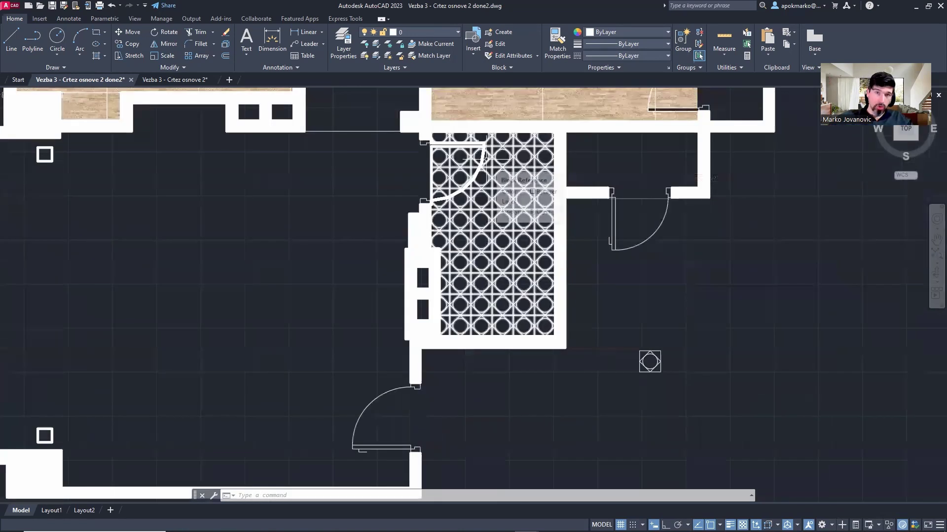
Step: Review the wood and tile floor hatches in the finished plan and switch to the drawing "Vezba 3 - Crtez osnove 2"
middle_drag(615, 311, 585, 349)
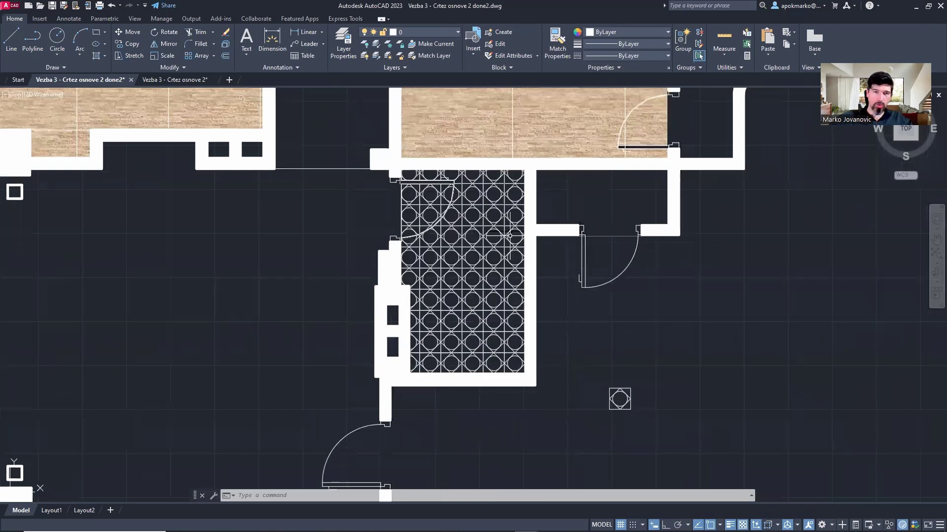
mouse_move(489, 178)
middle_down()
mouse_move(482, 366)
mouse_move(456, 454)
middle_up()
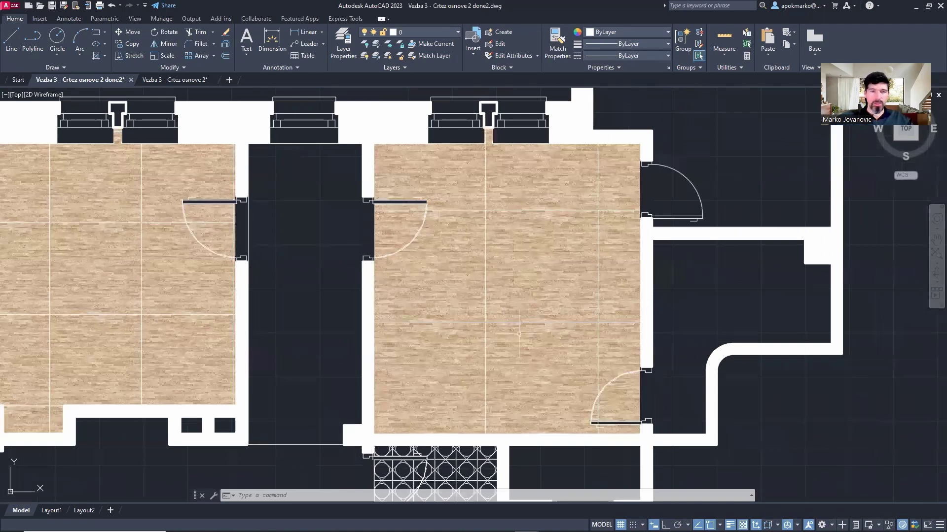
middle_drag(196, 264, 472, 225)
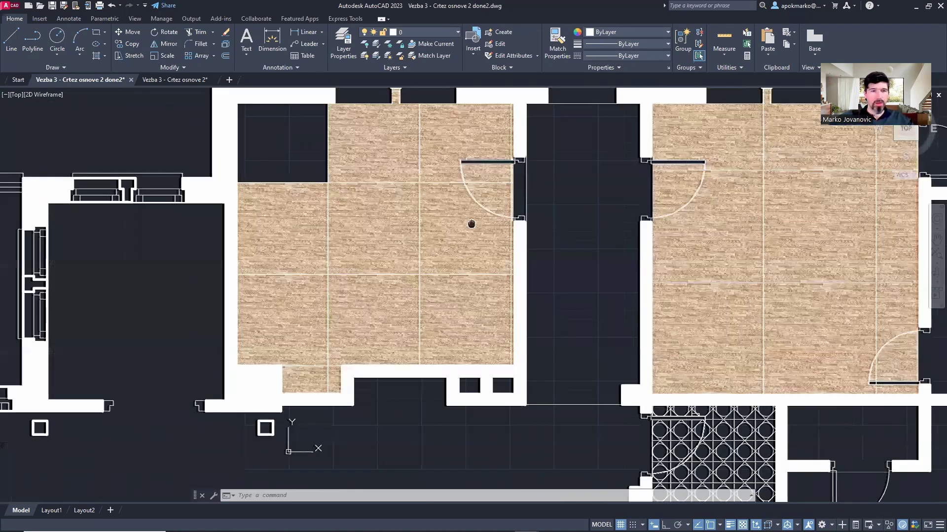
scroll(471, 225, down, 2)
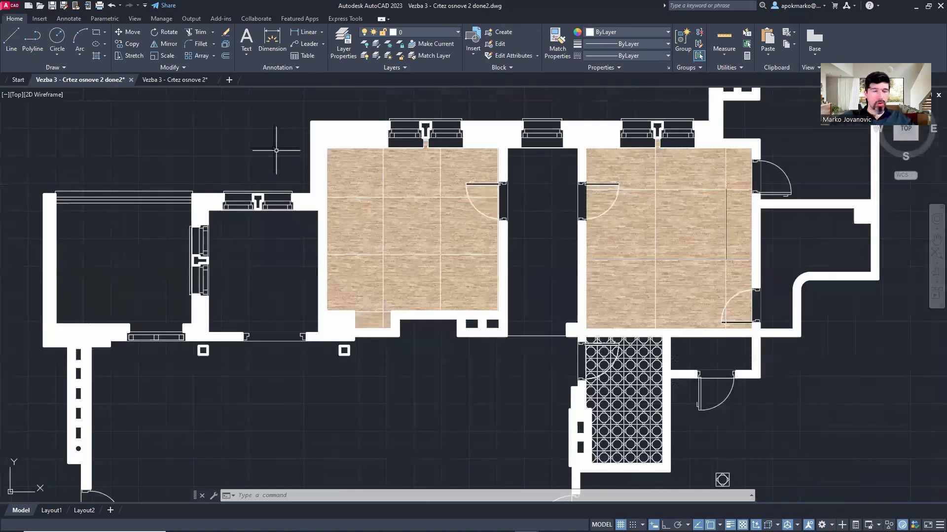
click(184, 81)
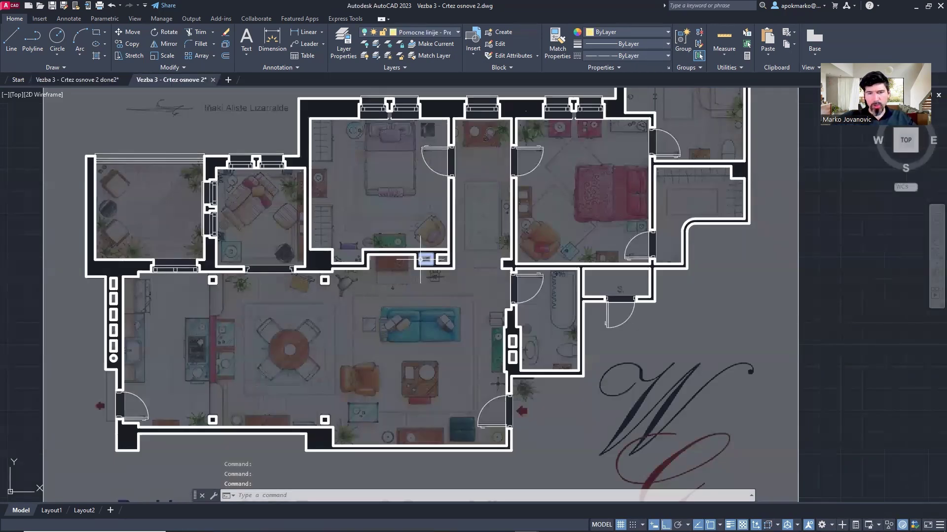
Step: Start a Hatch in the small bathroom beside the S. room, picking its floor area outside the door swing
middle_drag(479, 318, 365, 297)
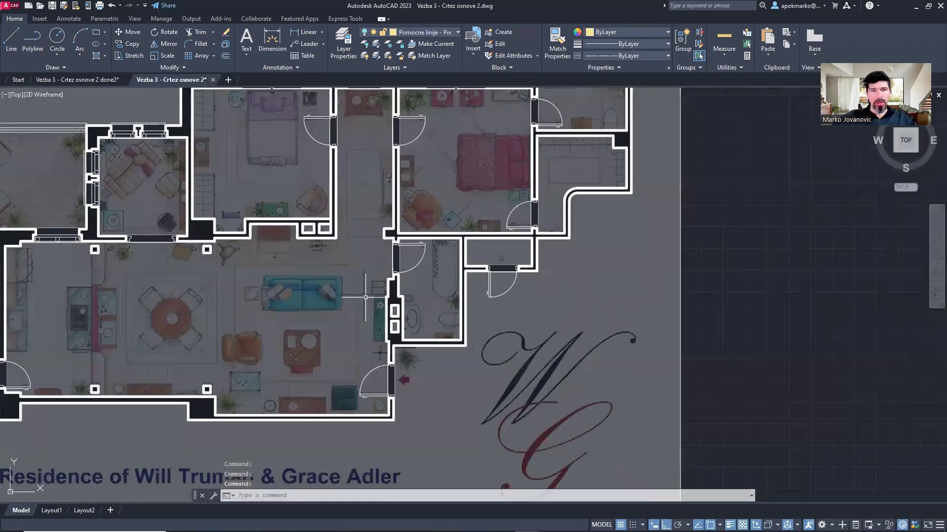
scroll(401, 309, up, 4)
text(H)
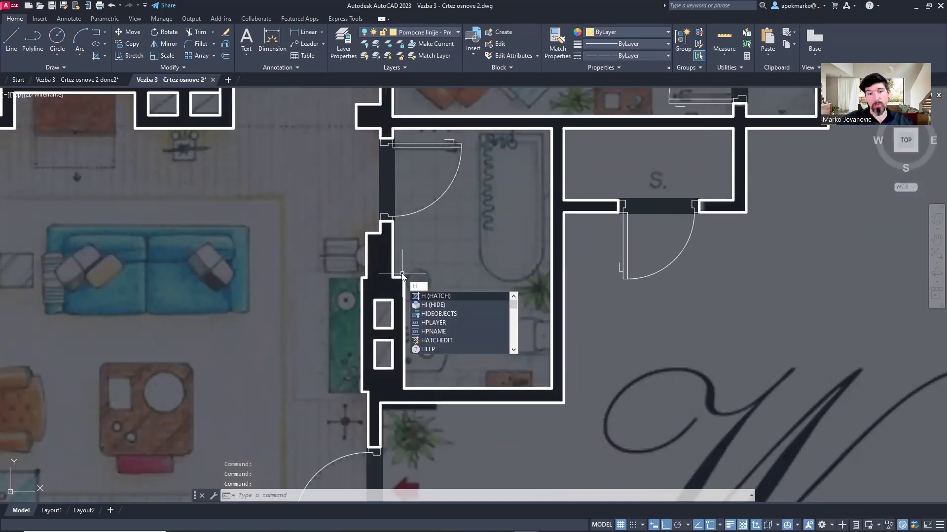
key(Return)
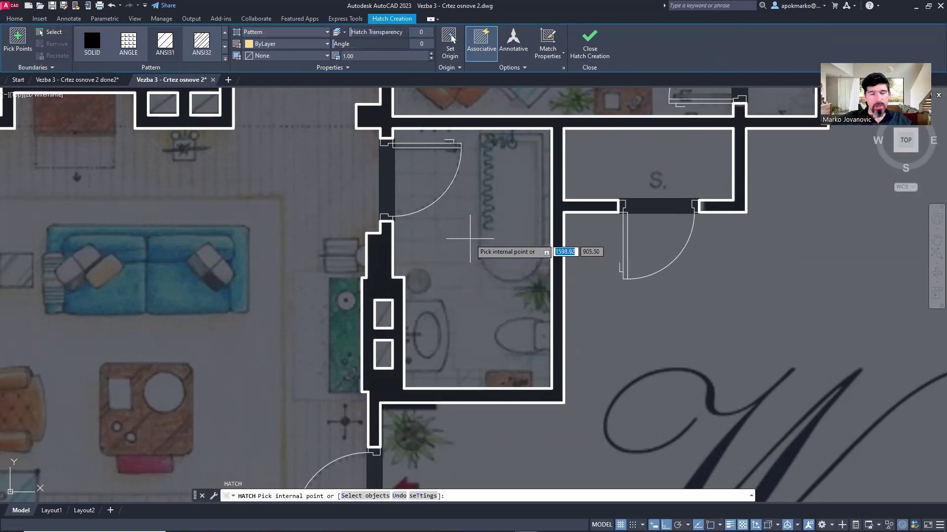
middle_drag(492, 236, 449, 267)
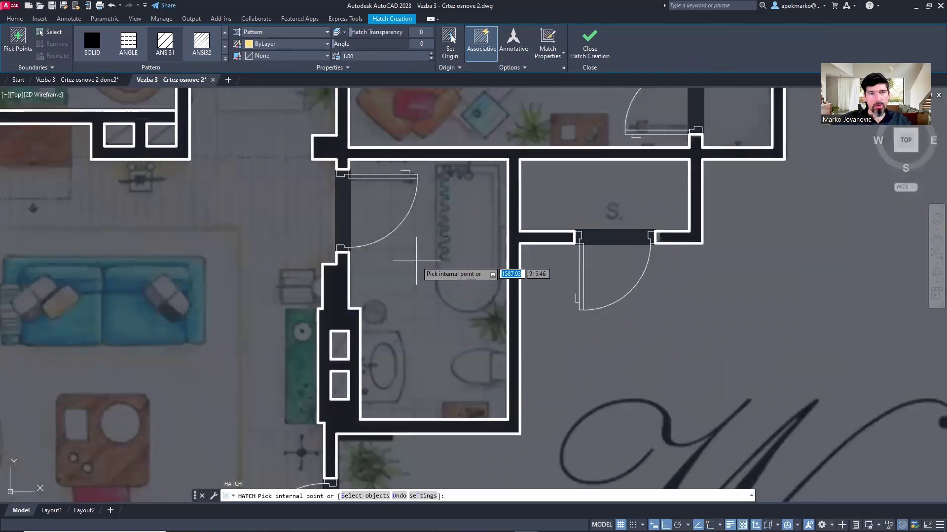
click(420, 260)
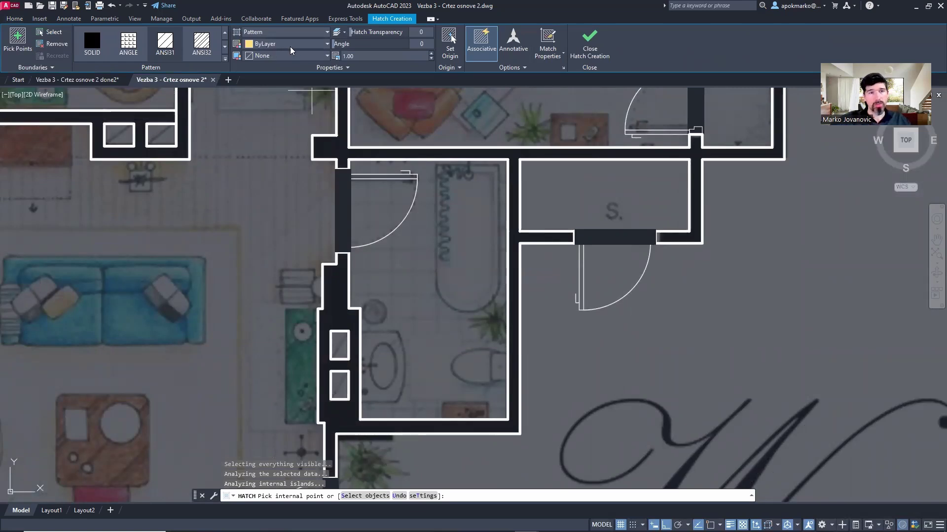
Step: Set the new hatch's layer to 0 and add the bathroom's door-swing area to it
click(13, 20)
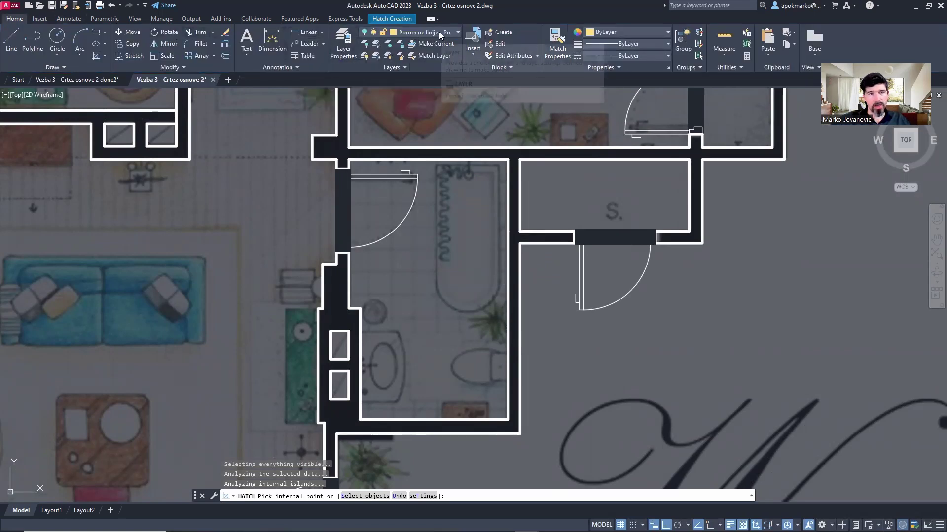
click(457, 33)
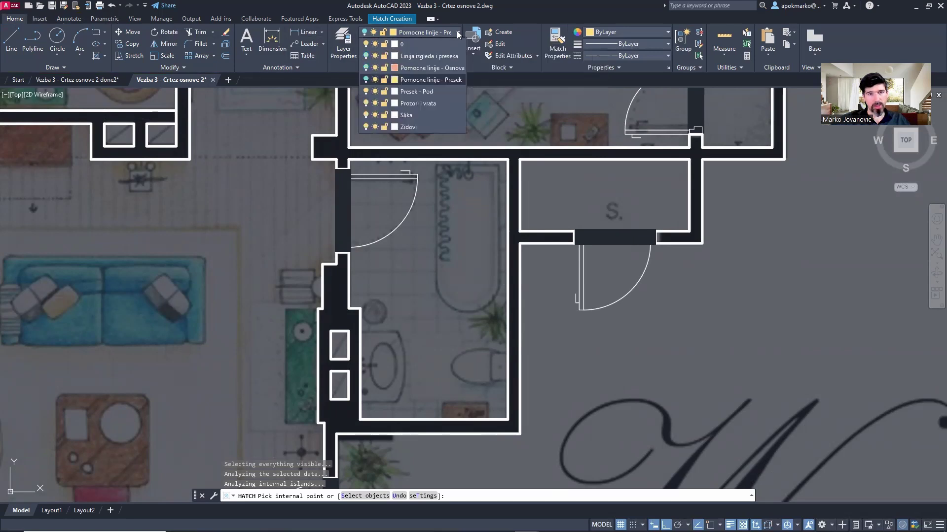
click(437, 42)
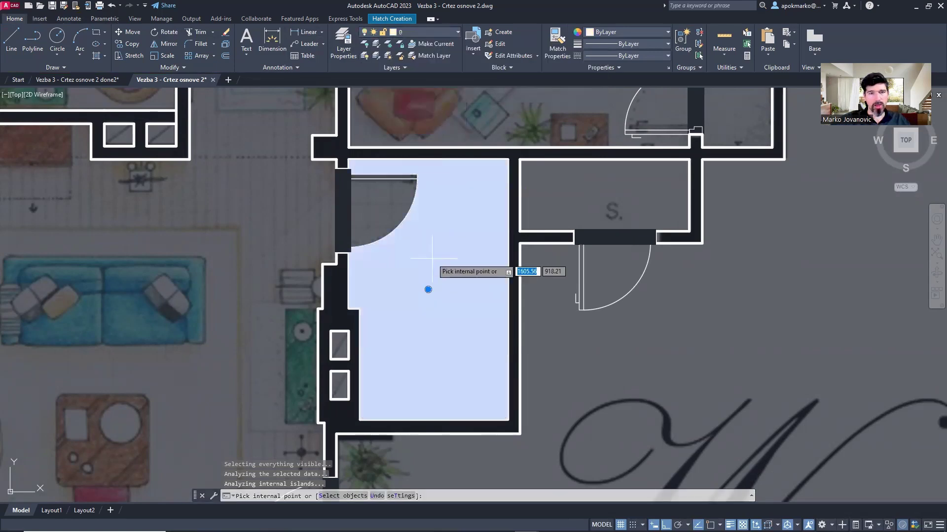
click(376, 219)
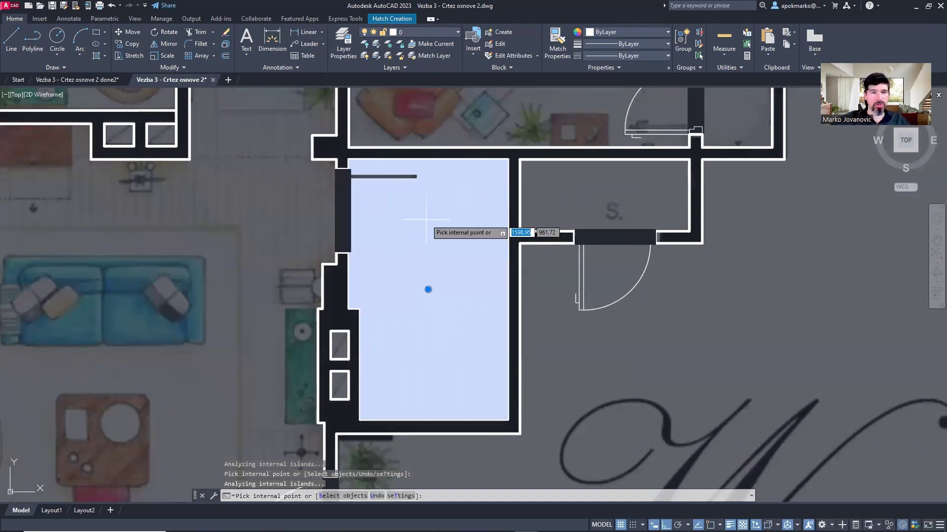
Step: Try the ANSI31 pattern at a scale of 10 on the bathroom floor hatch
click(396, 20)
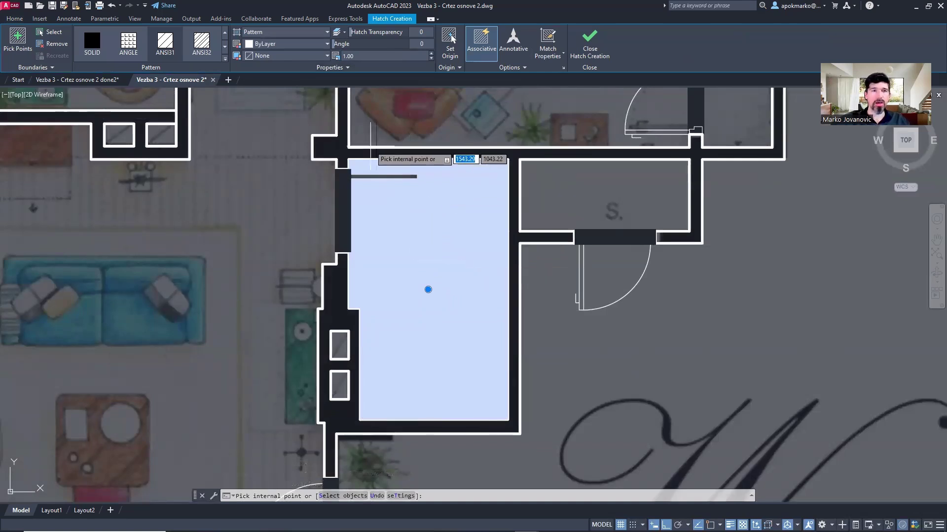
click(163, 41)
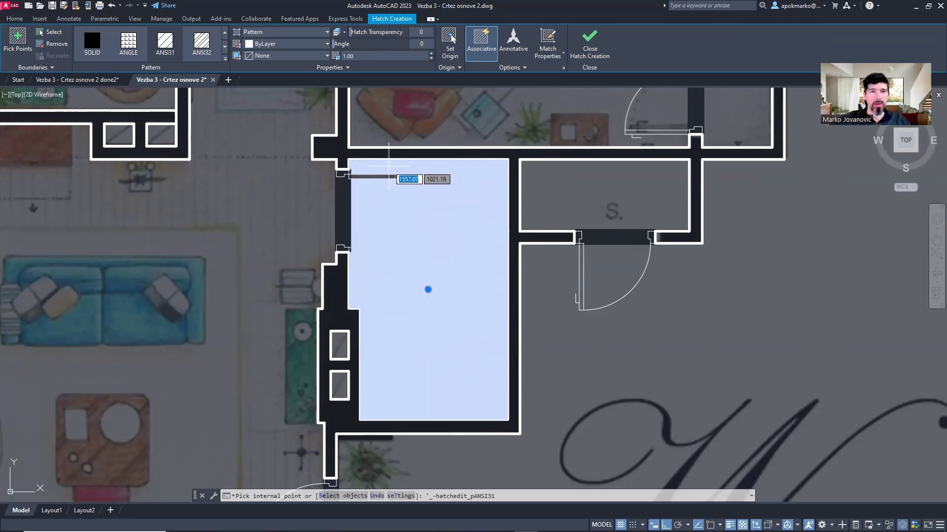
scroll(364, 162, up, 1)
scroll(364, 161, up, 5)
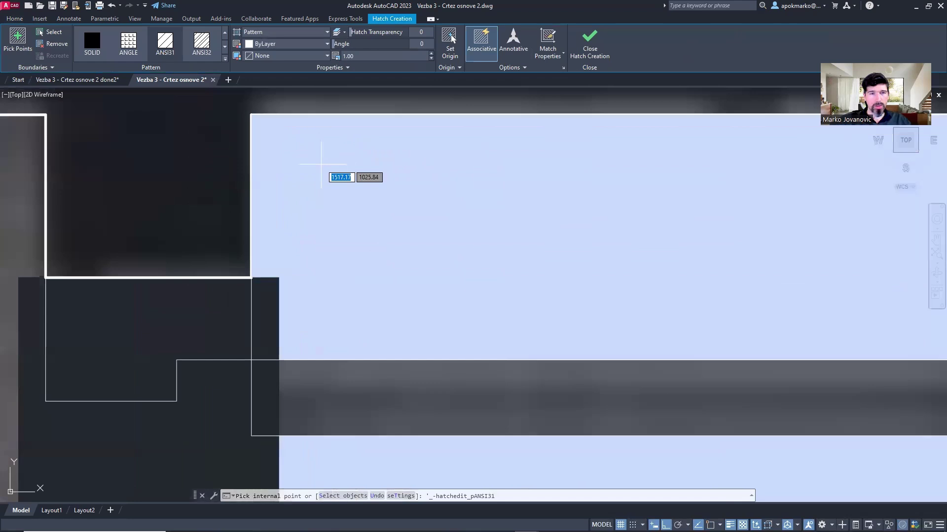
scroll(254, 232, down, 6)
middle_drag(254, 232, 301, 169)
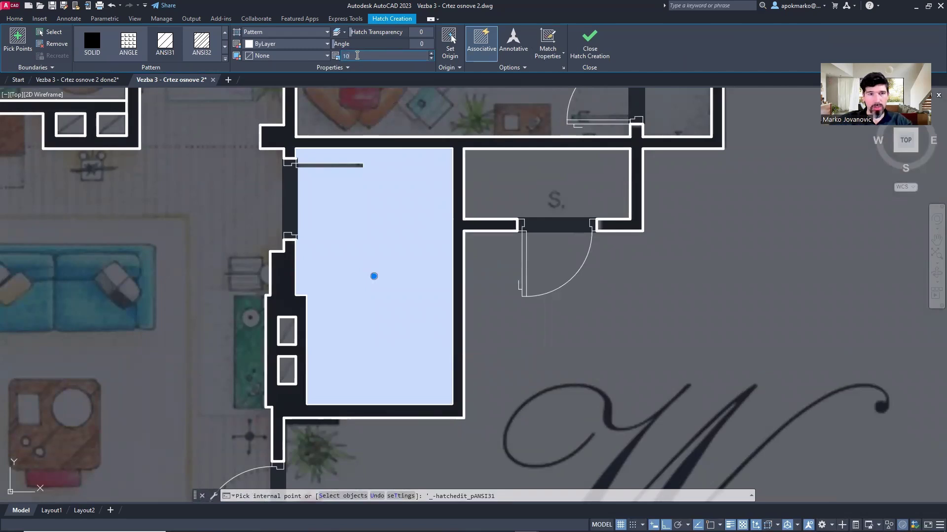
click(357, 55)
text(10)
key(Return)
scroll(345, 178, up, 5)
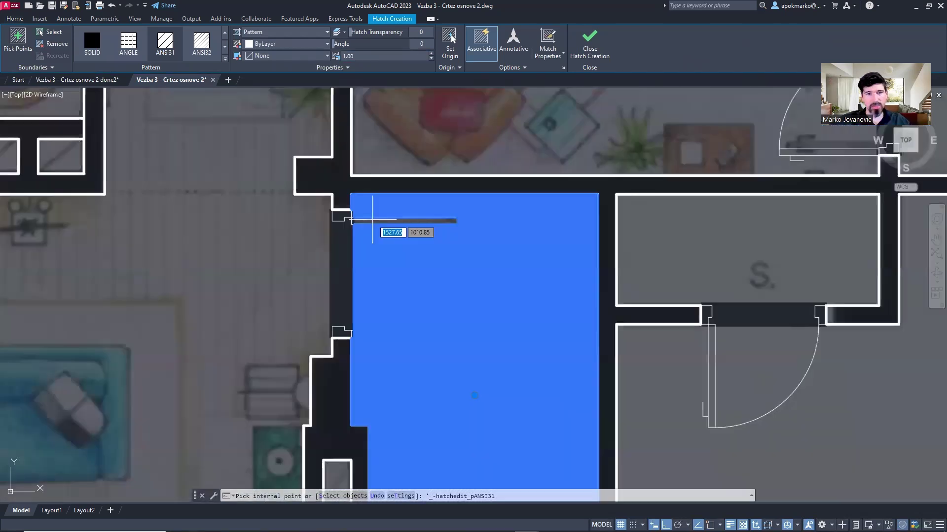
scroll(349, 211, down, 4)
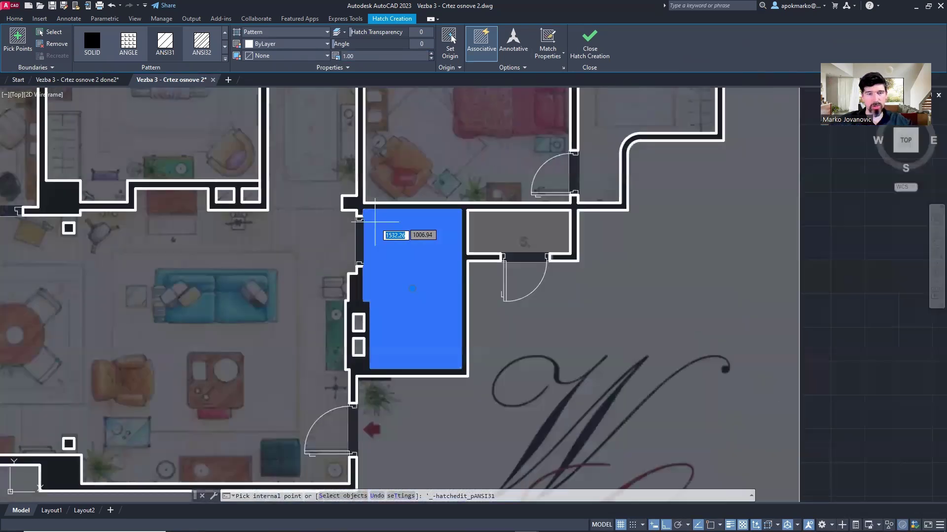
Step: Finish the bathroom floor hatch with the ANGLE pattern at a scale of 100
scroll(380, 212, up, 2)
middle_drag(391, 207, 364, 169)
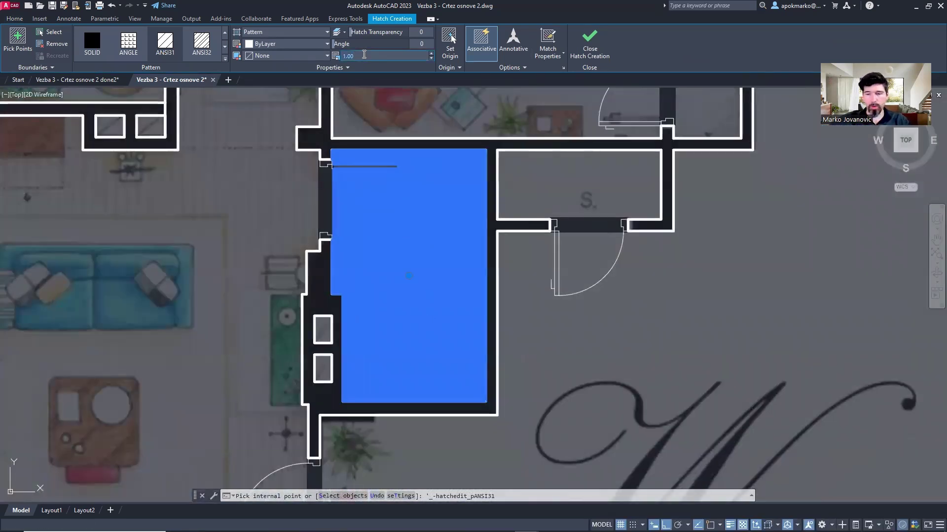
key(Return)
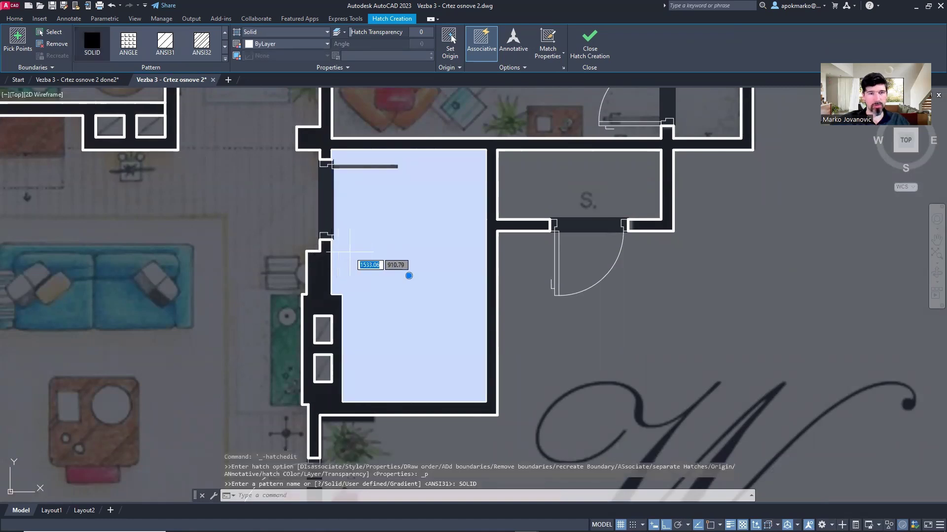
click(165, 42)
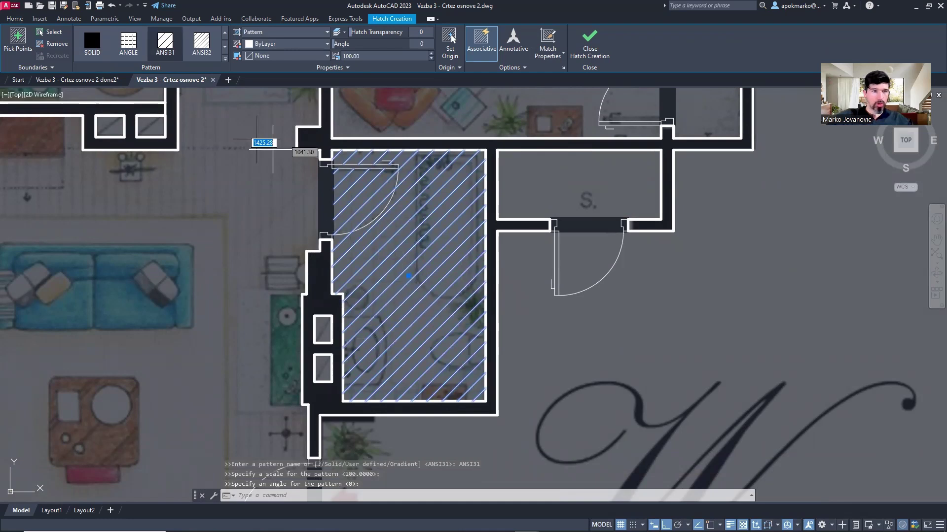
click(126, 52)
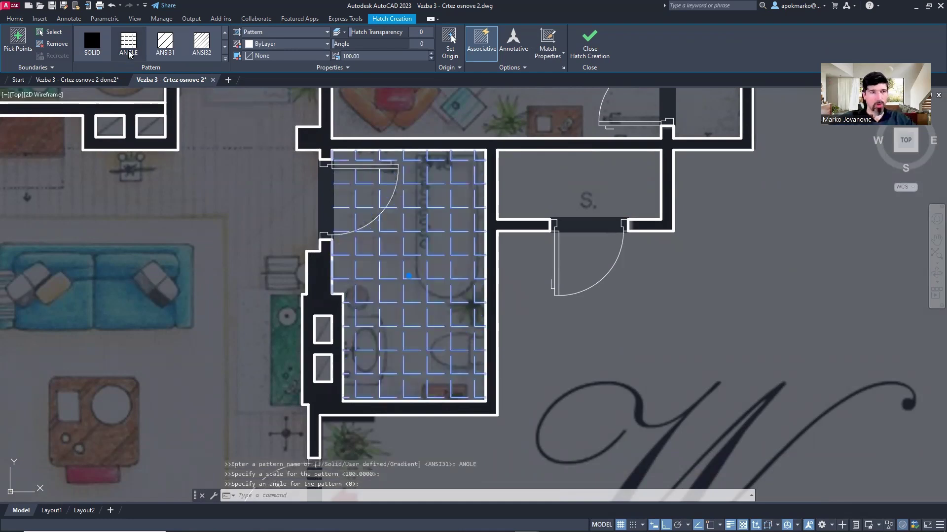
key(Return)
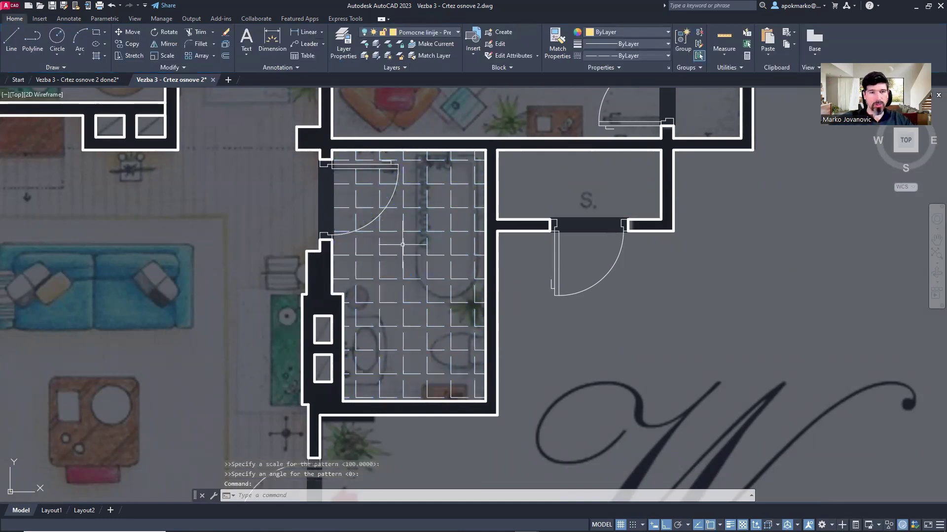
Step: Inspect the finished bathroom hatch's settings and properties, leaving it deselected
click(402, 245)
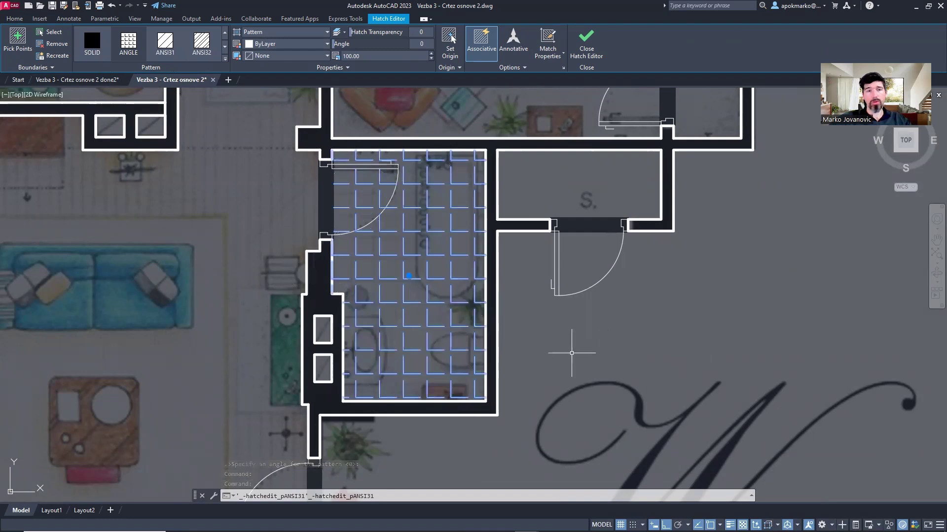
key(Escape)
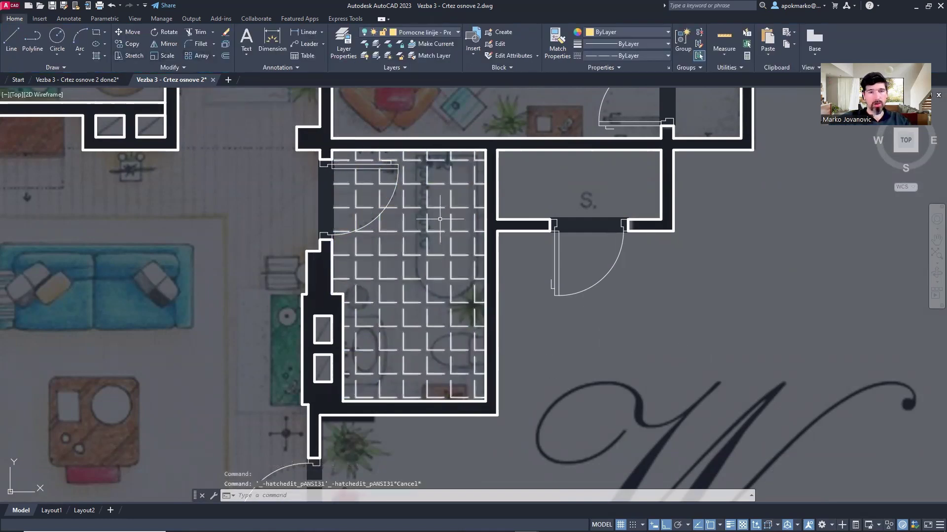
mouse_move(438, 207)
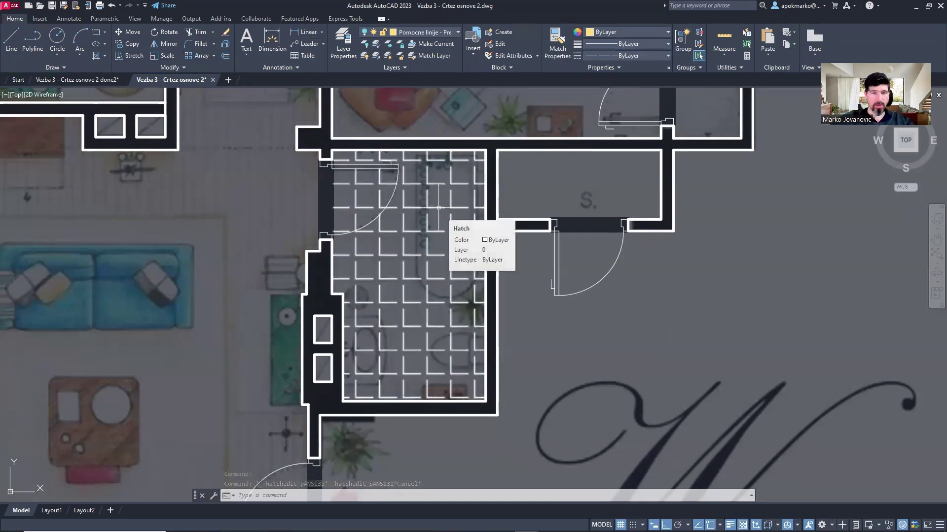
Step: Delete the double window block in the outer wall behind the purple bed
scroll(412, 280, down, 3)
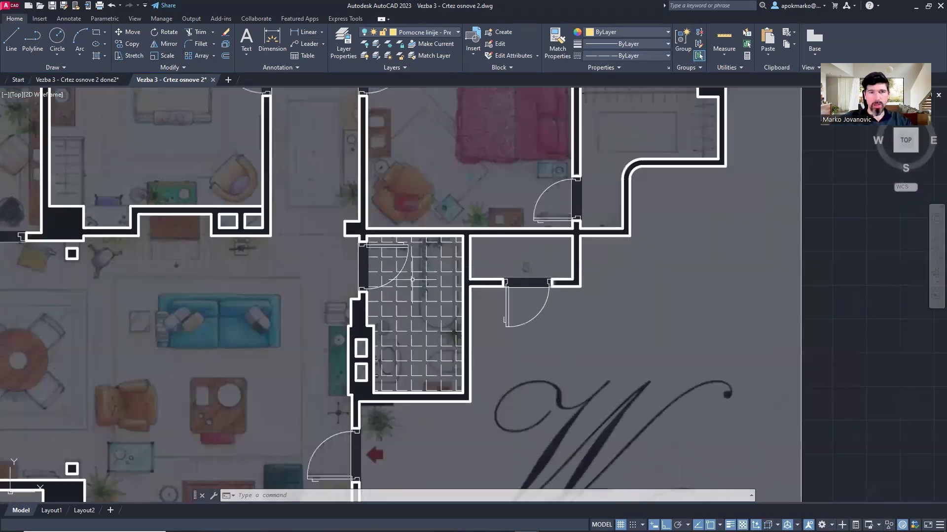
middle_drag(422, 184, 454, 296)
middle_drag(454, 202, 459, 257)
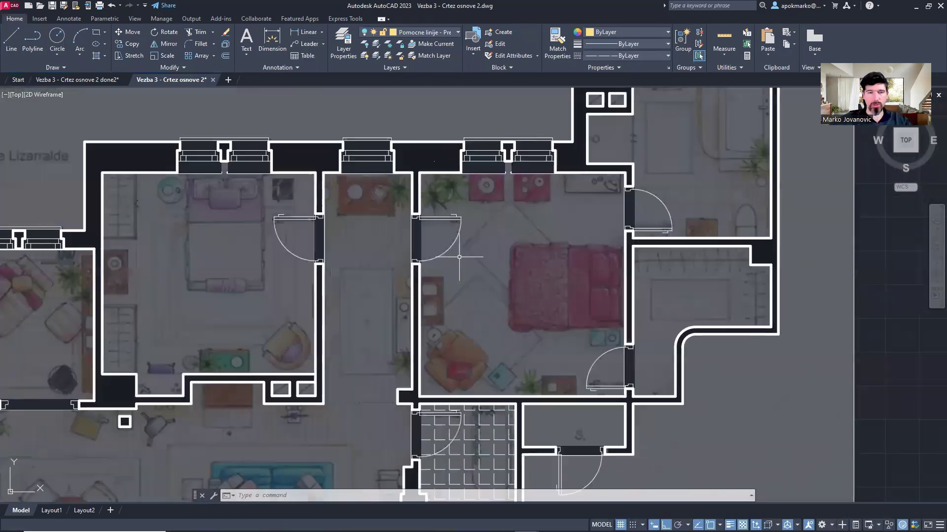
middle_drag(364, 210, 390, 203)
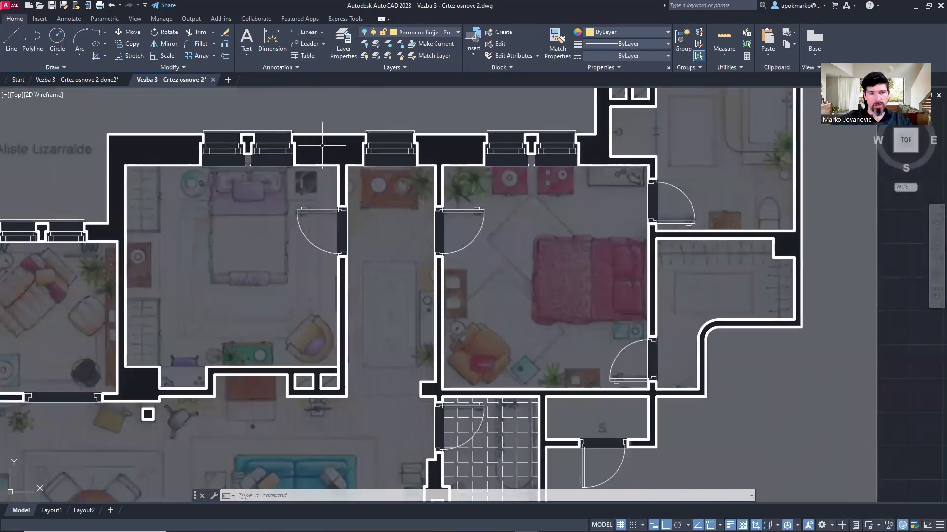
scroll(322, 145, down, 2)
middle_drag(325, 145, 355, 153)
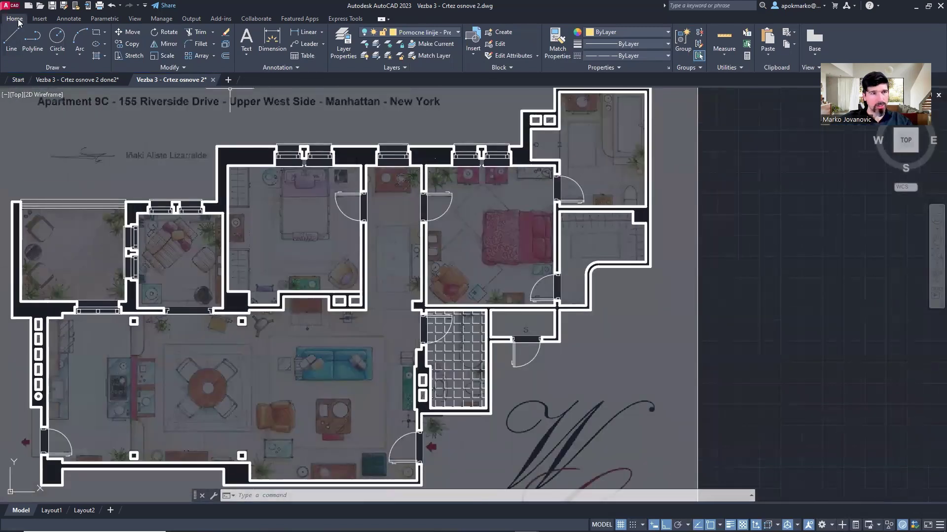
scroll(310, 160, up, 3)
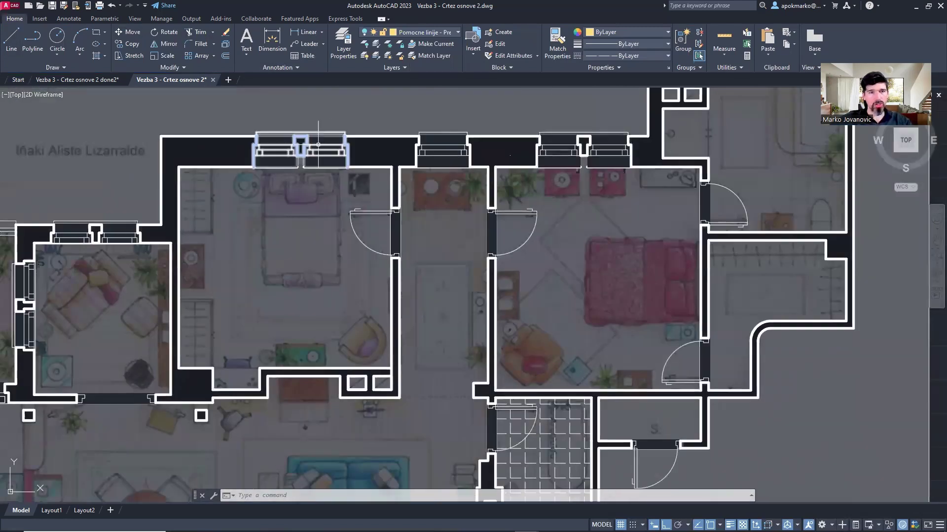
click(326, 153)
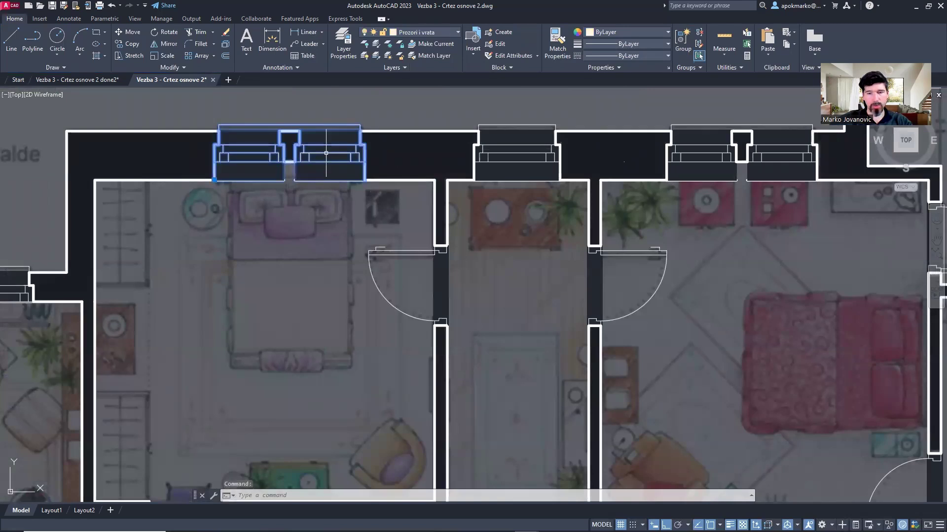
key(Delete)
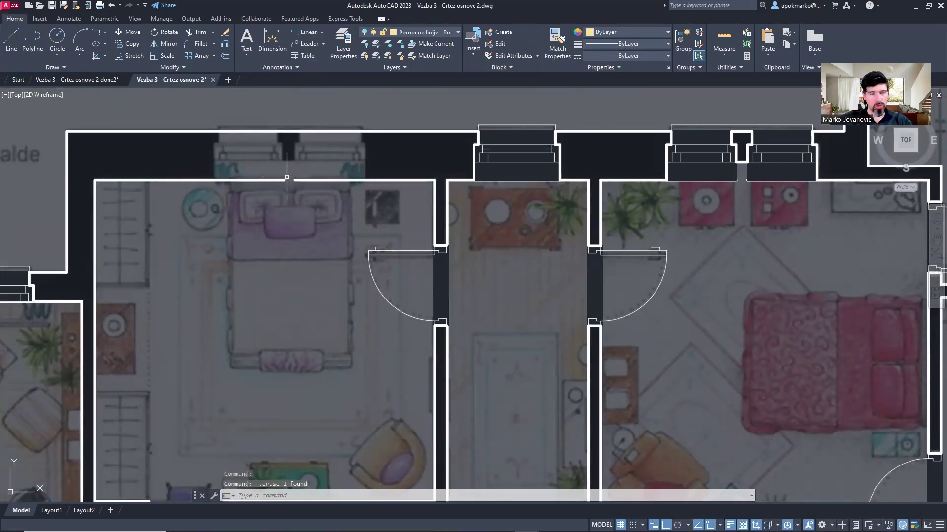
Step: Delete the corridor's window block and the double window block in the outer wall behind the red bedroom
click(517, 166)
key(Delete)
middle_drag(724, 162, 547, 152)
click(547, 152)
key(Delete)
Step: Delete the double window blocks in the upper and left walls of the small sitting room
scroll(542, 155, down, 5)
scroll(269, 162, up, 3)
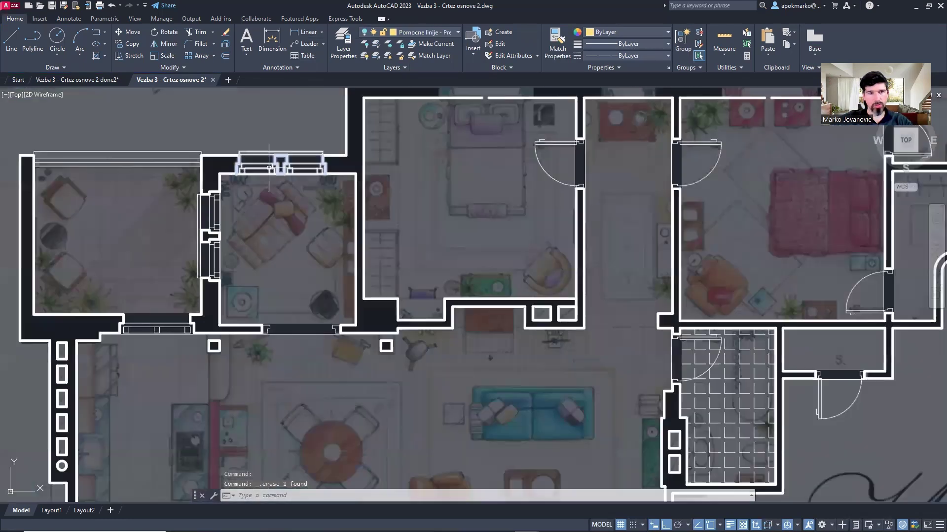
middle_drag(237, 217, 312, 176)
drag(284, 212, 275, 220)
key(Delete)
mouse_move(283, 228)
middle_down()
mouse_move(269, 275)
mouse_move(224, 318)
middle_up()
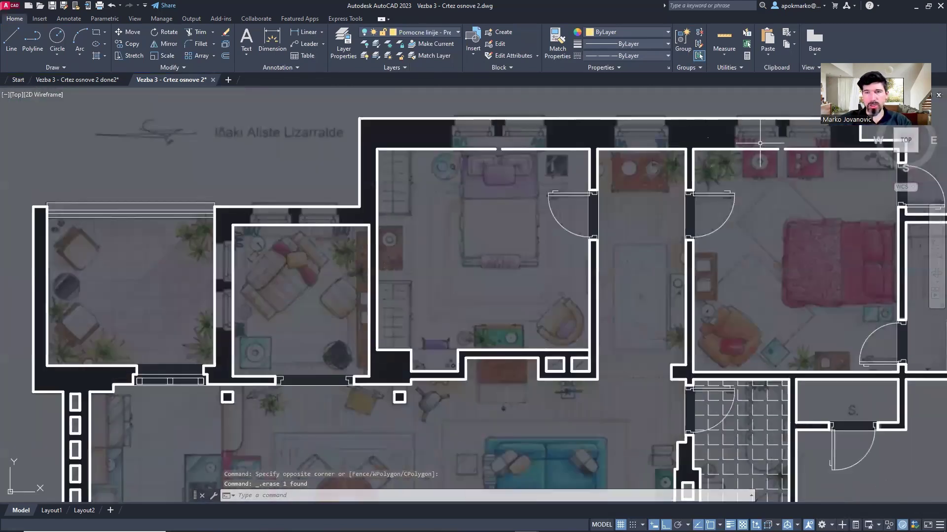
Step: Undo the deletions of the window blocks along the outer walls
middle_drag(452, 225, 411, 250)
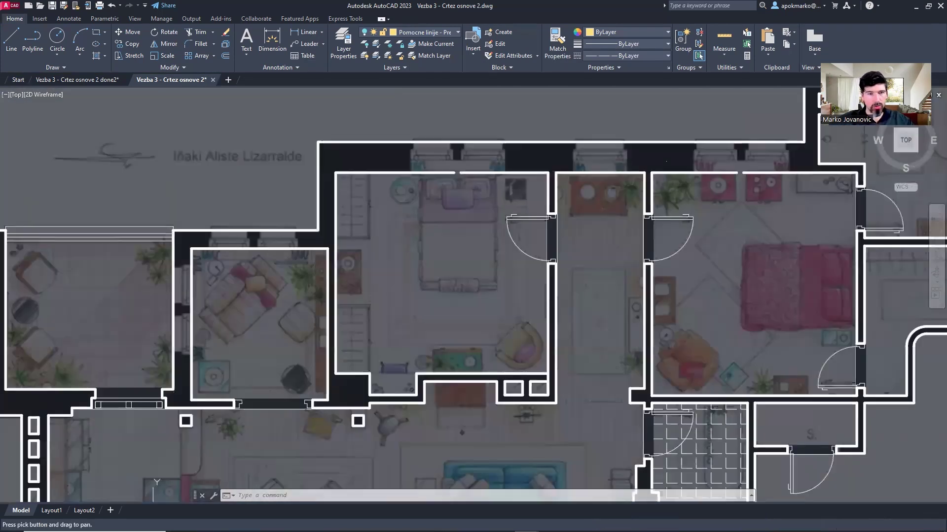
scroll(413, 245, down, 2)
scroll(414, 244, up, 3)
scroll(415, 244, up, 1)
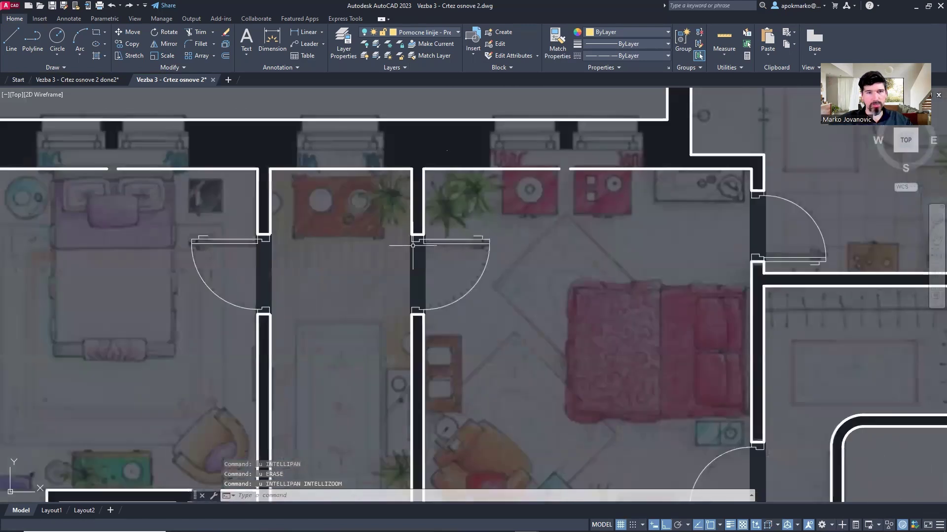
key(ctrl+z)
key(ctrl+z)
key(ctrl+z)
key(ctrl+z)
scroll(413, 246, down, 4)
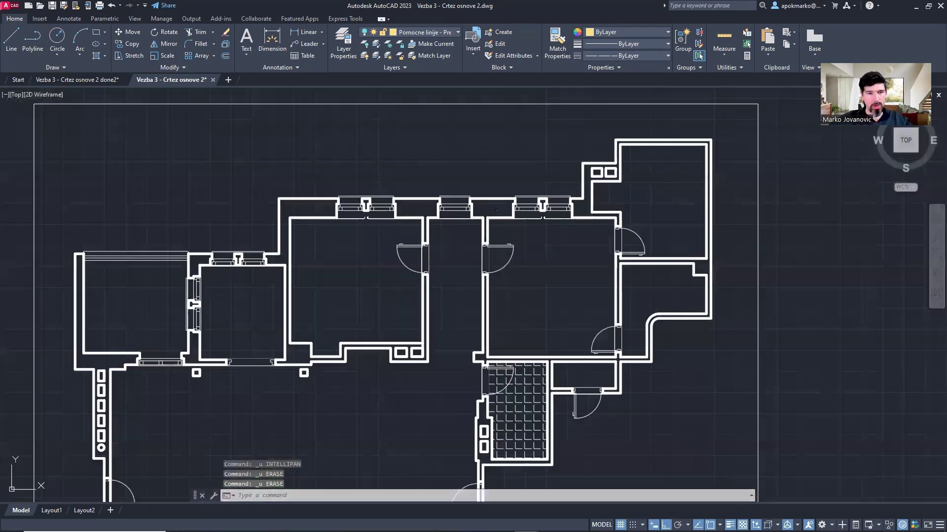
Step: Explode the outline of the freestanding pillar beside the desk chair and shorten its right edge to open a small gap at the lower corner
scroll(345, 241, up, 8)
click(345, 227)
click(343, 242)
text(explode)
key(Return)
click(344, 236)
scroll(343, 241, up, 2)
click(345, 261)
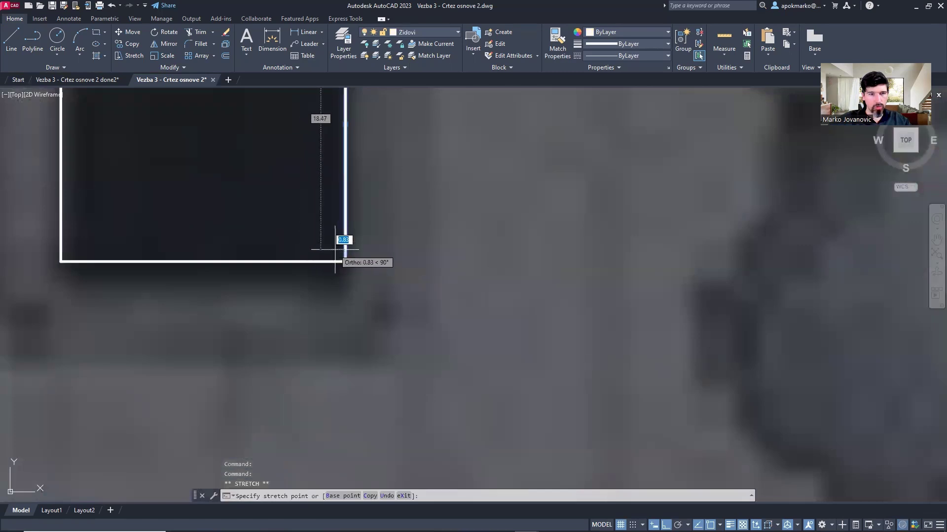
scroll(332, 238, down, 6)
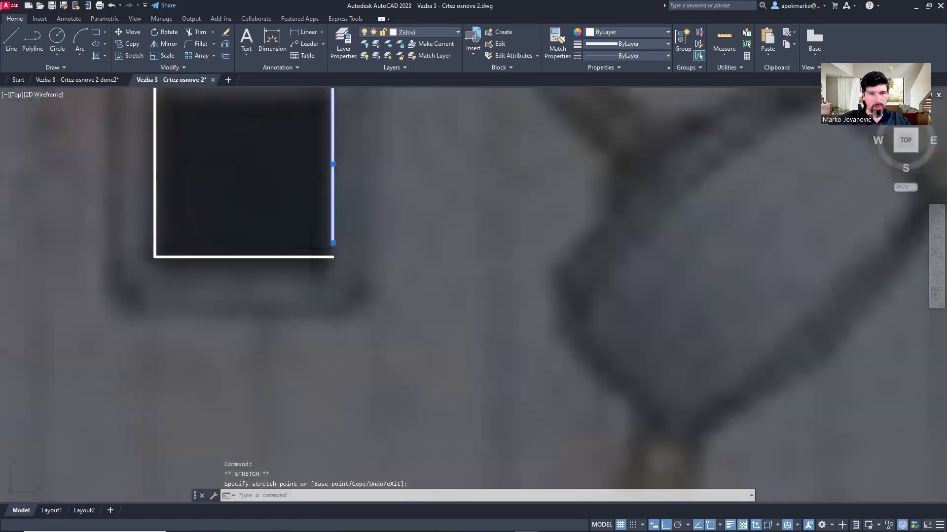
key(Escape)
Step: Start a hatch with the SOLID pattern and make layer 0 current
middle_drag(457, 107, 326, 246)
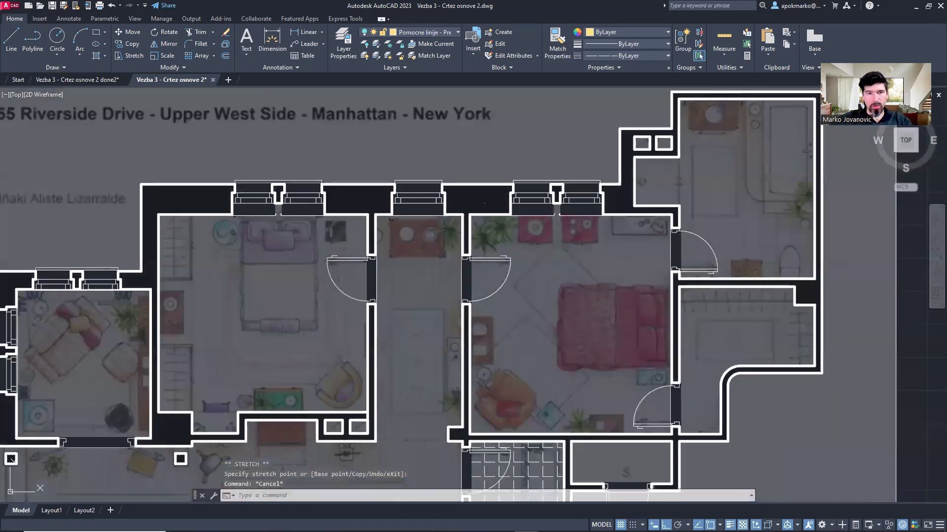
text(h)
key(Return)
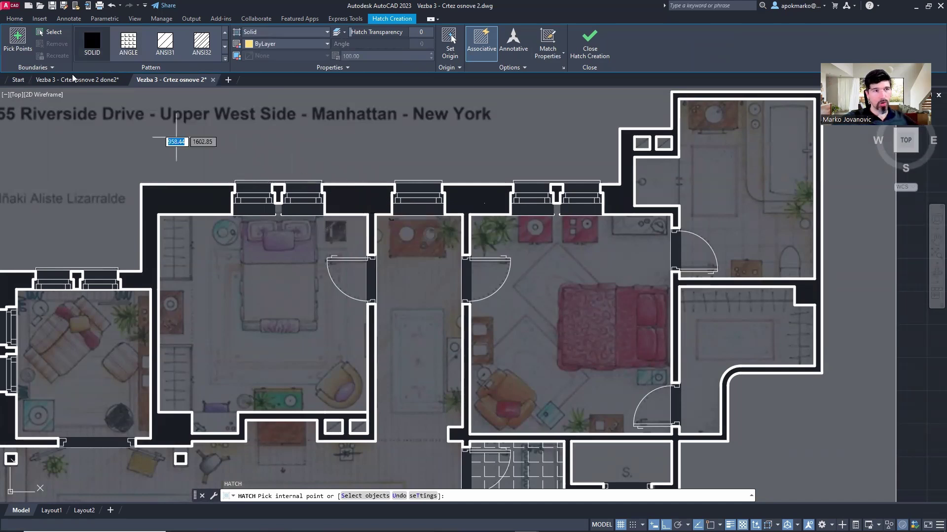
click(18, 20)
click(424, 32)
click(419, 42)
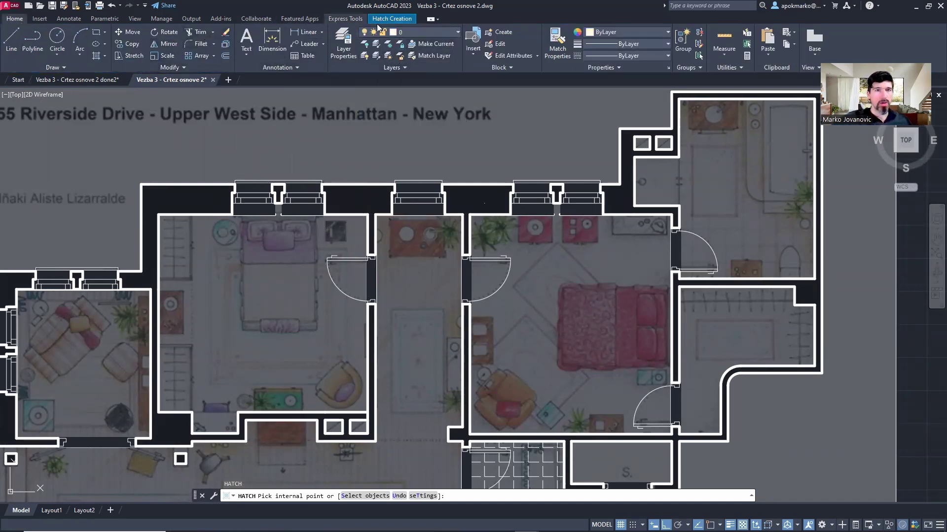
click(392, 19)
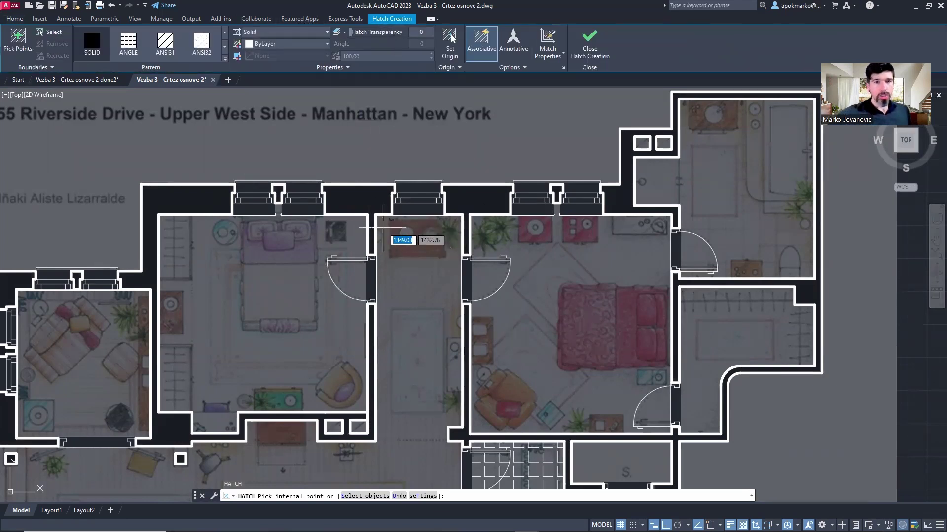
Step: Try solid-filling the outer wall section between the purple bedroom and corridor windows, with the Prozori i vrata layer first on and then off
click(363, 210)
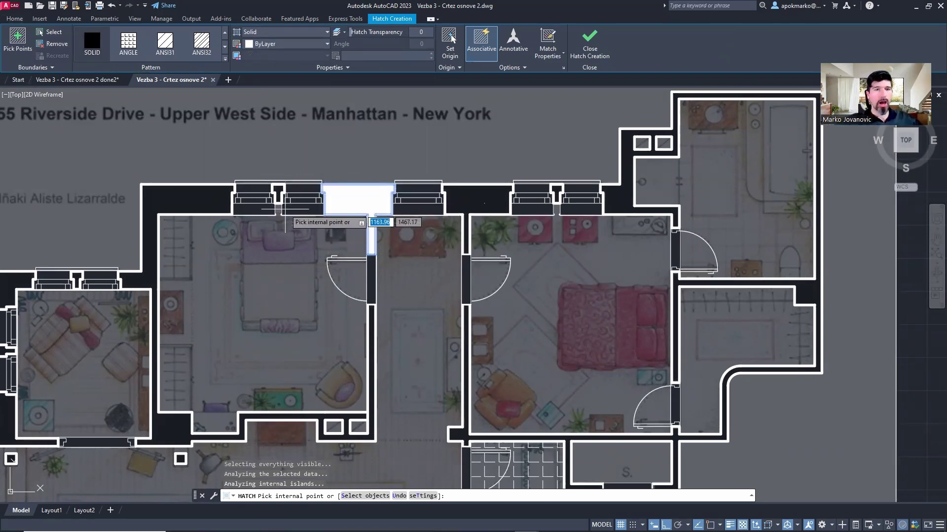
key(ctrl+z)
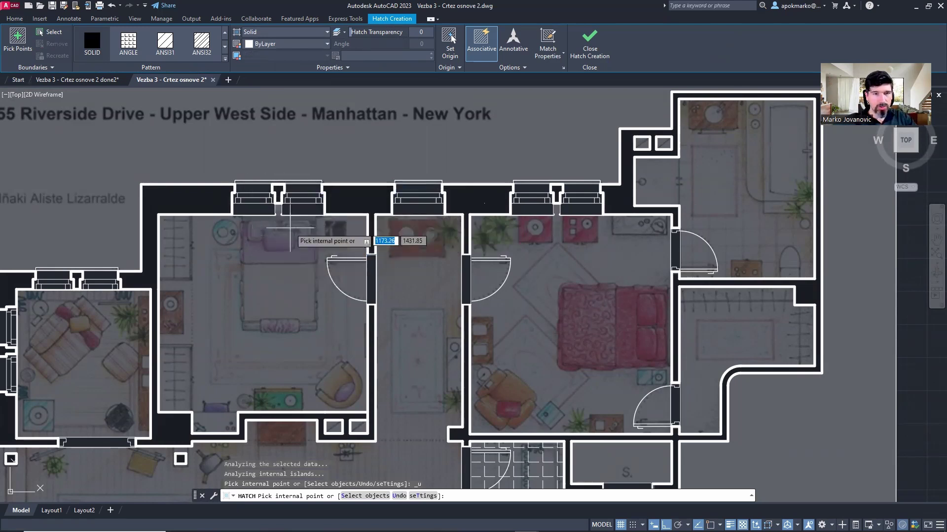
click(15, 18)
click(454, 30)
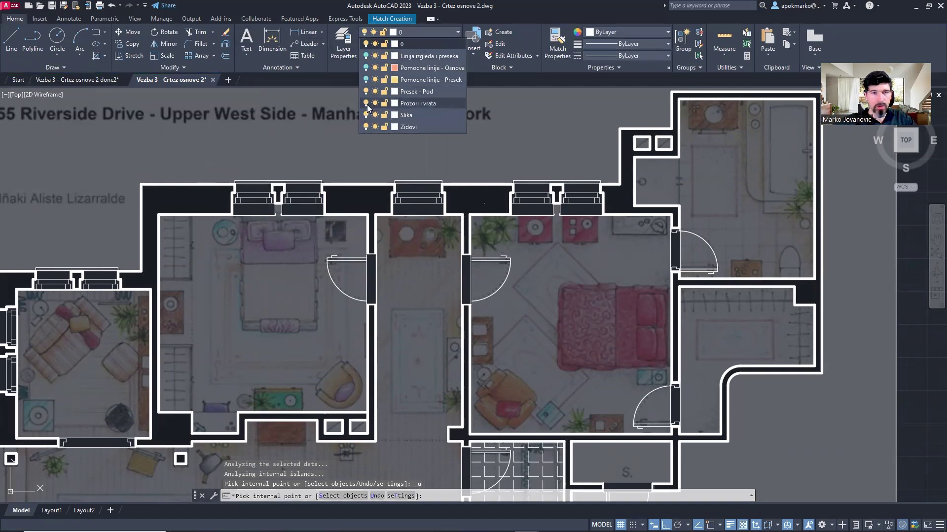
click(365, 103)
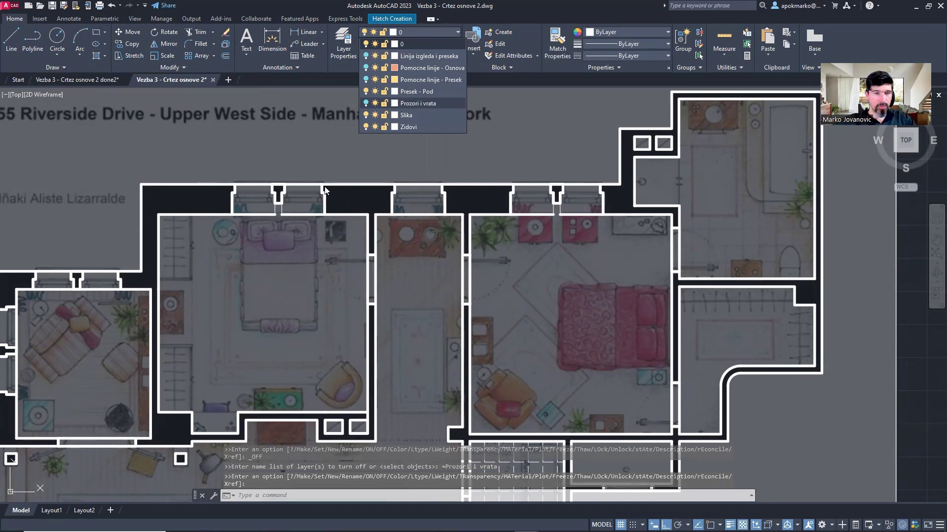
click(351, 202)
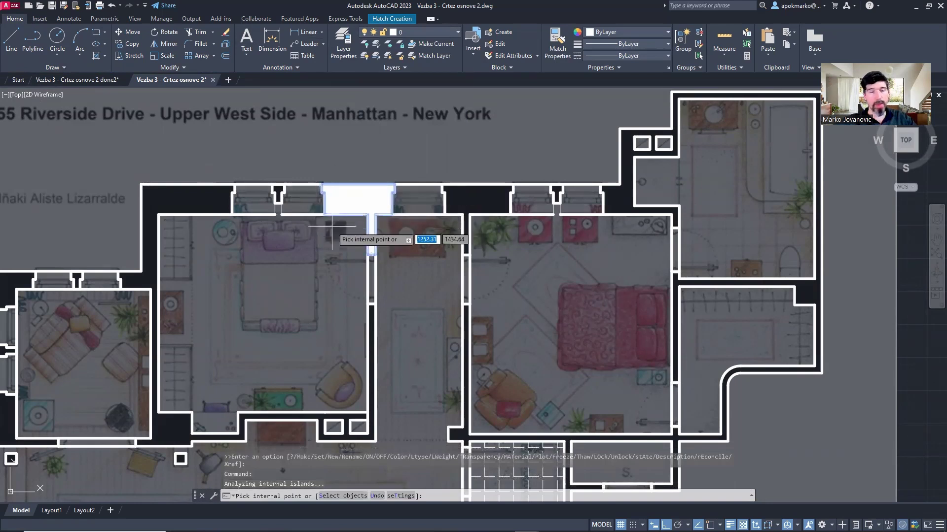
key(ctrl+z)
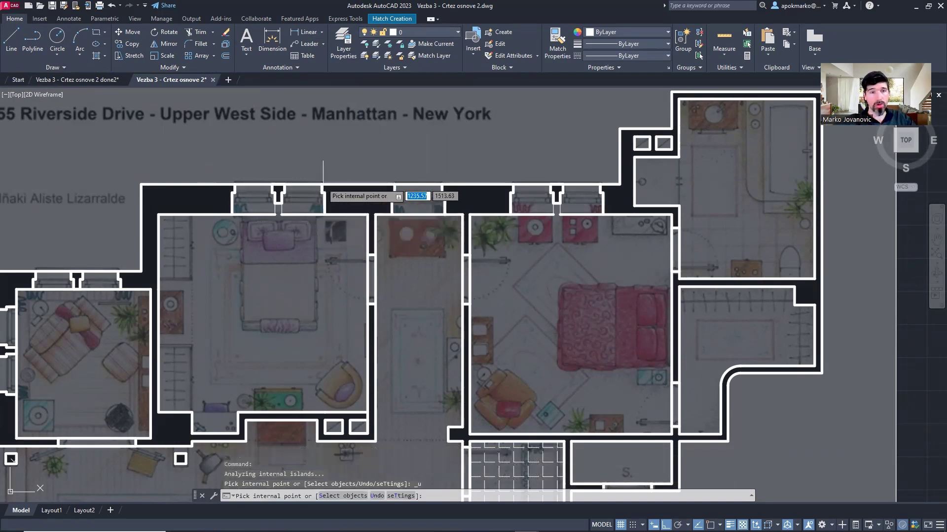
click(439, 35)
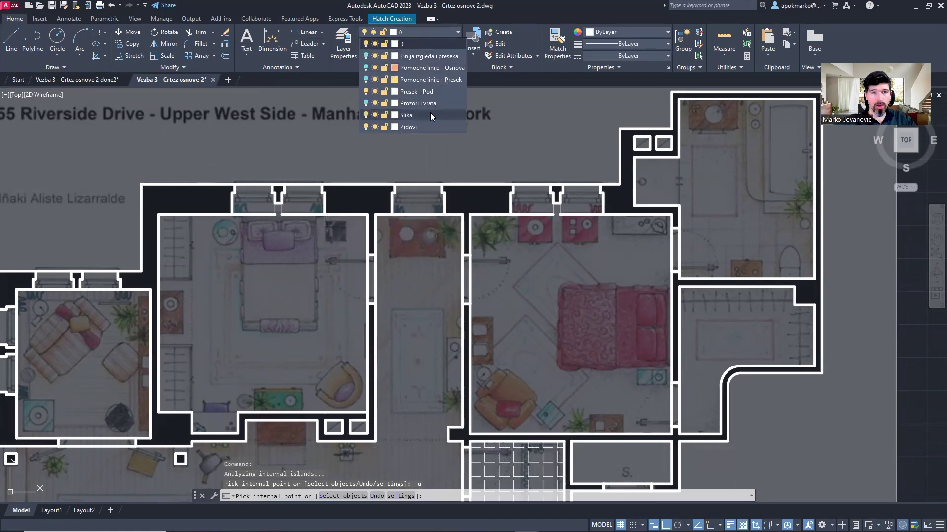
click(365, 103)
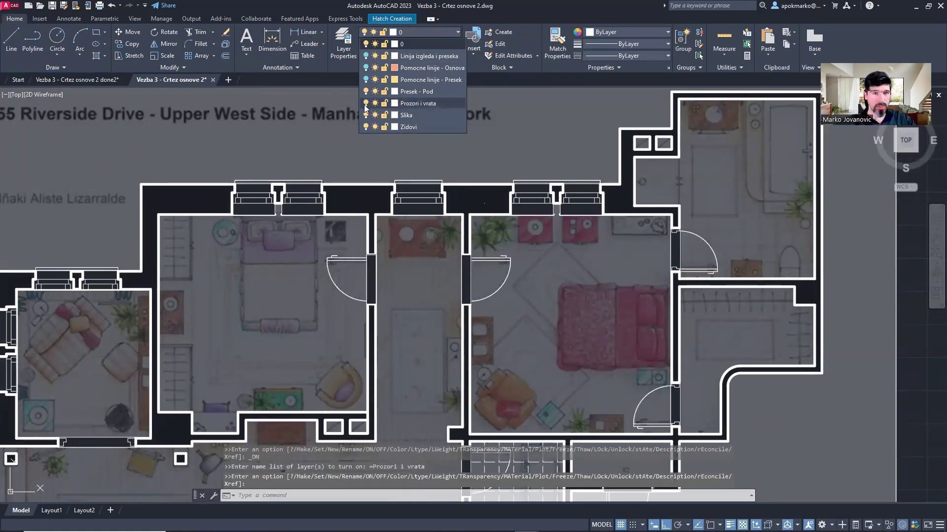
Step: Solid-fill the outer wall sections on both sides of the purple bedroom's double window, including the corner wall
click(355, 198)
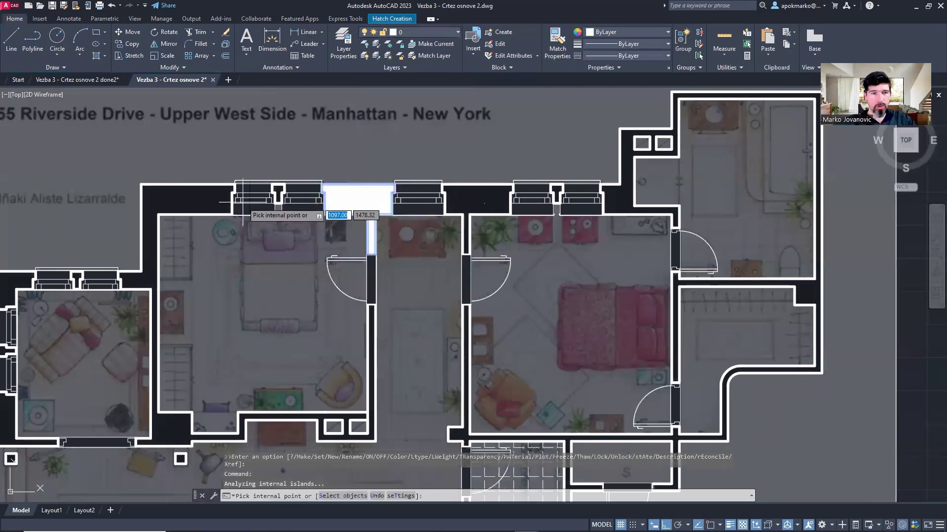
mouse_move(233, 207)
middle_down()
mouse_move(263, 206)
mouse_move(264, 197)
mouse_move(329, 202)
middle_up()
scroll(306, 202, up, 8)
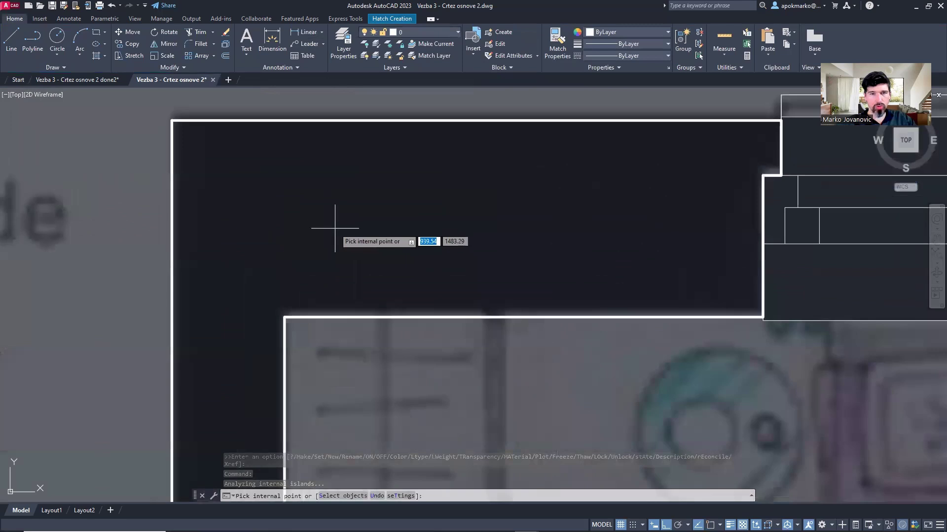
scroll(300, 198, down, 8)
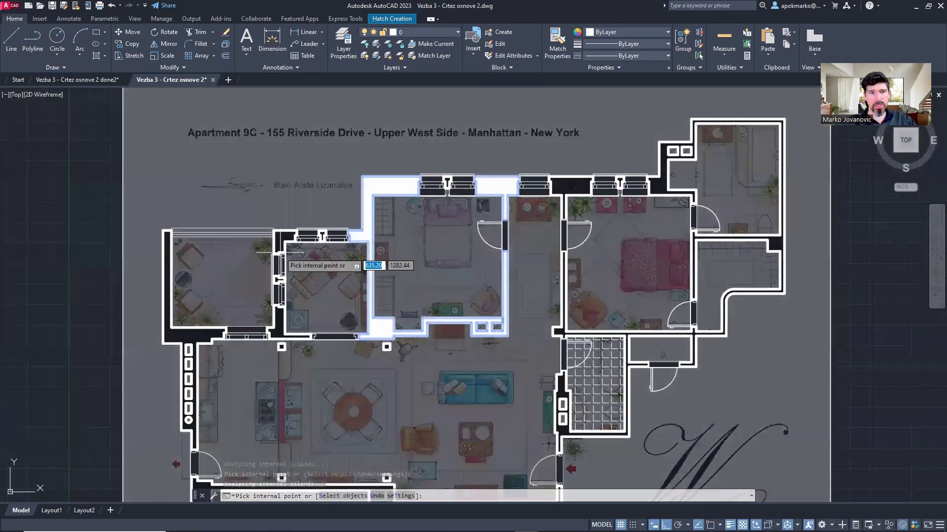
Step: Try solid-filling the corner wall section between the small sitting room's two double windows
scroll(274, 256, up, 2)
scroll(263, 240, up, 6)
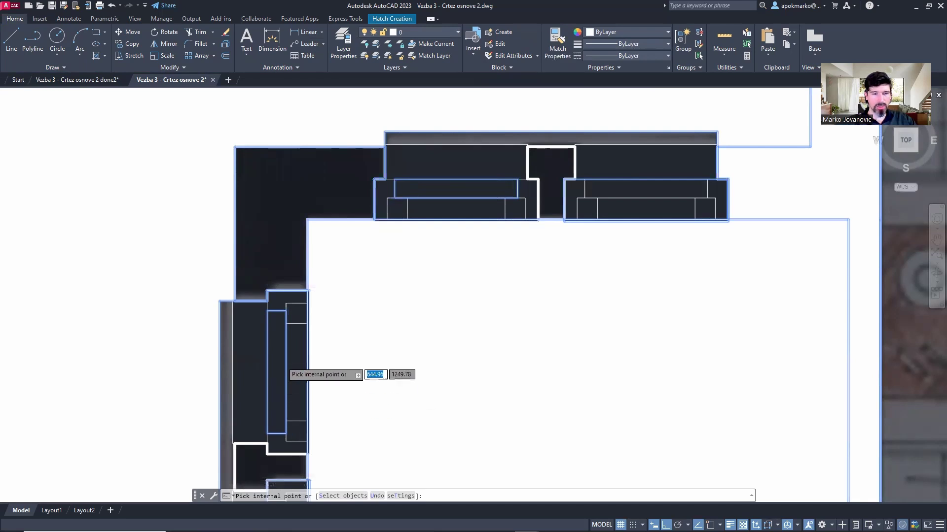
scroll(285, 369, down, 3)
scroll(281, 310, down, 3)
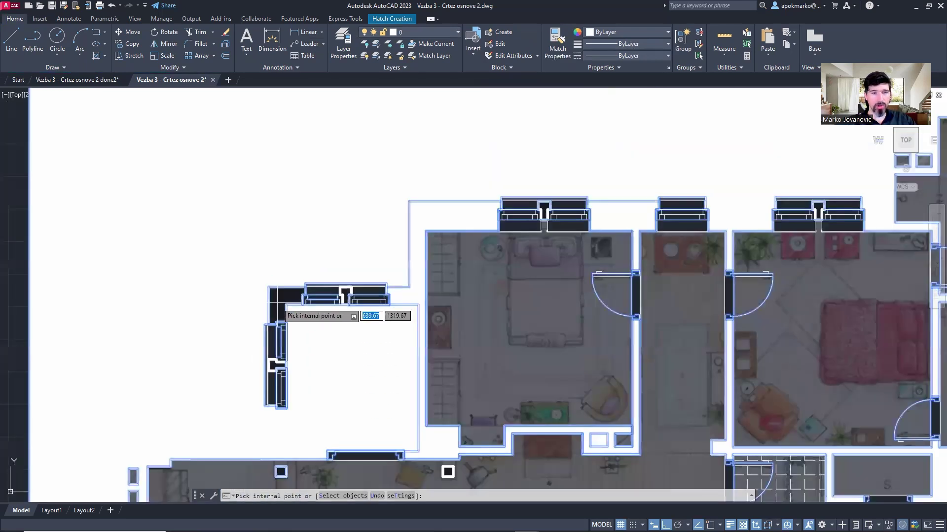
scroll(281, 309, down, 3)
scroll(266, 237, down, 3)
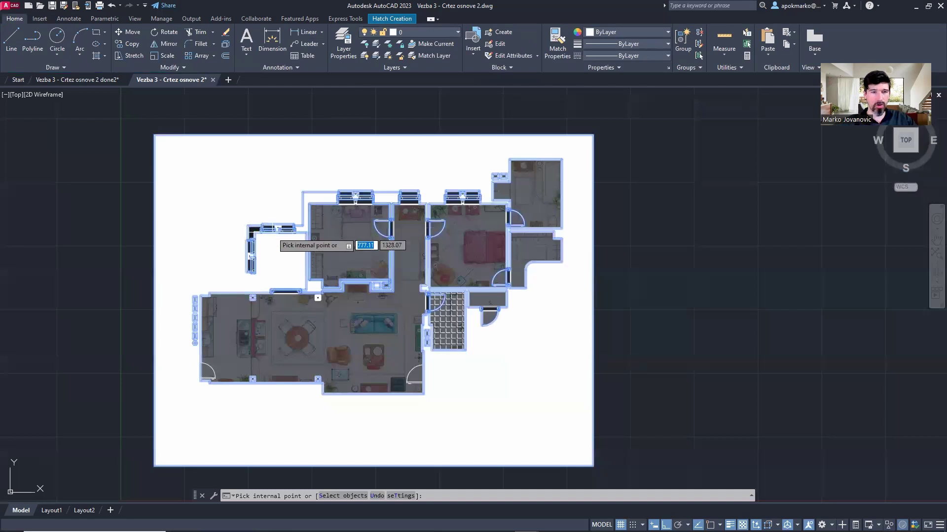
key(ctrl+z)
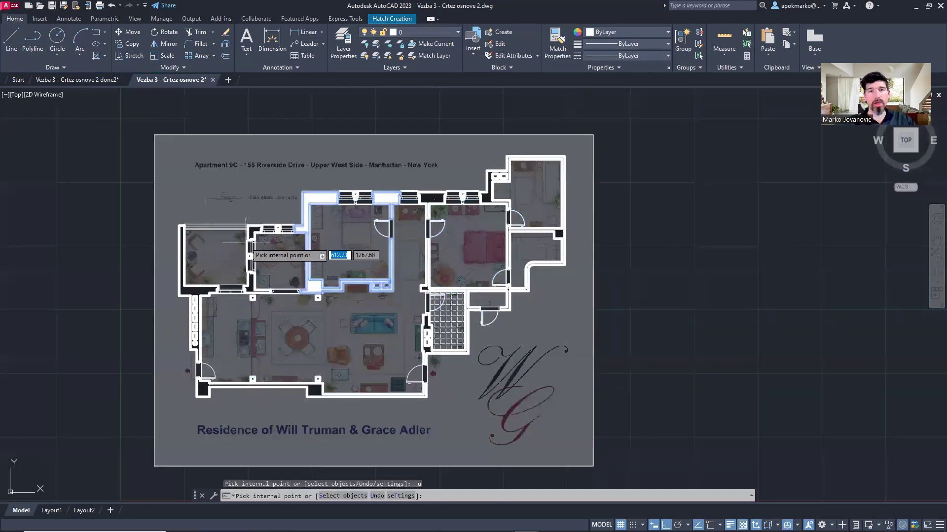
Step: Try the small sitting room's corner wall fill again with the Slika layer turned off
click(453, 33)
click(366, 115)
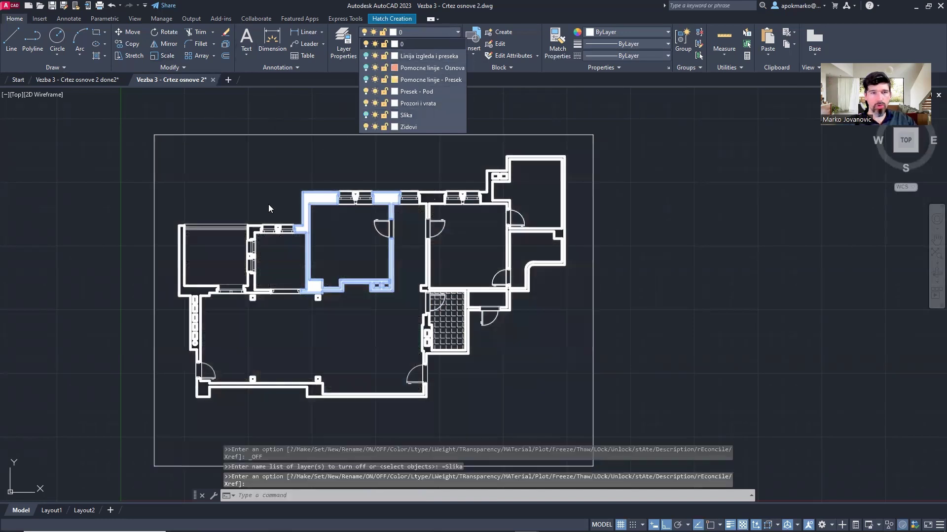
scroll(252, 228, up, 6)
scroll(245, 235, up, 2)
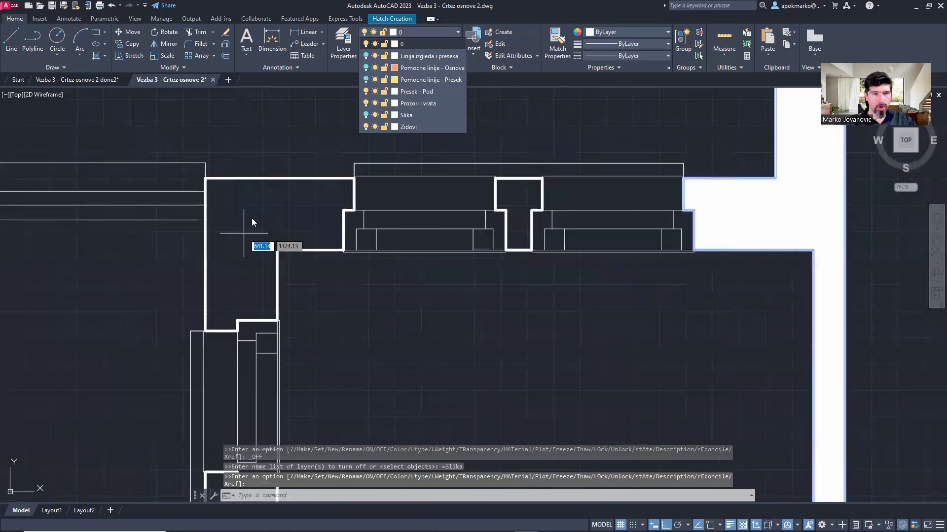
key(Return)
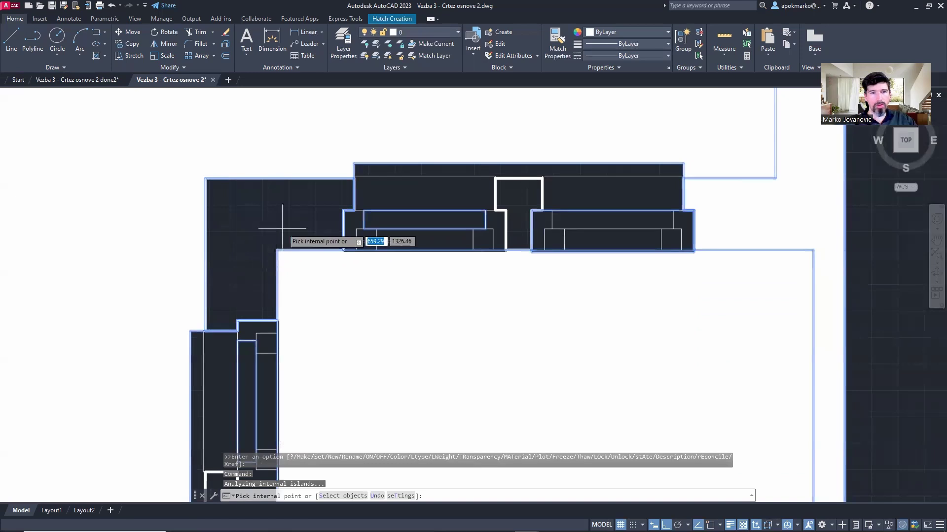
scroll(275, 227, down, 5)
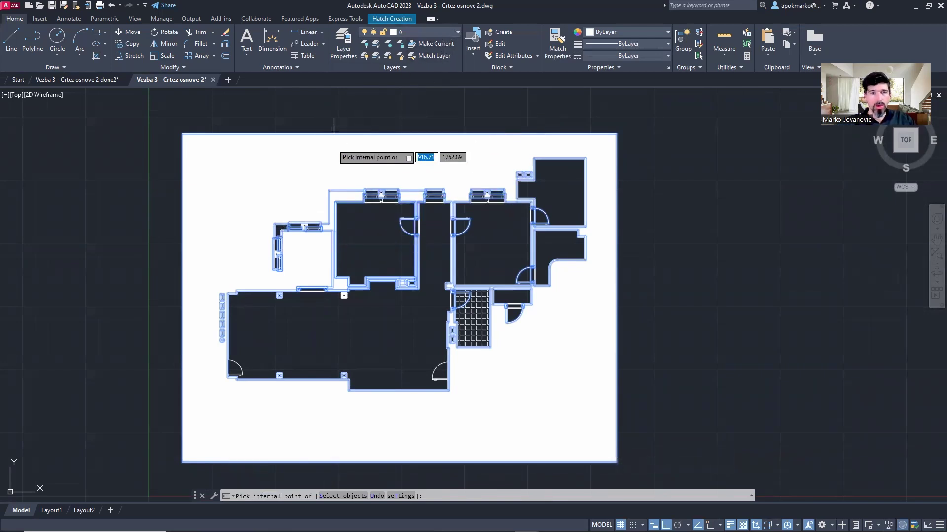
key(ctrl+z)
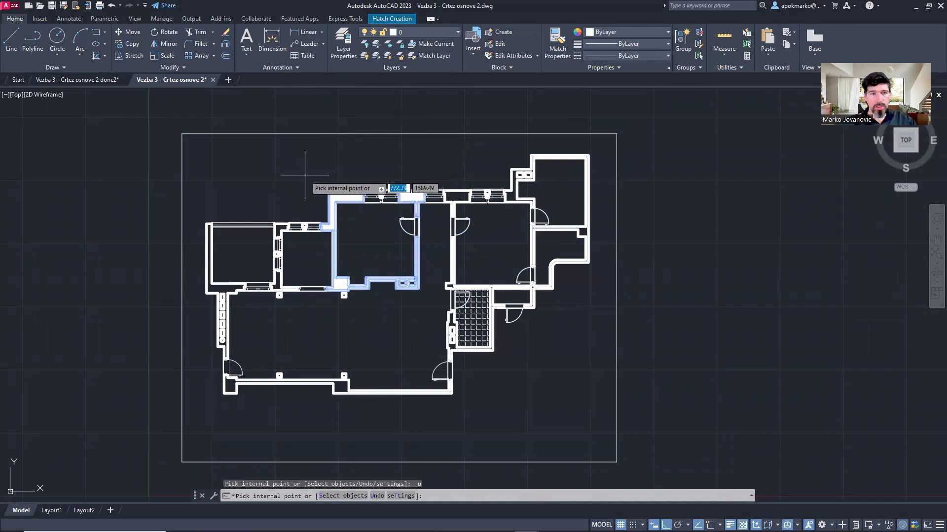
Step: End the hatch command, turn the Slika layer on, and delete the reference floor plan image
key(Escape)
click(277, 207)
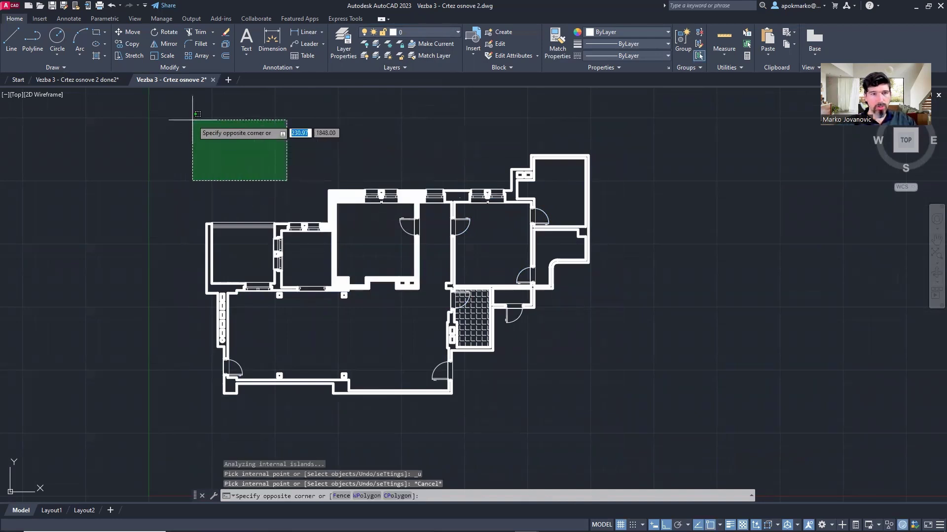
click(427, 32)
click(365, 115)
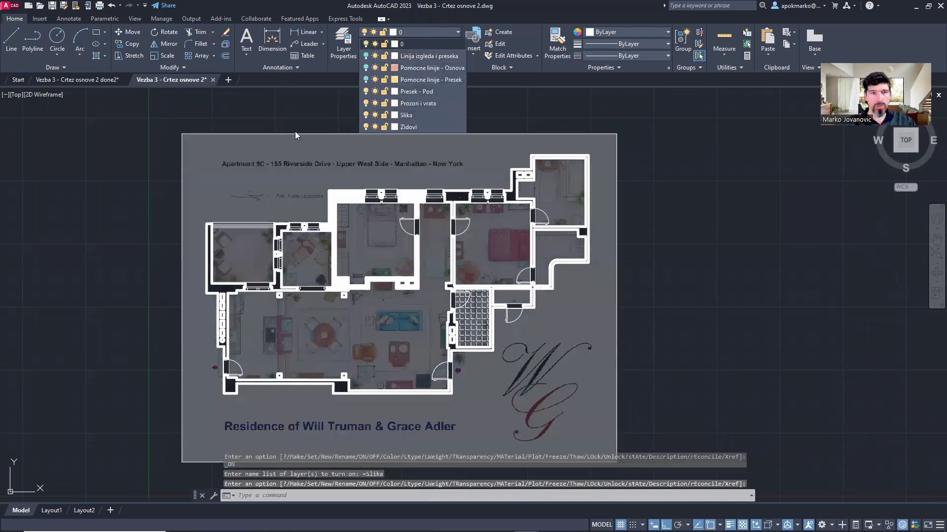
click(271, 132)
key(Delete)
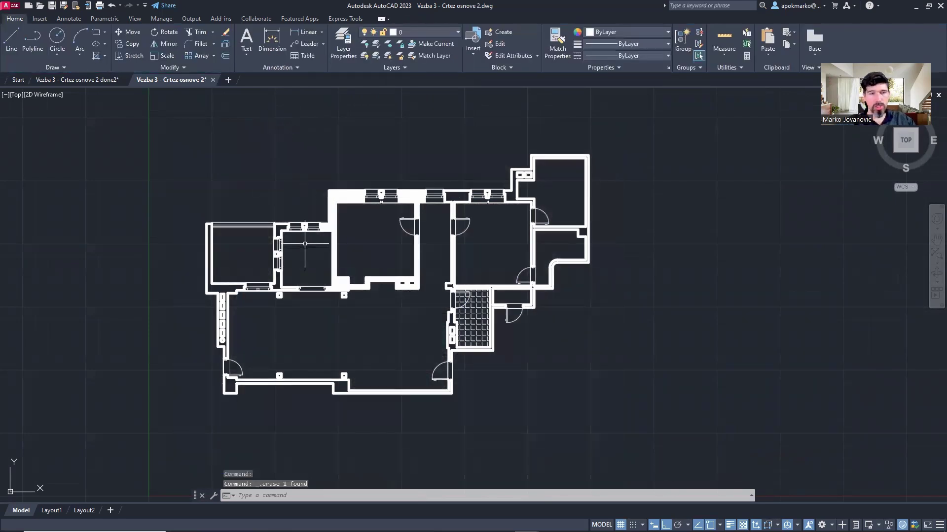
Step: Try solid-filling the corner wall section between the small sitting room's two double windows without the image, and undo it
scroll(283, 240, up, 4)
text(h)
key(Return)
scroll(253, 217, up, 6)
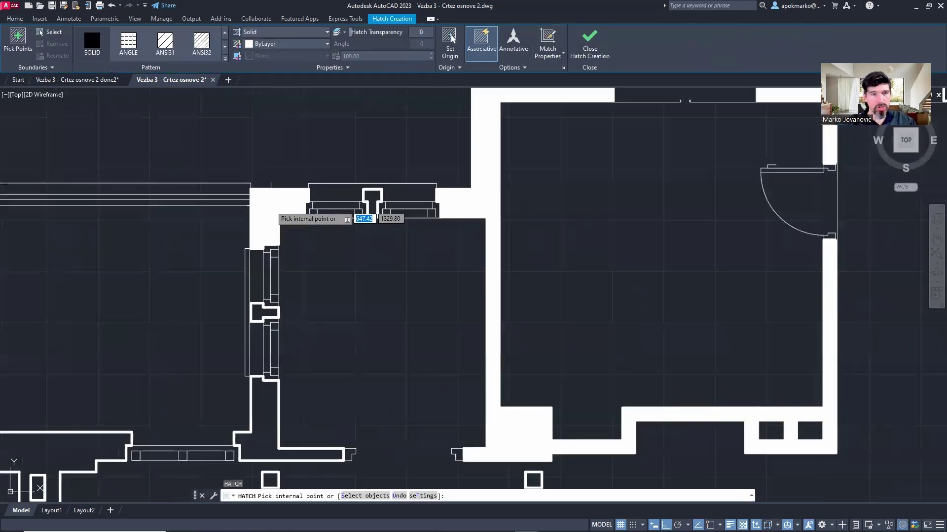
key(Escape)
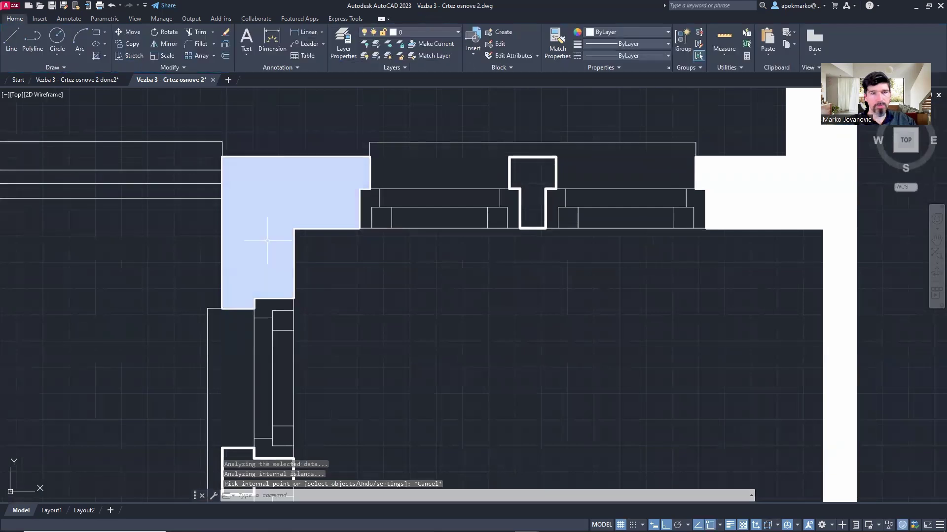
key(ctrl+z)
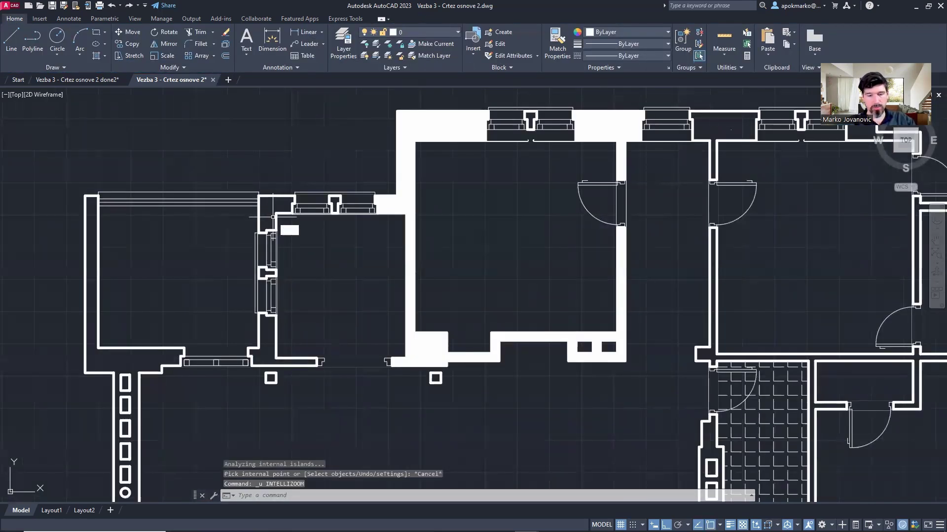
Step: Hatch the same sitting room corner wall section solid again and end the command
text(h)
key(Return)
scroll(266, 213, up, 7)
click(269, 262)
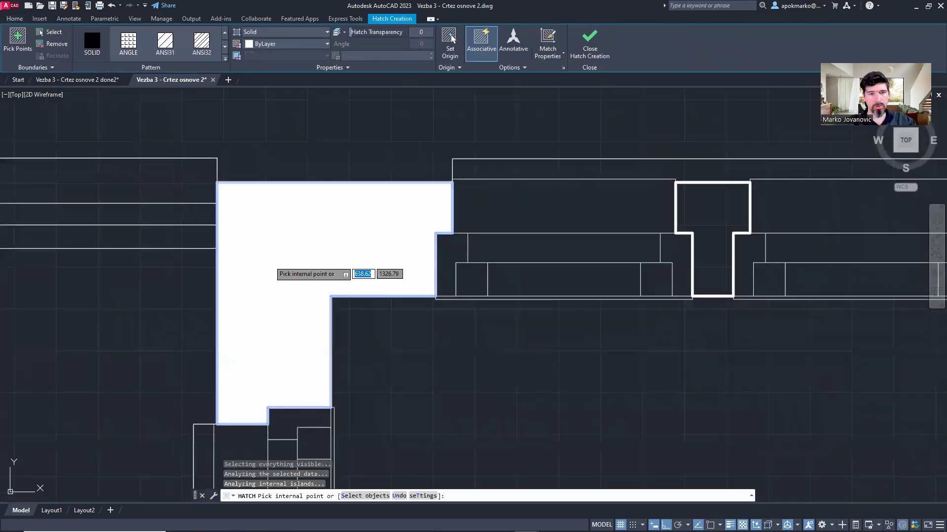
scroll(276, 267, down, 9)
scroll(291, 276, up, 3)
key(Escape)
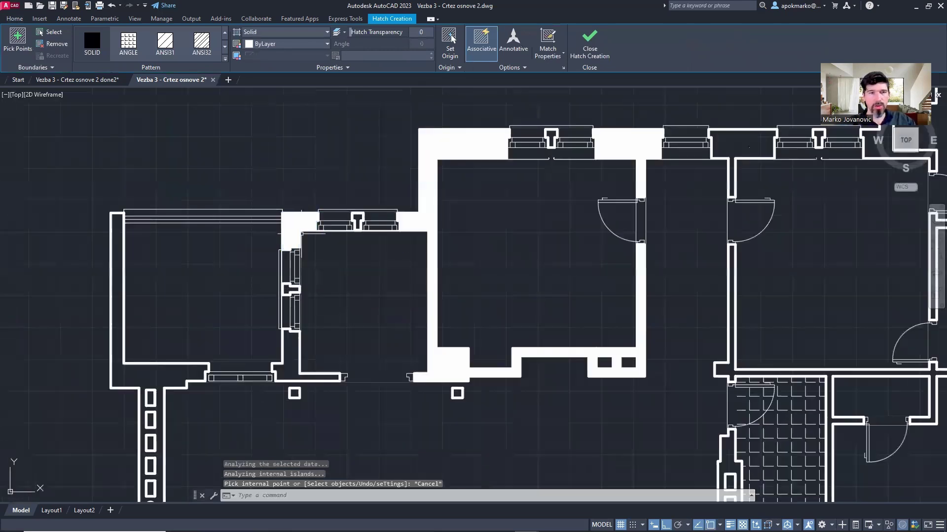
Step: Delete the solid fill in the sitting room's corner wall and try hatching that section once more
click(295, 222)
key(Delete)
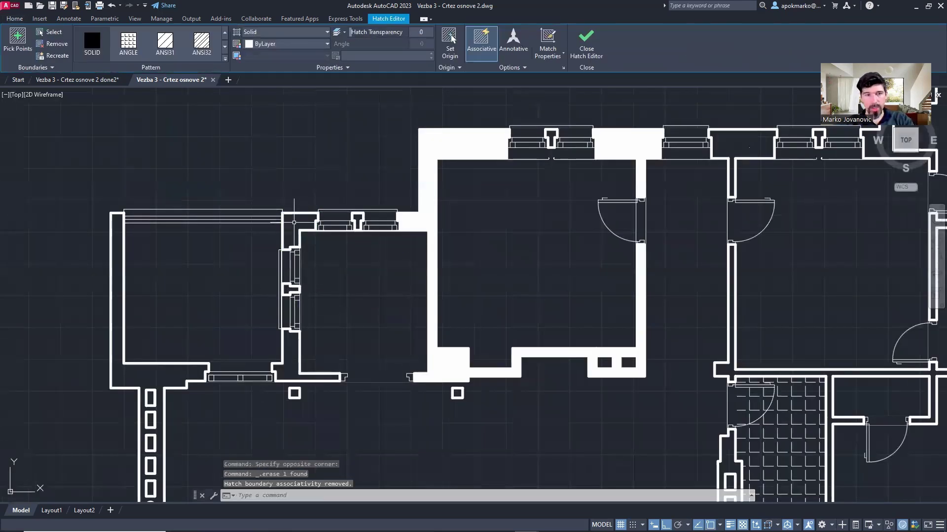
text(h)
key(Return)
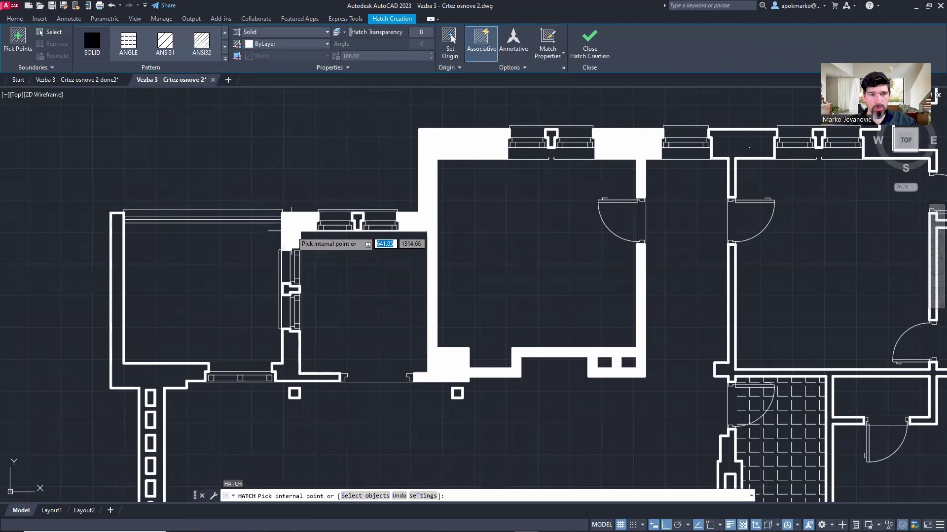
scroll(291, 235, down, 4)
scroll(288, 259, up, 2)
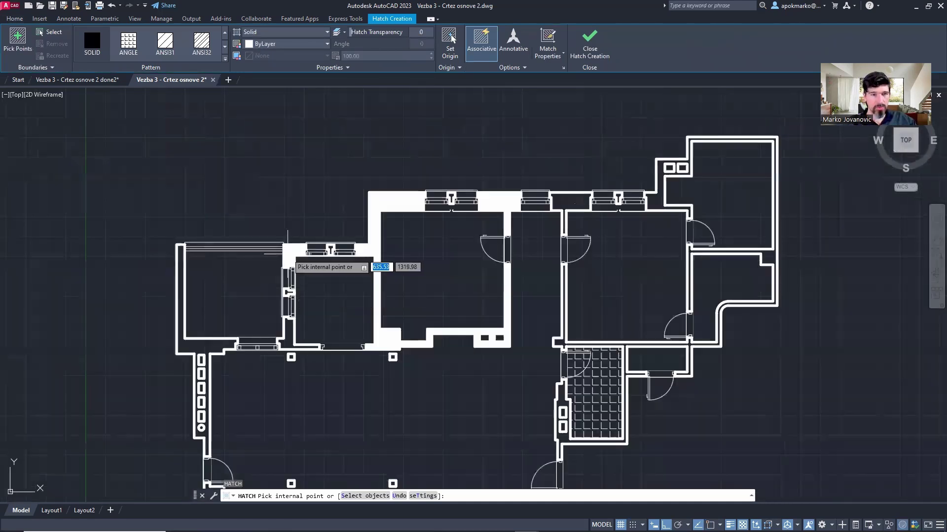
Step: Undo the recent hatching, erasing and layer changes to restore the reference floor plan image and clear the solid wall fills
key(ctrl+z)
key(ctrl+z)
key(ctrl+z)
key(ctrl+z)
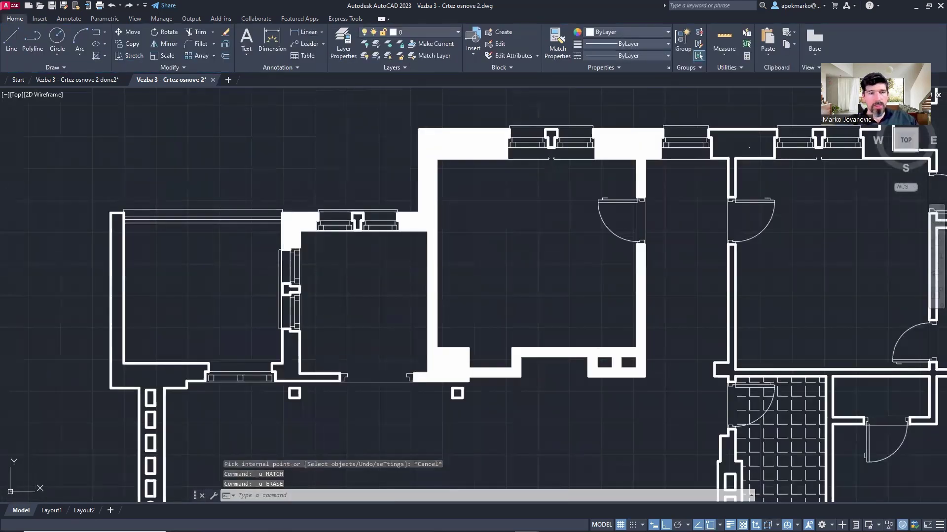
key(ctrl+z)
key(ctrl+z)
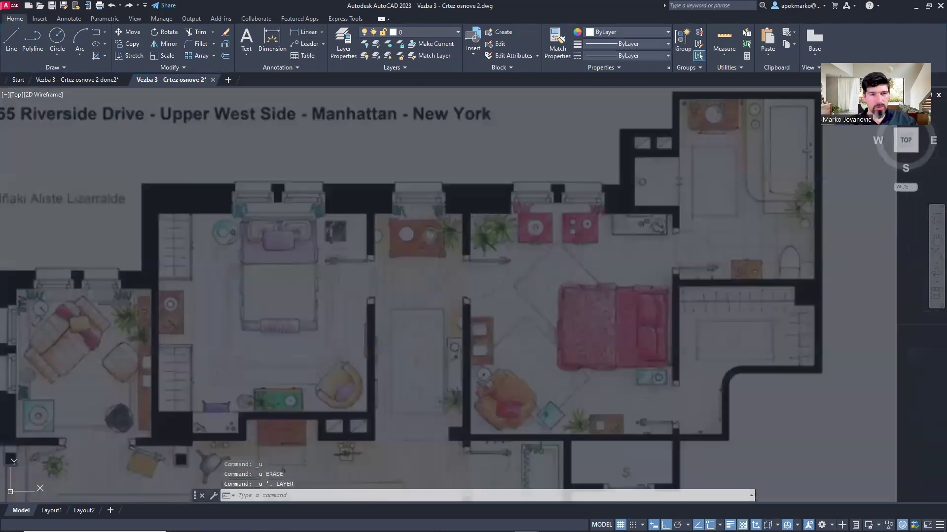
Step: Send the reference floor plan image to the back of the draw order
scroll(291, 270, down, 5)
click(300, 236)
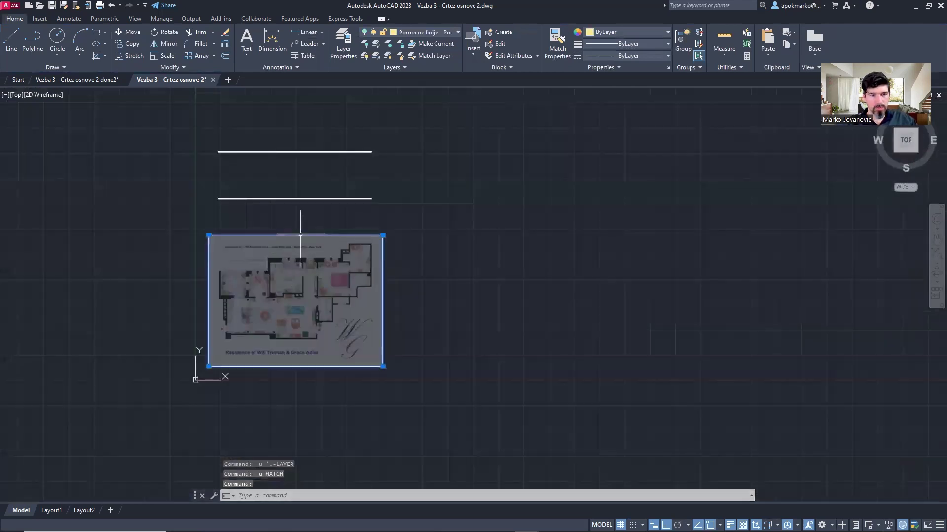
right_click(300, 236)
mouse_move(389, 350)
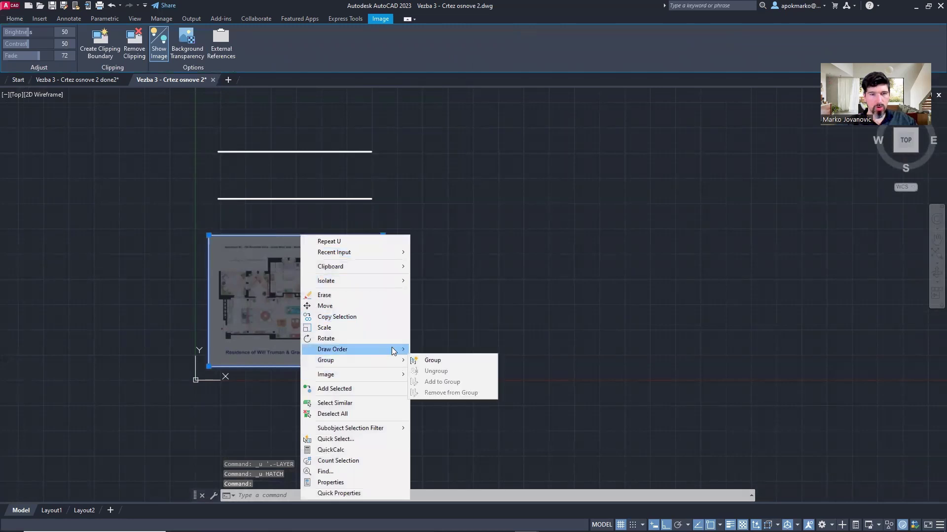
click(437, 361)
scroll(186, 297, up, 2)
scroll(284, 273, up, 6)
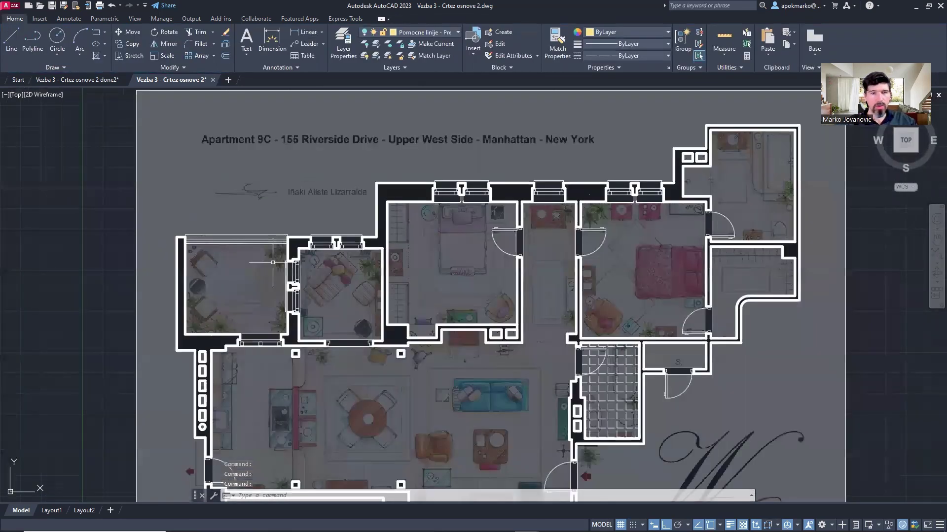
Step: Start a new hatch with the Solid pattern and make layer 0 current
middle_drag(312, 278, 222, 322)
text(h)
key(Return)
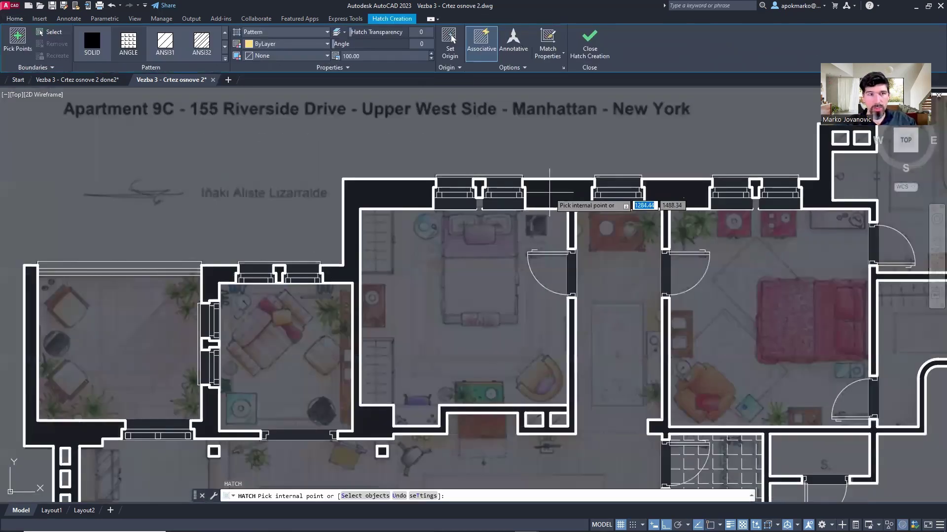
click(92, 43)
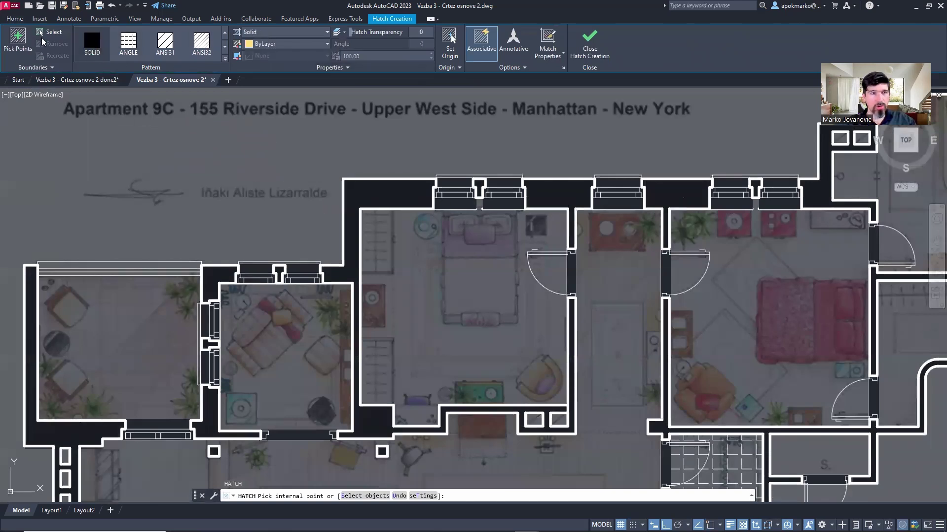
click(23, 20)
click(458, 33)
click(383, 51)
click(380, 20)
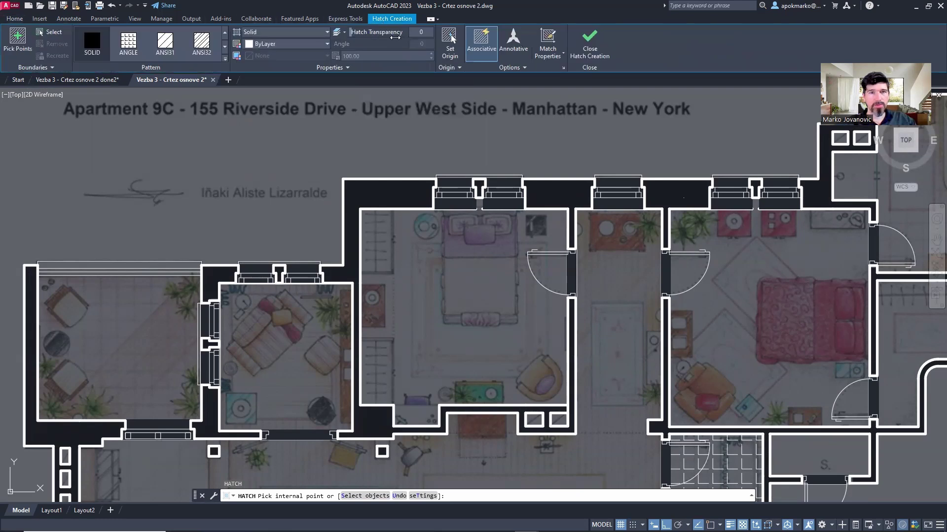
Step: Solid-fill the walls around the purple bedroom and the corner section between the small sitting room's two double windows
middle_drag(538, 193, 518, 164)
click(528, 162)
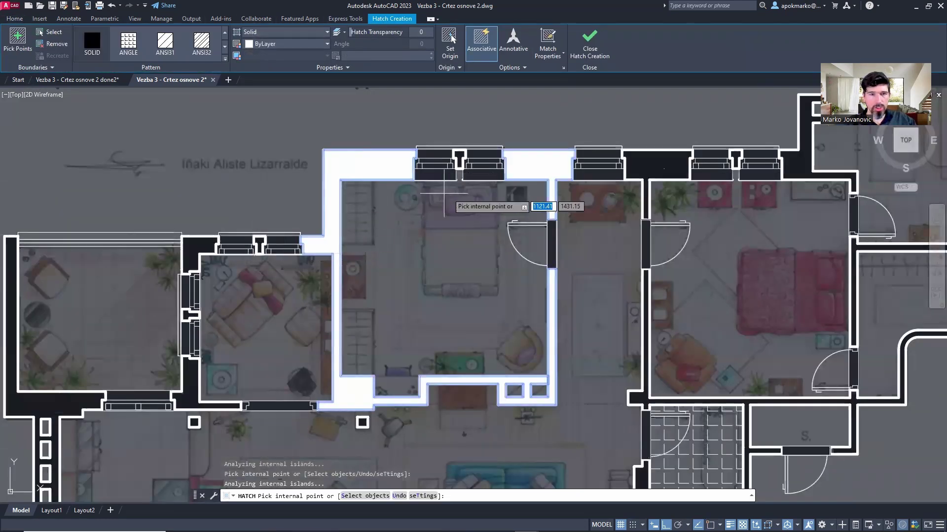
middle_drag(289, 267, 376, 285)
scroll(299, 282, up, 6)
click(187, 186)
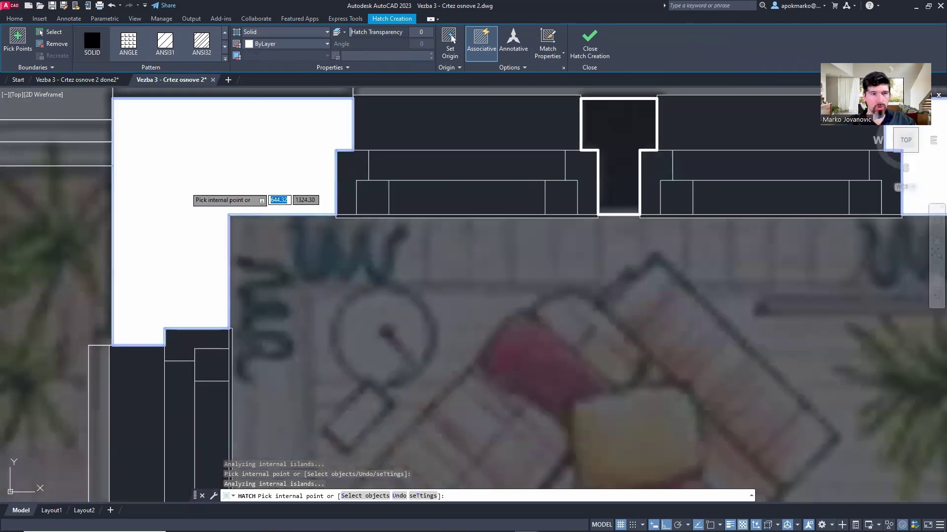
Step: Try filling the wall sections below the small sitting room and around the adjoining terrace room, undoing the picks
scroll(188, 187, down, 3)
middle_drag(197, 312, 244, 254)
scroll(243, 254, down, 4)
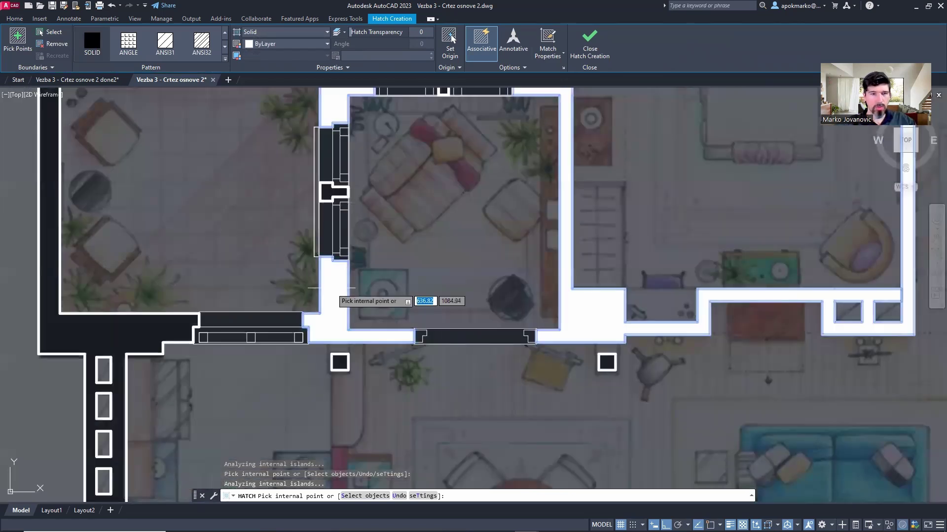
scroll(338, 287, down, 2)
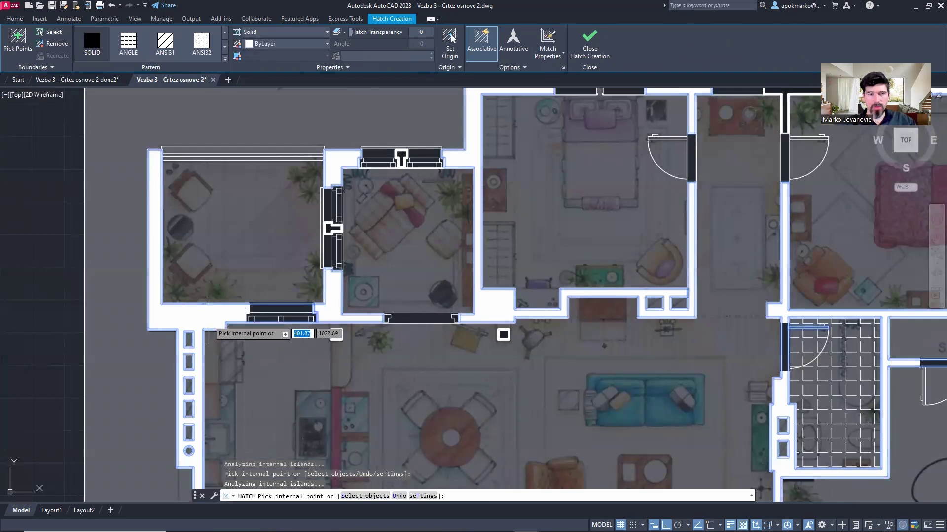
key(ctrl+z)
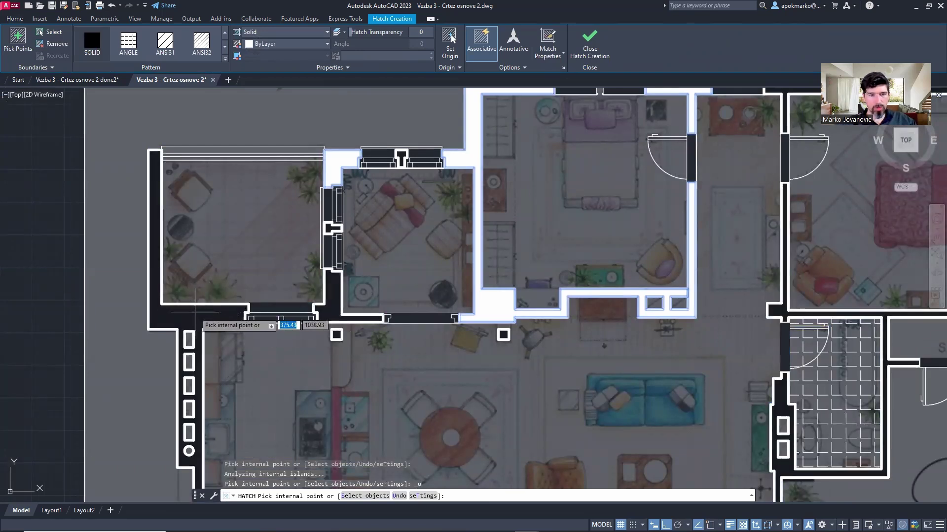
click(196, 318)
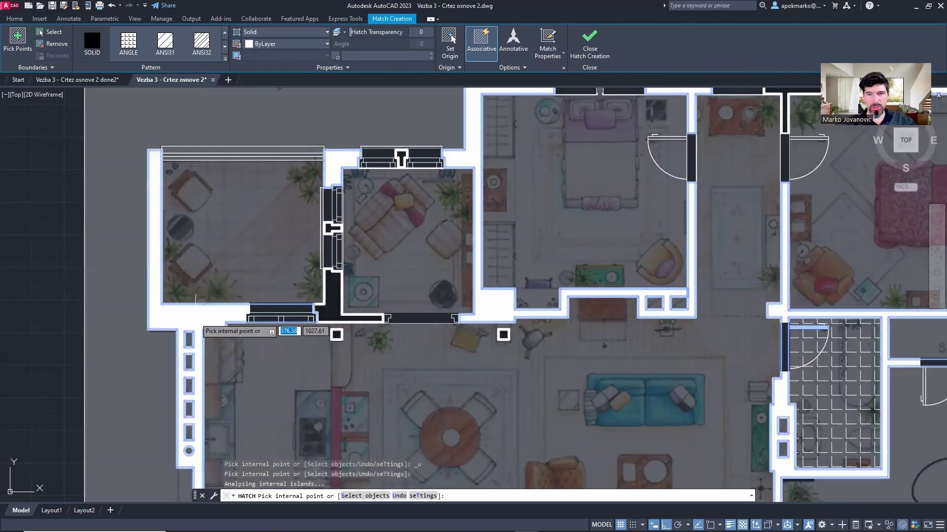
scroll(195, 302, down, 2)
key(ctrl+z)
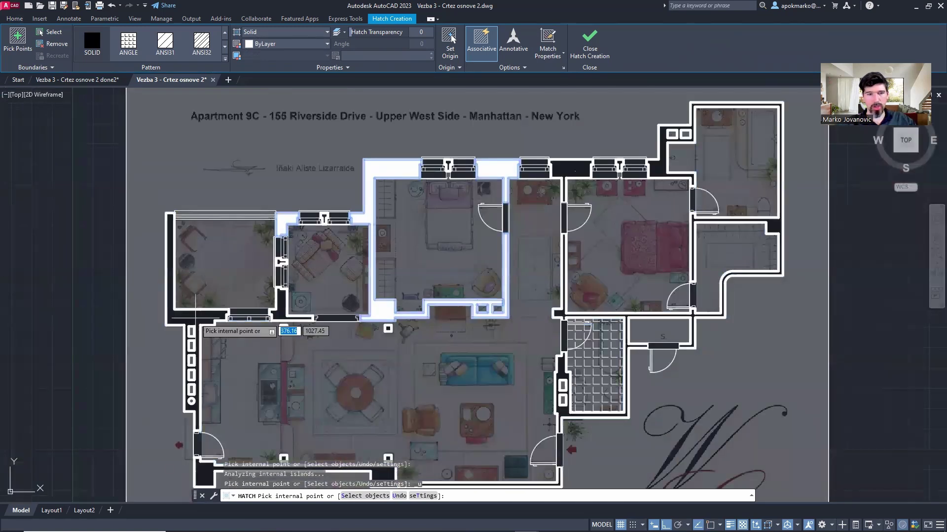
Step: Solid-fill the remaining connected walls, the section between hallway and red bedroom, and the L-shaped wall beside the small sitting room
middle_drag(201, 345, 204, 292)
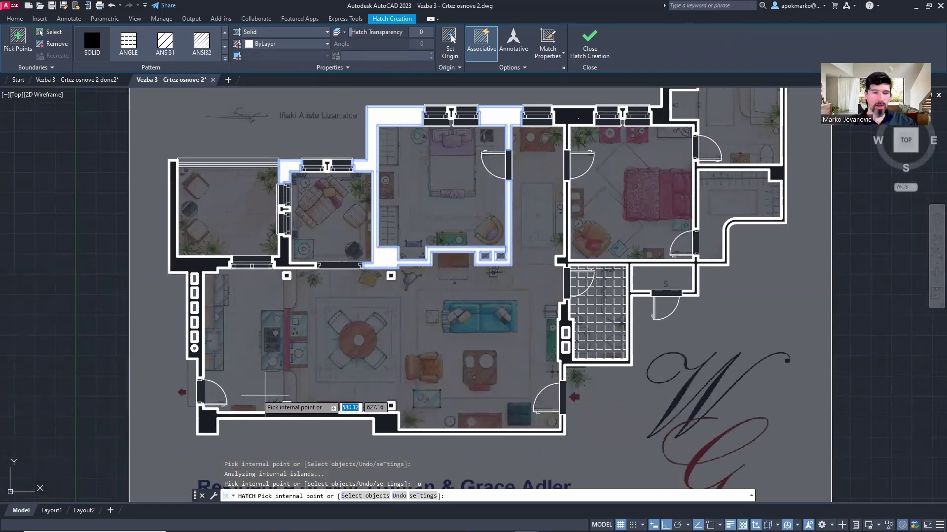
click(195, 265)
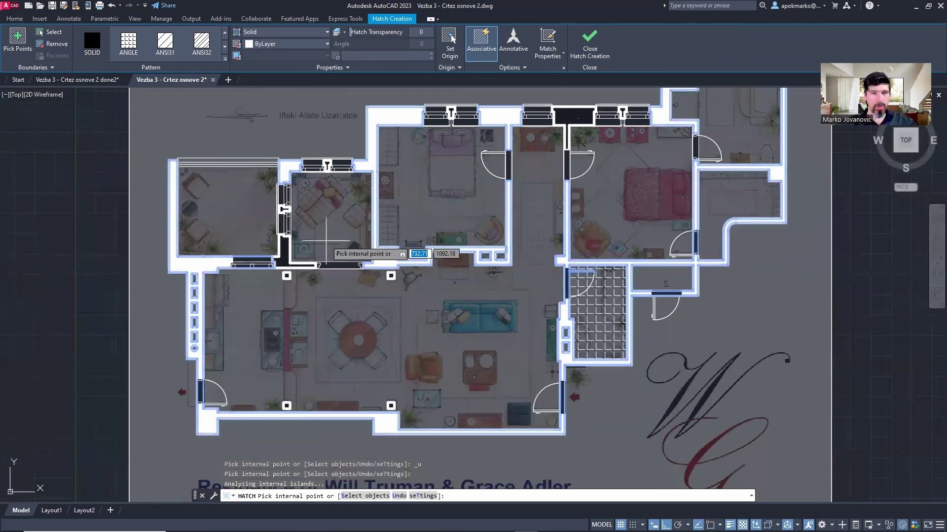
click(567, 120)
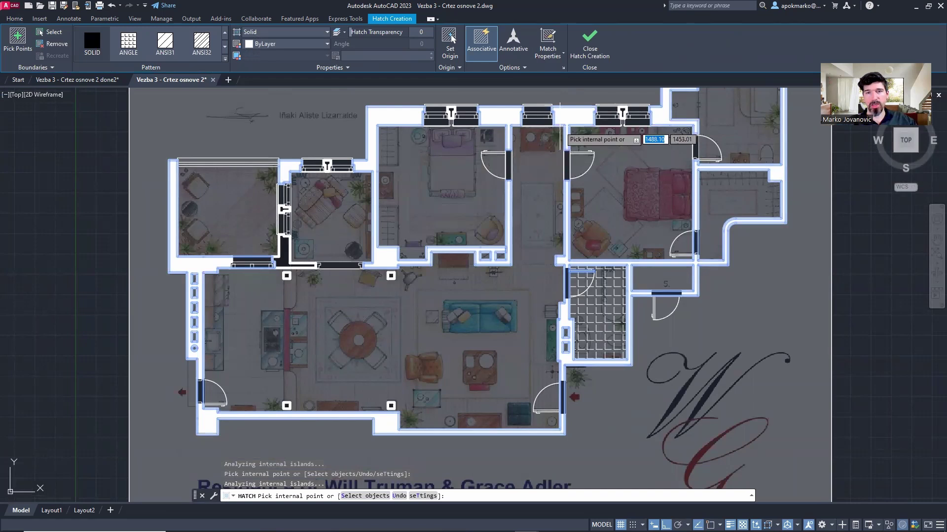
middle_drag(629, 151, 525, 207)
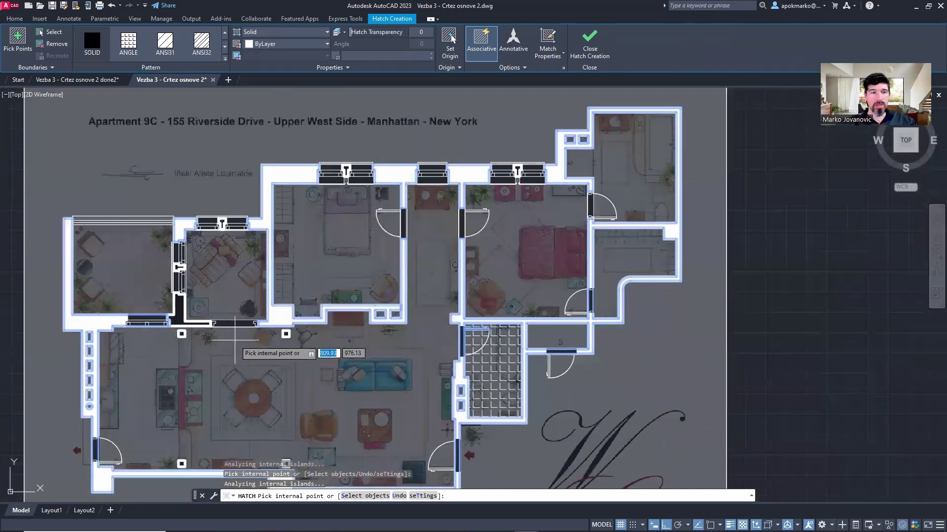
scroll(174, 319, up, 2)
scroll(269, 340, down, 4)
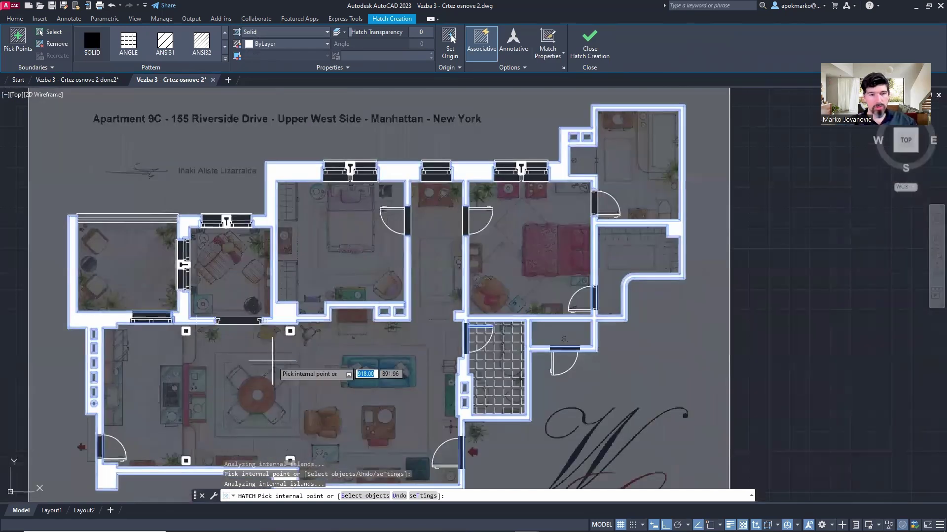
scroll(316, 326, up, 2)
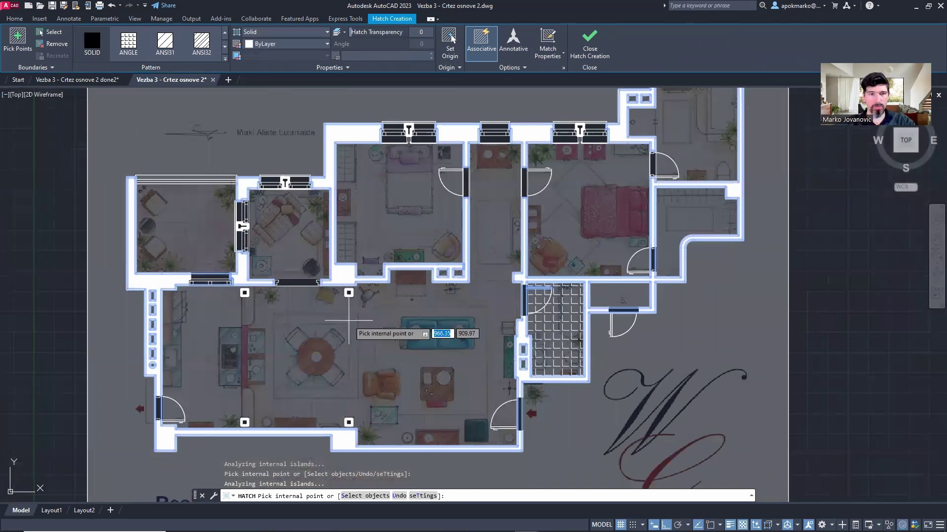
key(Return)
Step: Select the solid wall hatch, examine its coverage around the bathroom, living room walls and door openings, and deselect it
click(414, 139)
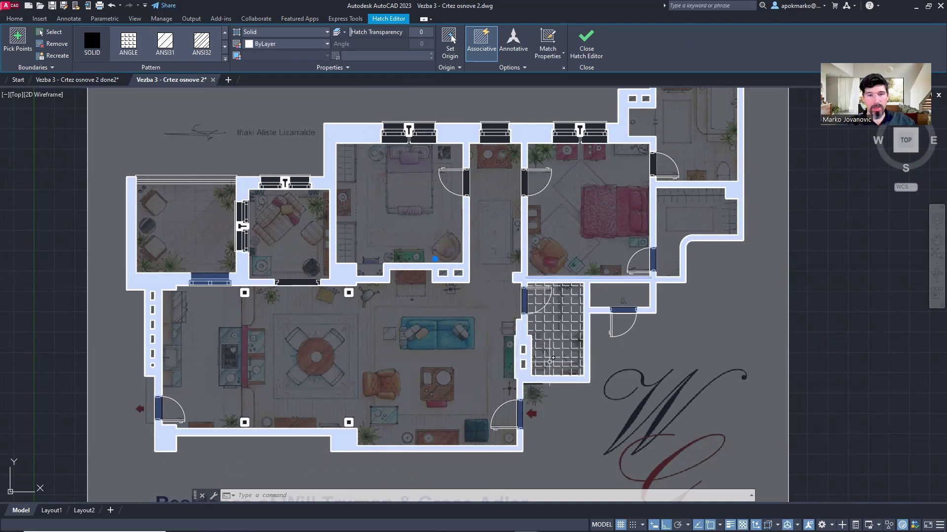
middle_drag(523, 355, 492, 291)
scroll(491, 291, up, 5)
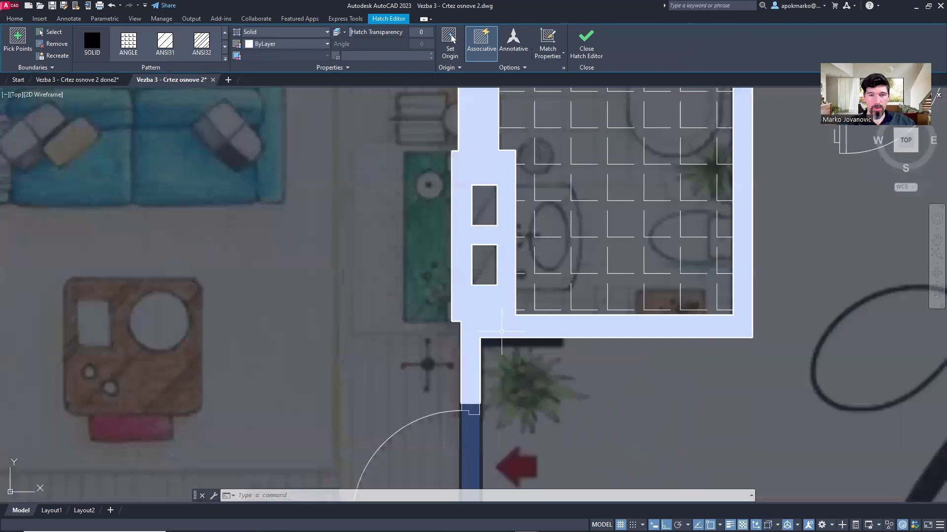
scroll(477, 316, down, 4)
scroll(493, 210, down, 3)
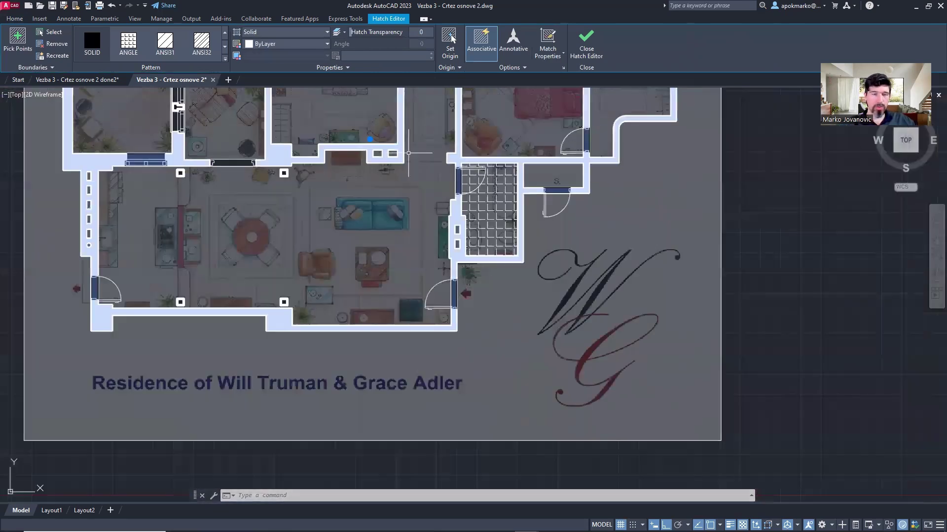
scroll(377, 211, up, 3)
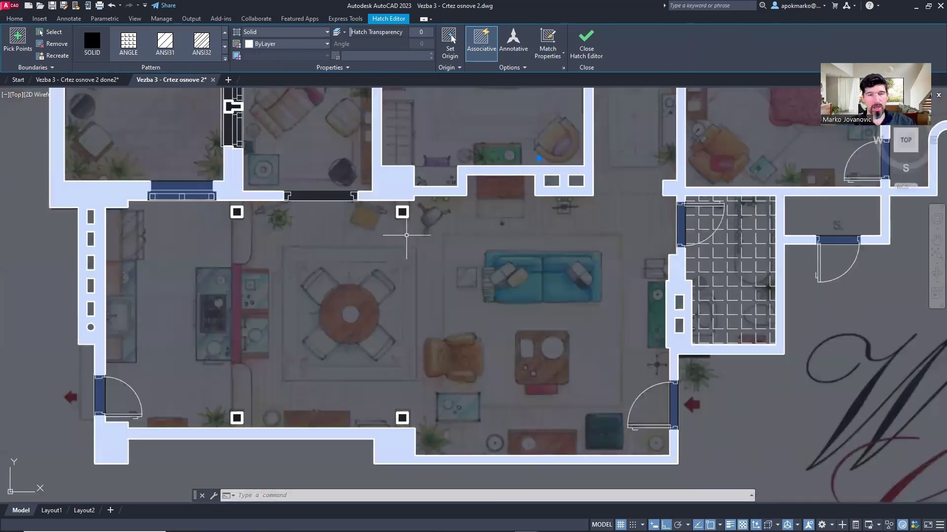
click(401, 237)
key(Escape)
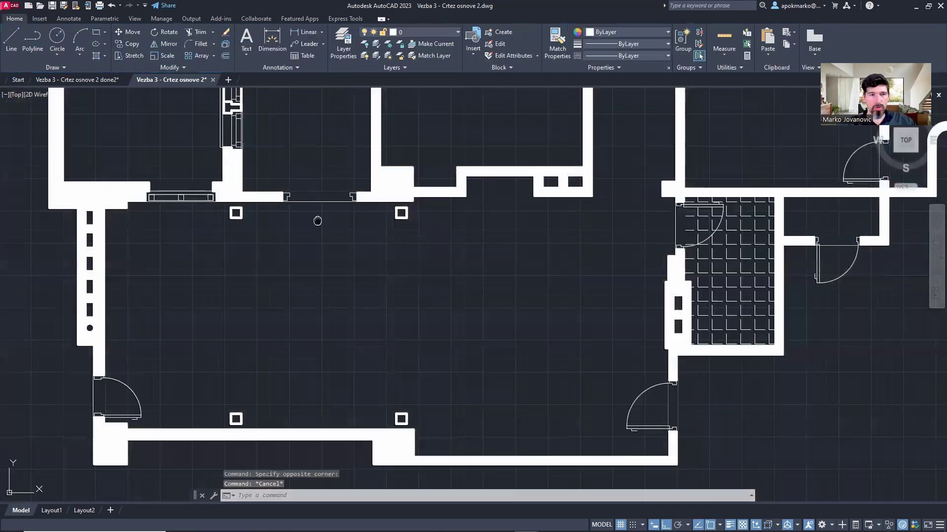
Step: Try to solid-fill the square column at the upper right of the dining area, examine its boundary gap, and exit Hatch
scroll(319, 216, up, 2)
scroll(440, 216, up, 8)
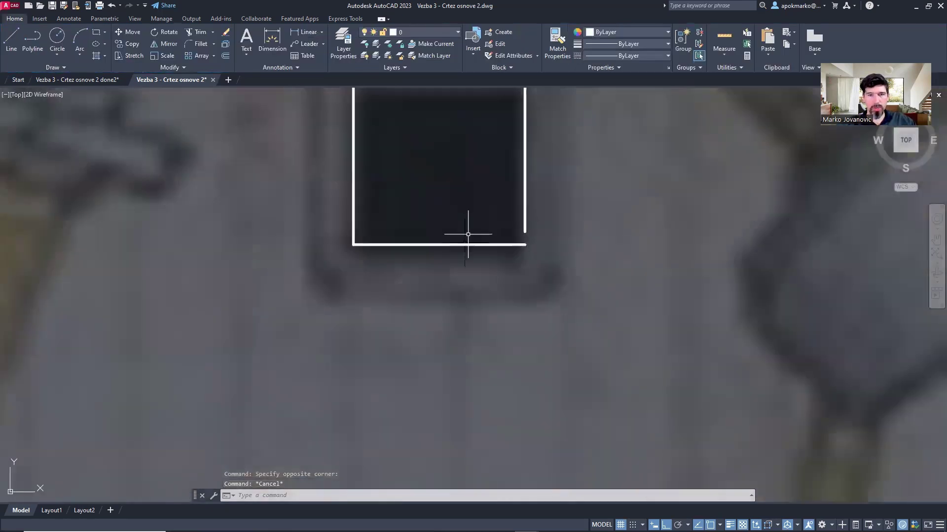
scroll(469, 233, down, 5)
middle_drag(482, 249, 399, 246)
text(h)
key(Return)
click(388, 239)
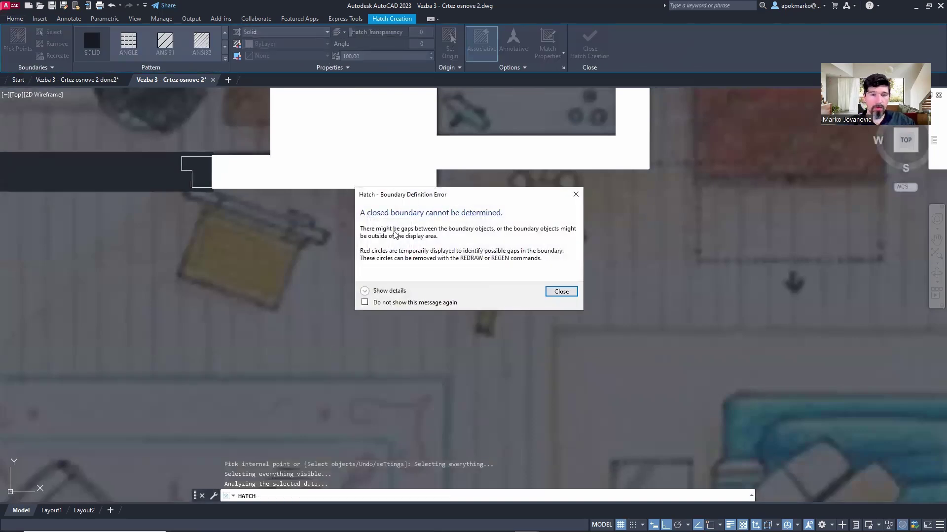
click(554, 292)
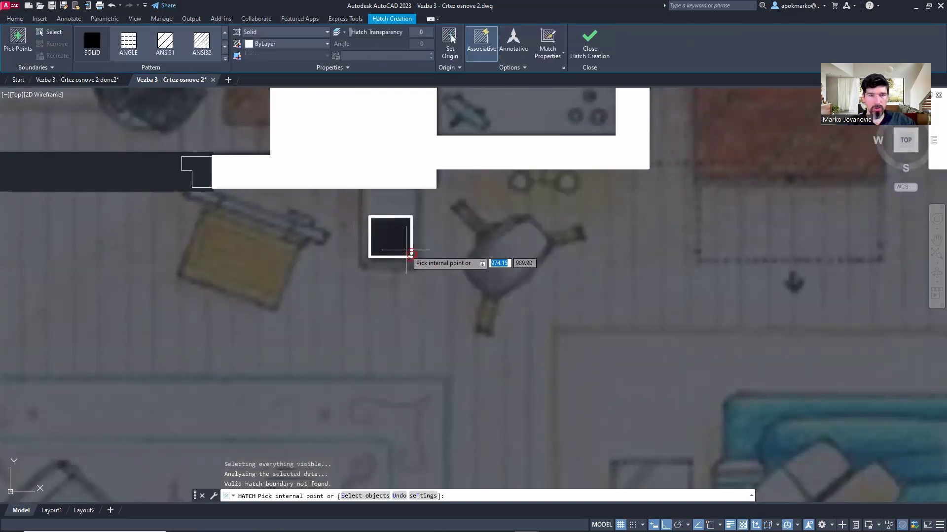
scroll(417, 258, up, 3)
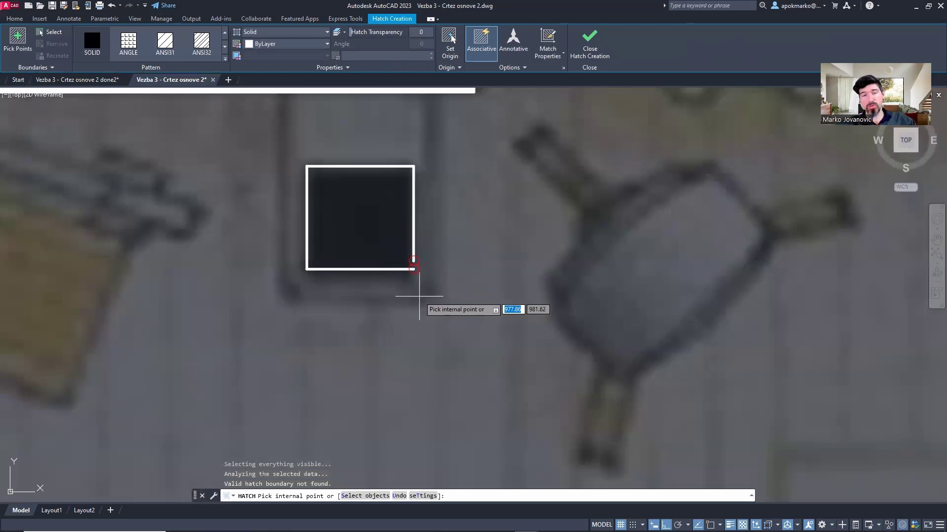
scroll(422, 291, down, 2)
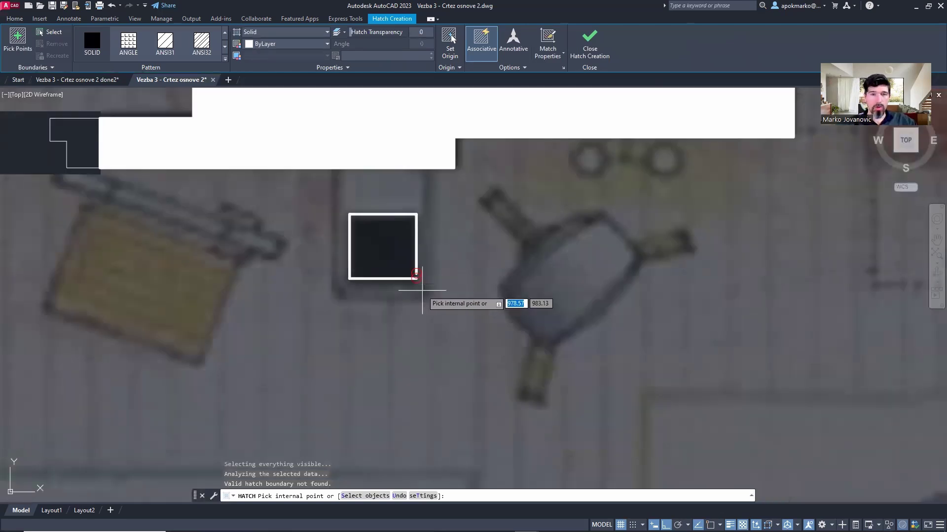
key(Escape)
key(Escape)
middle_drag(426, 297, 436, 331)
key(Escape)
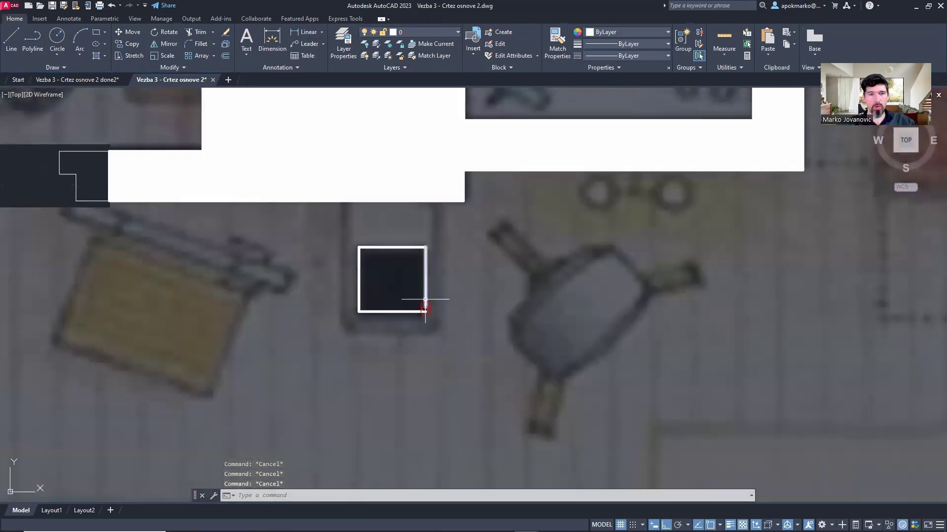
Step: Solid-fill the same open-cornered column with a hatch Gap Tolerance of 550, continuing despite its open boundary
text(h)
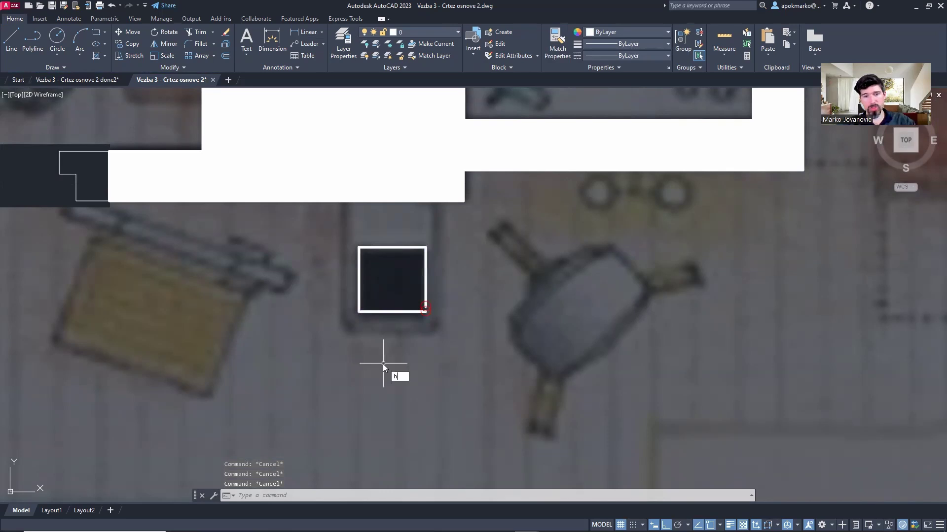
key(Return)
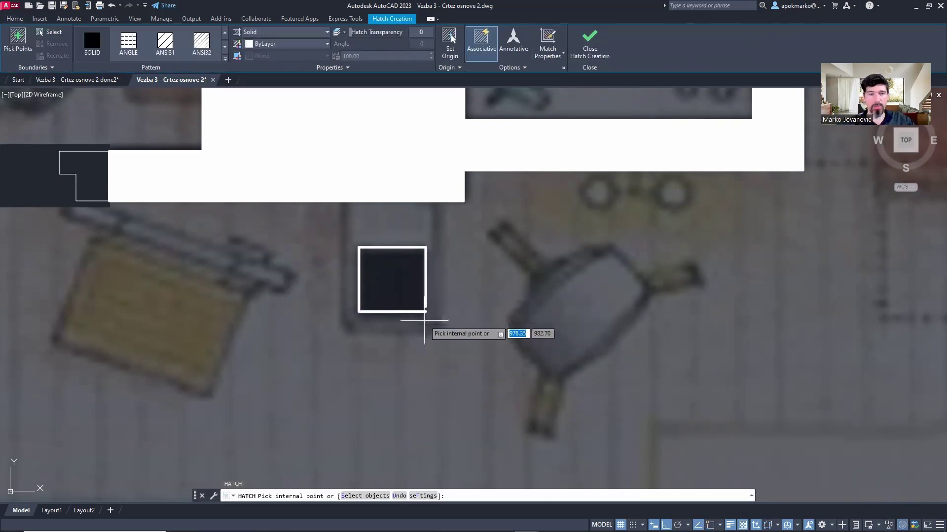
click(390, 285)
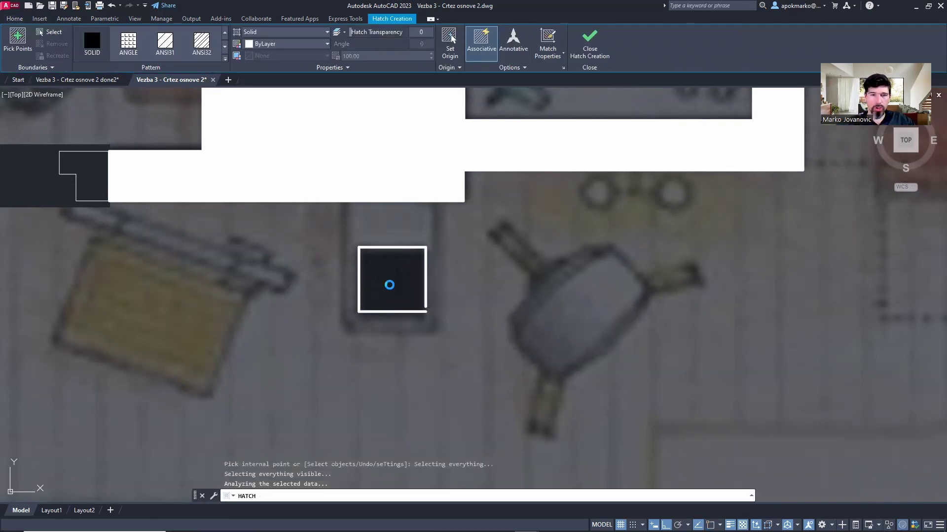
click(561, 292)
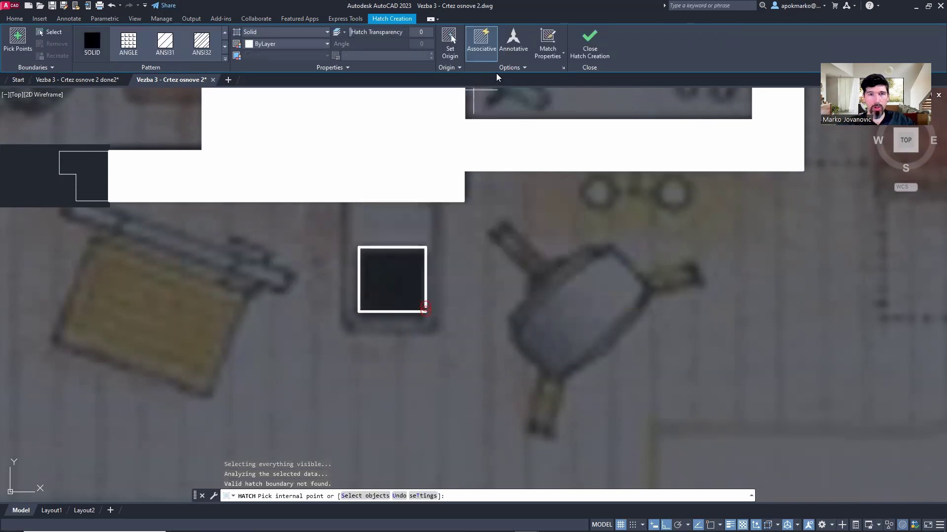
click(517, 68)
drag(476, 81, 486, 80)
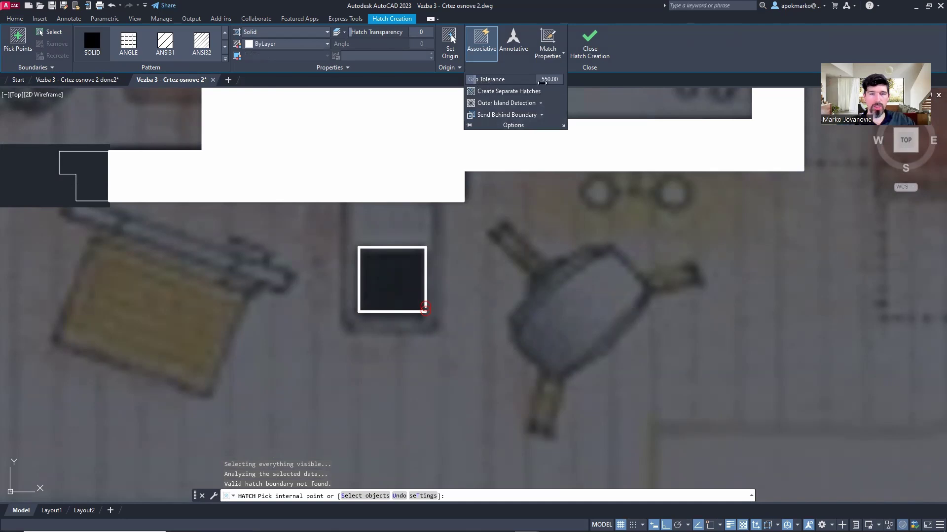
click(375, 286)
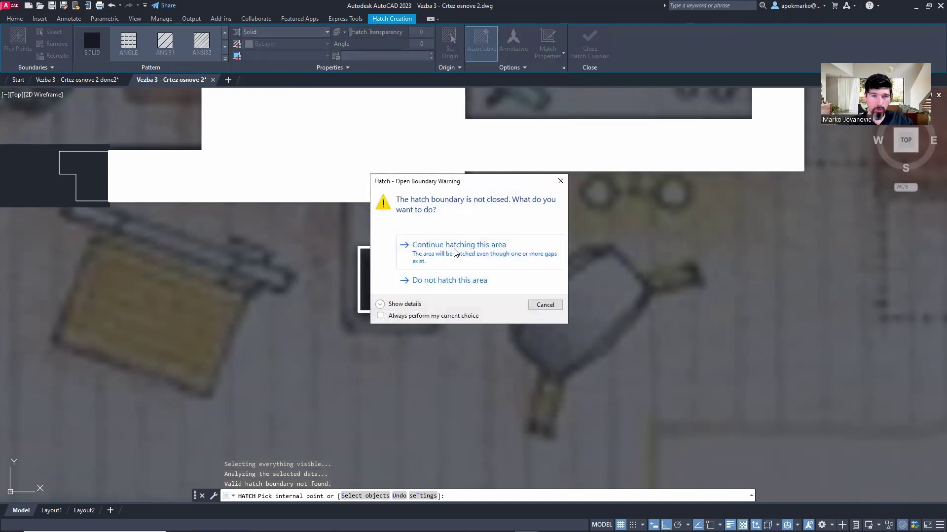
click(454, 252)
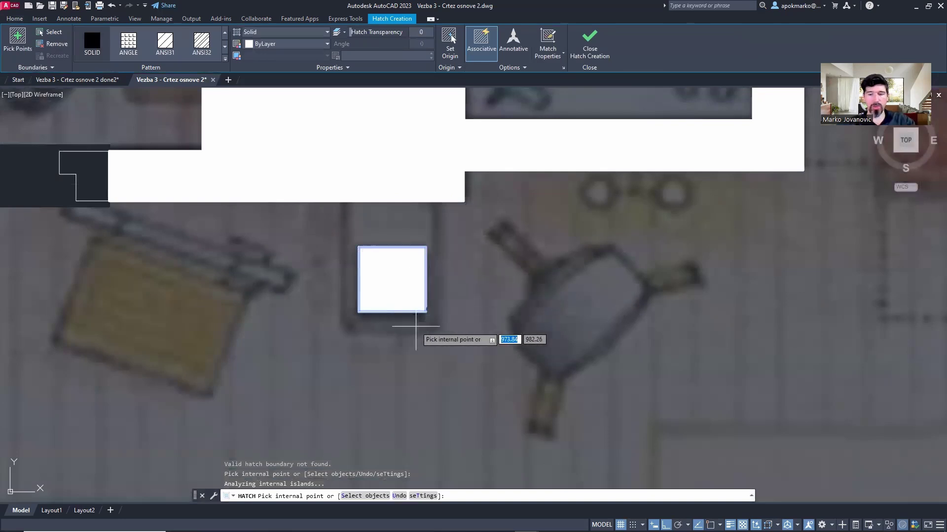
Step: Solid-fill the remaining three square columns around the kitchen and dining area and finish the hatch
scroll(415, 326, down, 6)
middle_drag(318, 363, 416, 221)
click(249, 175)
middle_drag(287, 353, 289, 255)
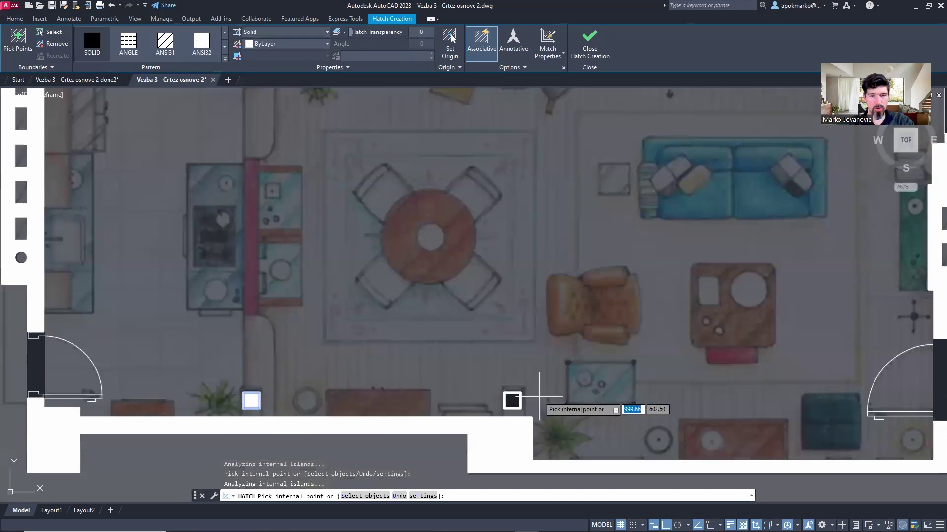
key(Return)
scroll(522, 378, down, 5)
scroll(484, 263, up, 4)
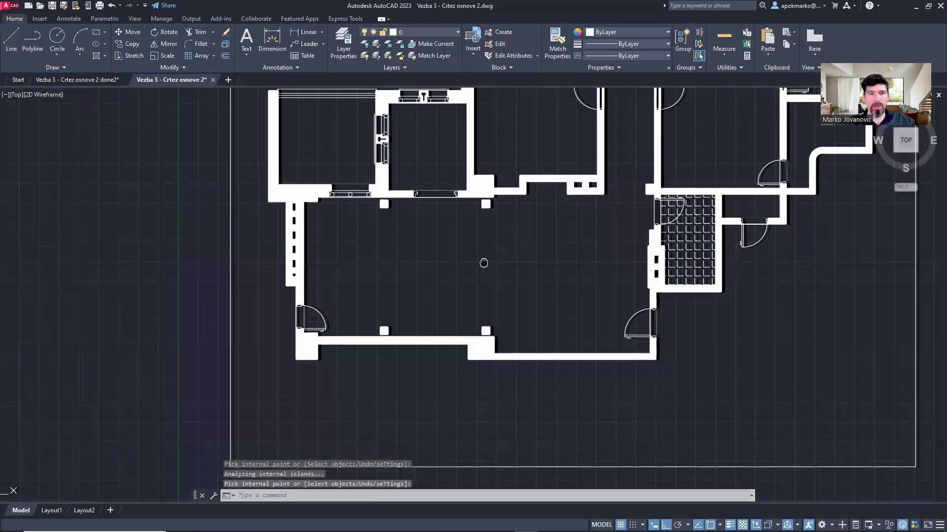
scroll(528, 148, down, 2)
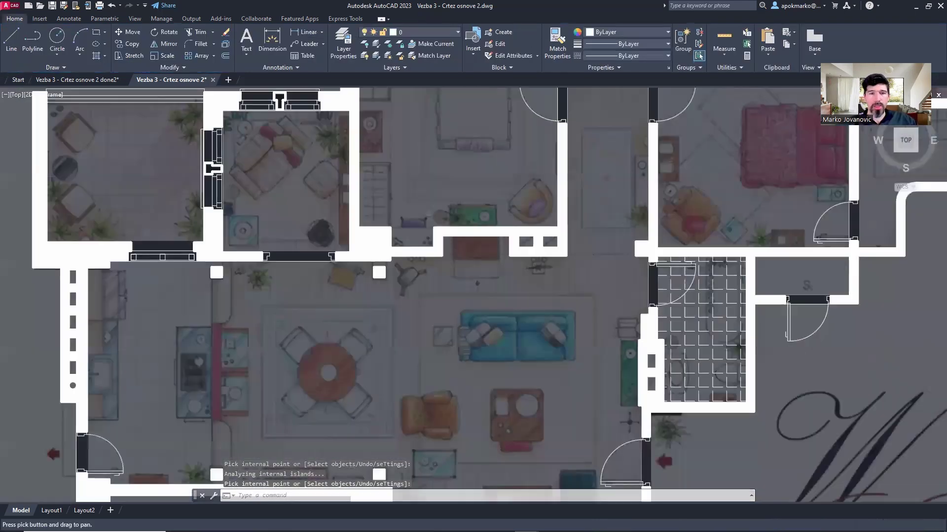
scroll(381, 275, up, 4)
scroll(381, 270, down, 4)
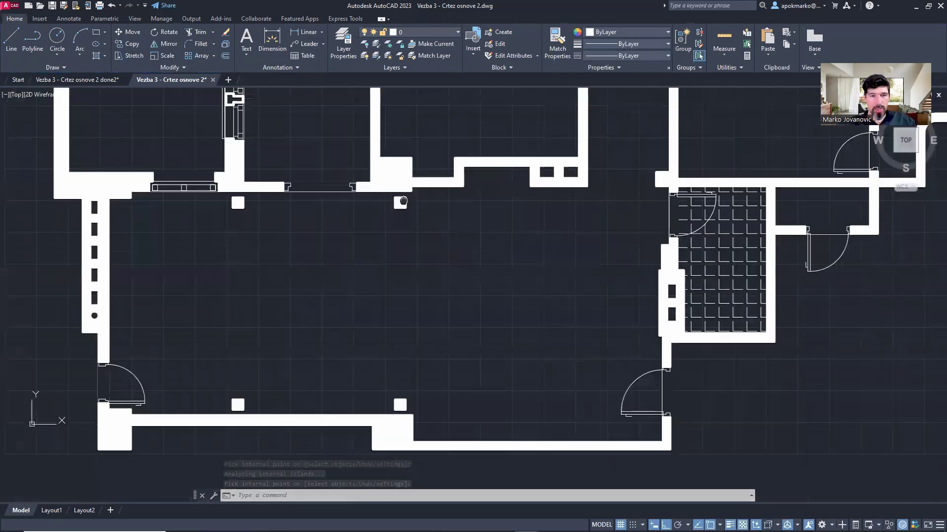
Step: Split the combined hatch of the four columns into separate hatches
scroll(400, 205, up, 4)
mouse_move(351, 325)
middle_down()
mouse_move(391, 171)
mouse_move(413, 230)
middle_up()
click(519, 69)
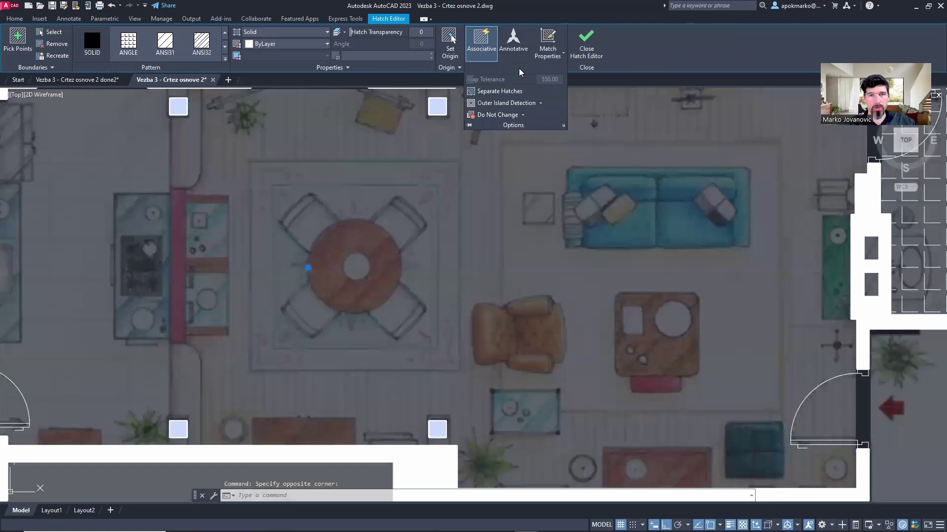
click(513, 93)
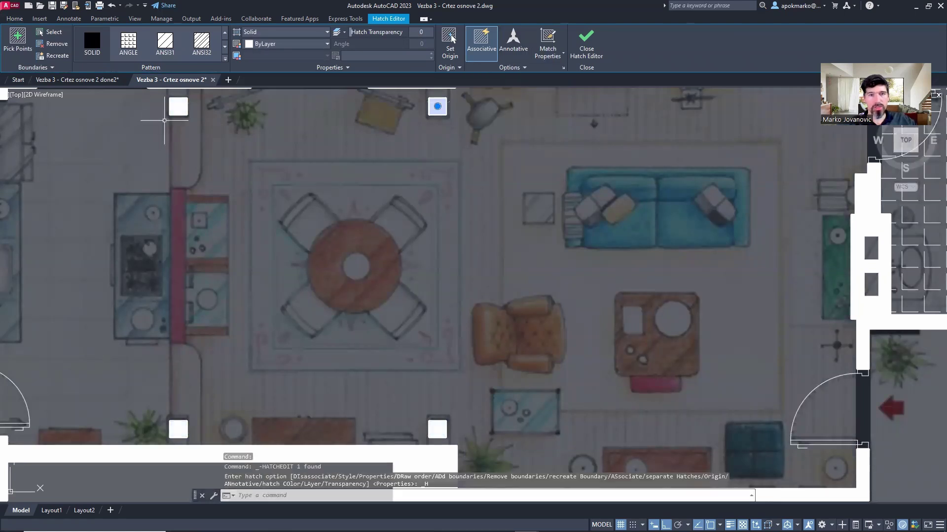
Step: Disassociate the two upper column hatches from their boundaries
click(182, 321)
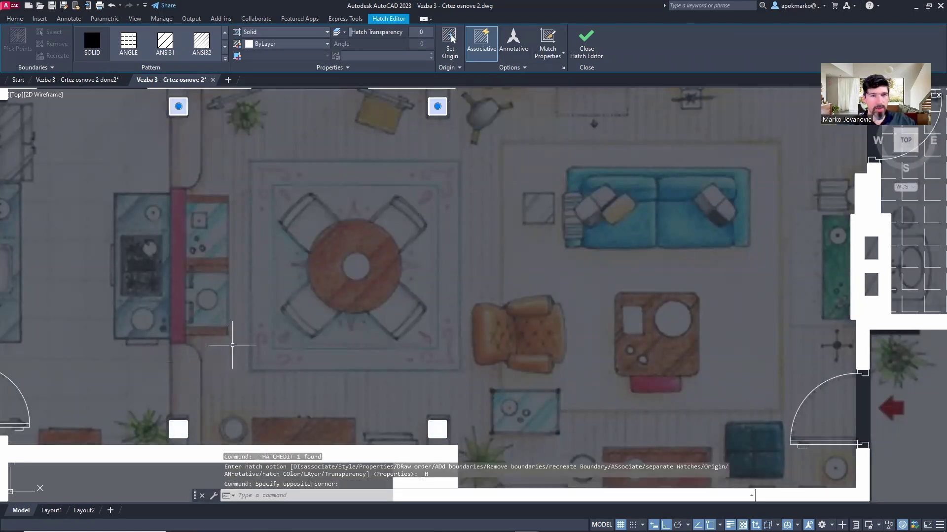
key(space)
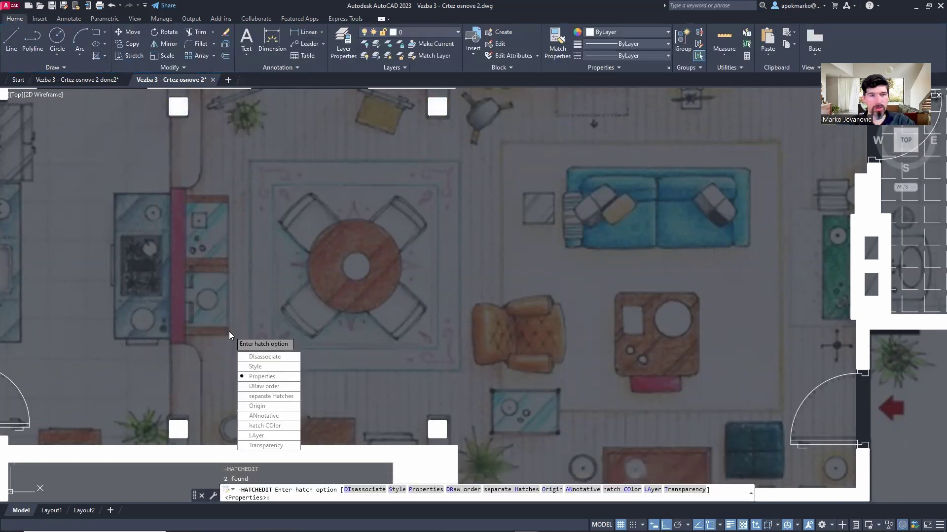
click(272, 357)
Step: Select the column hatches one at a time to check that they are separate objects, and clear the selection
click(186, 119)
click(175, 103)
click(454, 105)
click(438, 105)
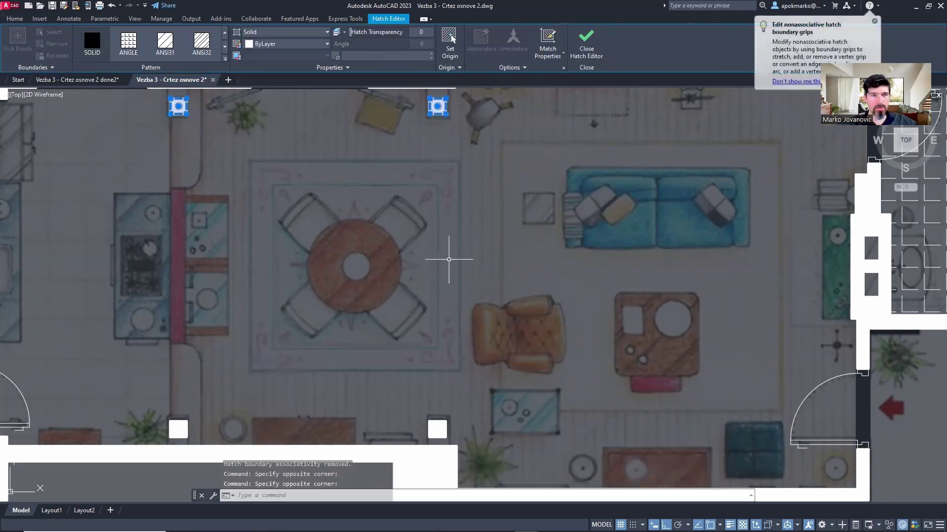
key(Escape)
click(440, 395)
click(437, 430)
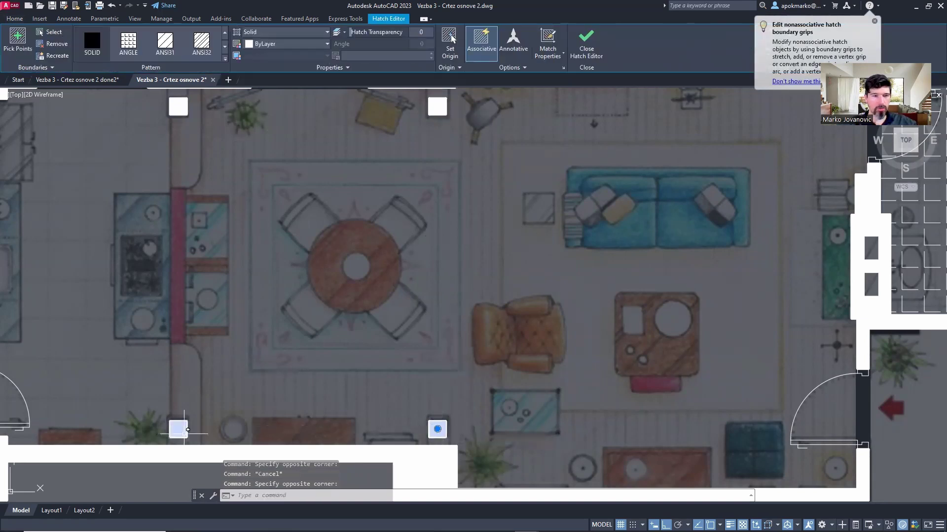
key(Escape)
Step: Select the solid wall hatch around the bedrooms, examine its additional hatch options, and deselect it
scroll(271, 346, down, 5)
scroll(339, 220, up, 3)
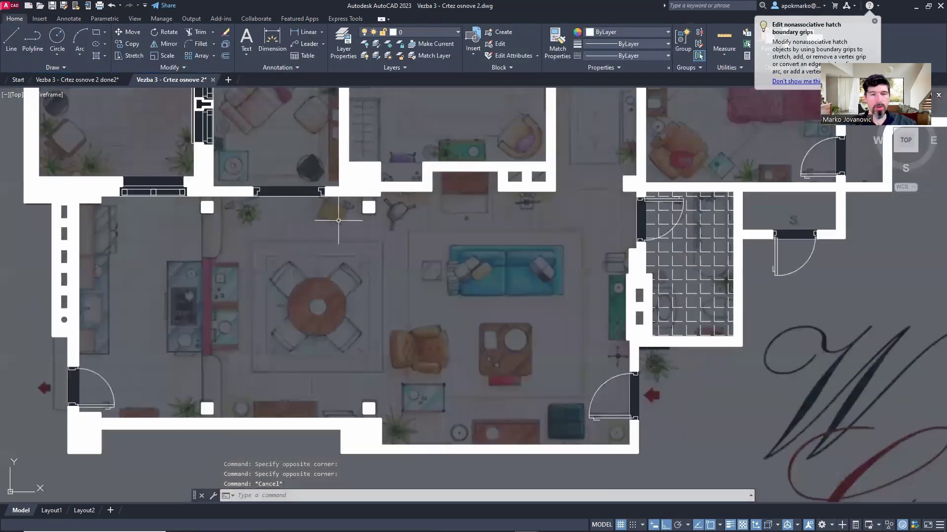
middle_drag(479, 140, 373, 289)
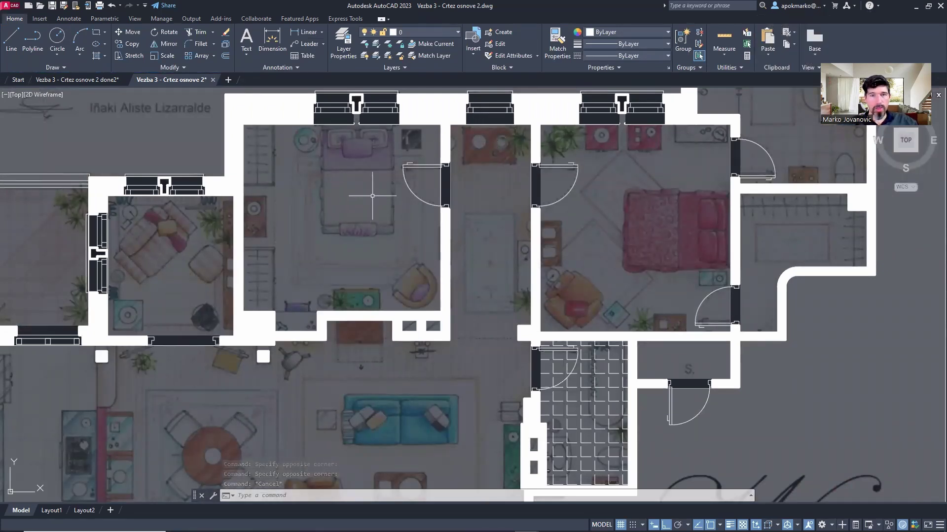
click(430, 105)
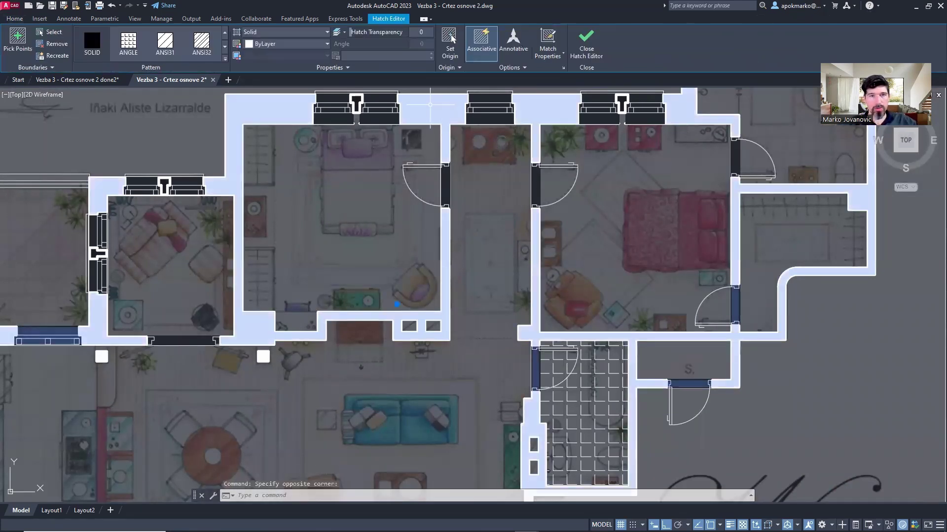
click(500, 68)
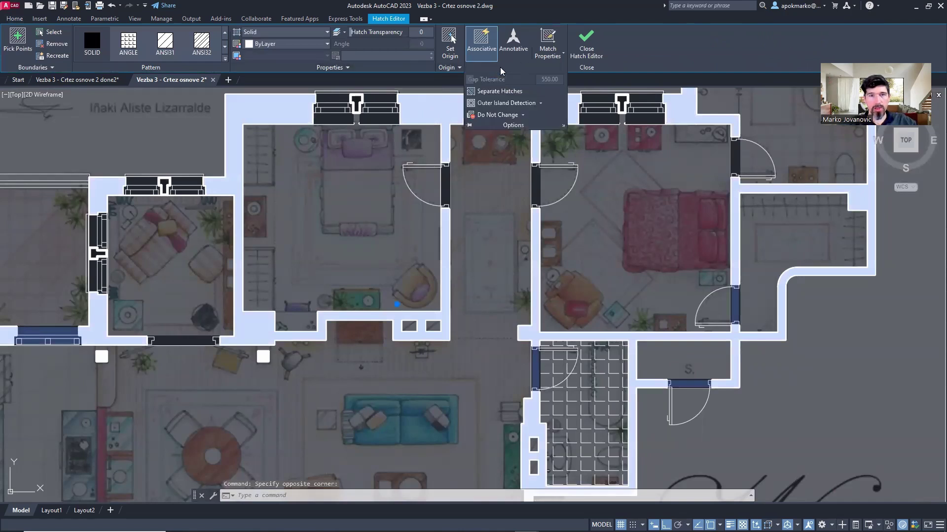
key(Escape)
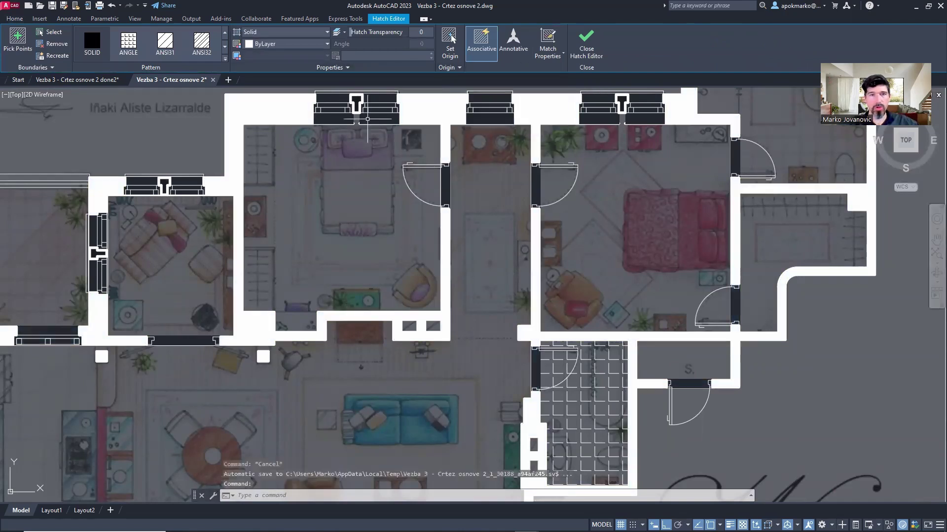
Step: Draw a square and a smaller one nested inside it in the empty area left of the floor plan
middle_drag(296, 180, 557, 166)
scroll(557, 166, down, 2)
middle_drag(312, 223, 411, 216)
text(rec)
key(Return)
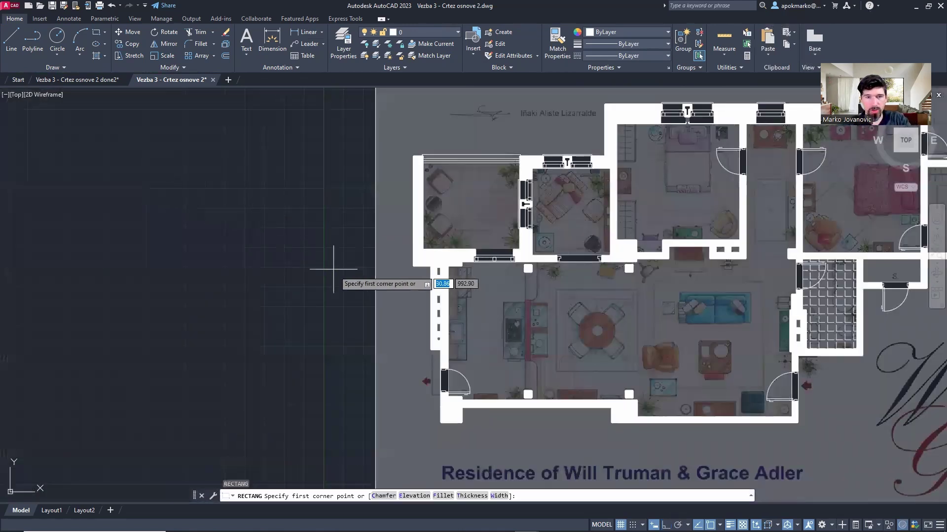
click(205, 268)
click(307, 368)
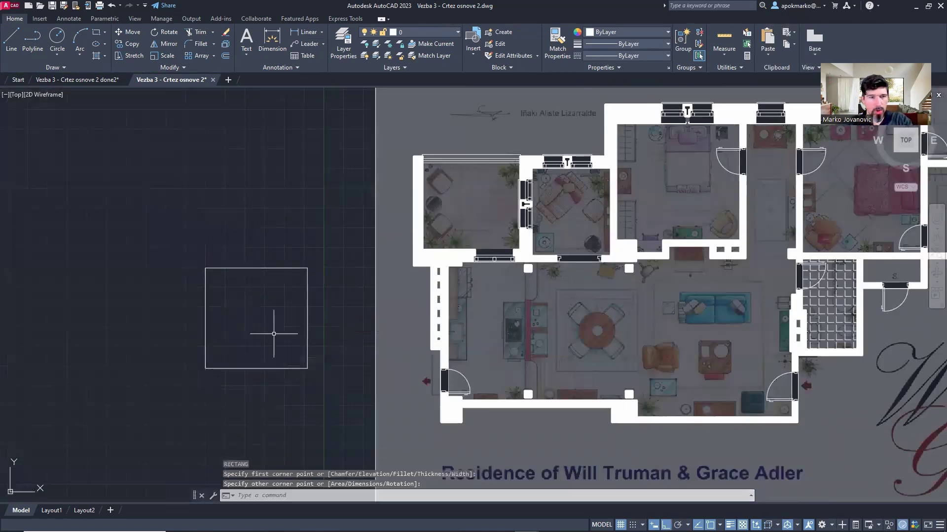
key(Return)
click(230, 291)
click(284, 342)
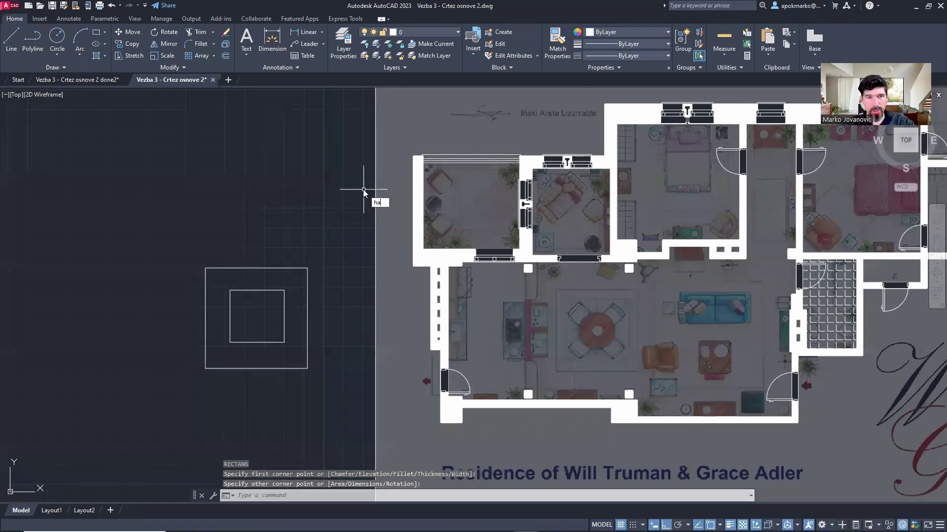
Step: Solid-fill the area between the two nested squares, leaving the inner square empty
key(Return)
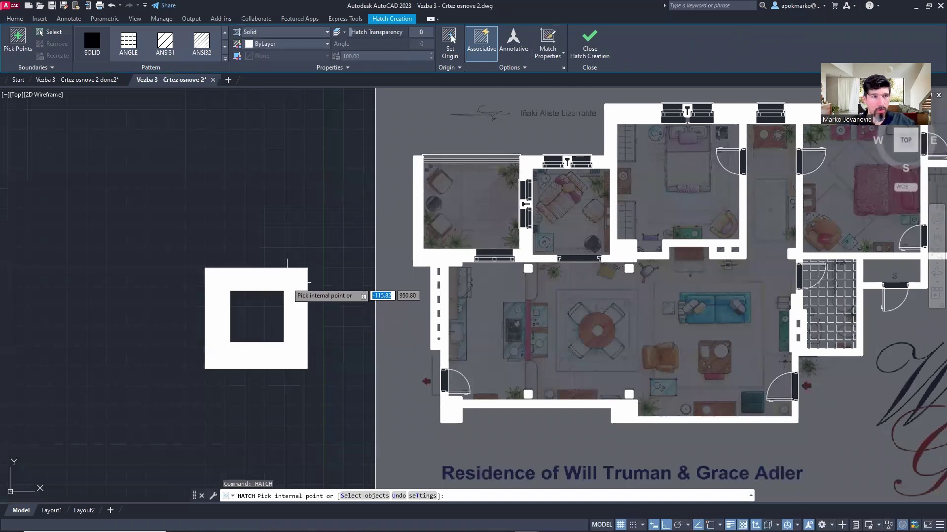
key(Escape)
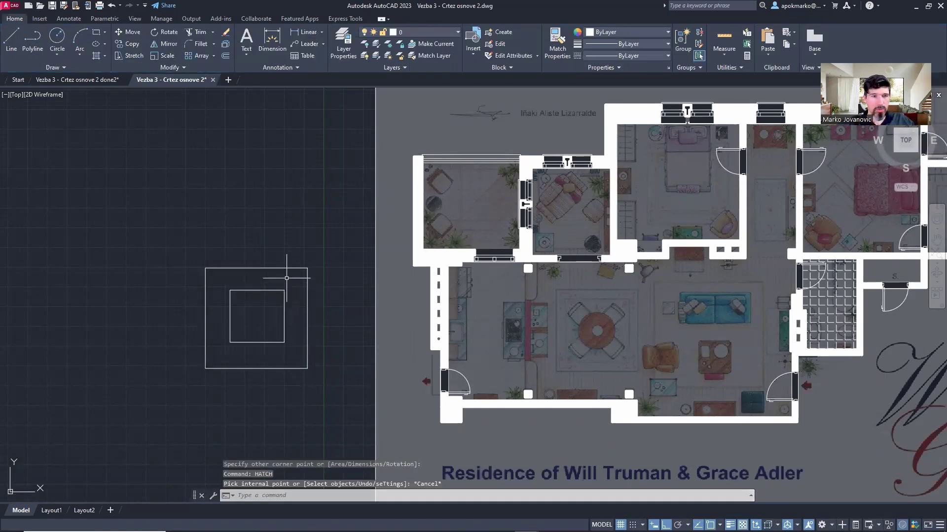
click(286, 267)
key(Return)
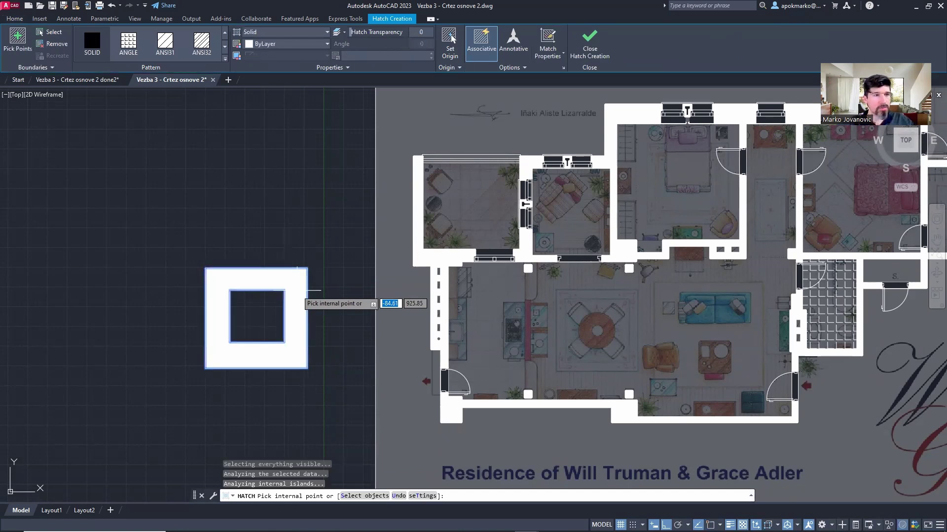
key(Escape)
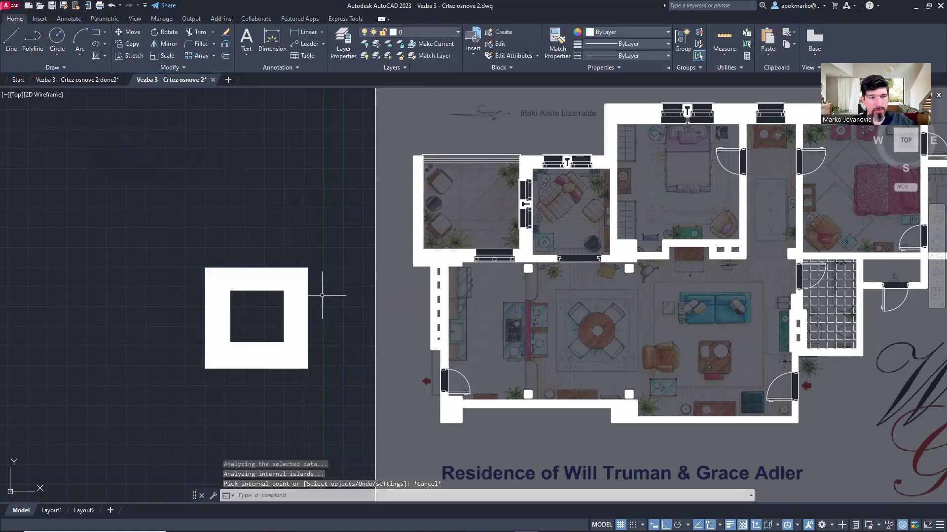
Step: Undo the last fill and solid-fill the outer square by selecting its outline as the hatch boundary
key(ctrl+z)
click(285, 267)
text(ha)
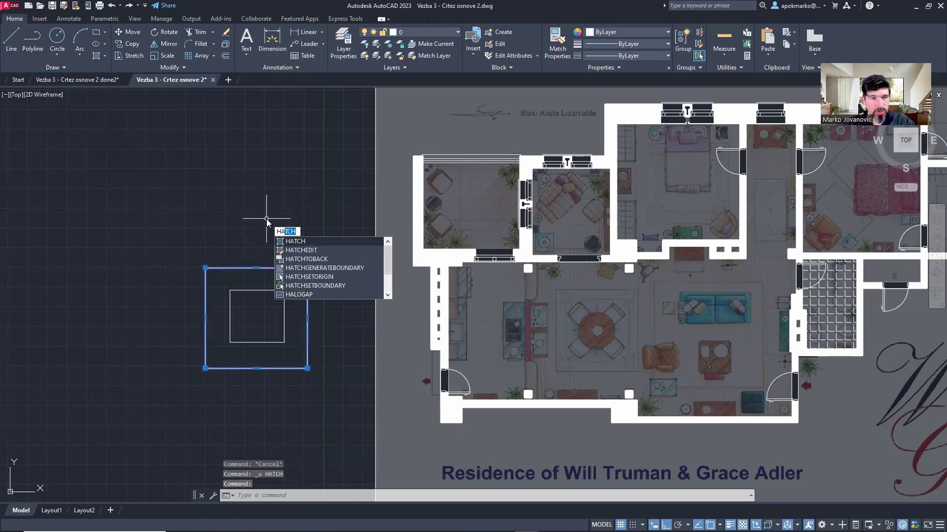
key(Return)
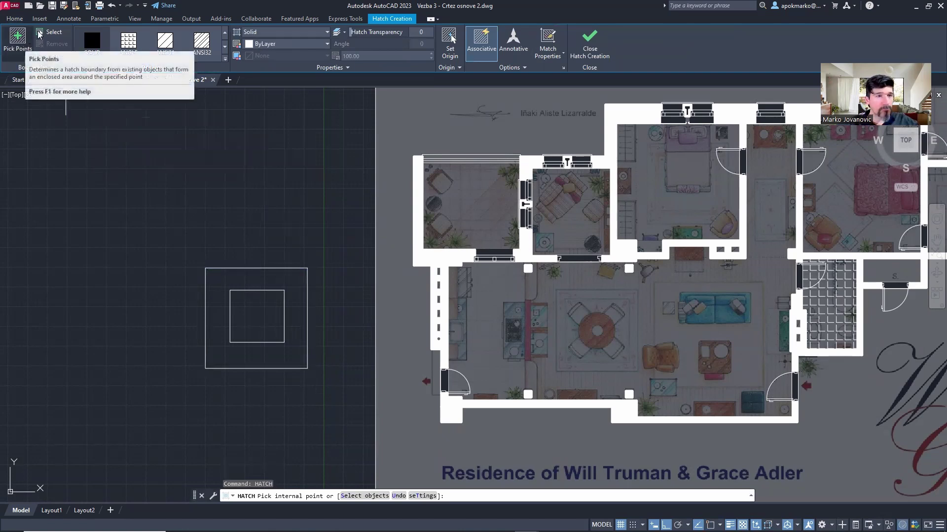
click(42, 32)
click(298, 268)
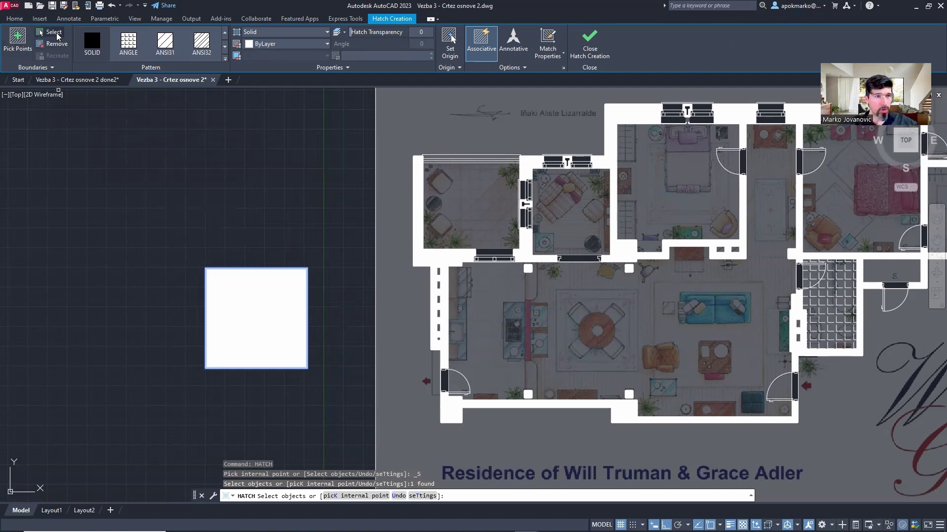
Step: Add the inner square's outline as a second boundary object of the hatch
click(260, 292)
click(283, 310)
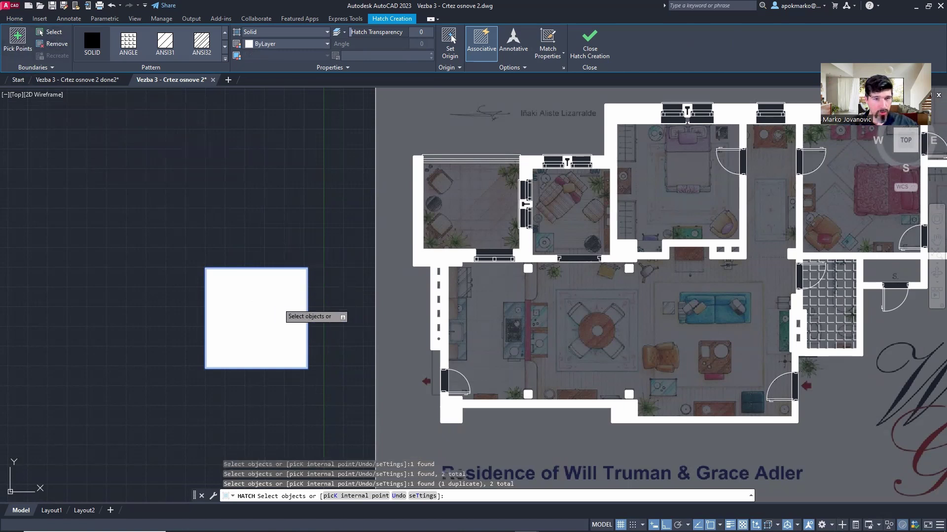
click(284, 319)
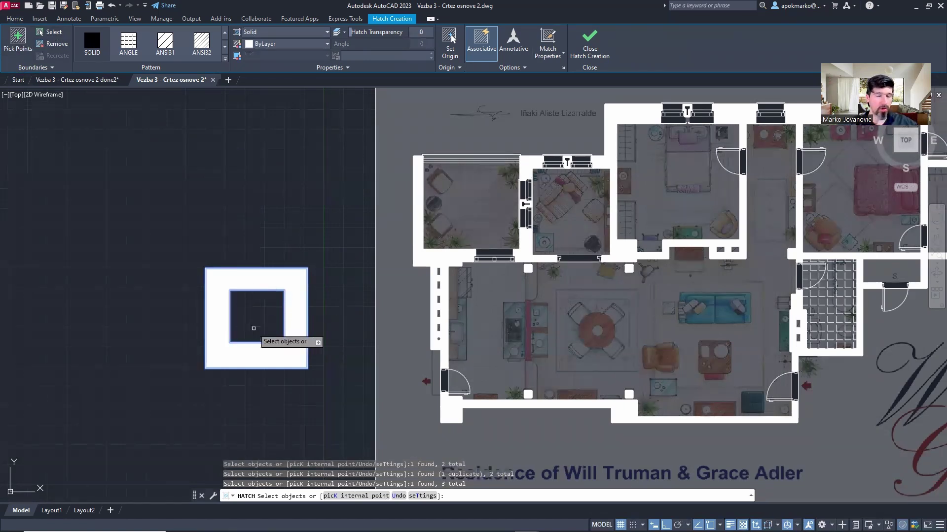
Step: Remove the inner square from the hatch boundaries and finish the hatch
click(51, 43)
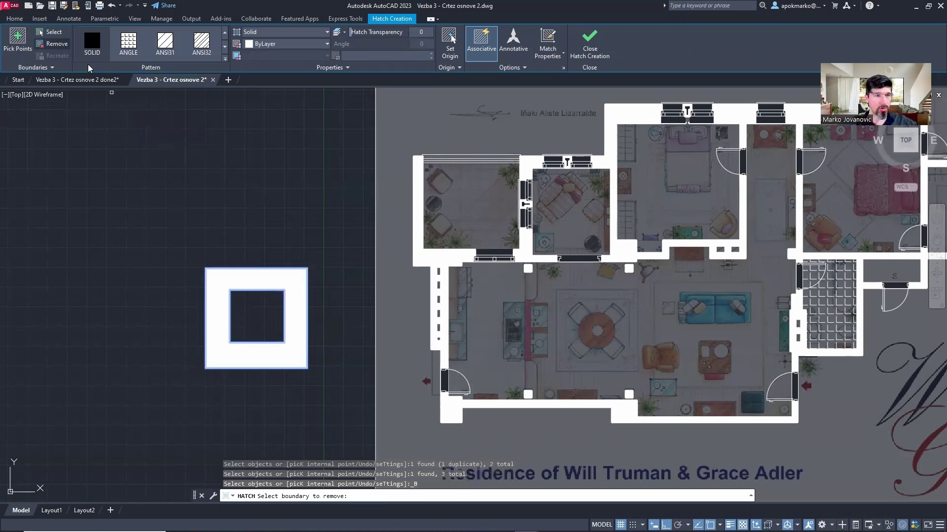
click(284, 318)
key(Return)
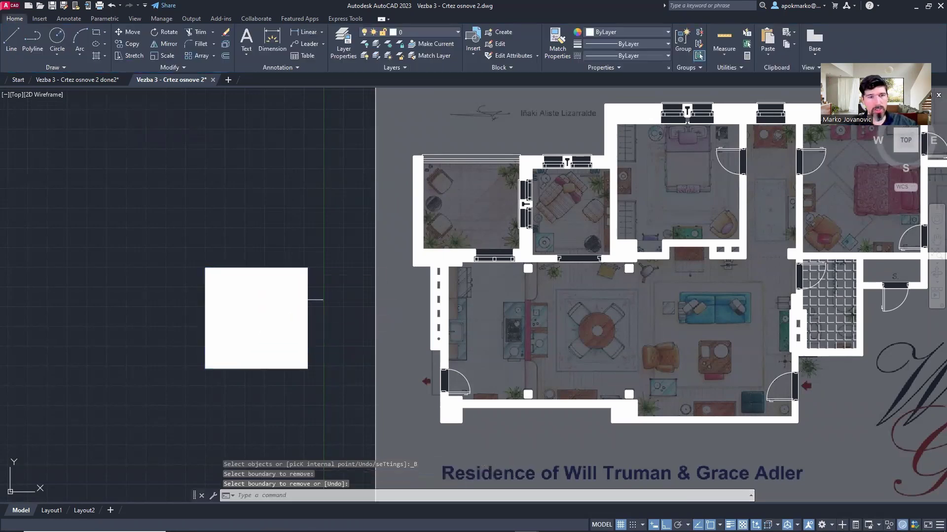
Step: Change the solid fill of the nested squares to the ANSI31 pattern
click(299, 271)
click(176, 43)
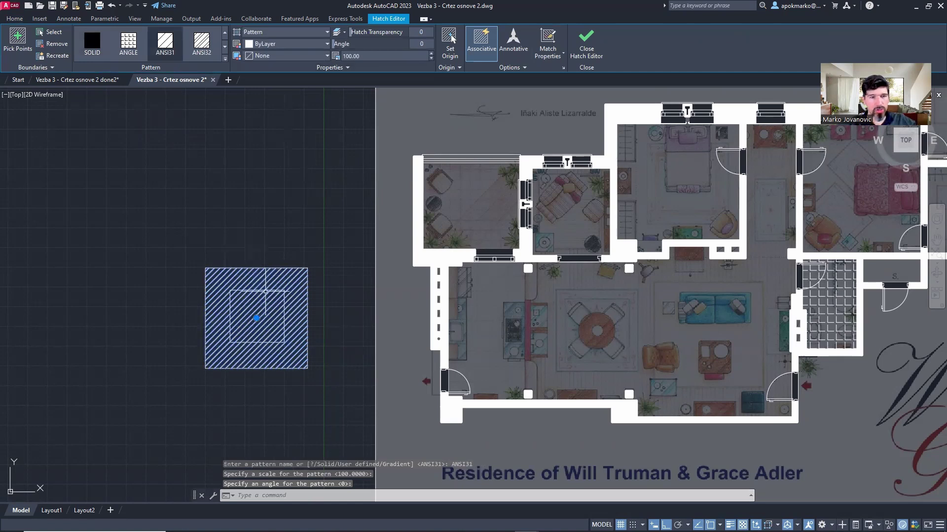
middle_drag(266, 320, 274, 292)
key(Escape)
scroll(277, 297, up, 2)
key(ctrl+z)
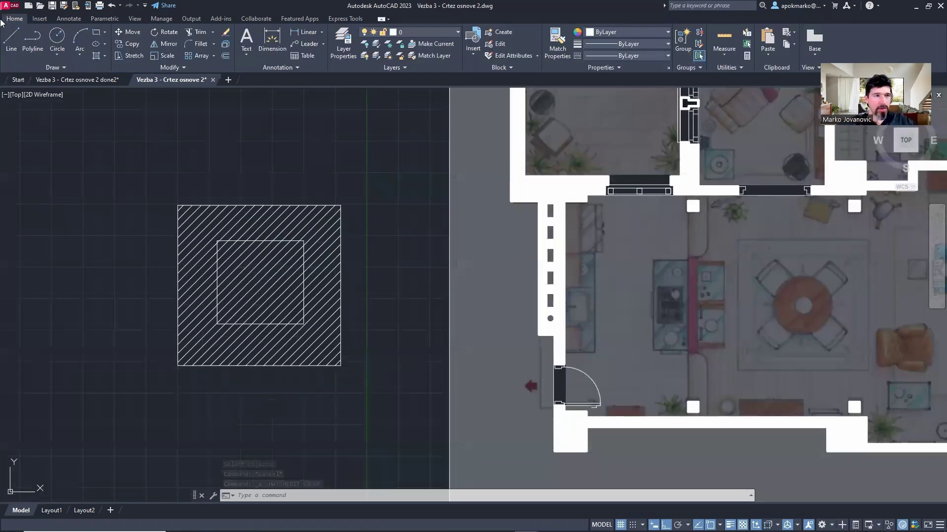
Step: Edit the squares' existing hatch to add the inner square as a boundary object, and deselect the hatch
click(284, 217)
click(64, 46)
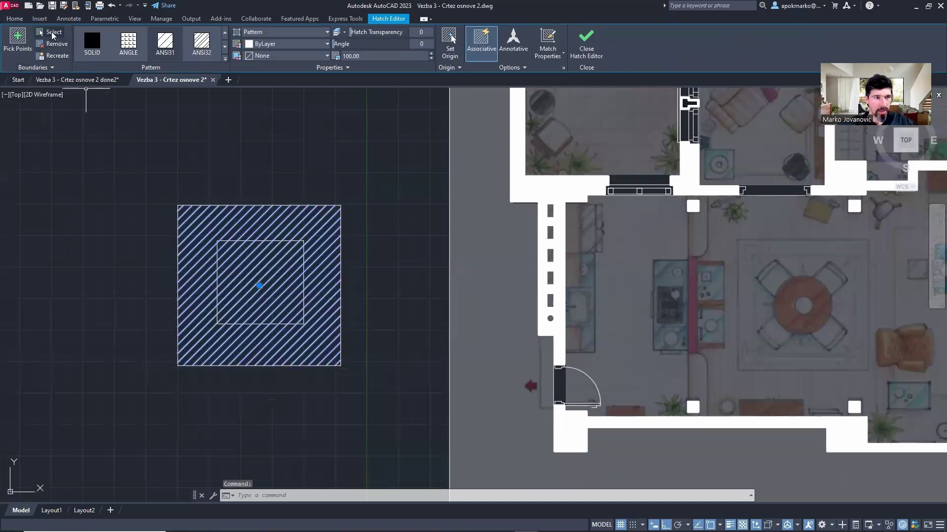
click(275, 240)
key(Return)
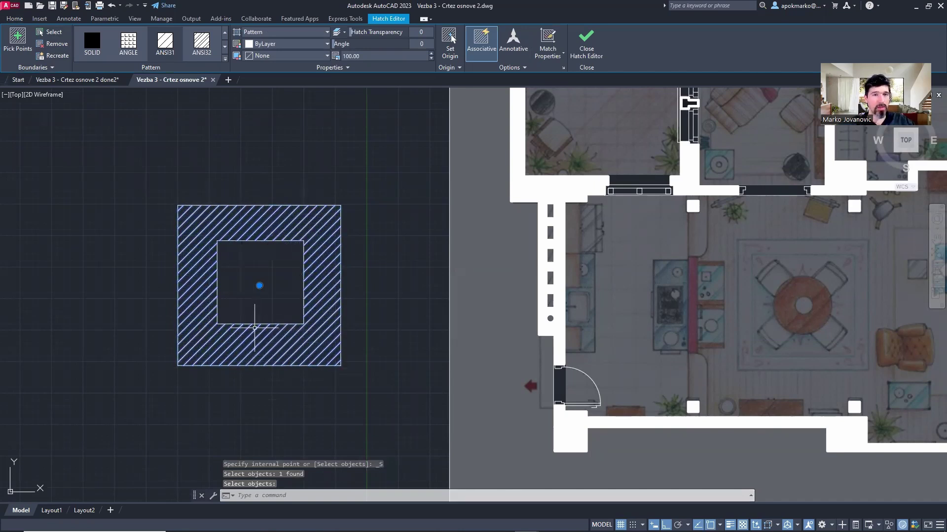
key(Escape)
scroll(252, 320, down, 2)
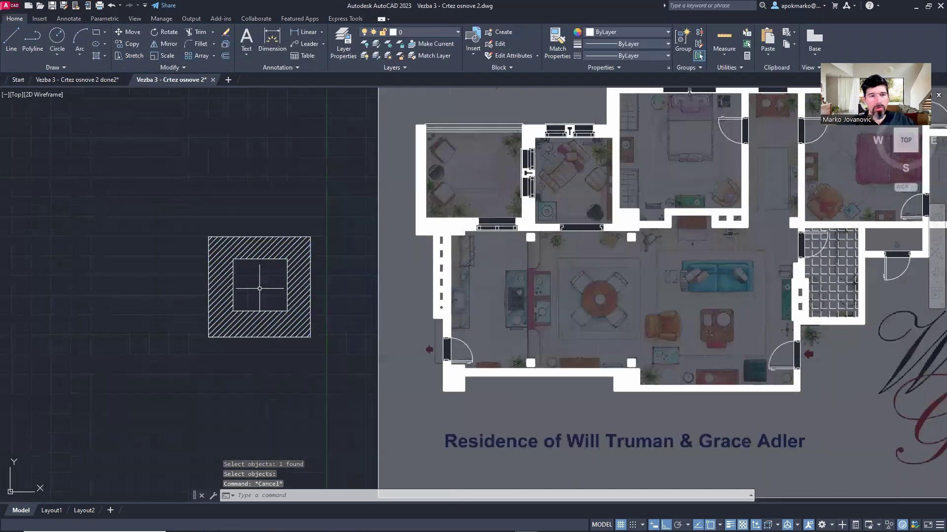
Step: Delete the two nested squares together with their hatch and return to the floor plan
click(327, 372)
click(153, 211)
key(Delete)
mouse_move(548, 217)
middle_down()
mouse_move(485, 224)
mouse_move(287, 280)
middle_up()
middle_drag(523, 285, 421, 273)
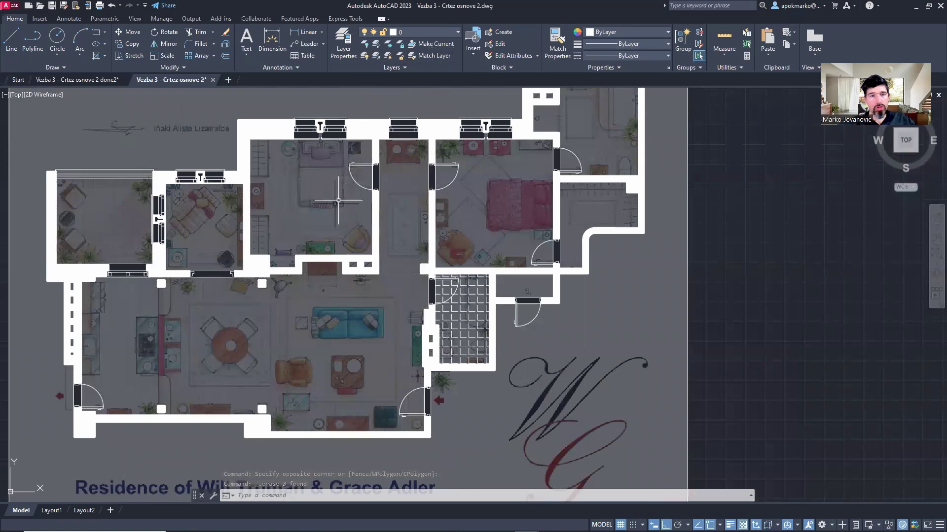
click(443, 120)
click(432, 119)
key(Escape)
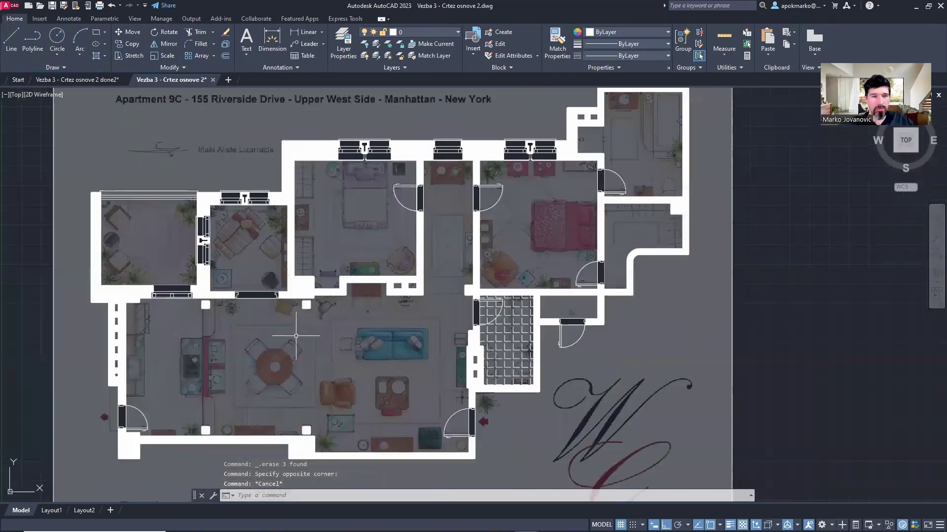
Step: Draw a horizontal line across the hallway opening to the wall corner beside the bathroom, closing off the living room
scroll(282, 350, up, 2)
middle_drag(281, 350, 314, 285)
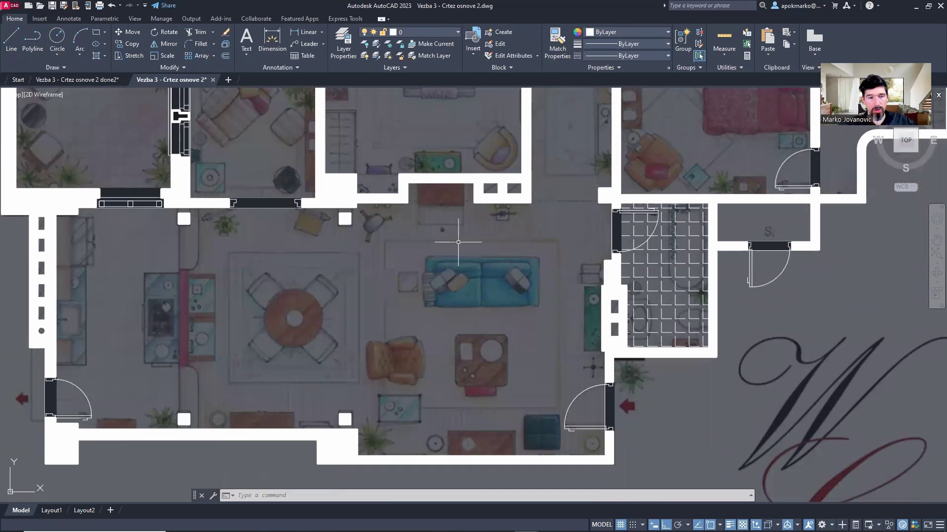
text(l)
key(Return)
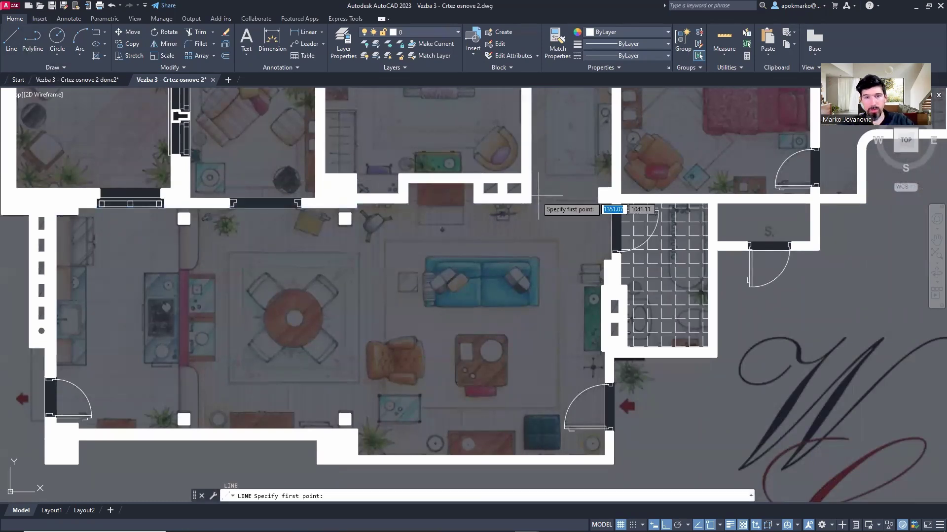
click(599, 202)
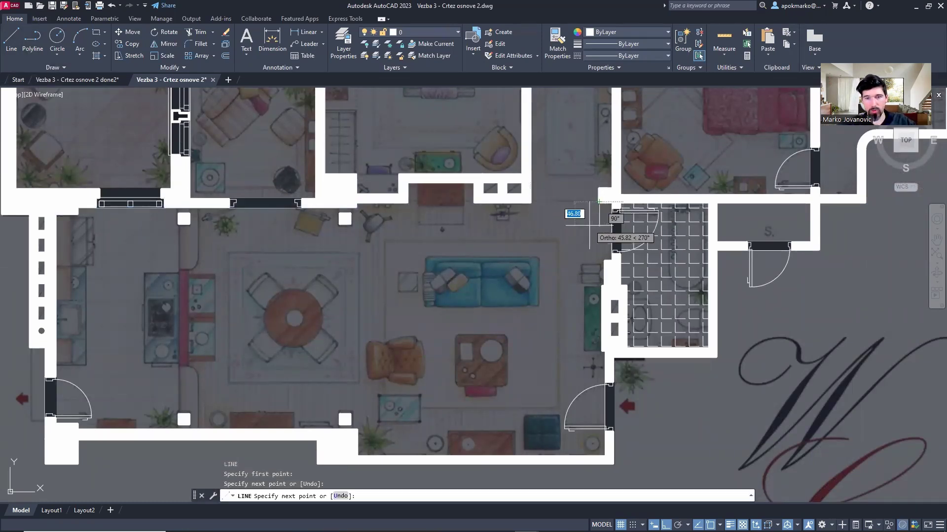
key(Return)
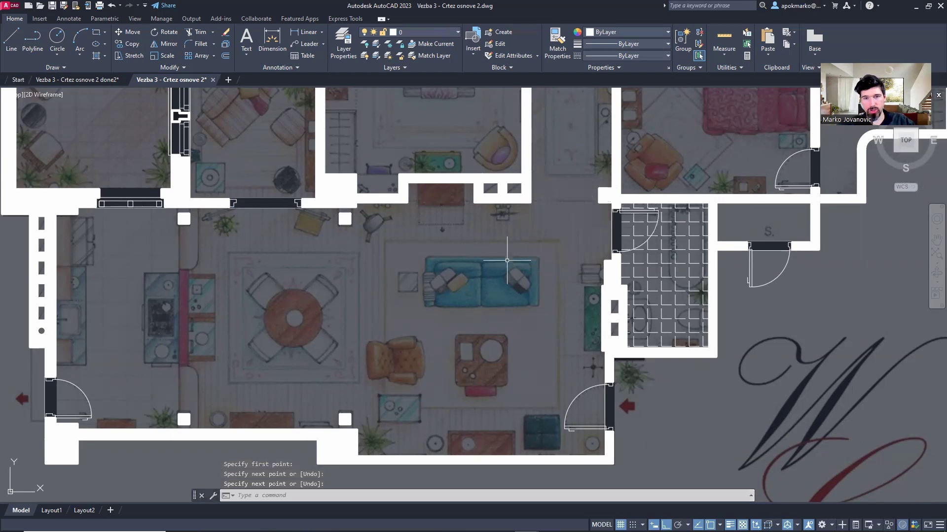
Step: Send the floor plan reference image to the back of the draw order
click(585, 228)
click(560, 165)
key(Escape)
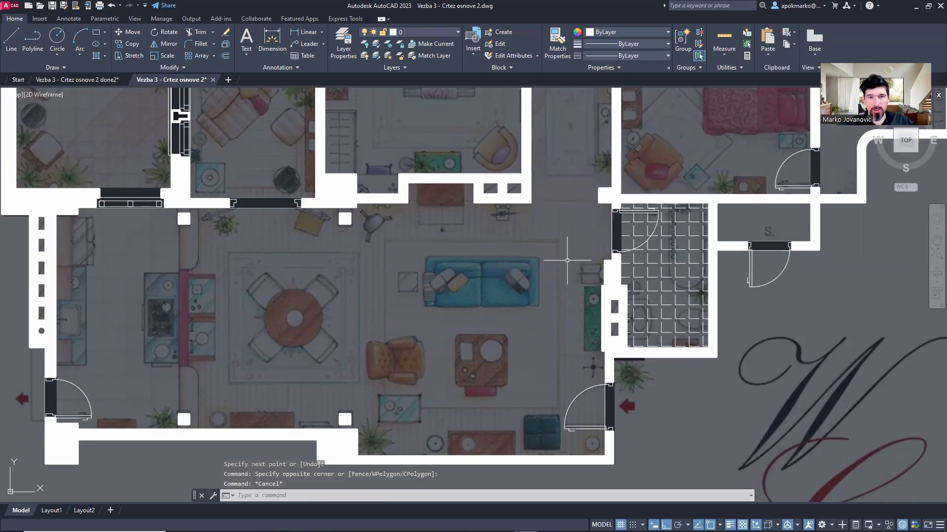
scroll(567, 272, down, 2)
click(856, 440)
click(717, 346)
right_click(716, 346)
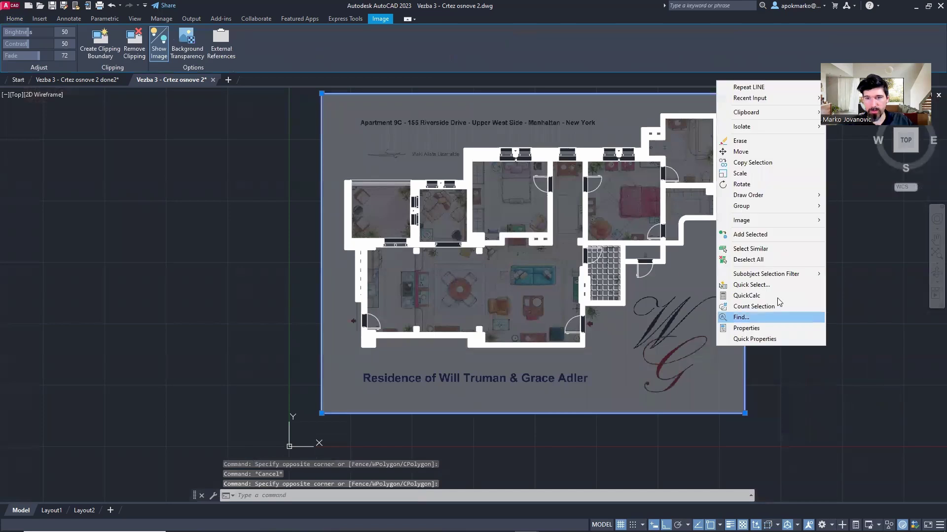
mouse_move(801, 195)
click(846, 203)
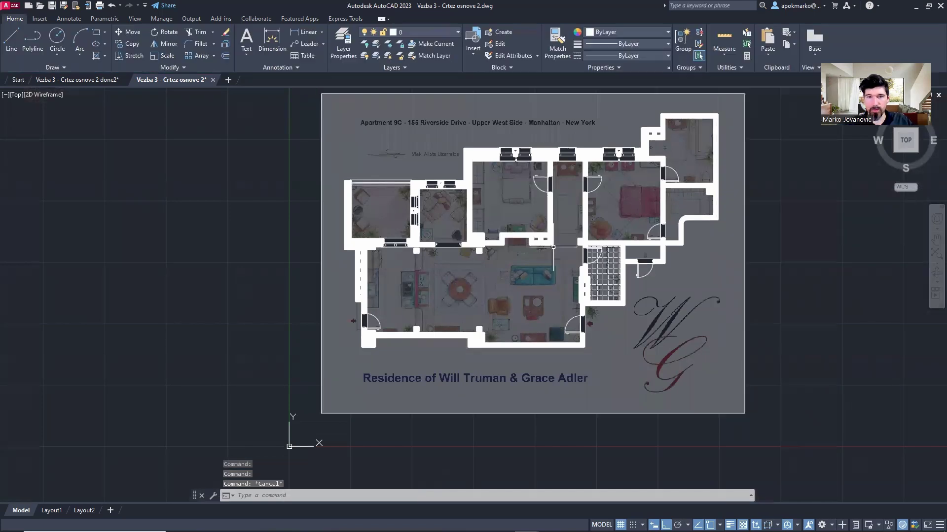
Step: Bring the line closing the hallway opening to the front of the draw order
scroll(585, 264, up, 5)
click(582, 228)
click(580, 268)
right_click(579, 268)
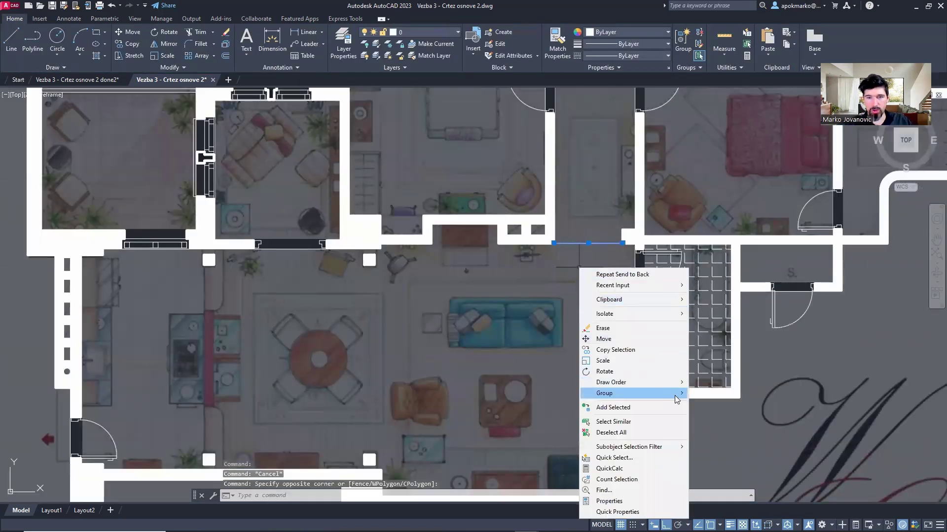
mouse_move(680, 383)
click(710, 382)
scroll(516, 336, down, 2)
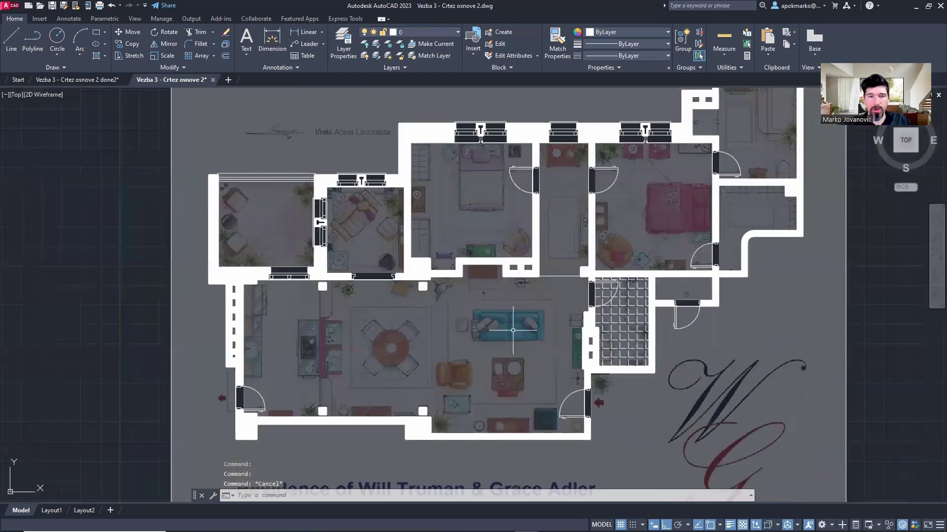
Step: Solid-fill the floors of the living and dining area and the tiled bathroom in one hatch
key(Return)
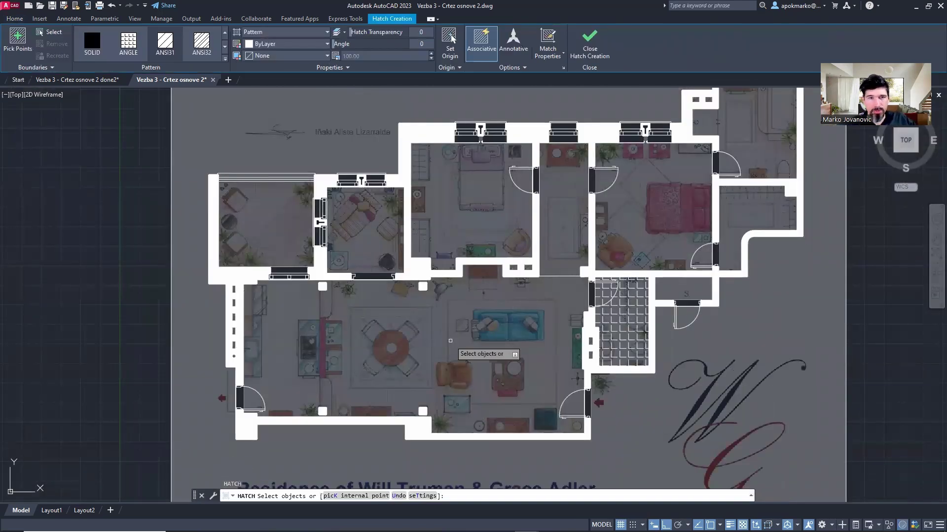
click(18, 39)
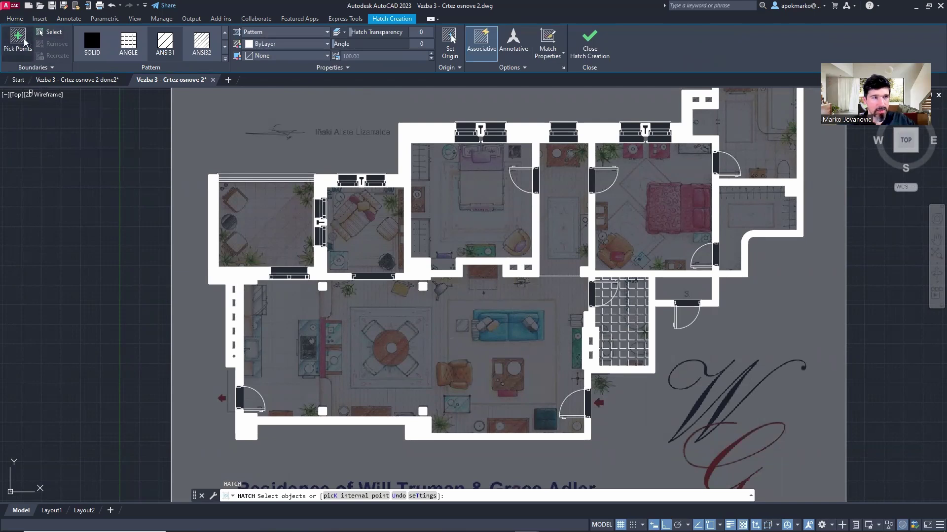
click(475, 327)
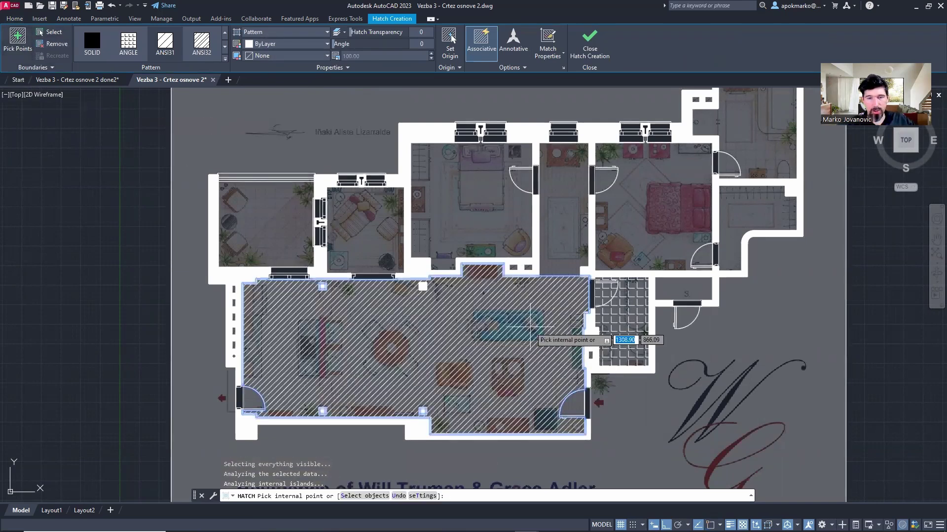
click(91, 42)
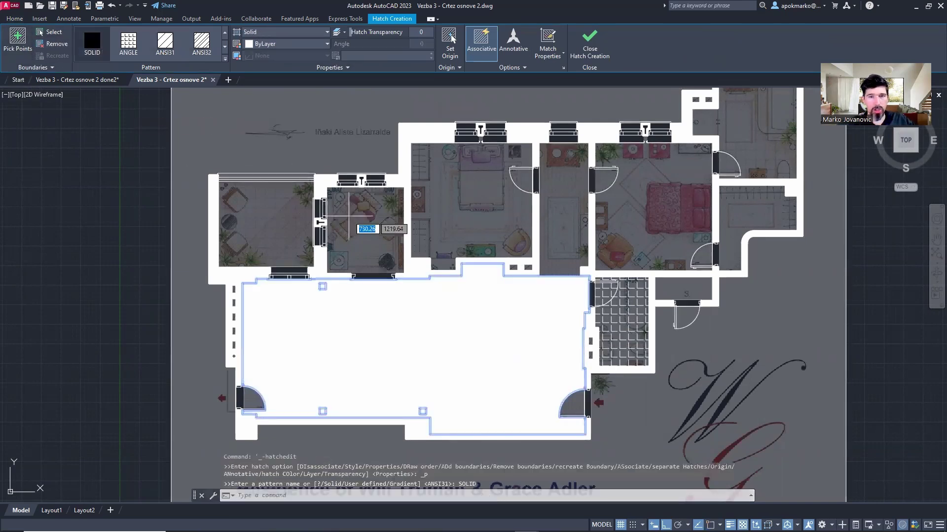
click(622, 340)
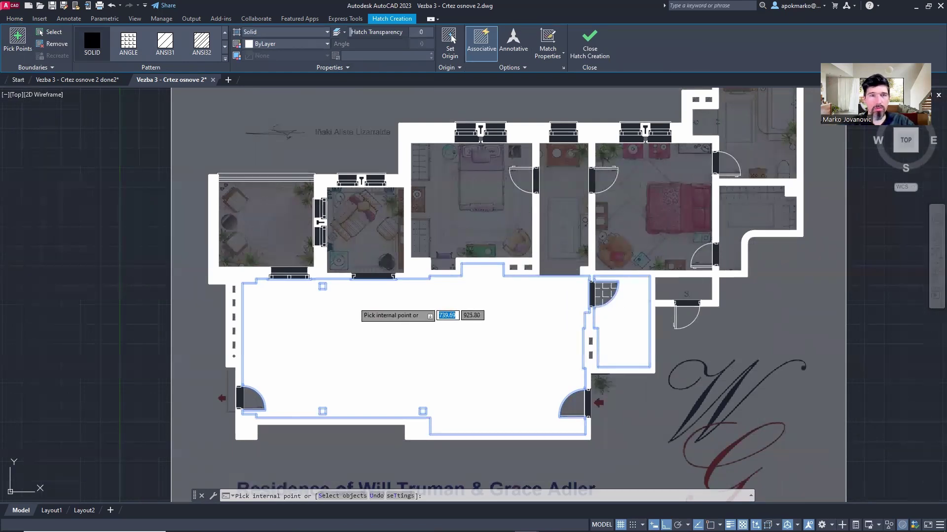
Step: Set the floor fill's colour to orange 248,153,30 and its transparency to 76, and finish the hatch
click(279, 45)
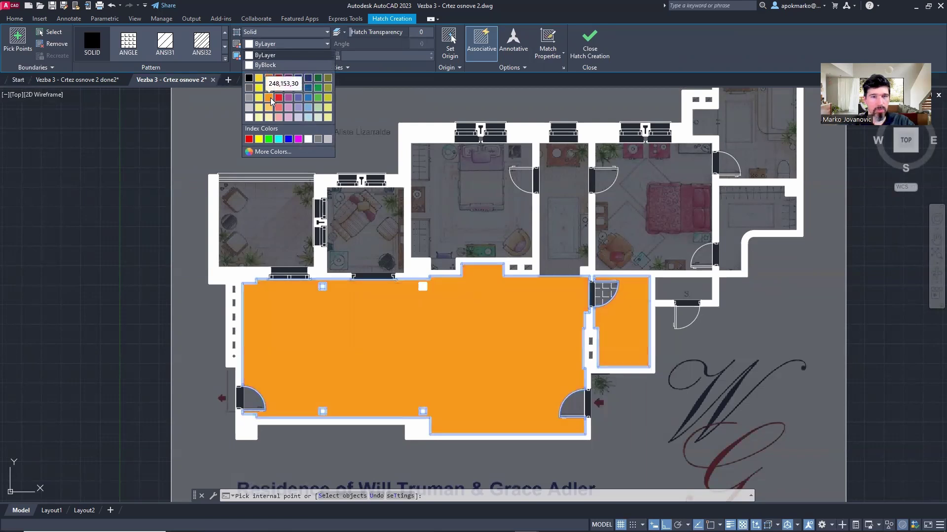
click(269, 99)
drag(363, 31, 420, 33)
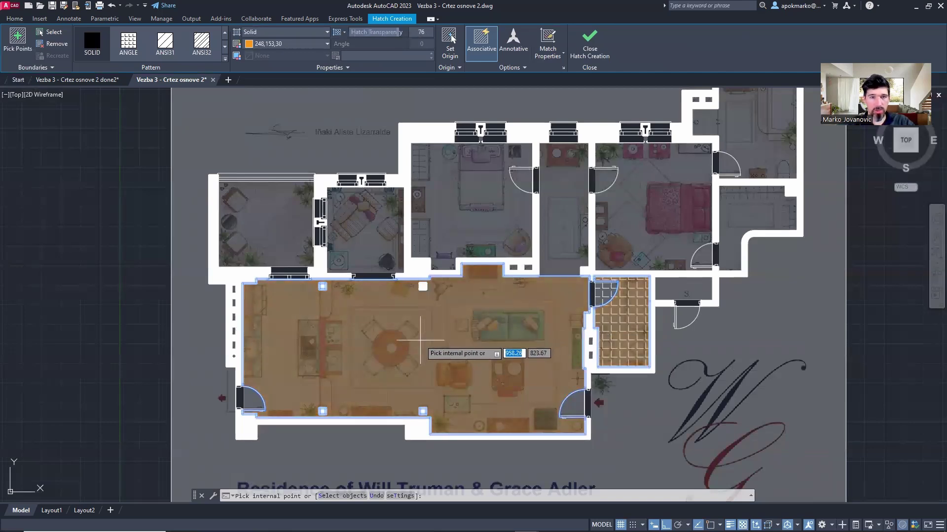
key(Escape)
middle_drag(540, 359, 495, 357)
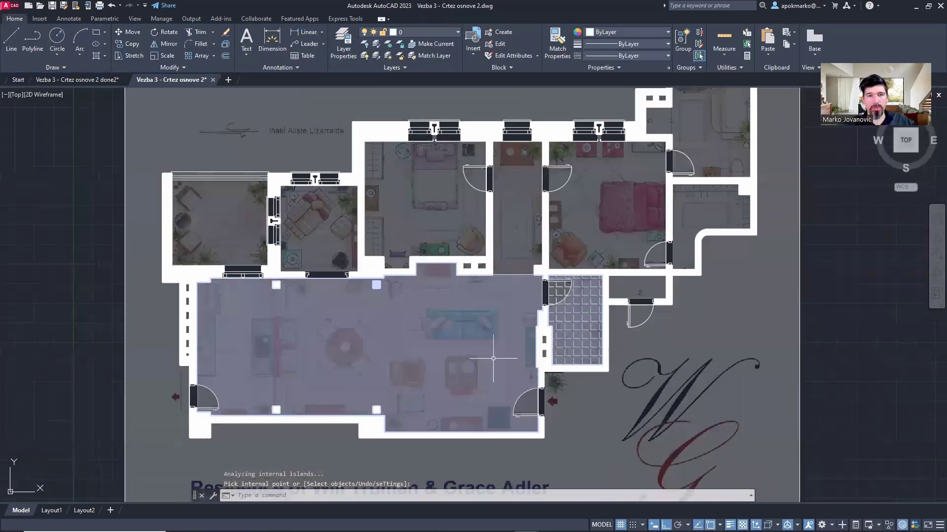
Step: Change the wall hatch from solid to the ANSI37 pattern and deselect it
click(449, 316)
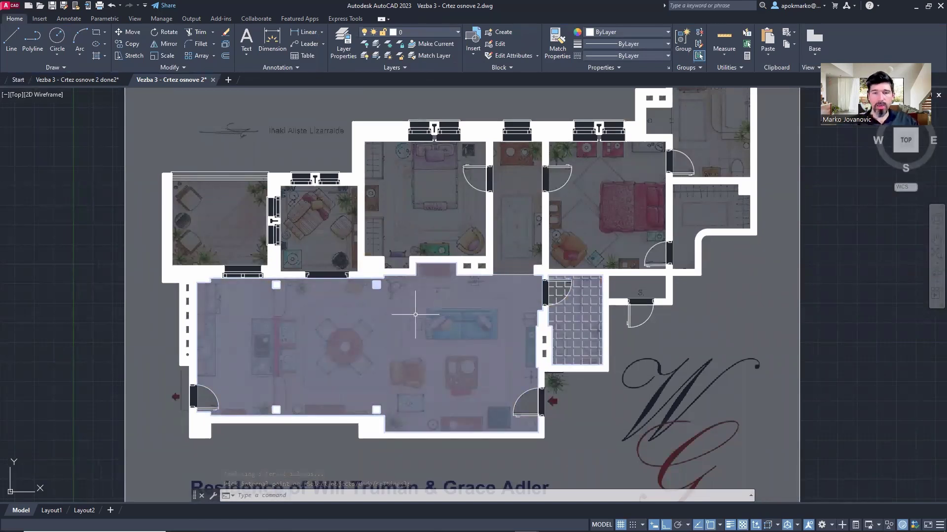
click(371, 268)
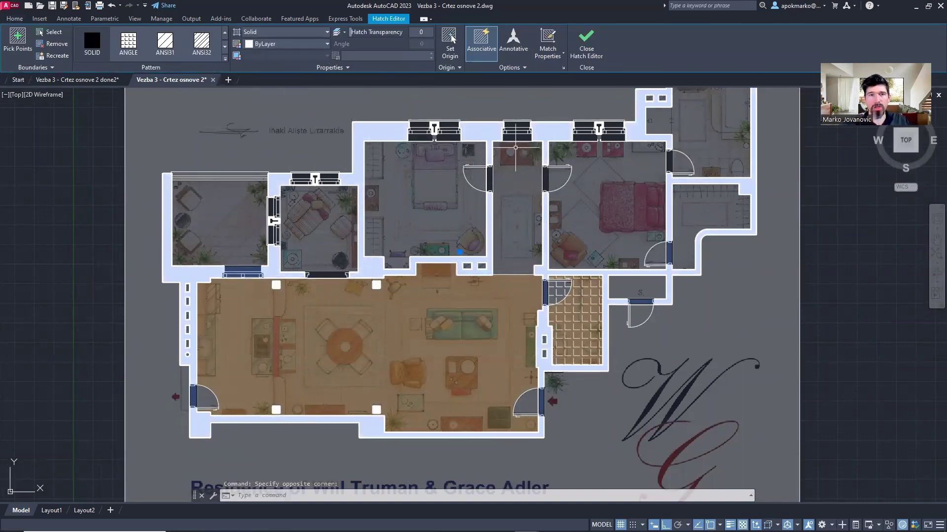
click(225, 60)
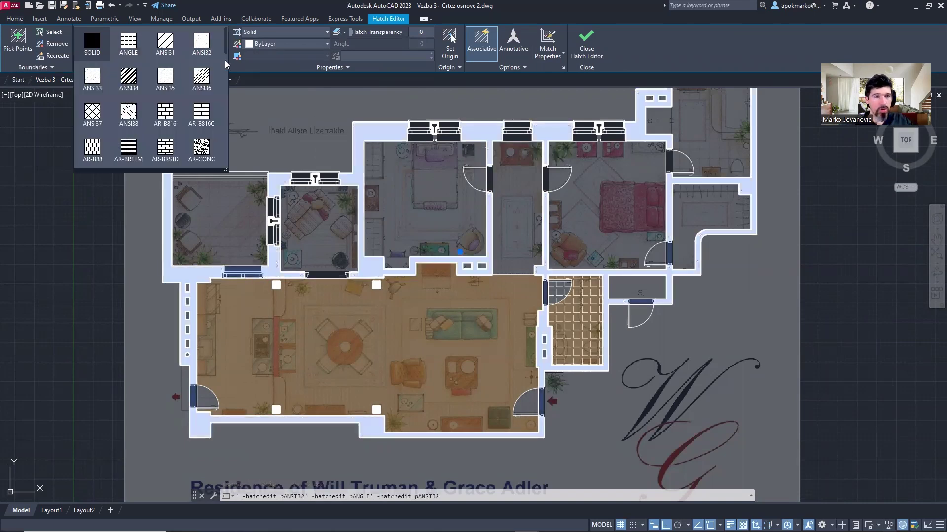
click(91, 113)
middle_drag(430, 169, 350, 196)
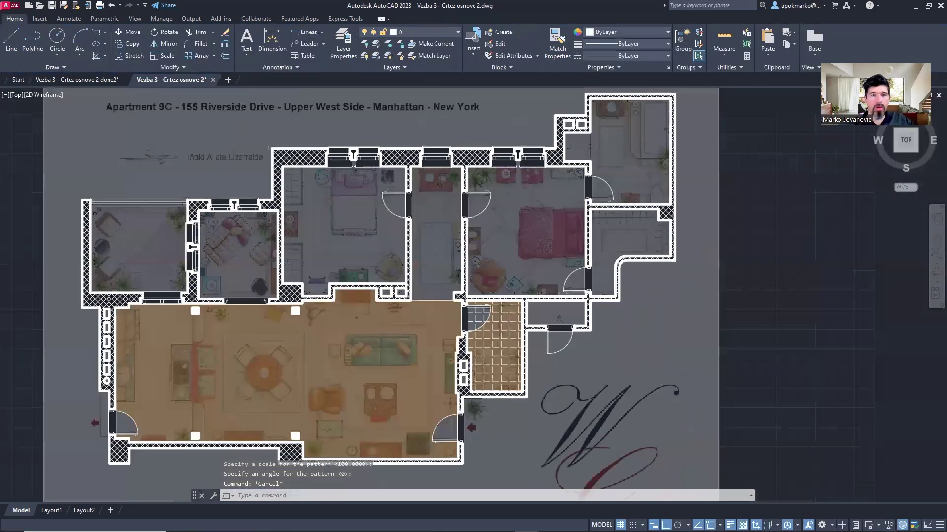
Step: Try an angle of 51 on the wall hatch, set it back to 0, and deselect the hatch
scroll(392, 152, up, 2)
scroll(402, 151, up, 2)
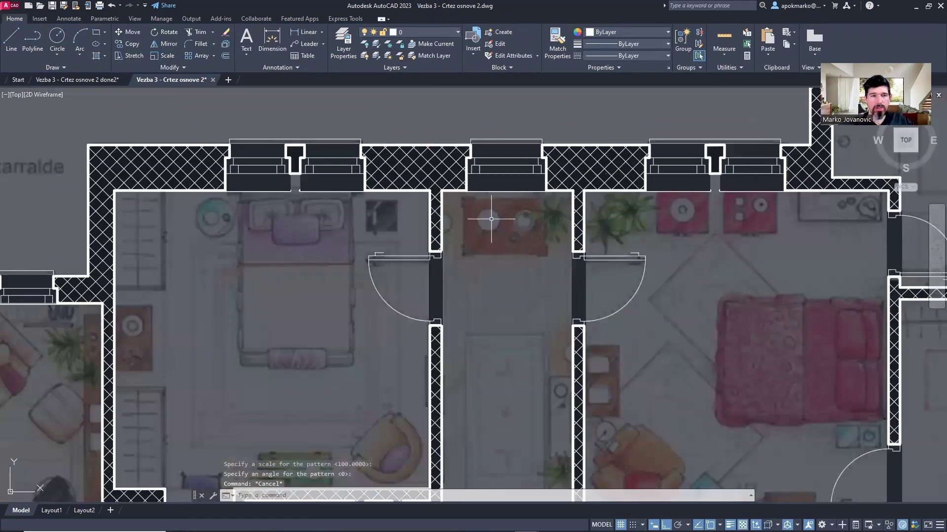
click(138, 163)
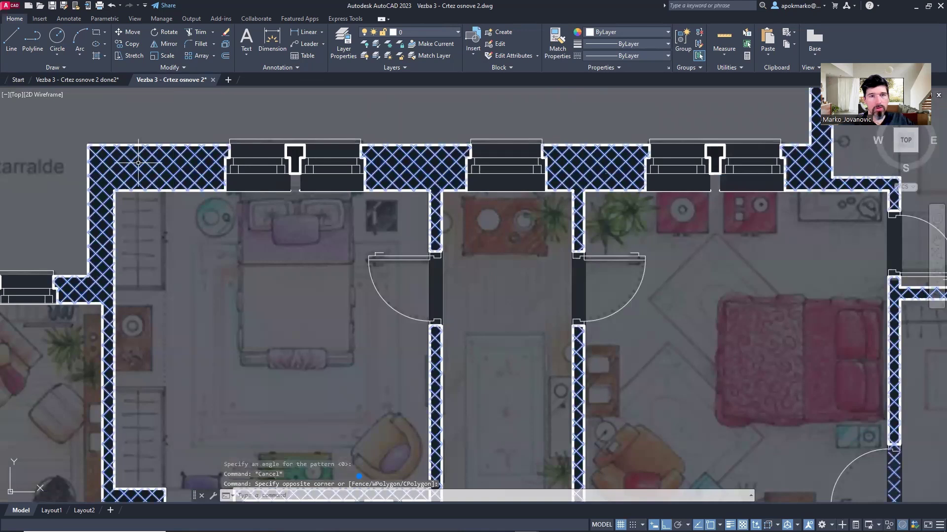
mouse_move(340, 44)
mouse_down()
mouse_move(351, 46)
mouse_move(340, 45)
mouse_up()
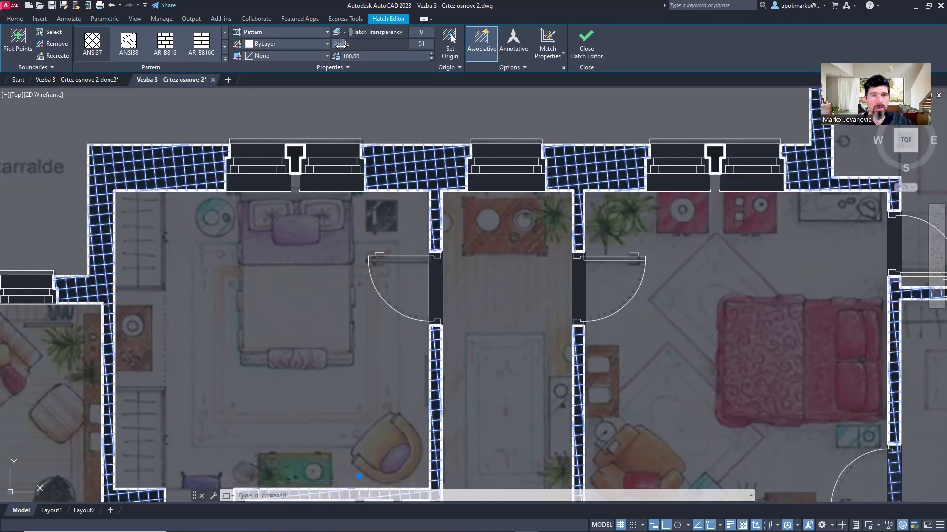
text(0)
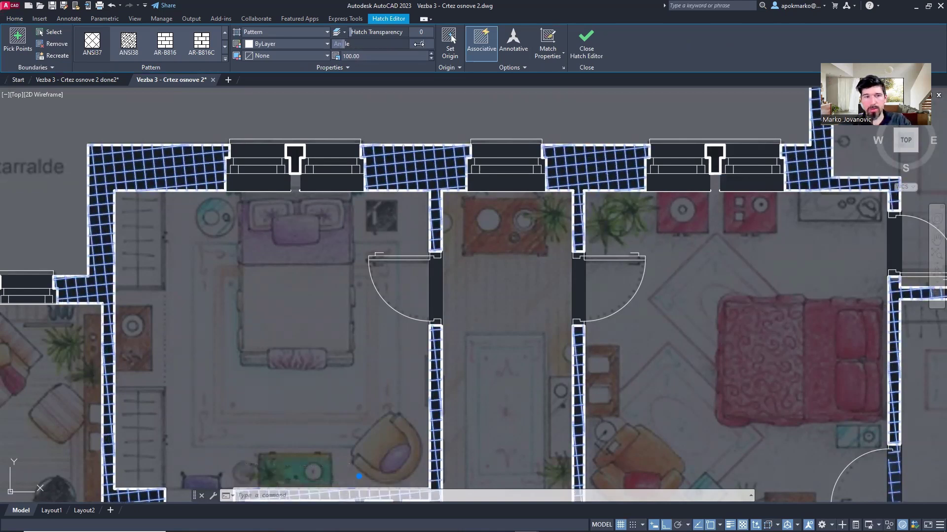
key(Return)
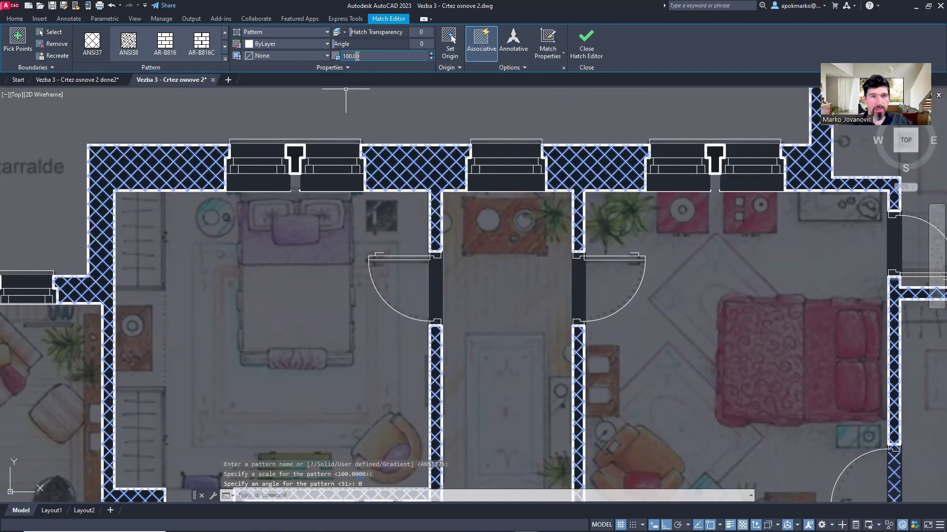
click(225, 59)
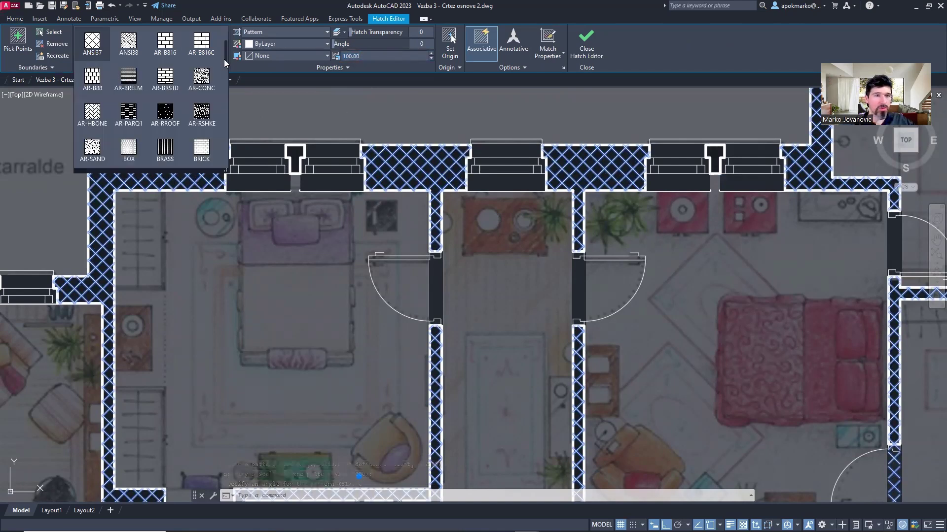
key(Escape)
Step: Switch to the drawing Vezba 3 - Crtez osnove 2 done2 and examine the hatched floor and ceiling slabs in its section
scroll(390, 206, down, 2)
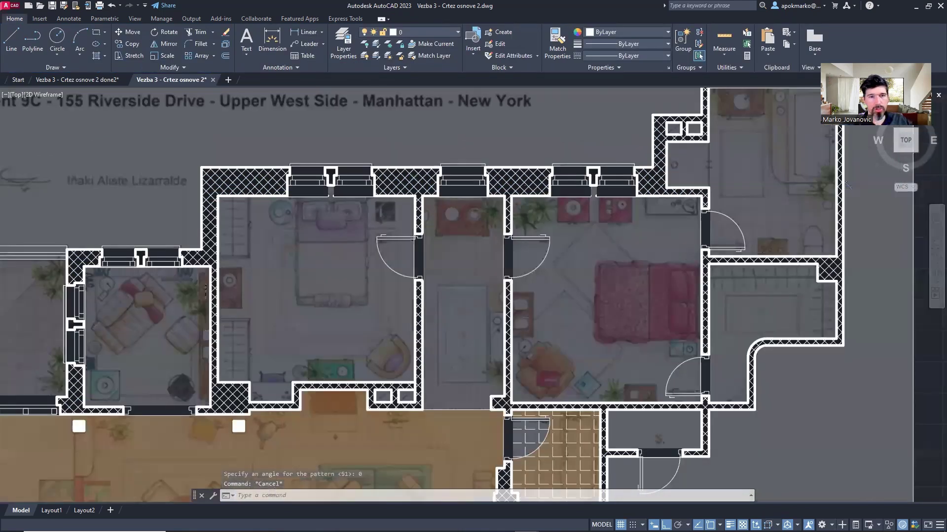
scroll(333, 201, down, 4)
middle_drag(334, 201, 294, 236)
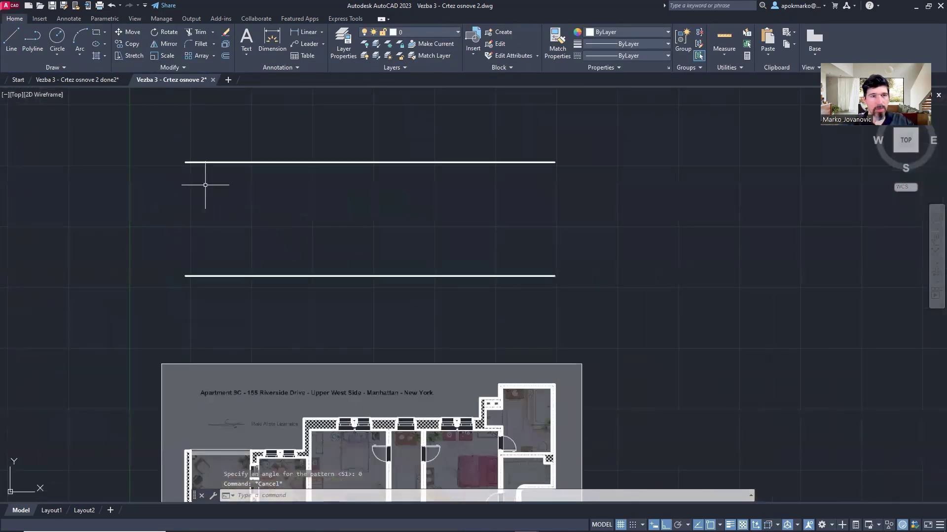
click(99, 84)
middle_drag(444, 147, 397, 406)
middle_drag(438, 216, 450, 408)
middle_drag(444, 243, 490, 306)
scroll(99, 322, up, 8)
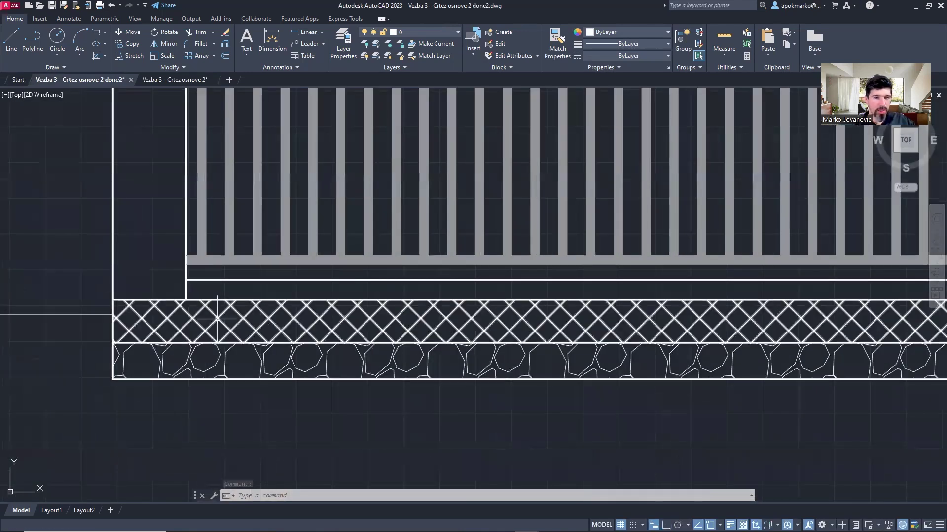
scroll(221, 355, down, 2)
scroll(222, 355, down, 4)
scroll(789, 326, down, 2)
mouse_move(789, 326)
middle_down()
mouse_move(697, 327)
mouse_move(568, 309)
mouse_move(591, 274)
mouse_move(646, 279)
middle_up()
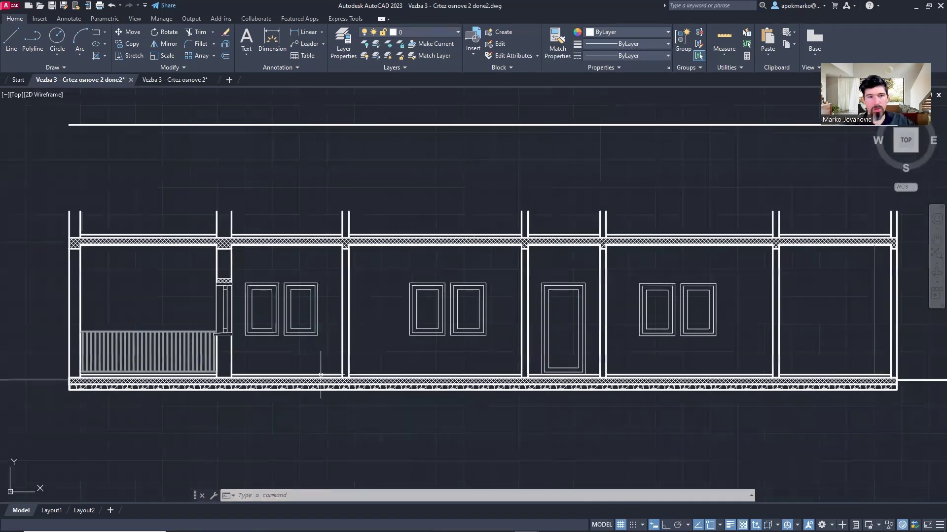
Step: Return to the drawing Vezba 3 - Crtez osnove 2 and erase the orange floor fill and the bathroom's tile hatch
click(177, 80)
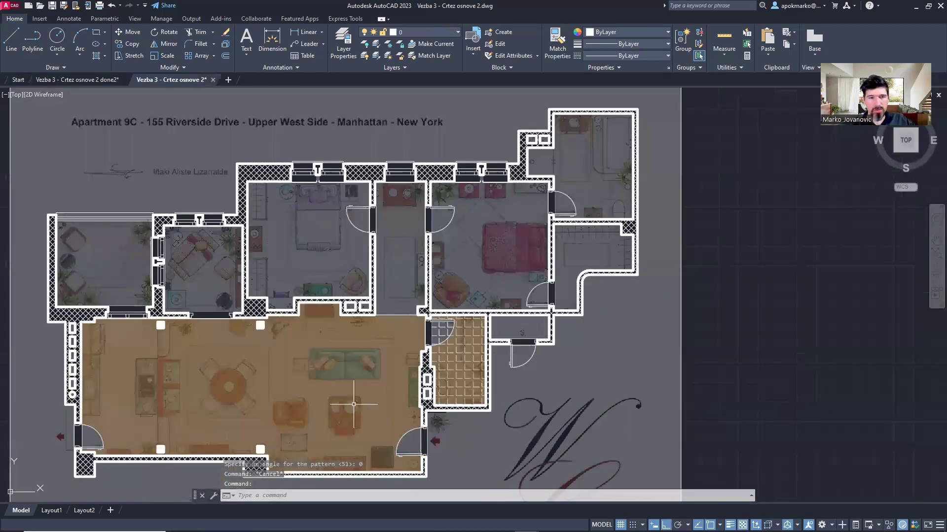
middle_drag(354, 404, 416, 347)
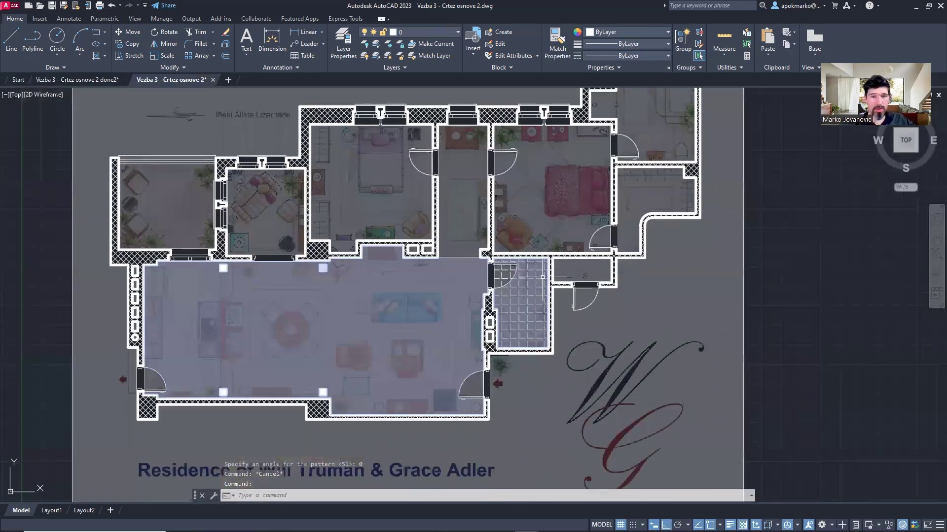
scroll(517, 303, up, 2)
click(423, 318)
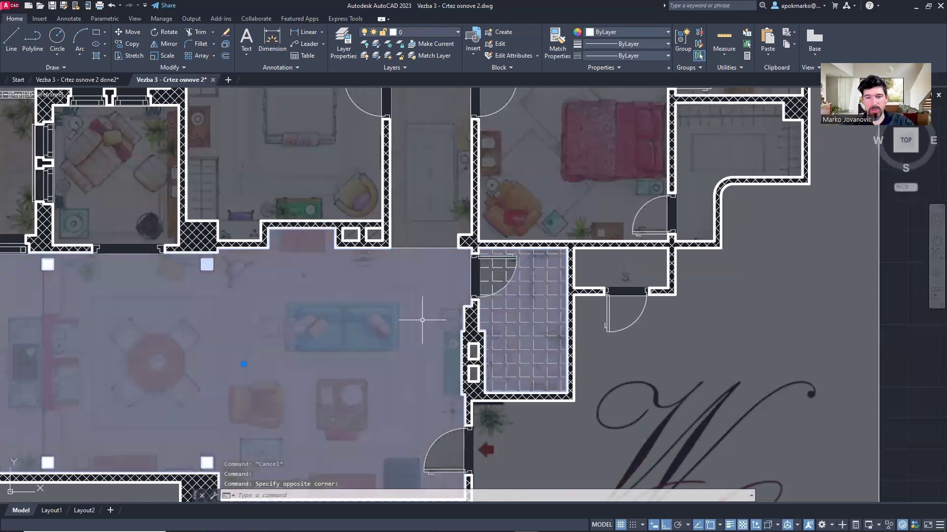
key(Escape)
mouse_move(528, 361)
middle_down()
mouse_move(451, 210)
mouse_move(431, 211)
middle_up()
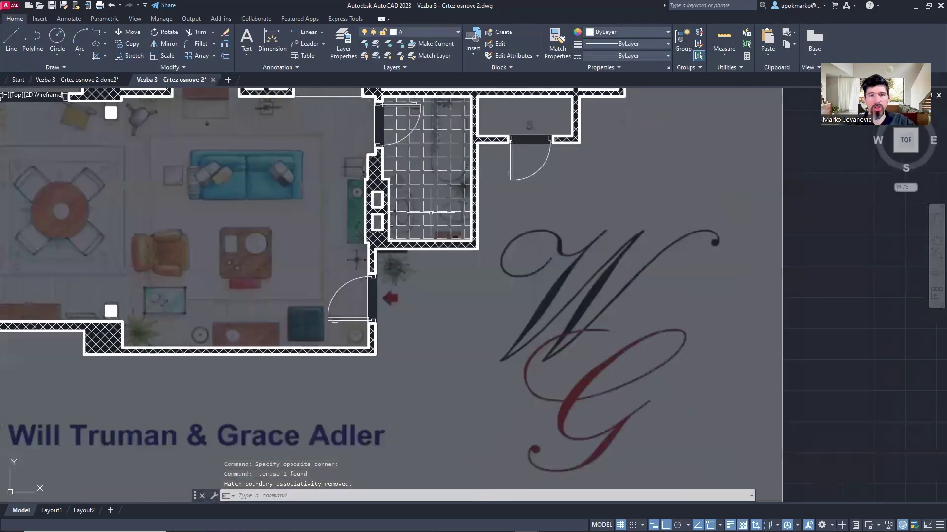
key(Escape)
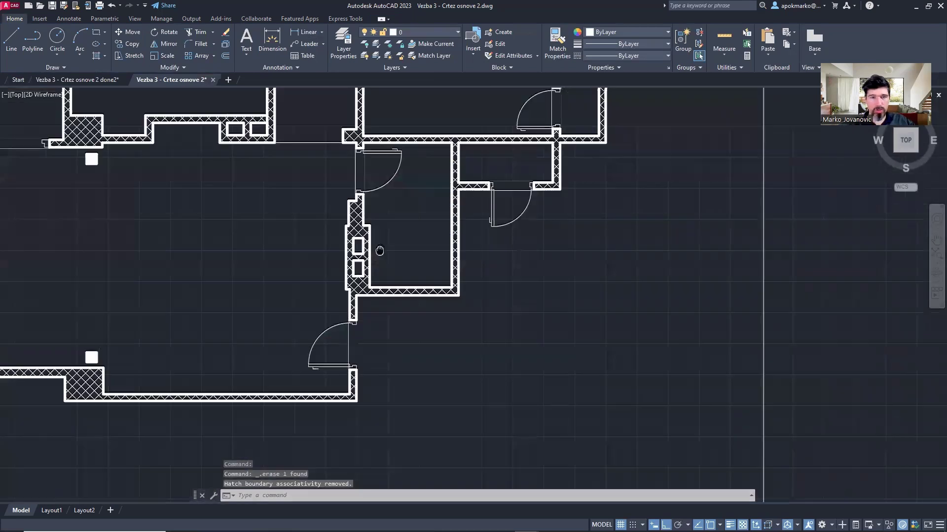
Step: Copy the single patterned tile block placed outside the bathroom in the drawing Vezba 3 - Crtez osnove 2 done2
scroll(443, 301, up, 7)
middle_drag(434, 313, 430, 306)
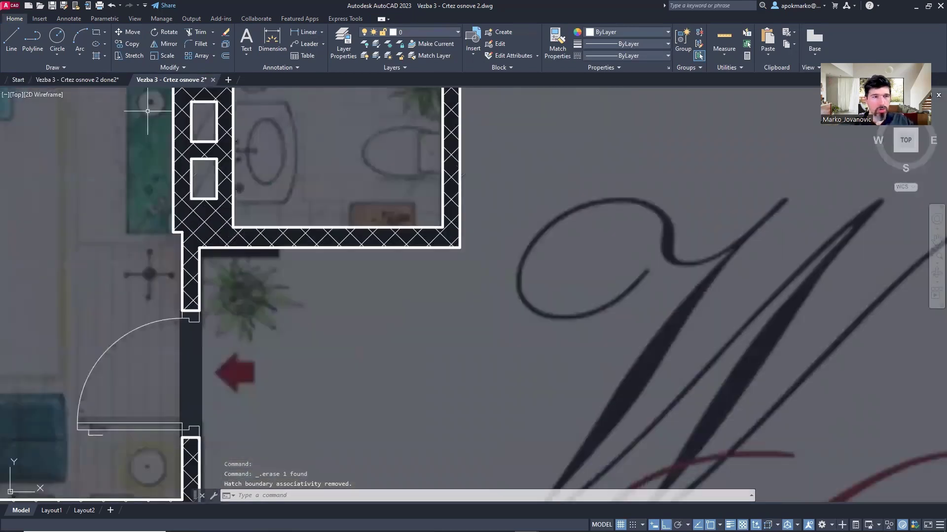
click(98, 79)
middle_drag(672, 331, 429, 123)
scroll(429, 123, down, 6)
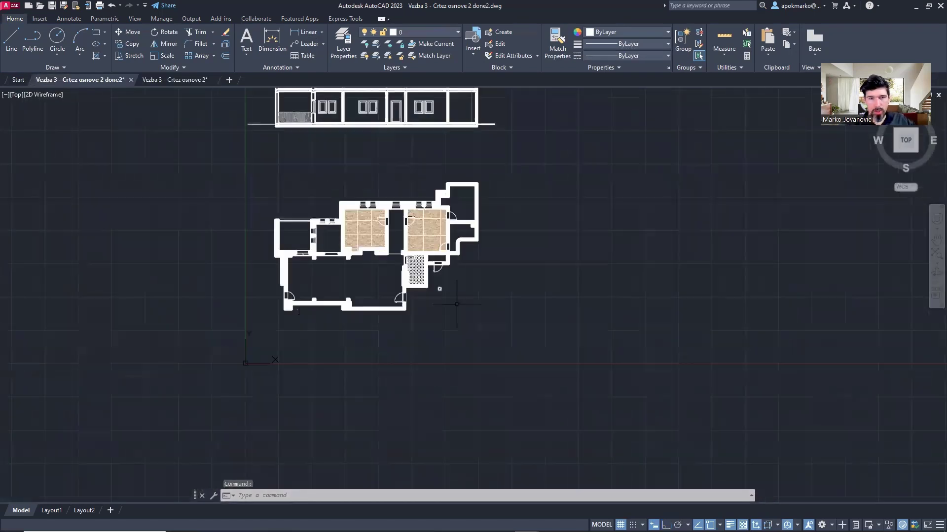
scroll(437, 286, up, 8)
scroll(429, 321, up, 2)
middle_drag(482, 353, 475, 329)
click(467, 328)
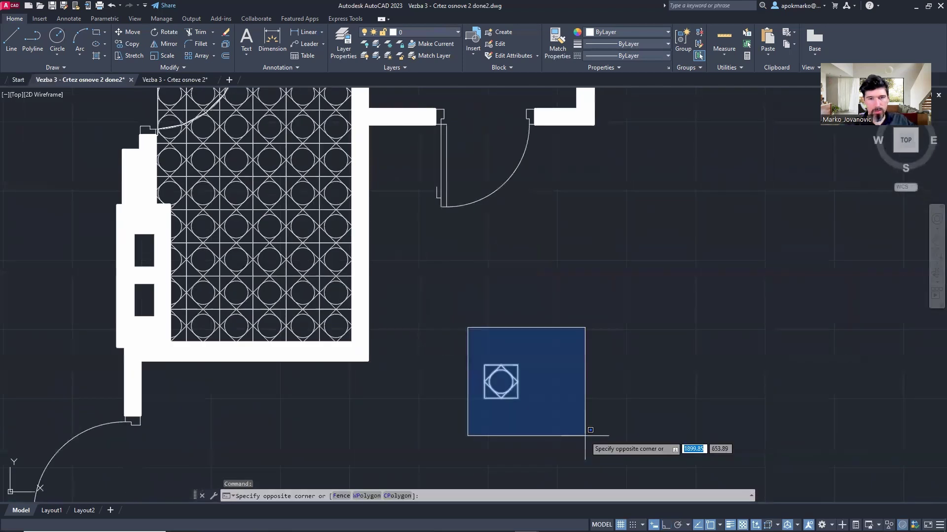
click(586, 436)
key(ctrl+c)
Step: Paste the tile block into the drawing Vezba 3 - Crtez osnove 2, just below the bathroom
click(176, 79)
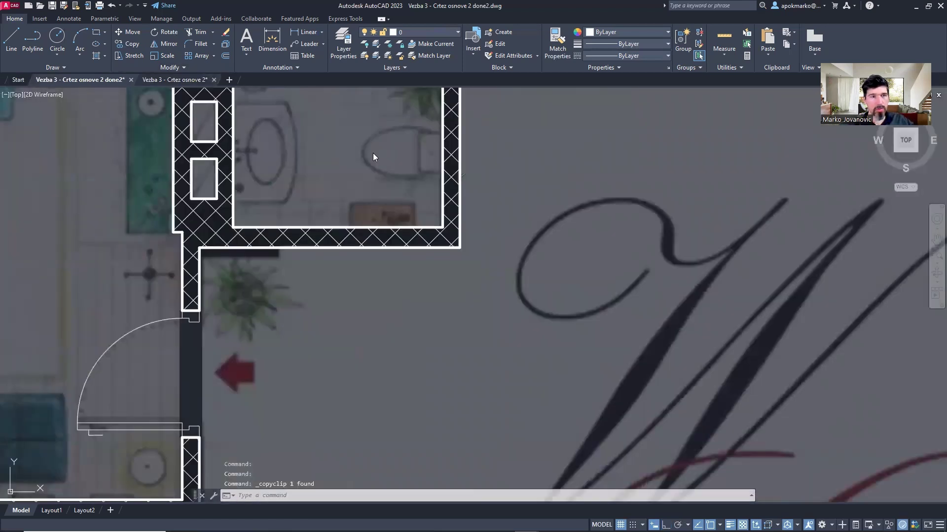
key(ctrl+v)
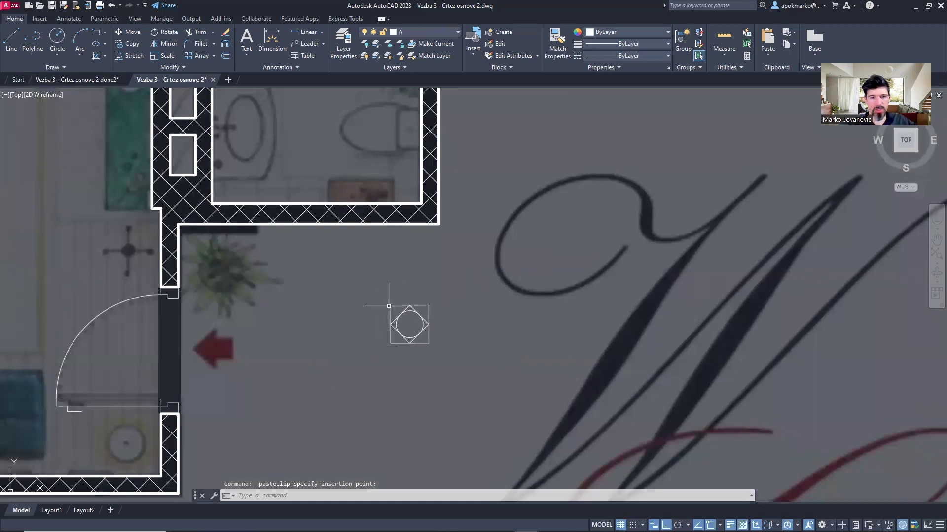
click(388, 307)
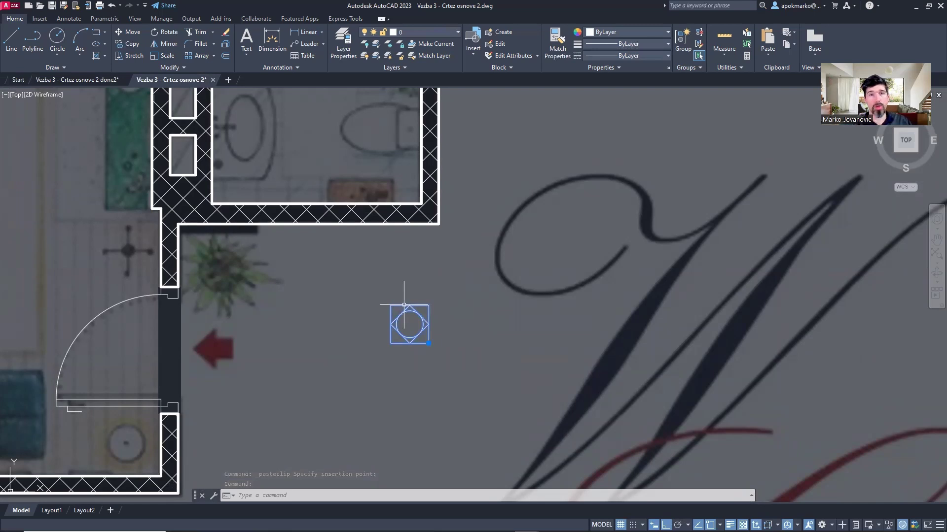
Step: Start a Super Hatch with the block PLOCICA as its pattern, with insertion parameters specified on screen
scroll(403, 304, down, 4)
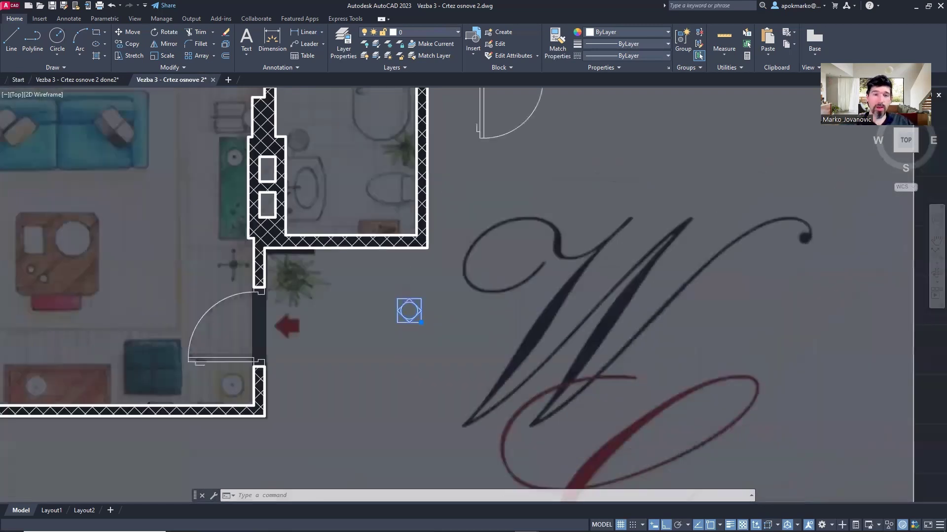
scroll(395, 320, up, 2)
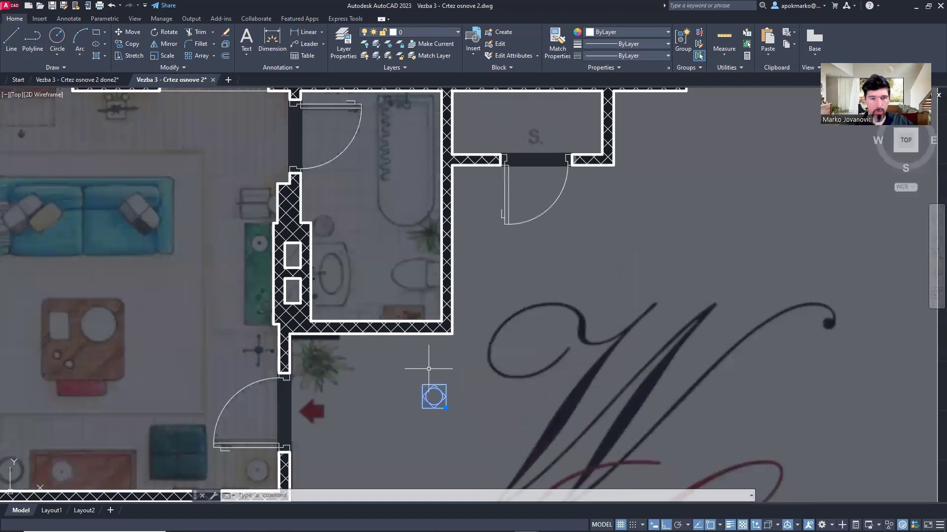
click(338, 20)
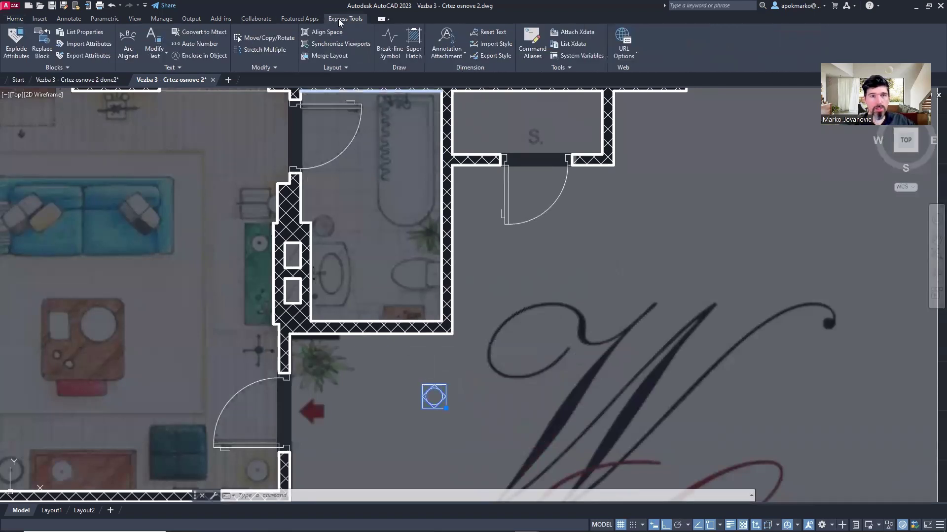
click(418, 36)
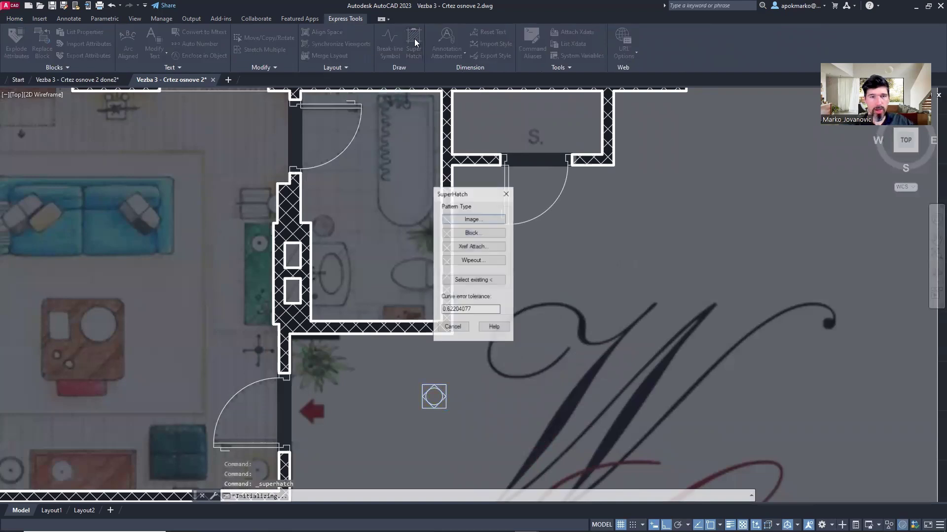
click(476, 234)
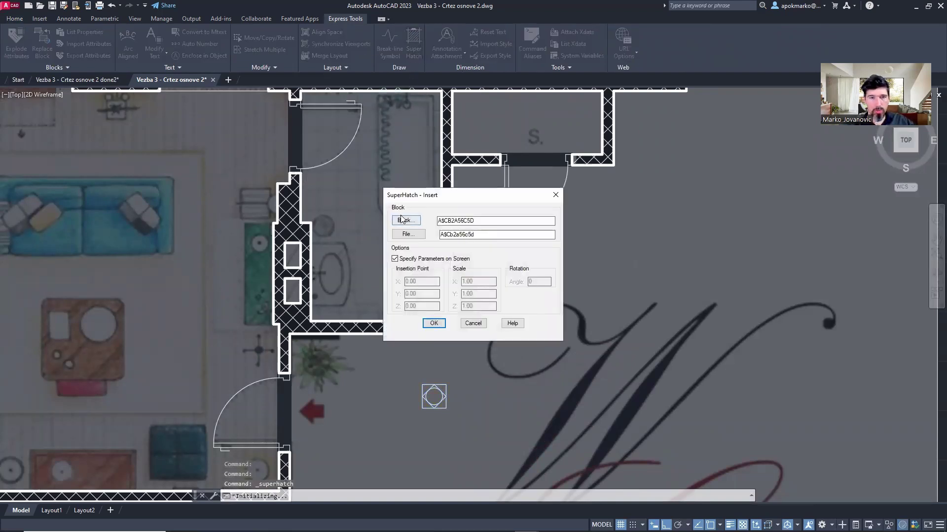
click(405, 220)
click(463, 252)
double_click(441, 258)
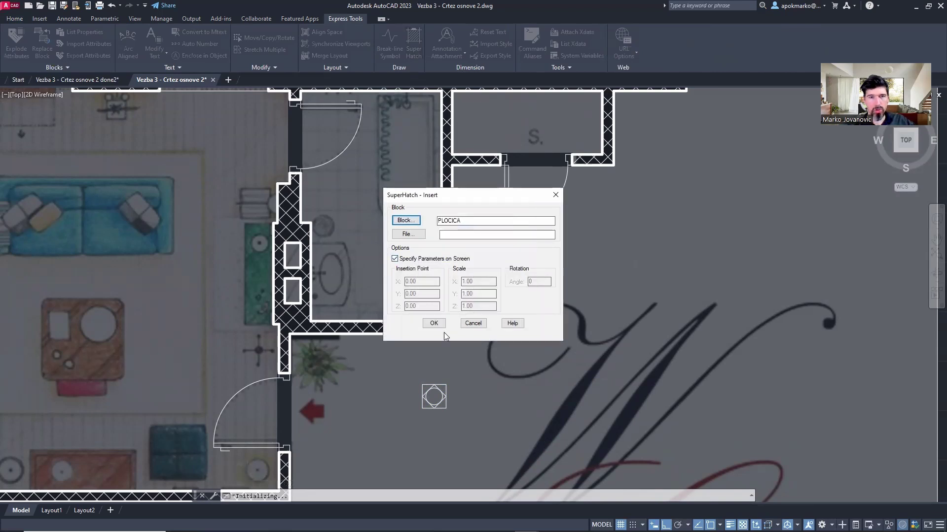
click(435, 324)
Step: Place the tile block in the bathroom's lower-right inner corner at scale 1 and rotation 0, and accept the placement
click(449, 410)
scroll(432, 324, up, 2)
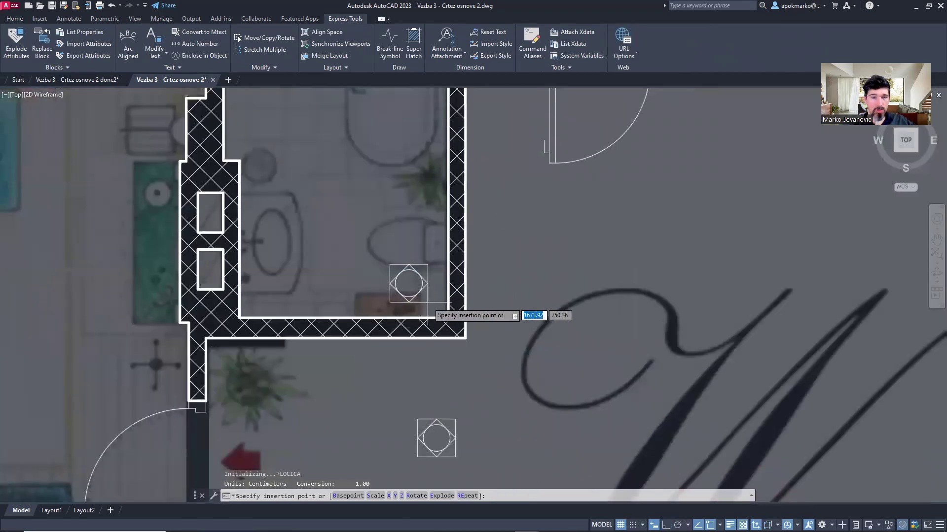
click(449, 318)
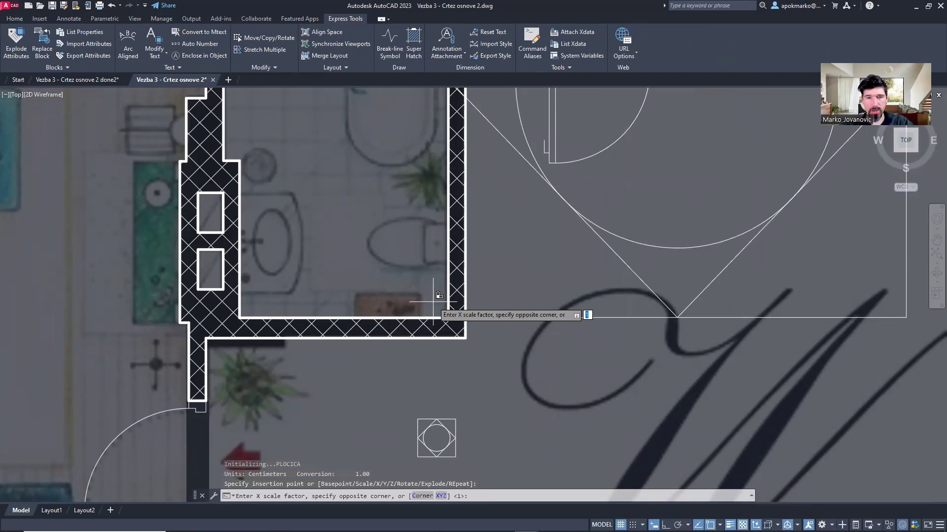
key(Return)
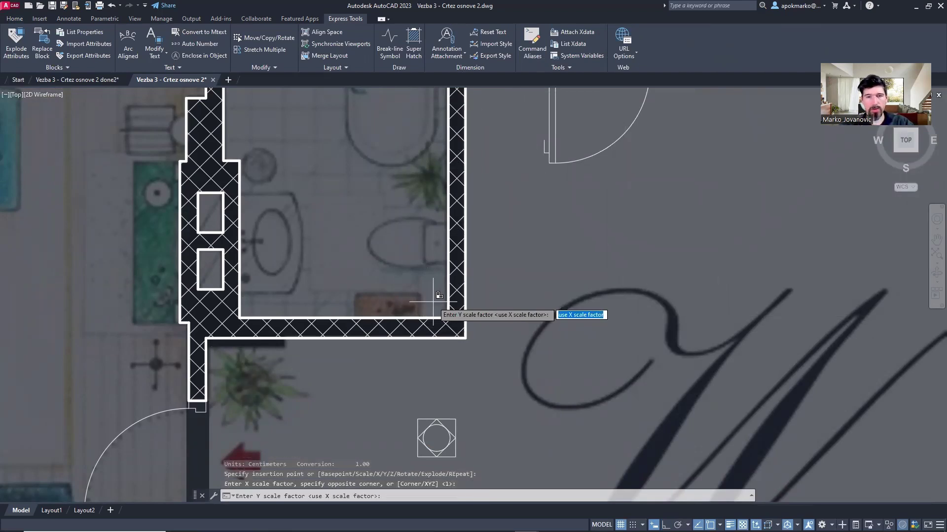
key(Return)
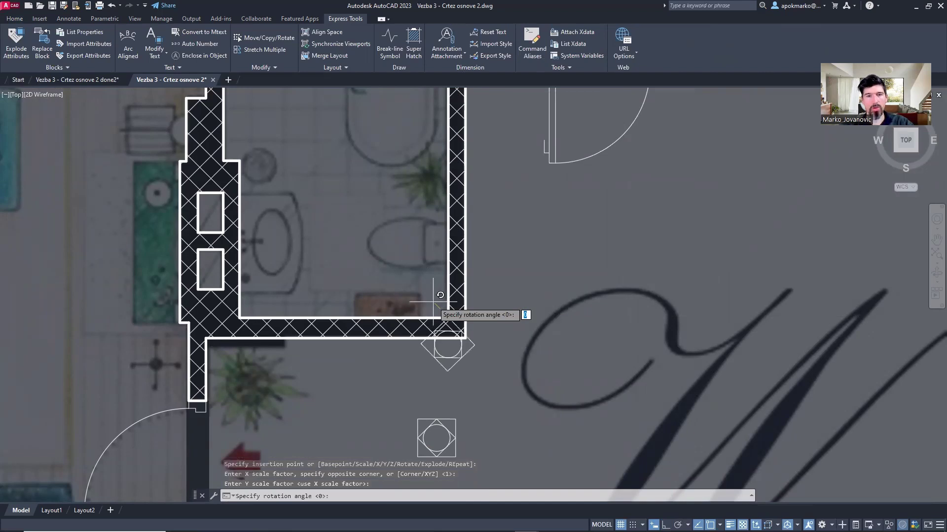
key(Return)
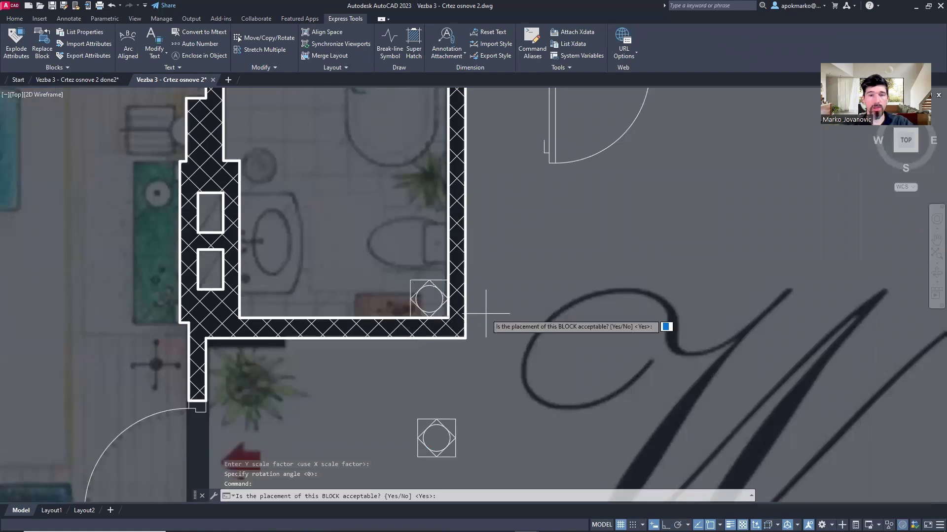
text(y)
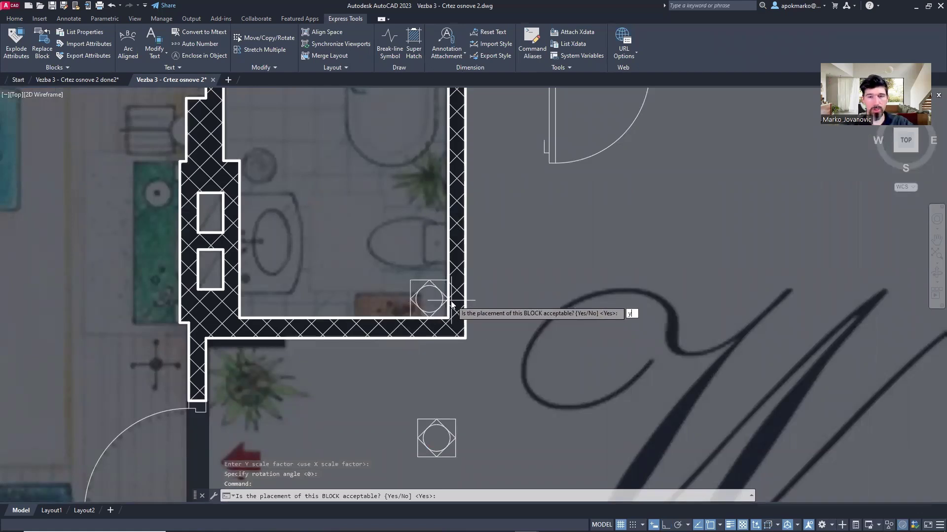
key(Return)
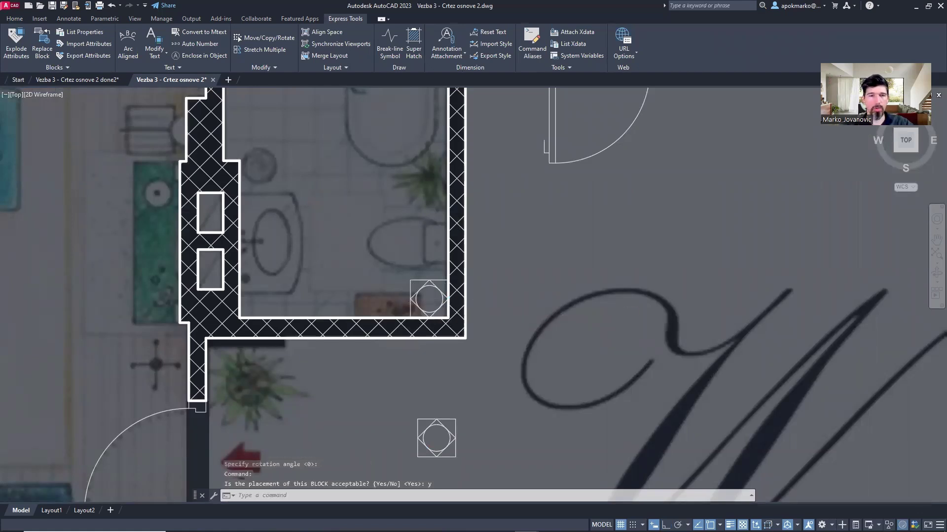
scroll(419, 286, down, 2)
mouse_move(371, 186)
middle_down()
mouse_move(370, 228)
mouse_move(391, 287)
middle_up()
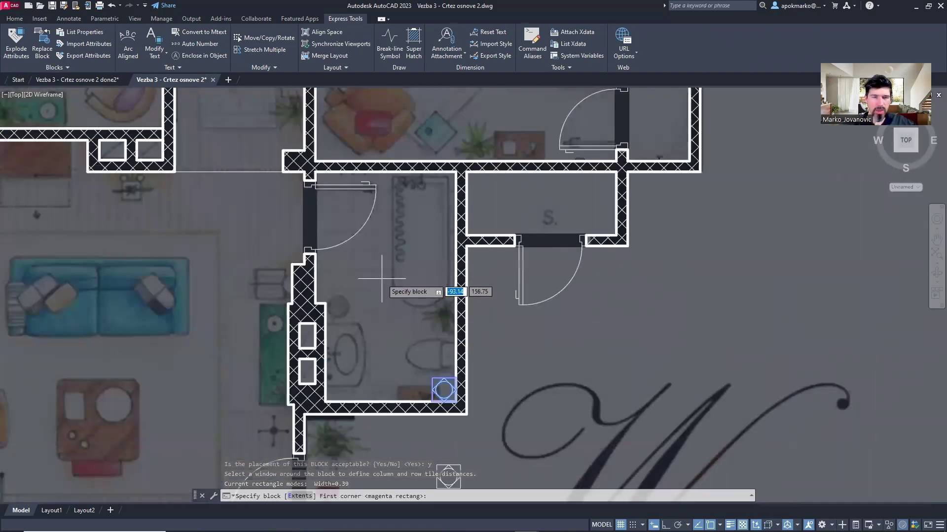
click(382, 273)
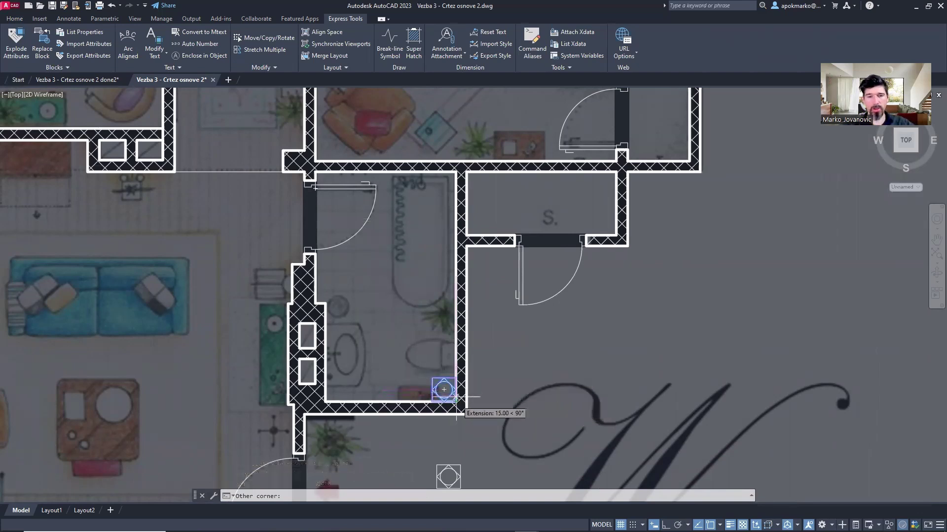
scroll(443, 395, up, 5)
scroll(404, 368, down, 5)
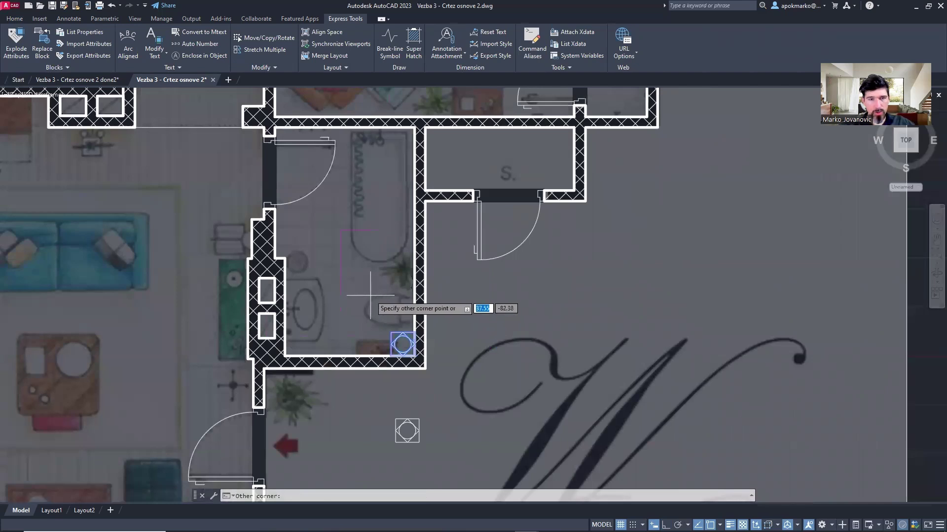
key(Escape)
middle_drag(342, 319, 370, 285)
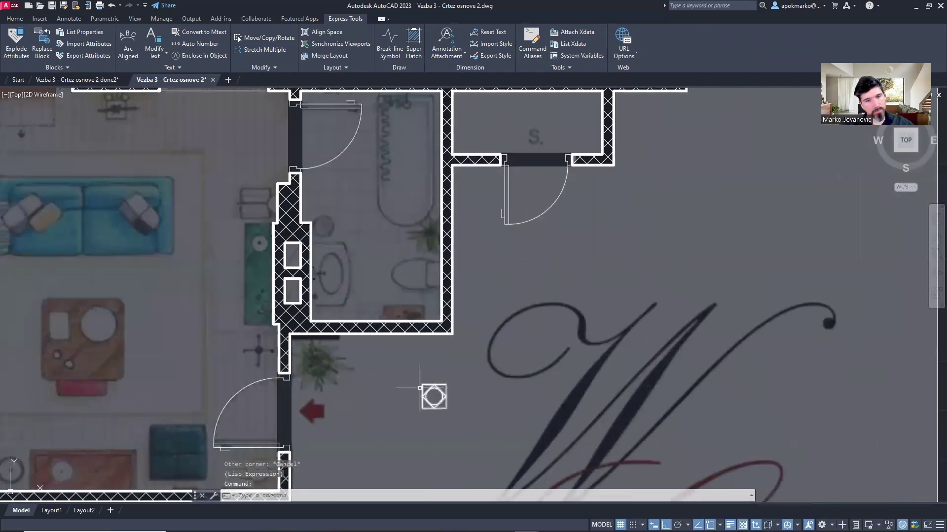
click(433, 387)
right_click(477, 346)
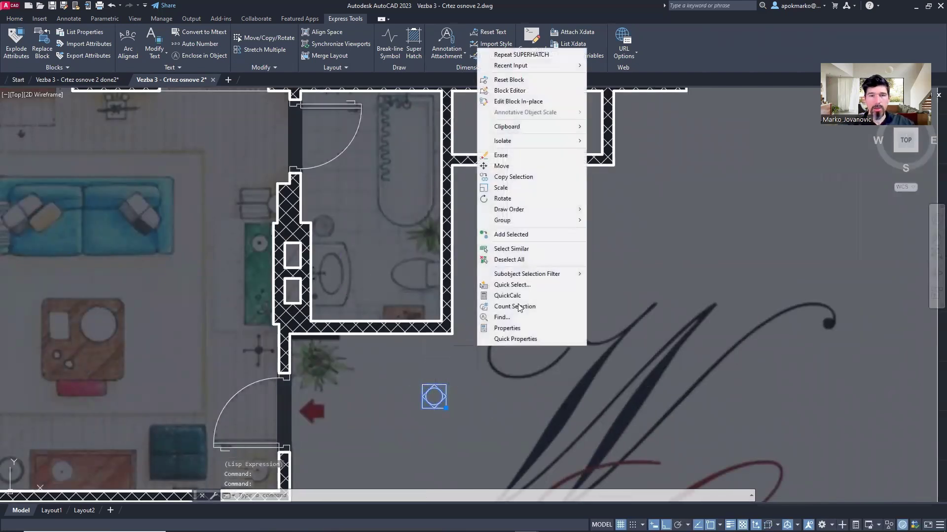
click(486, 373)
click(419, 394)
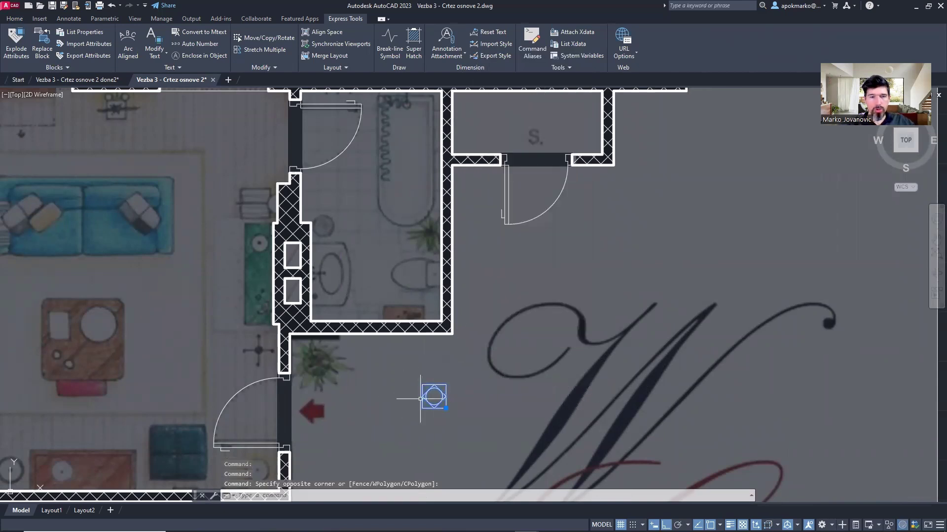
Step: Start Super Hatch again using the block PLOCICA as the pattern, with its insertion parameters specified on screen
click(413, 44)
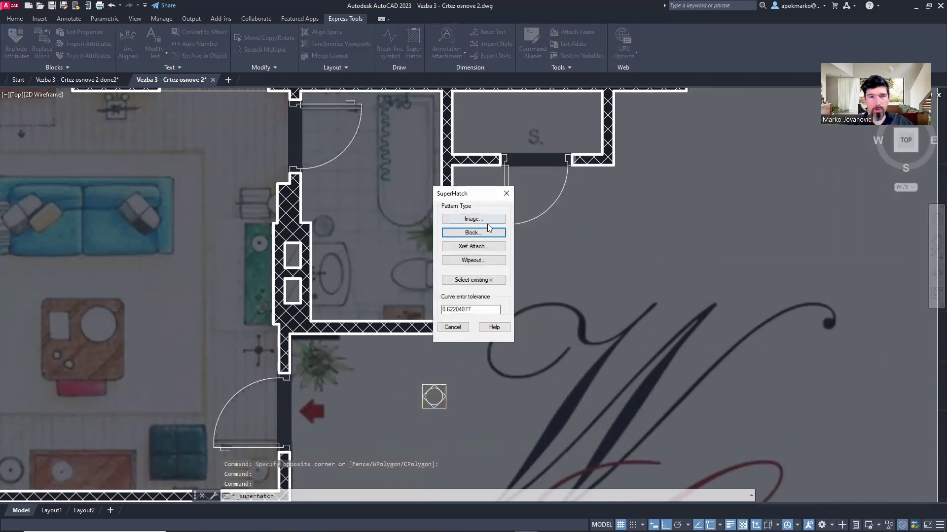
click(489, 233)
click(407, 221)
click(444, 258)
click(451, 312)
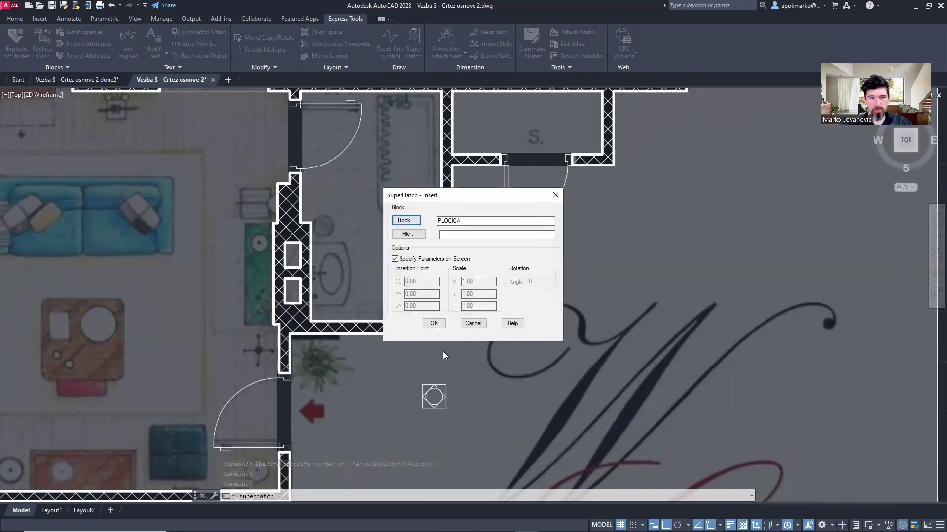
click(434, 324)
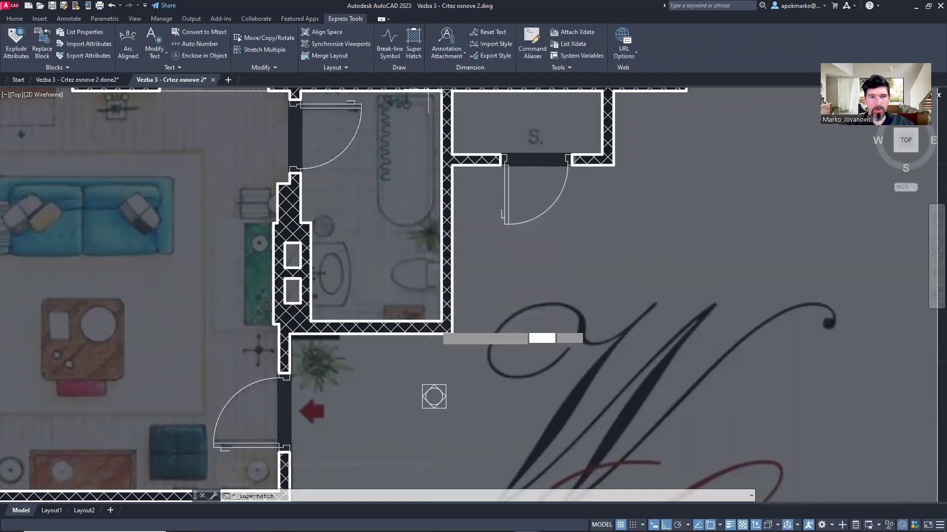
Step: Insert the tile block at the bathroom's lower-right inner corner with scale 1 and rotation 0, and accept its placement
click(442, 321)
key(Return)
key(Return)
key(Return)
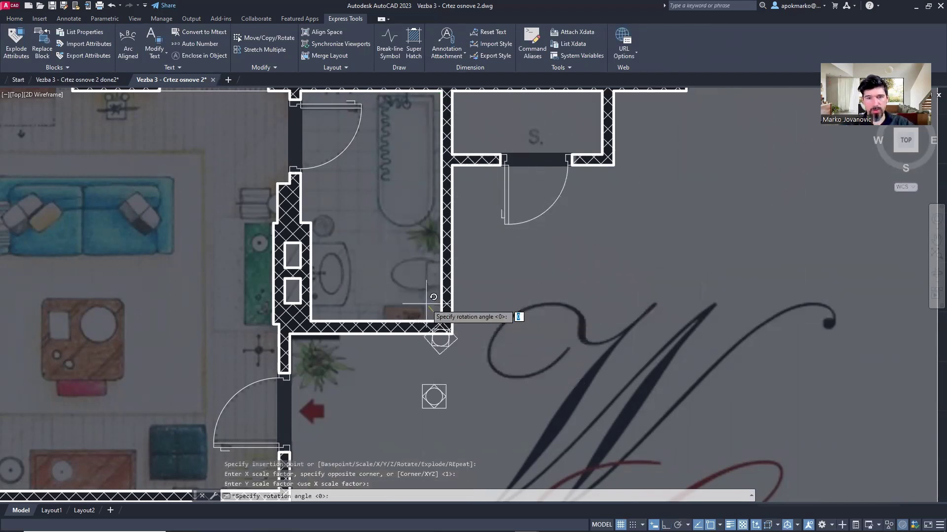
key(Return)
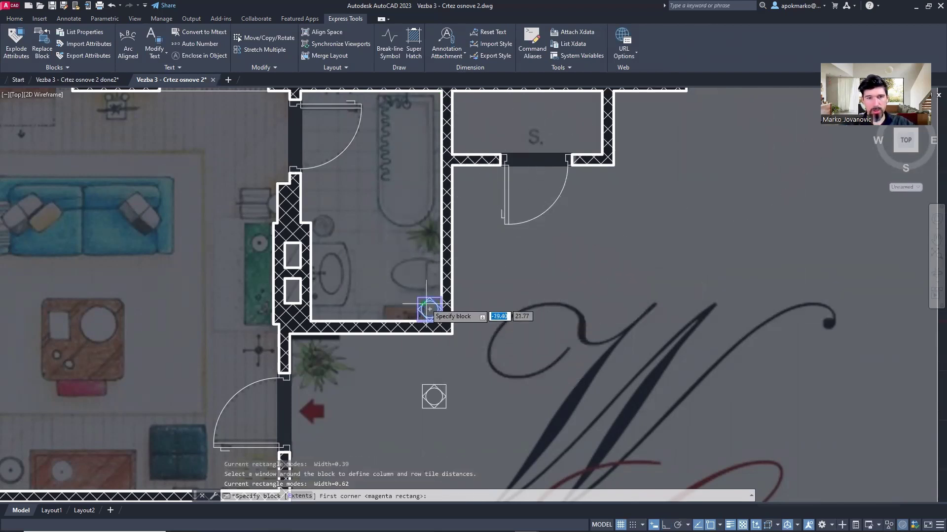
Step: Accept the default magenta rectangle around the tile block as the column and row tile distances
scroll(415, 312, up, 2)
scroll(426, 290, up, 2)
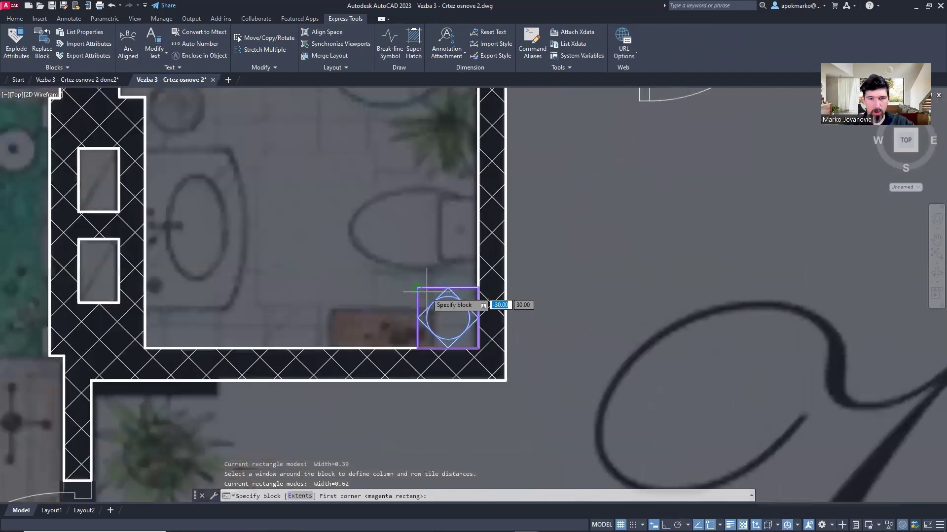
key(Return)
scroll(444, 278, down, 6)
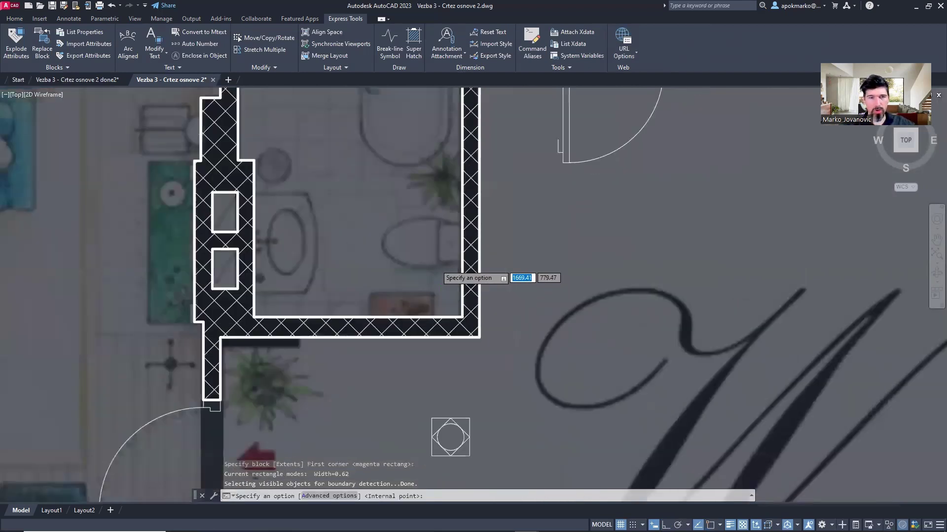
Step: Turn off the Prozori i vrata layer and apply the running Super Hatch to the bathroom floor
scroll(408, 287, up, 2)
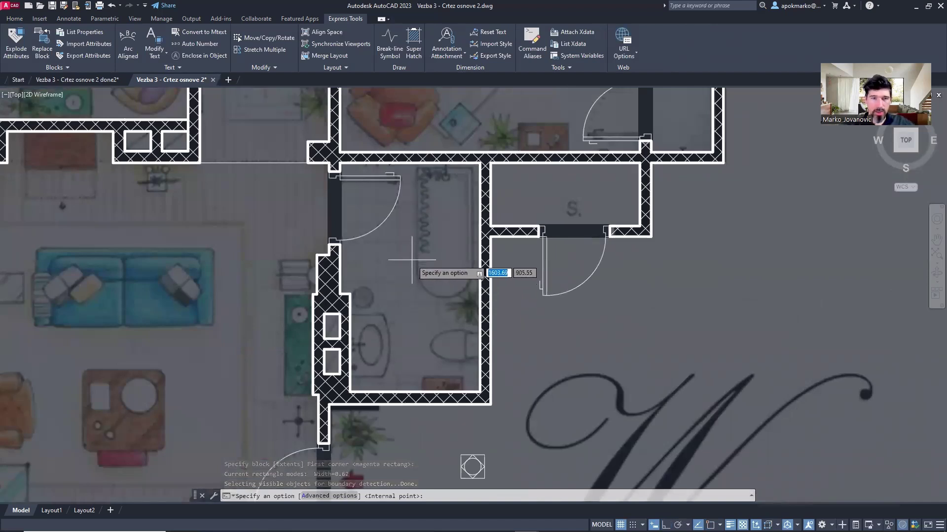
click(17, 20)
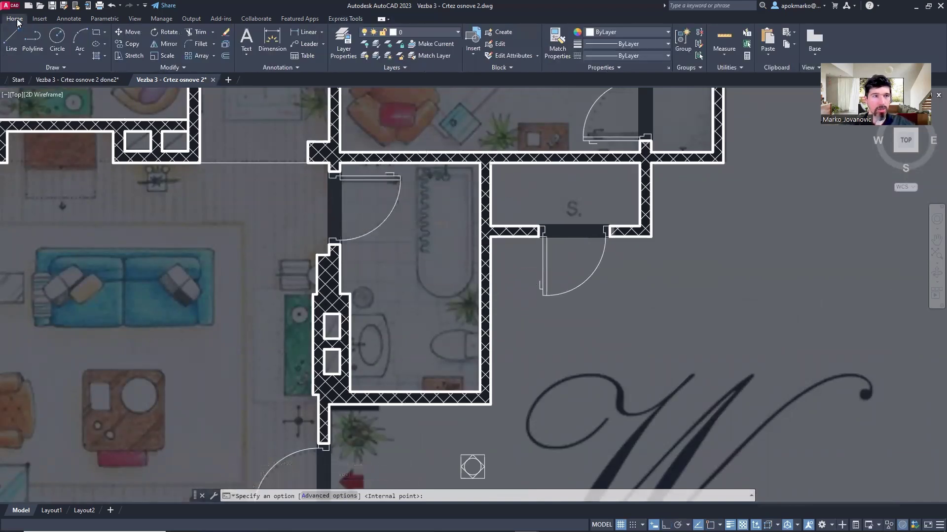
click(458, 32)
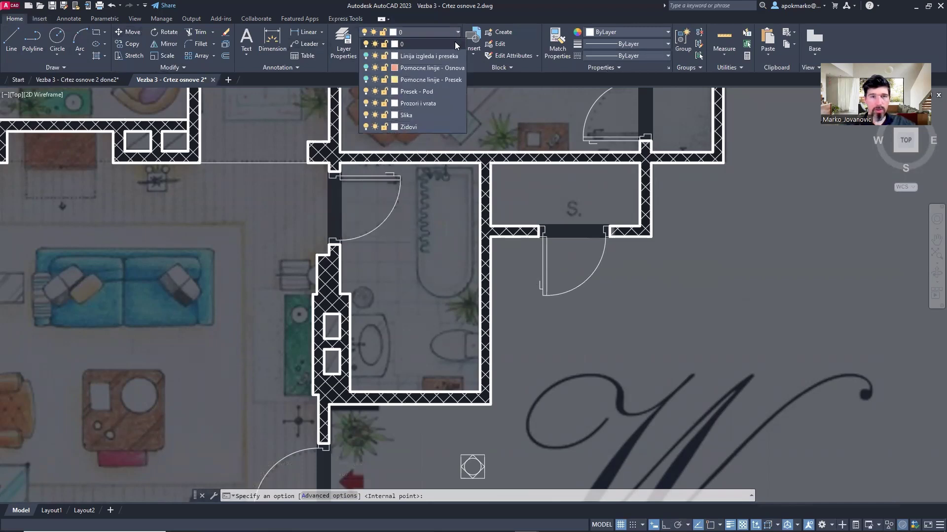
click(366, 103)
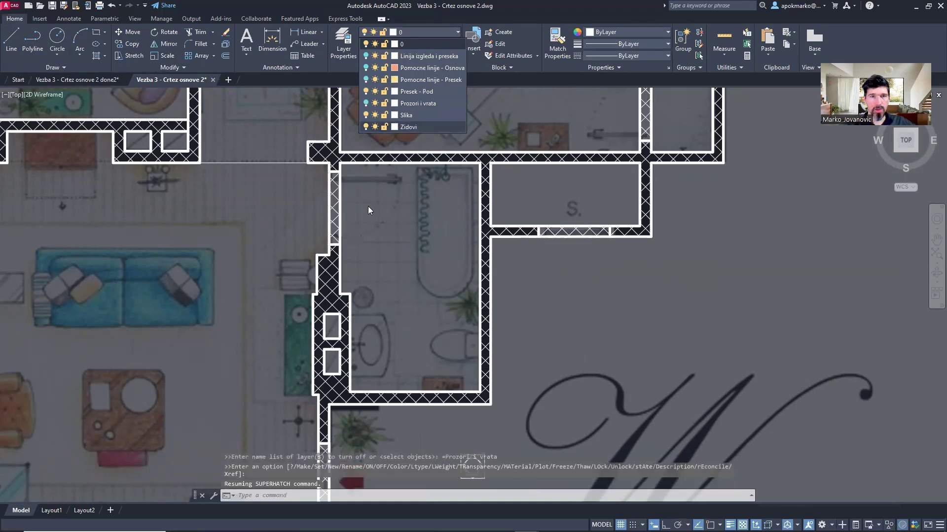
click(400, 264)
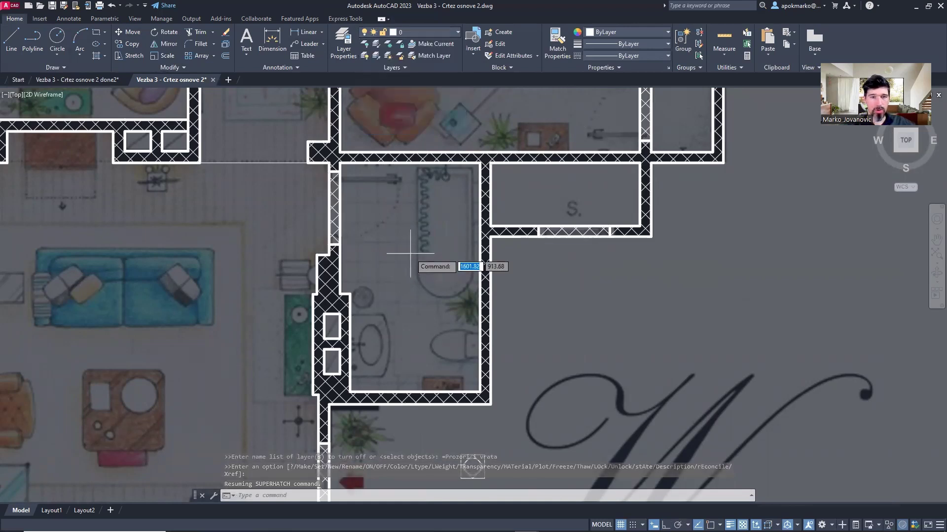
click(415, 299)
key(Return)
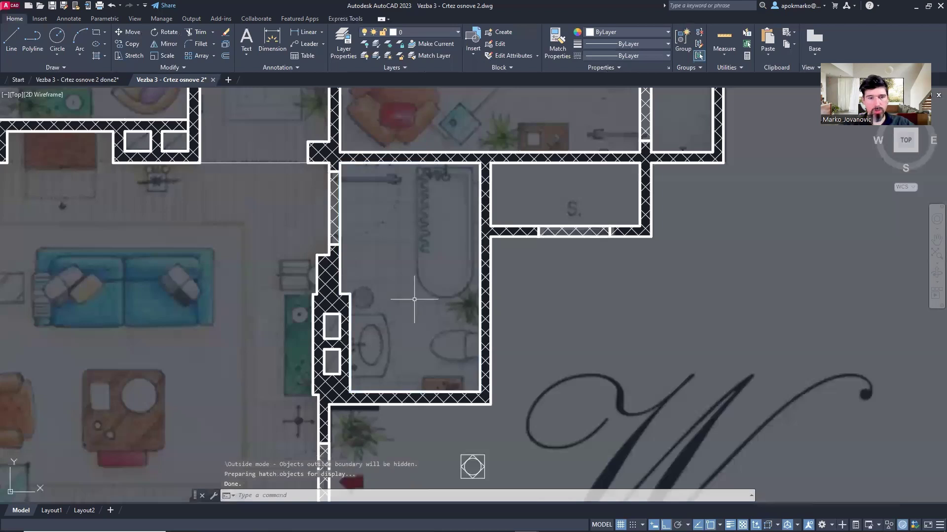
Step: Turn the Prozori i vrata layer back on
click(430, 33)
click(366, 103)
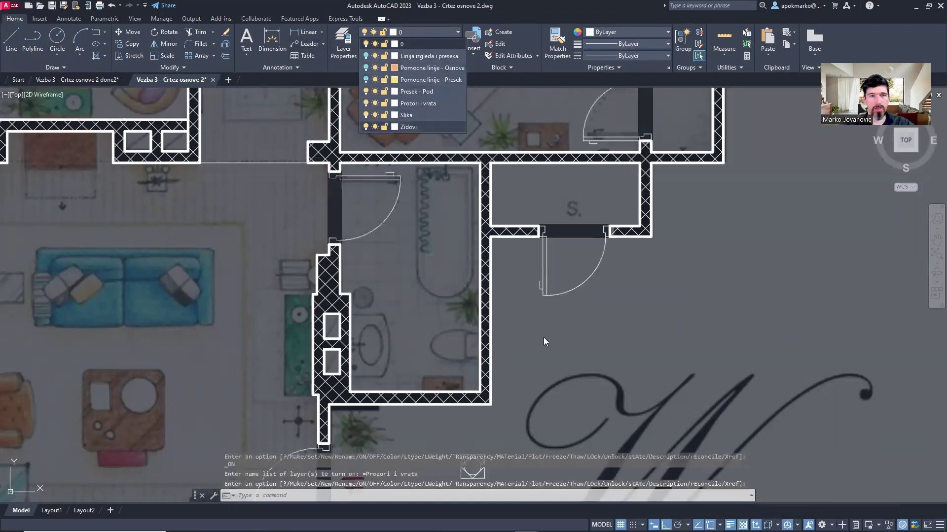
click(443, 281)
Step: Bring the bathroom floor hatch to the front of the draw order
middle_drag(585, 329, 594, 307)
click(443, 266)
right_click(444, 265)
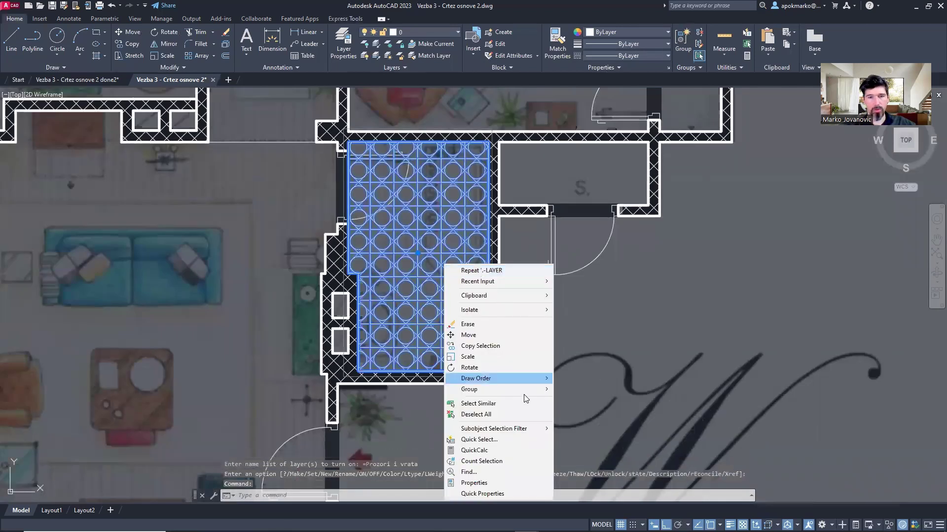
mouse_move(546, 378)
click(585, 379)
key(Escape)
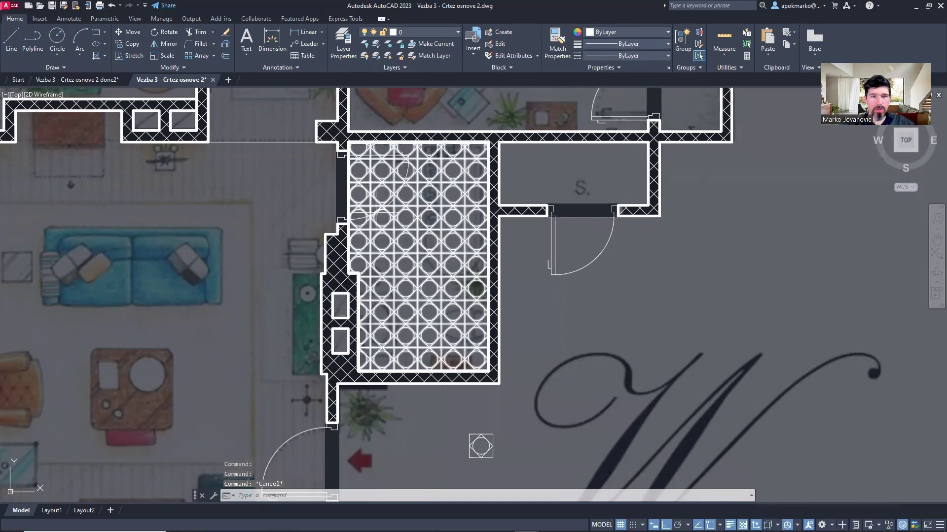
Step: Bring the bathroom door block to the front, above the floor hatch
scroll(375, 211, up, 2)
scroll(375, 212, up, 2)
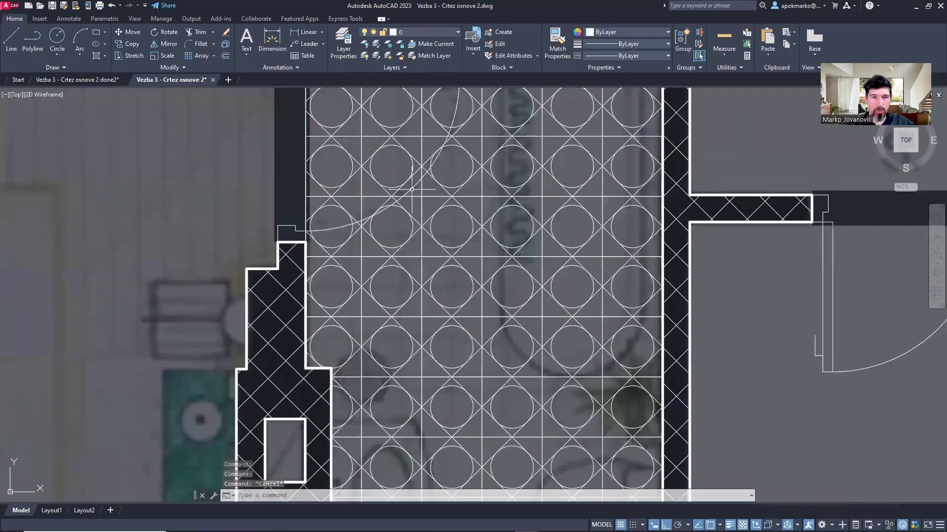
click(412, 188)
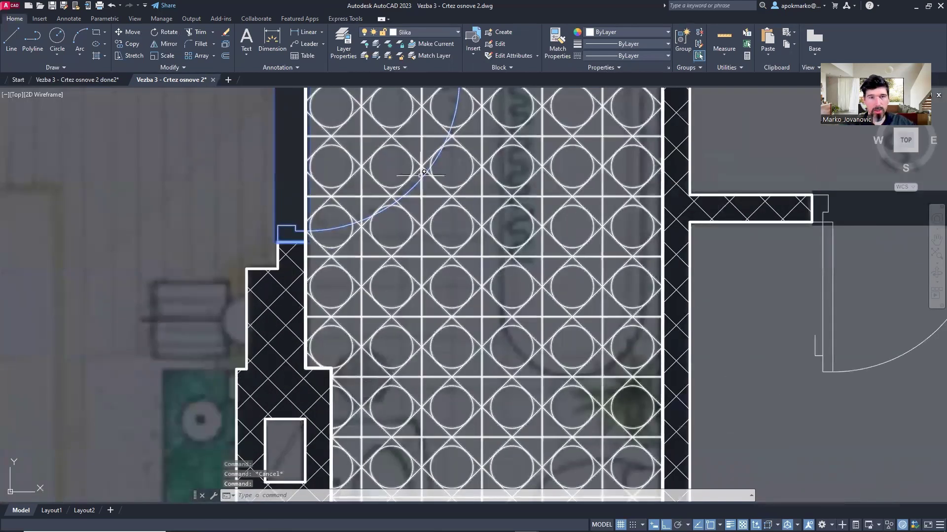
right_click(419, 187)
mouse_move(501, 345)
click(553, 347)
Step: Open the bathroom door block in the Block Editor
middle_drag(447, 192, 418, 331)
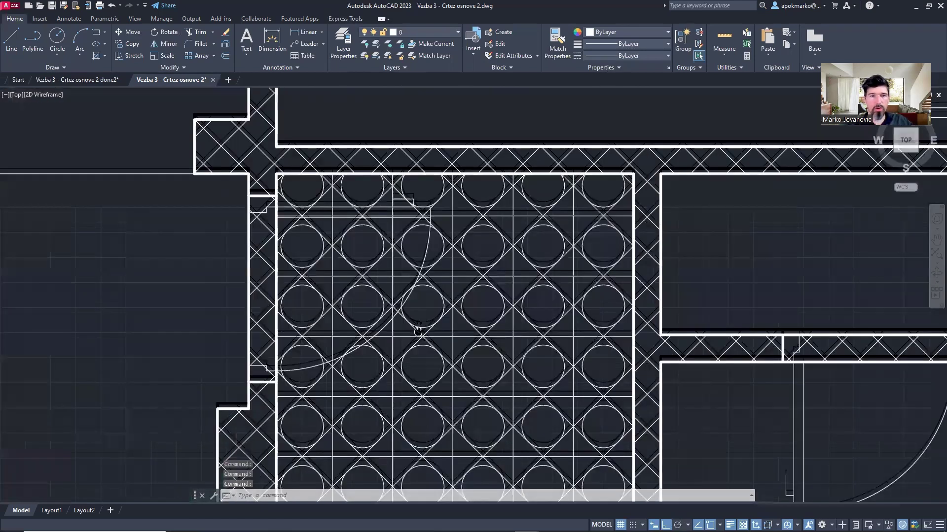
scroll(349, 163, up, 2)
click(486, 250)
click(479, 254)
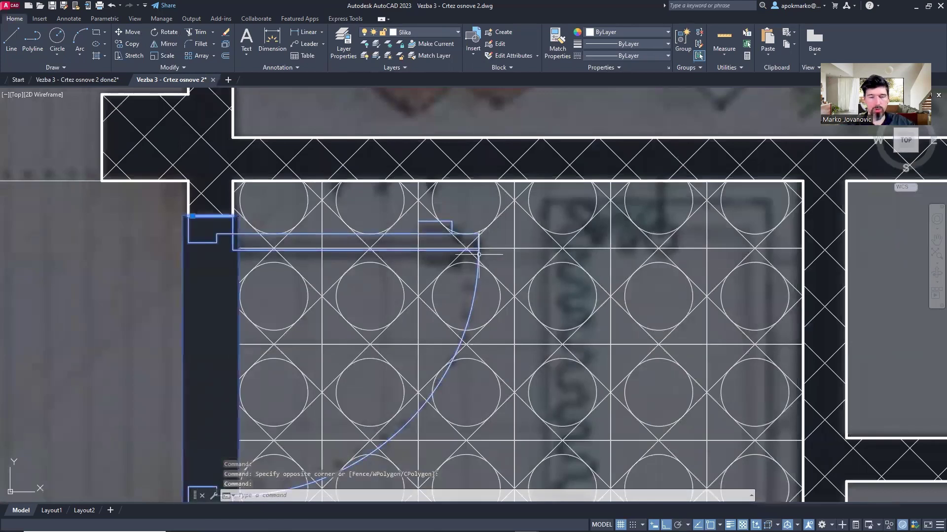
double_click(329, 236)
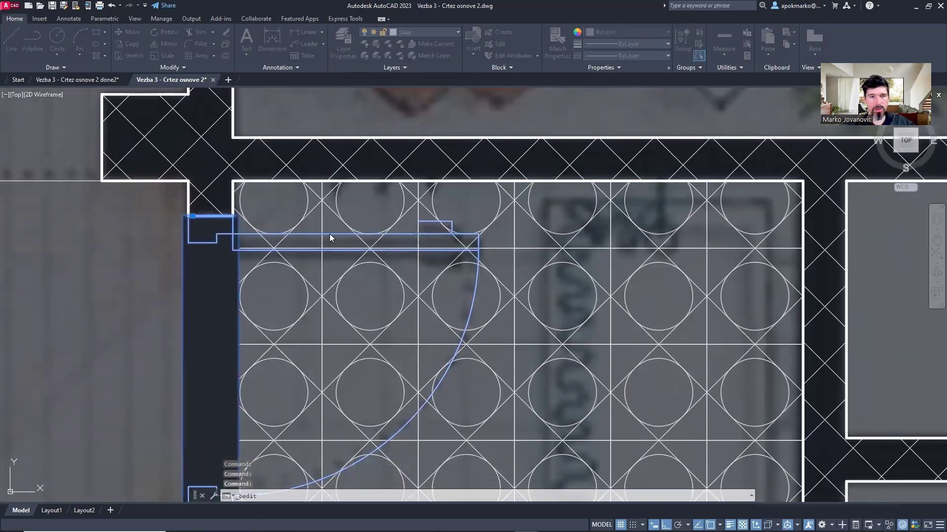
click(465, 337)
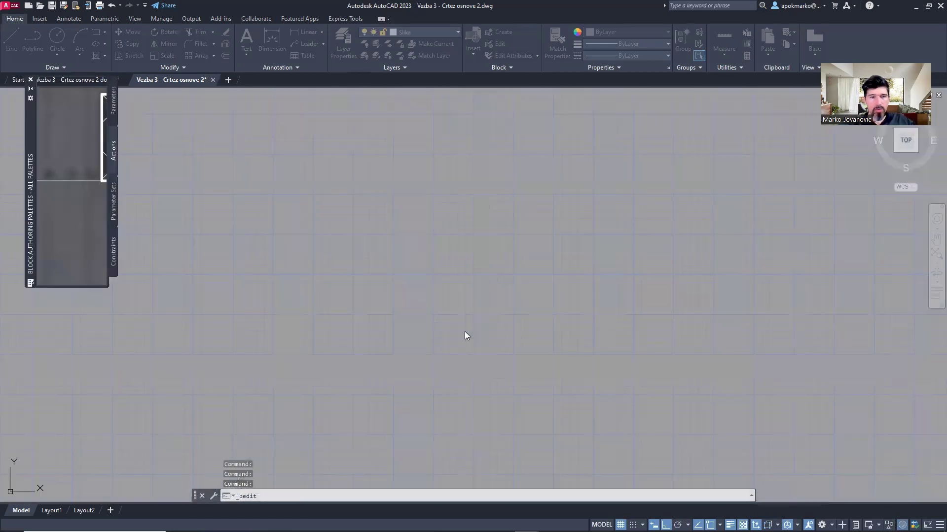
Step: Draw a rectangular wipeout over the door leaf between its four corners, and close the Block Editor saving the changes
text(wip)
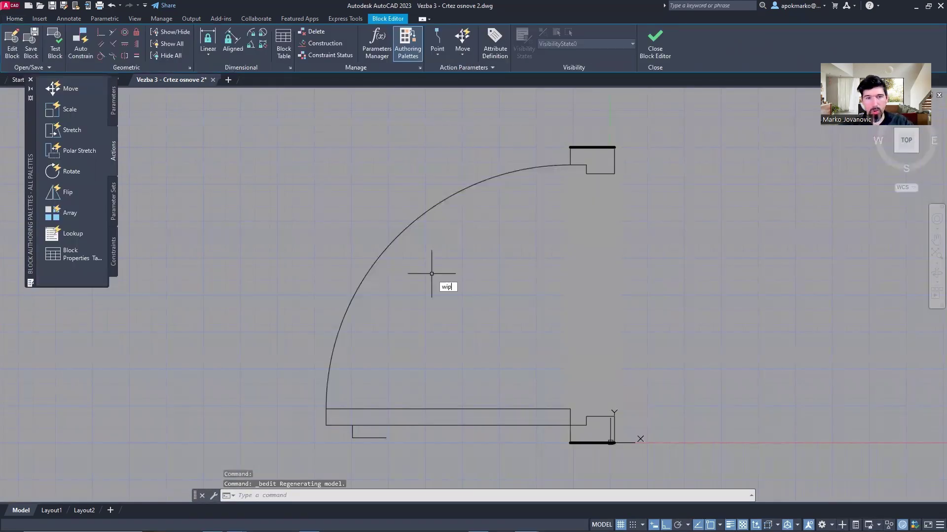
click(475, 297)
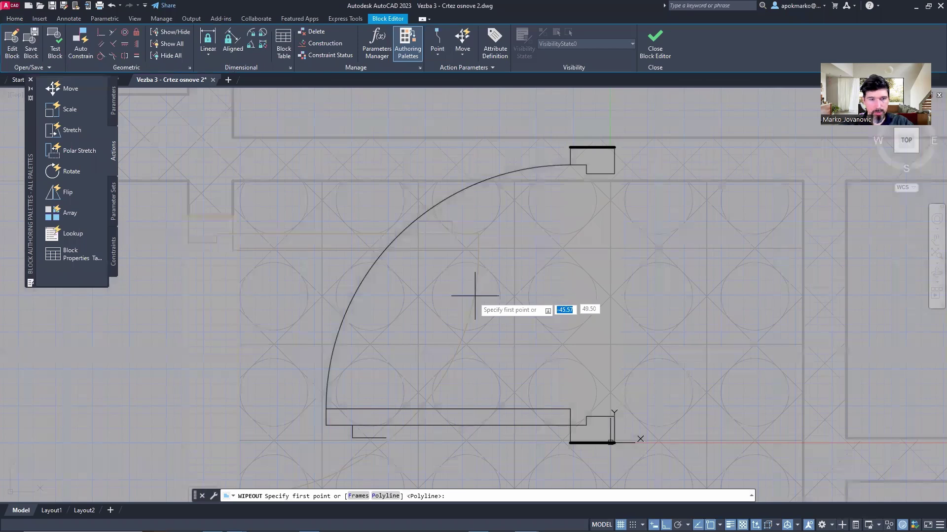
click(326, 408)
click(326, 425)
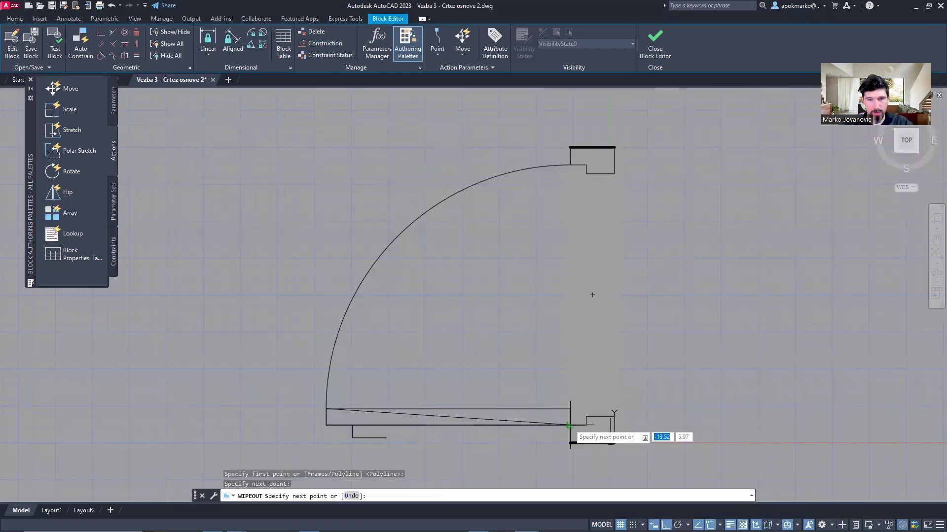
click(570, 426)
click(570, 409)
key(Return)
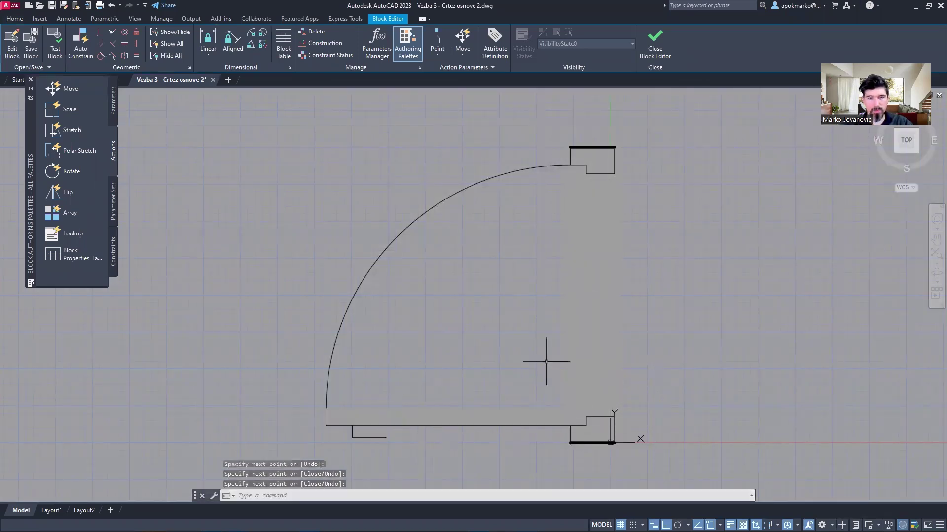
key(Return)
click(655, 45)
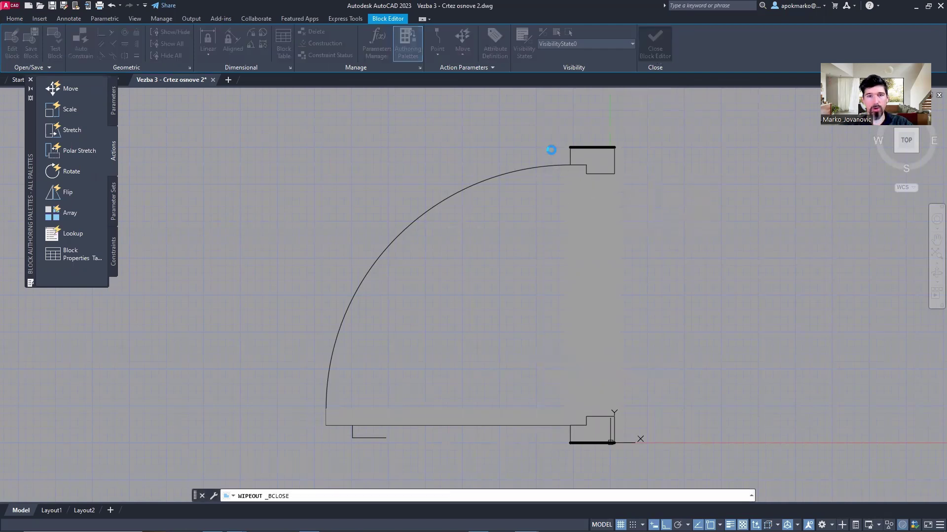
click(419, 249)
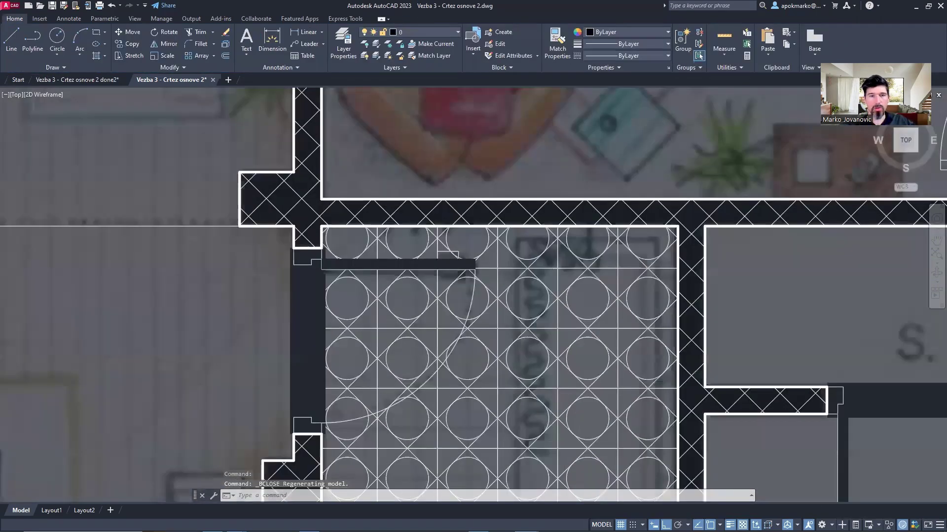
Step: Examine the bathroom floor hatch and the updated door blocks across the floor plan
scroll(469, 303, down, 5)
middle_drag(566, 459, 505, 363)
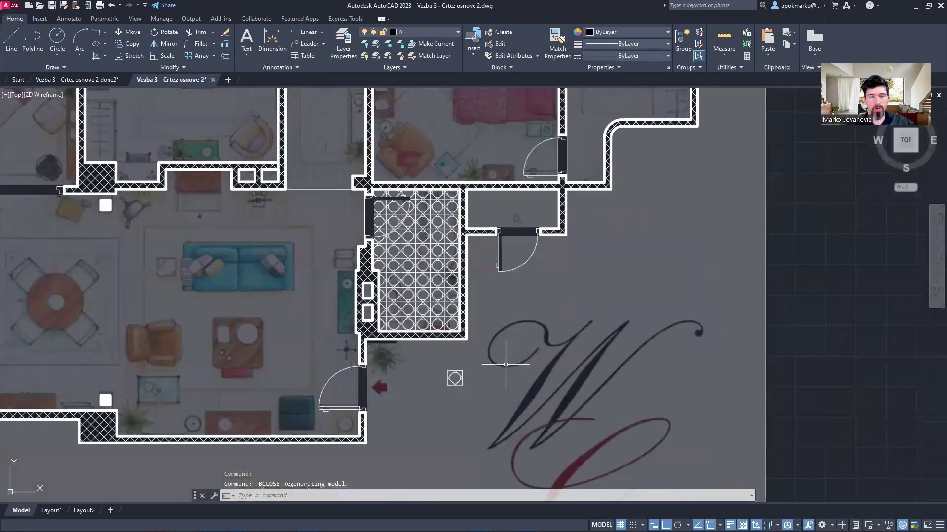
scroll(521, 354, up, 2)
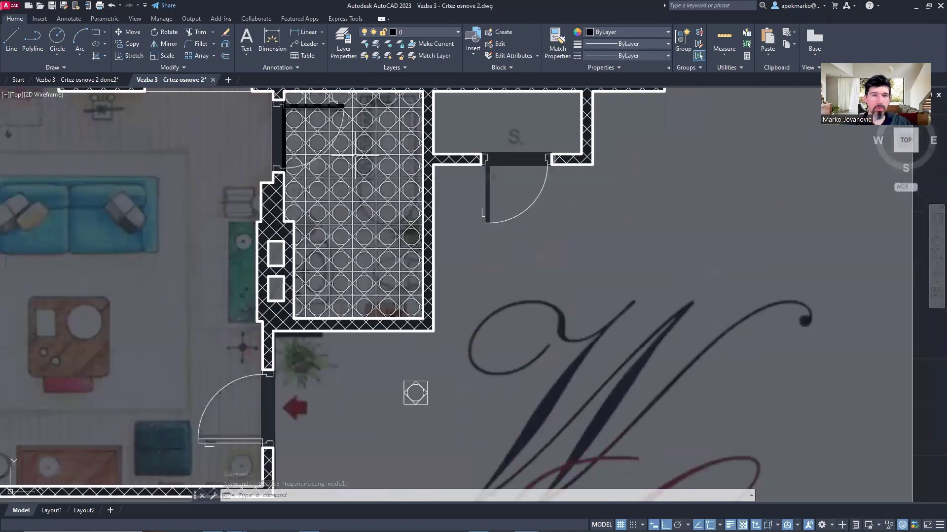
scroll(310, 158, up, 2)
scroll(311, 158, up, 4)
scroll(342, 150, down, 2)
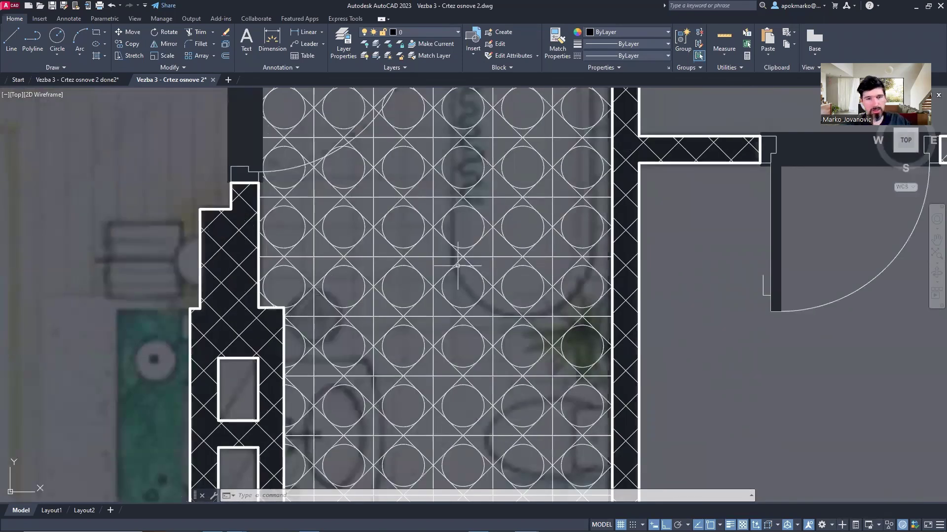
scroll(520, 330, down, 4)
scroll(520, 330, down, 2)
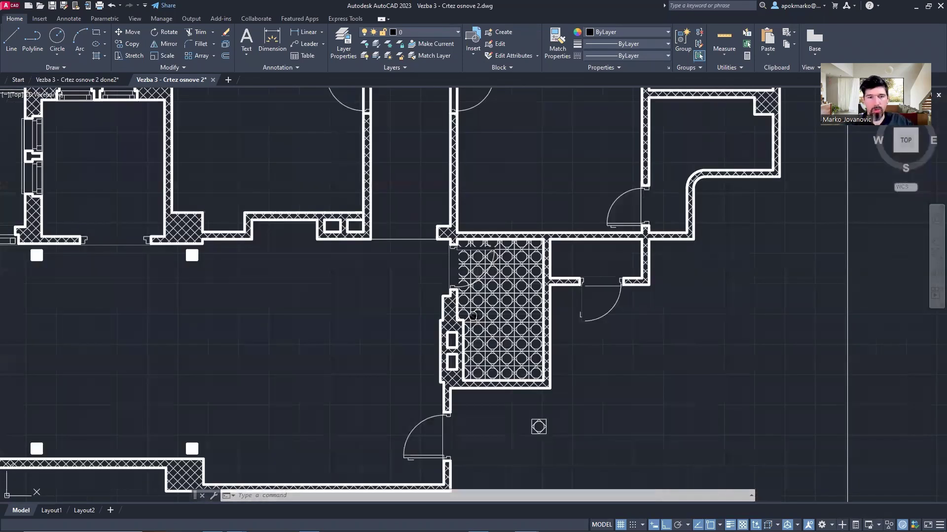
middle_drag(473, 315, 413, 369)
mouse_move(442, 216)
middle_down()
mouse_move(423, 227)
mouse_move(430, 188)
mouse_move(451, 175)
middle_up()
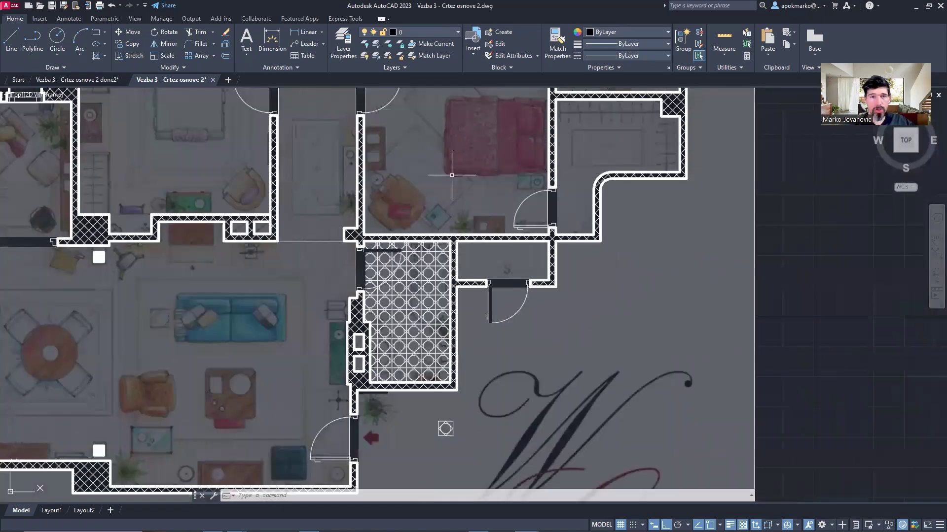
Step: Start an image Super Hatch with 148_light oak parquet pbr texture seamless, using a relative path and on-screen insertion point and scale
click(345, 18)
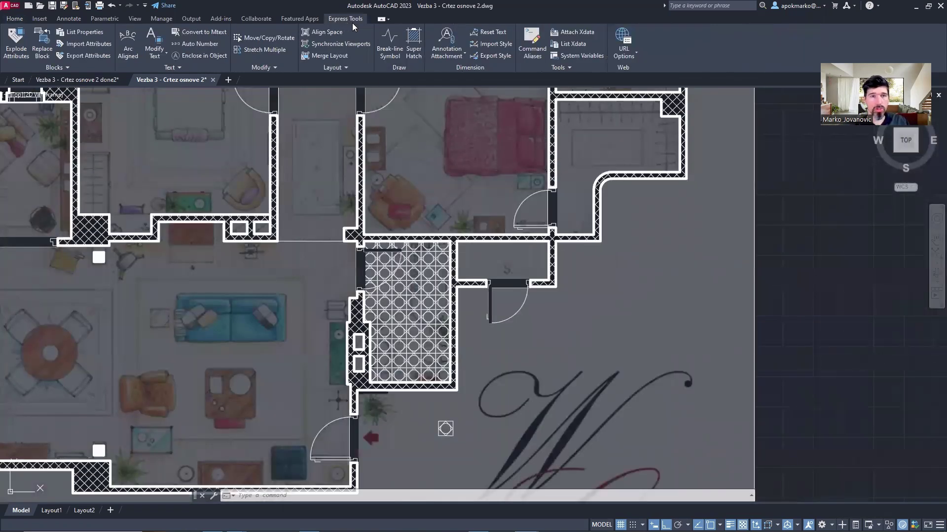
click(413, 51)
click(473, 218)
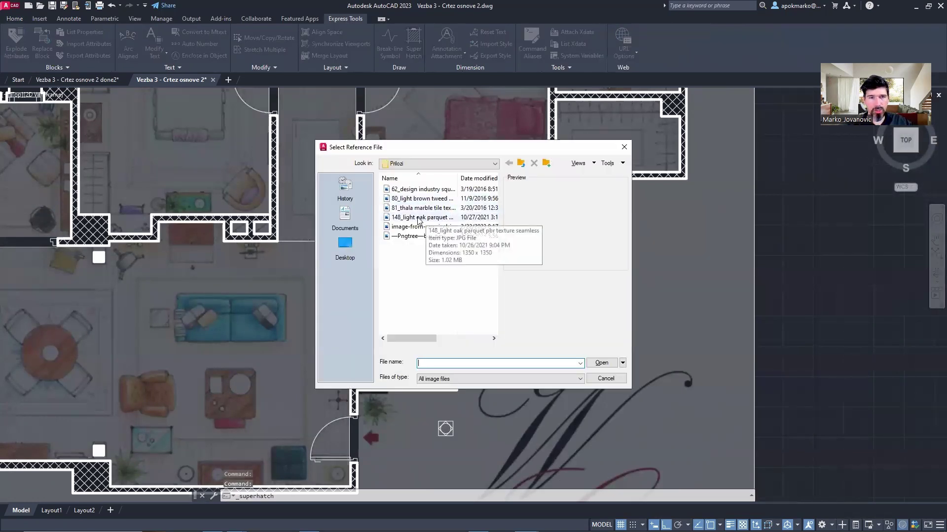
click(418, 218)
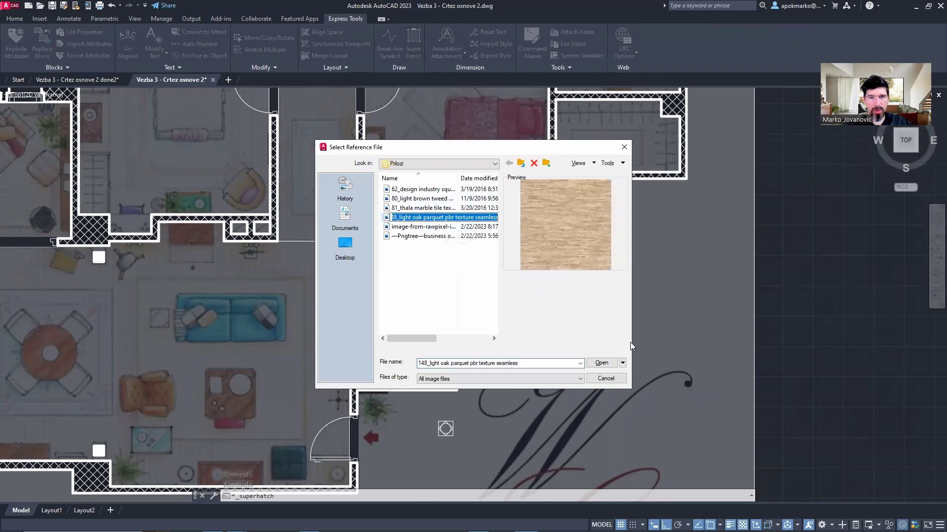
click(601, 364)
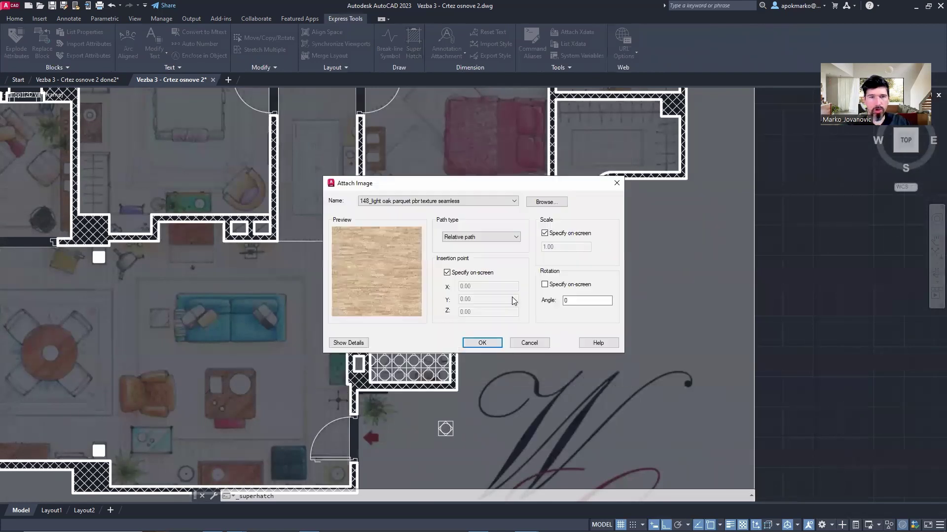
click(481, 343)
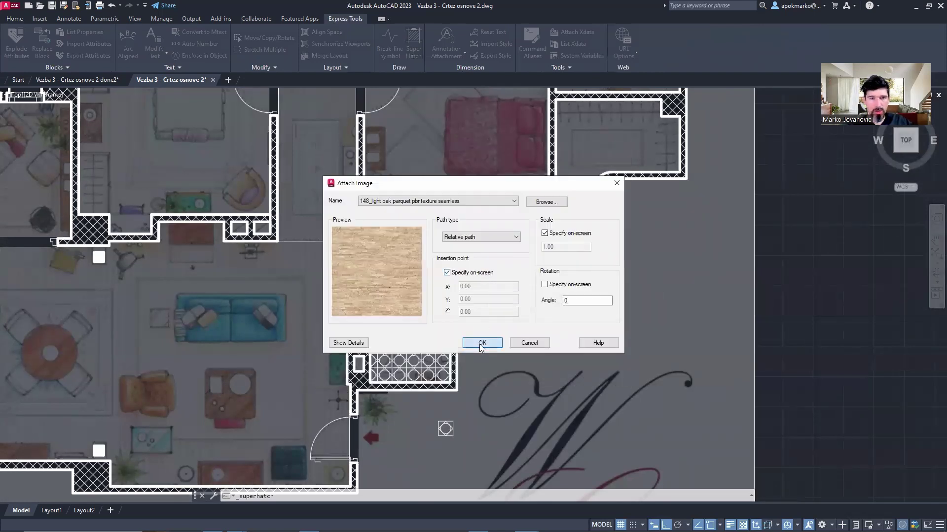
Step: Try placing the parquet image from the lower-left corner of the room with the red bed, scaled on screen, and reject the placement
middle_drag(394, 175, 362, 243)
click(333, 302)
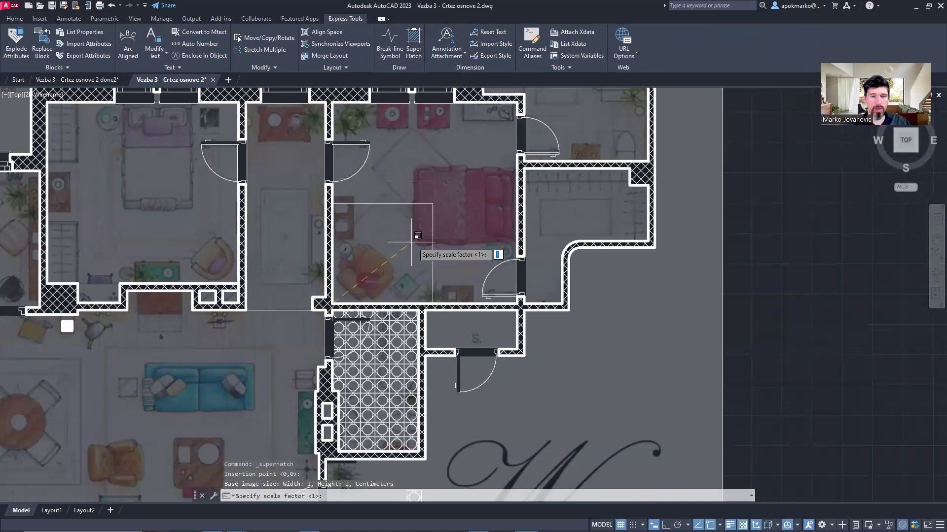
click(397, 236)
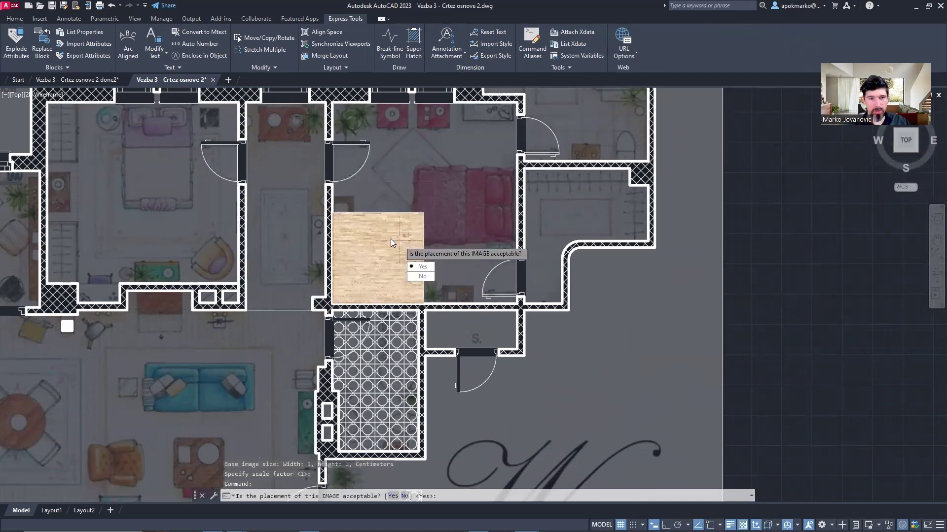
scroll(377, 236, up, 2)
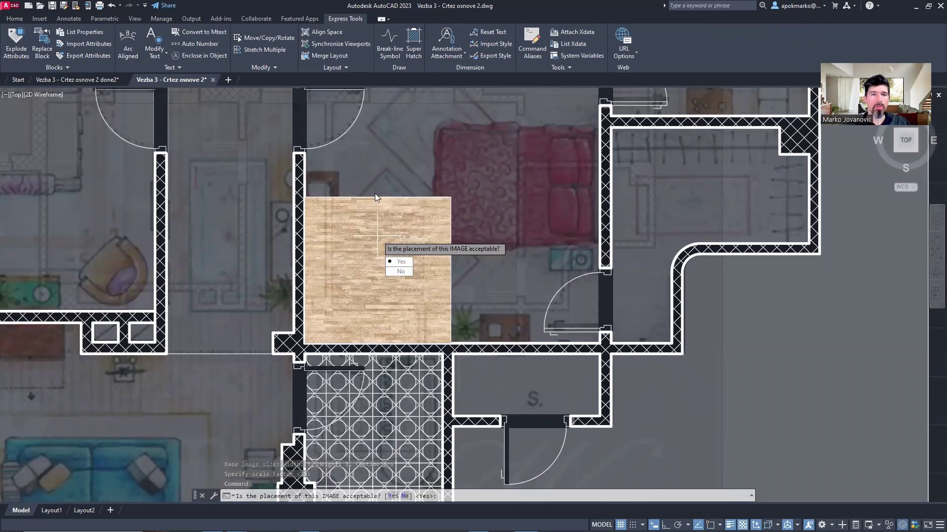
click(400, 271)
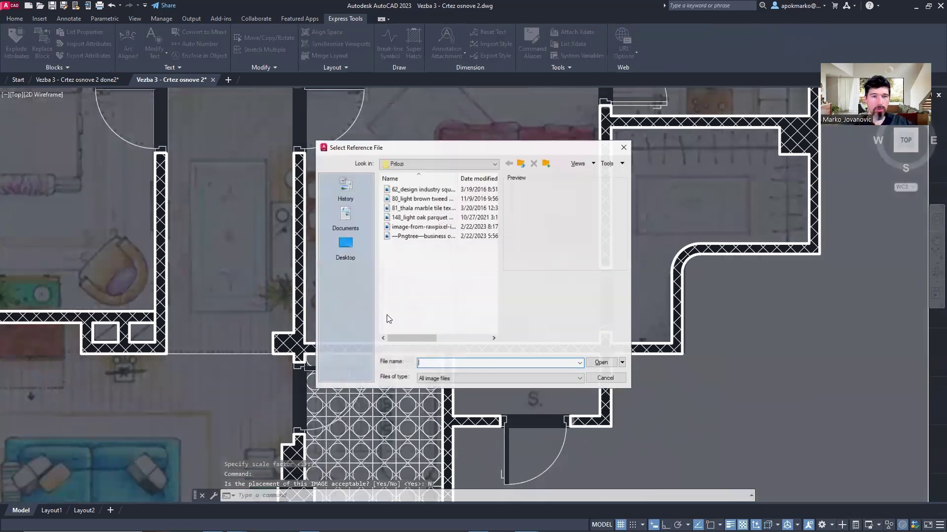
Step: Choose the 148_light oak parquet image again, place it from the lower-left corner of the red-bed room at scale factor 1, and accept the placement
double_click(418, 218)
click(483, 340)
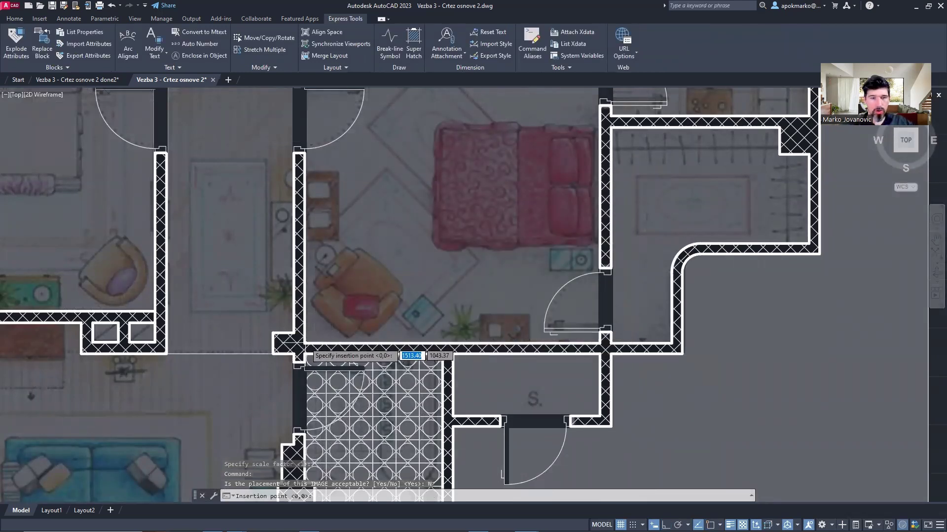
click(306, 343)
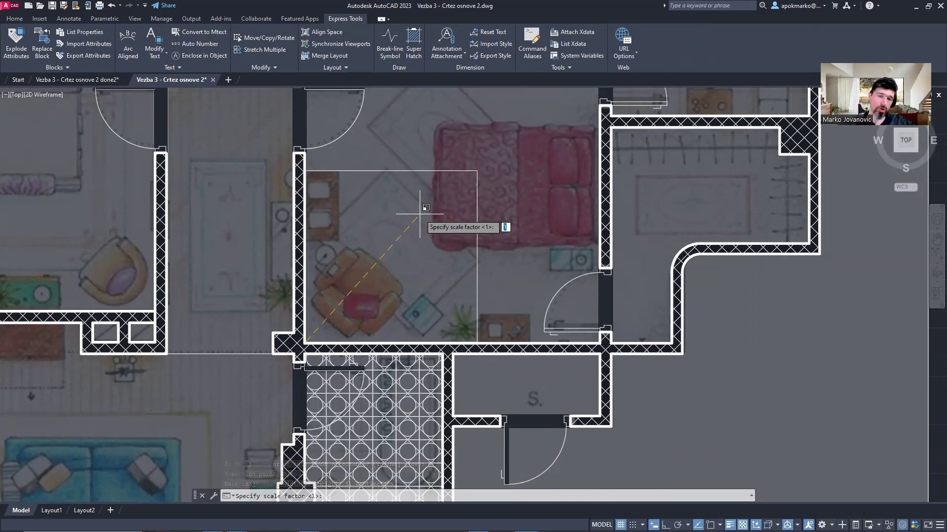
key(Return)
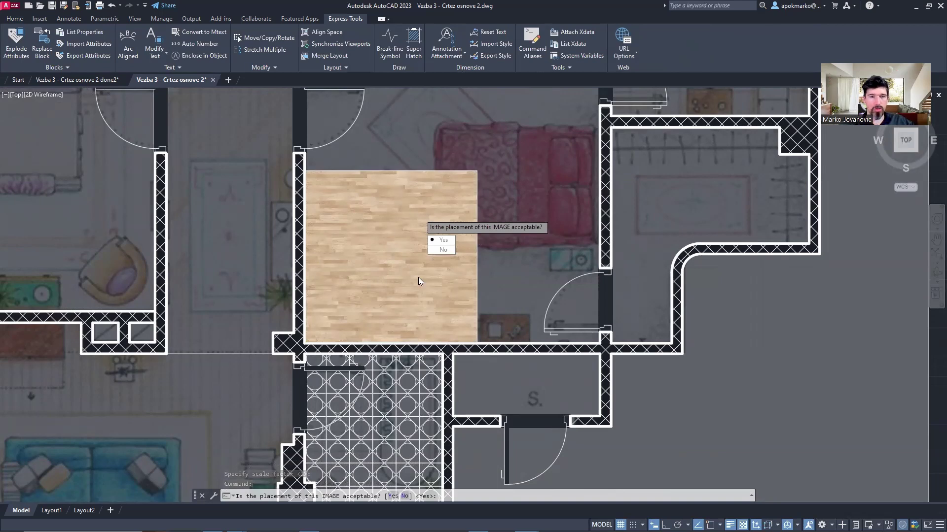
click(449, 243)
Step: Fill the red-bed room and both of its door swing areas with the parquet Super Hatch by picking internal points
scroll(405, 217, down, 3)
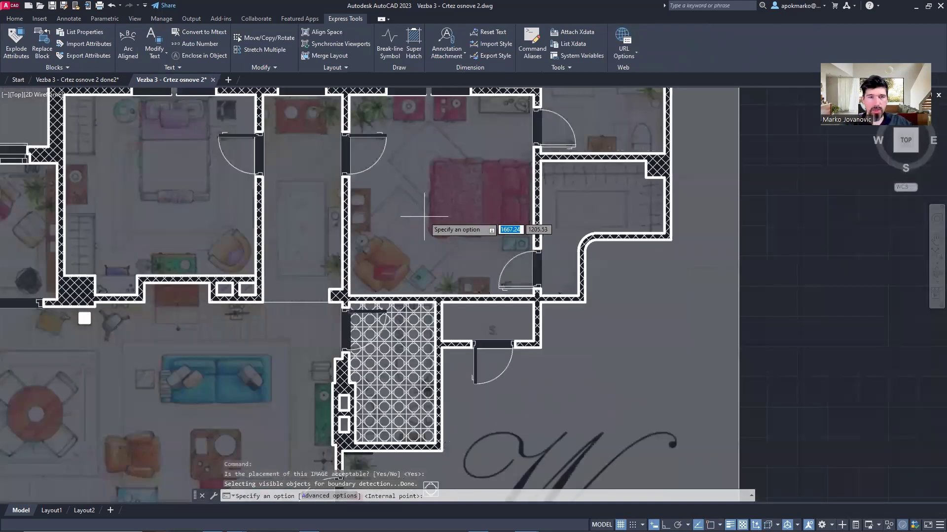
click(392, 244)
click(331, 197)
click(470, 321)
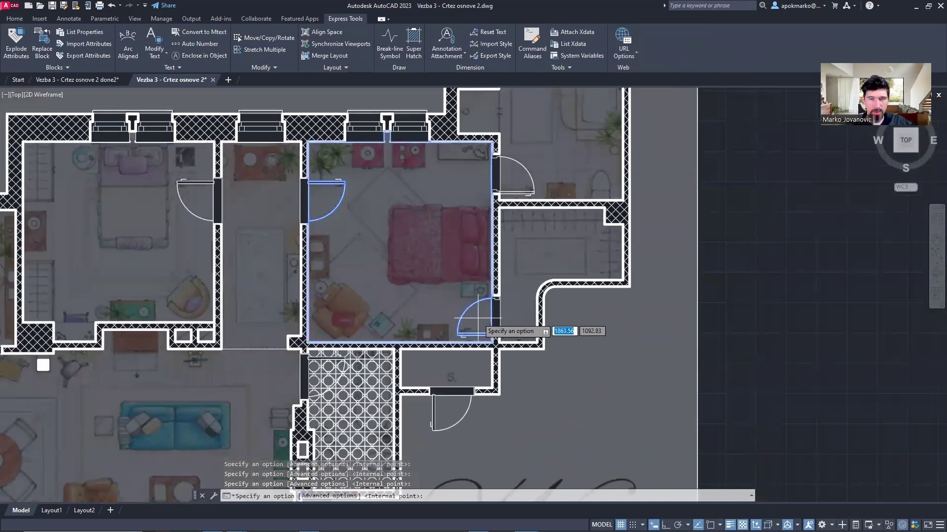
scroll(472, 340, up, 2)
scroll(476, 339, up, 2)
scroll(487, 275, down, 2)
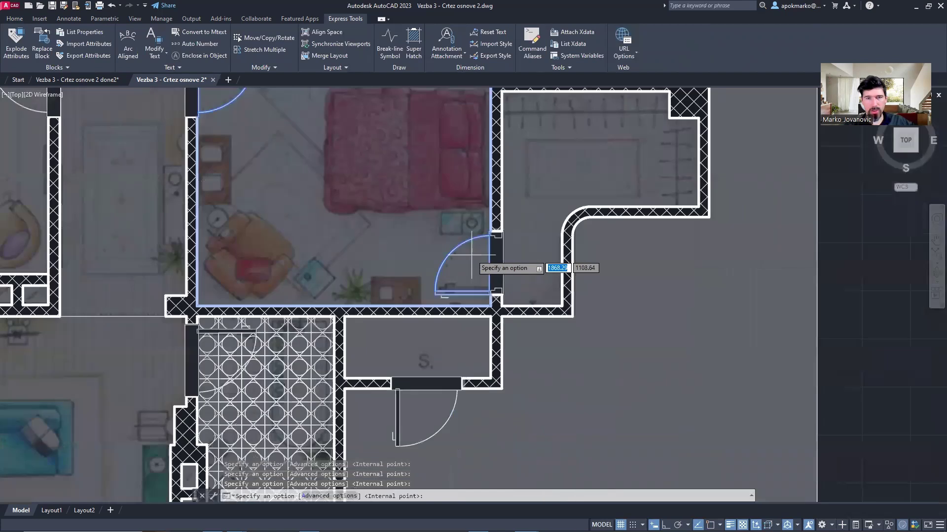
middle_drag(459, 154, 460, 309)
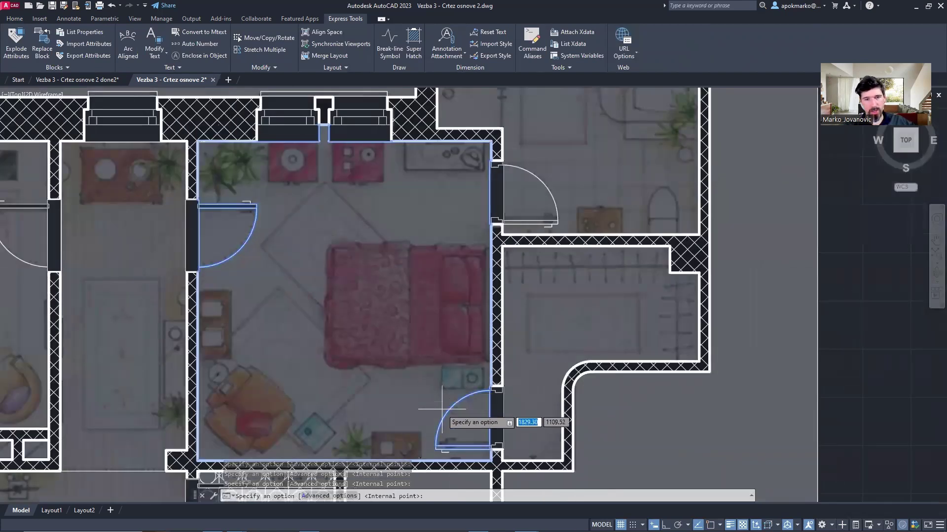
key(Return)
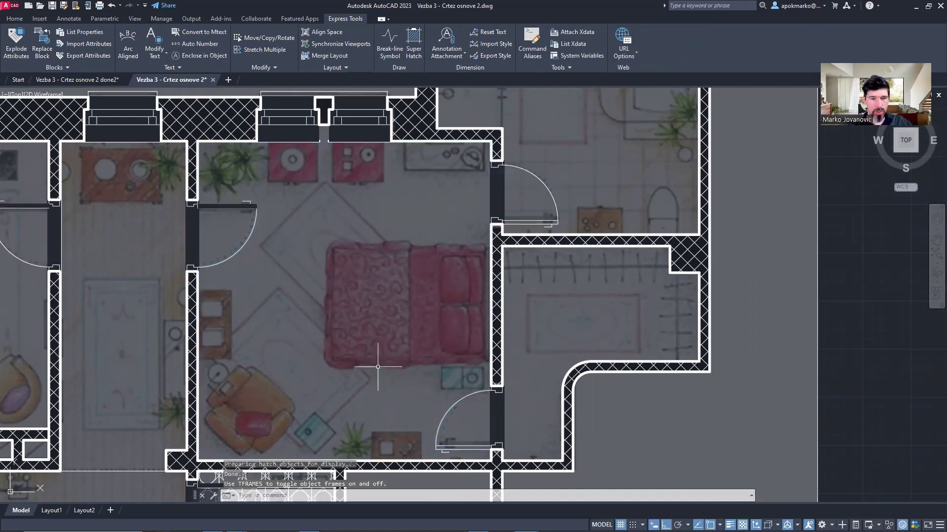
Step: Change the draw order of the red-bed room's parquet hatch so it displays over the reference plan image, and inspect the door area
scroll(367, 271, down, 2)
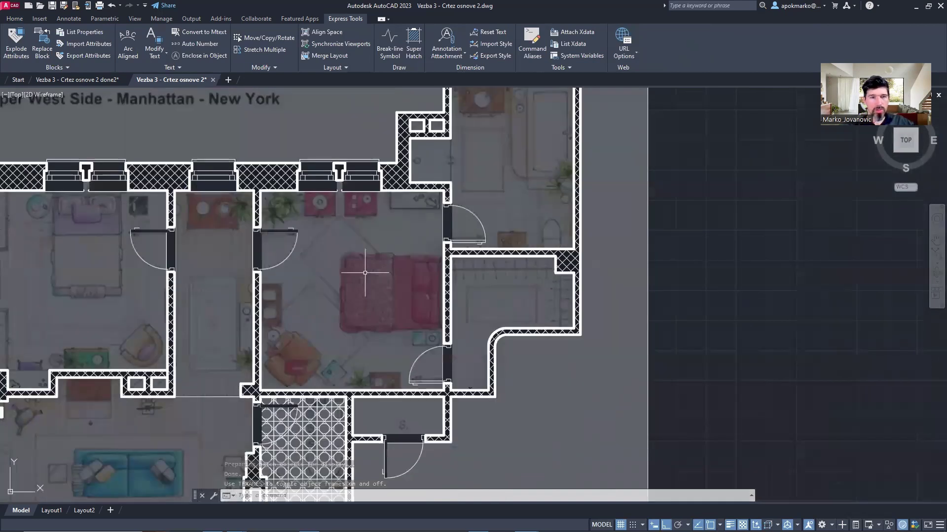
click(369, 266)
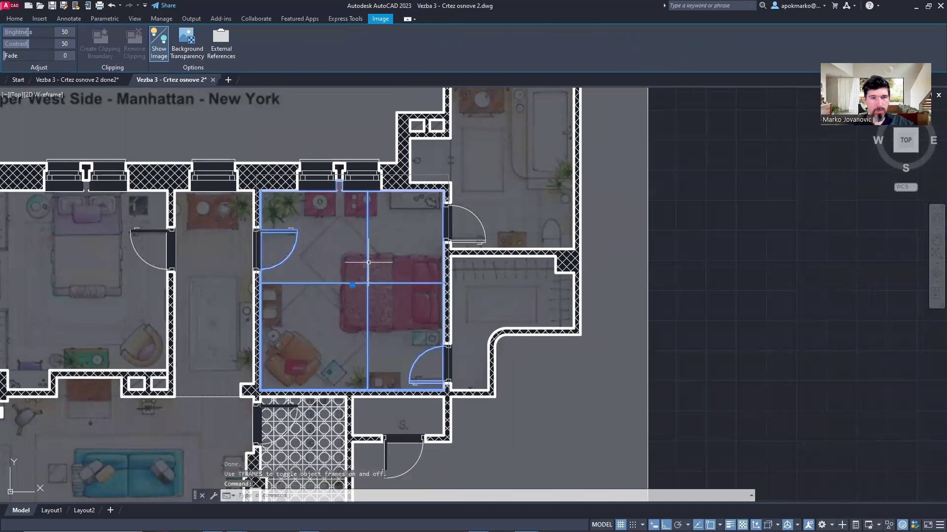
right_click(369, 262)
mouse_move(431, 379)
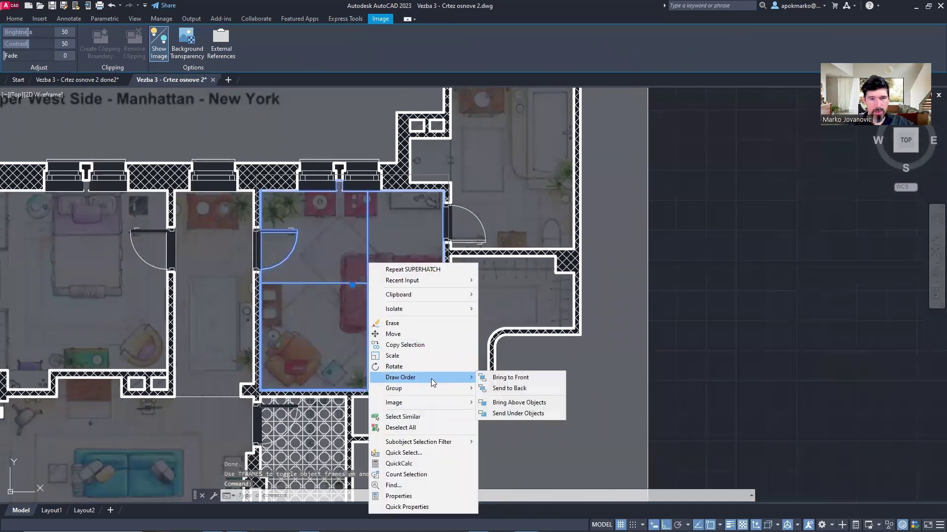
click(508, 388)
middle_drag(295, 303, 350, 270)
scroll(489, 361, up, 6)
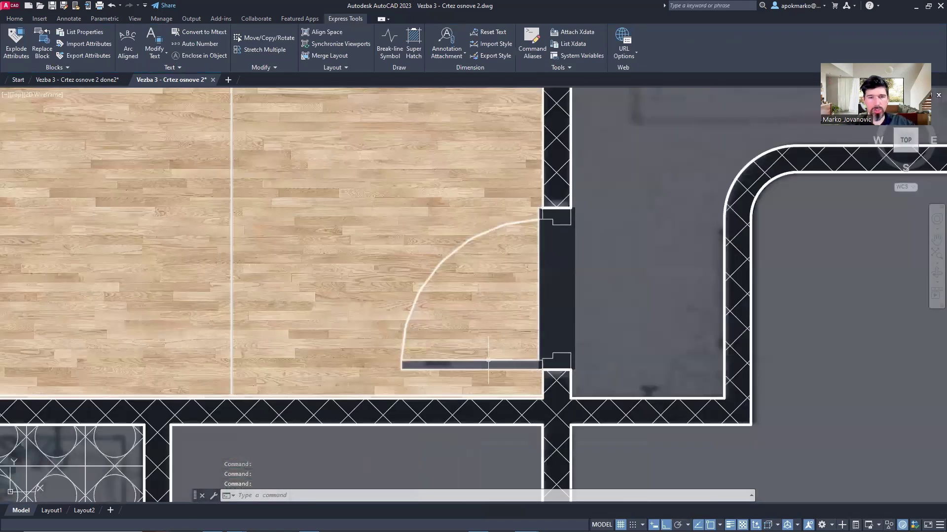
scroll(488, 361, up, 2)
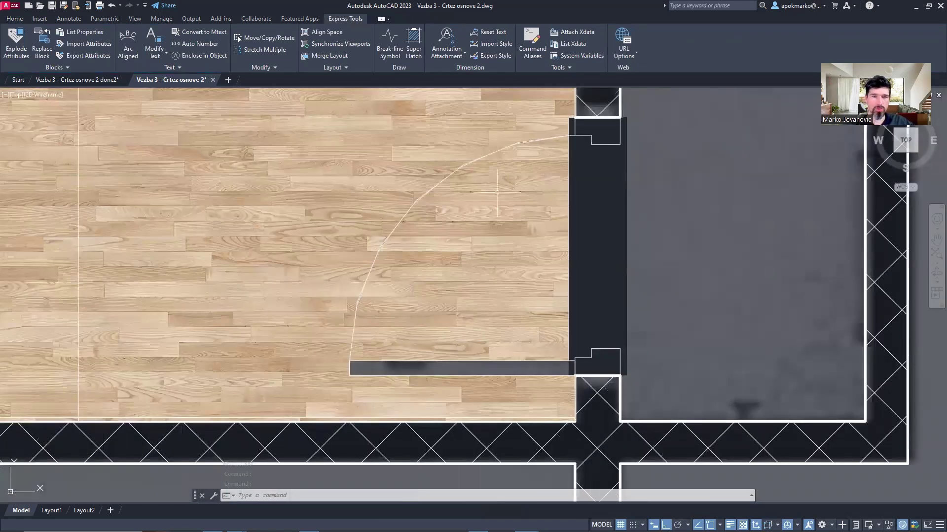
scroll(331, 286, down, 6)
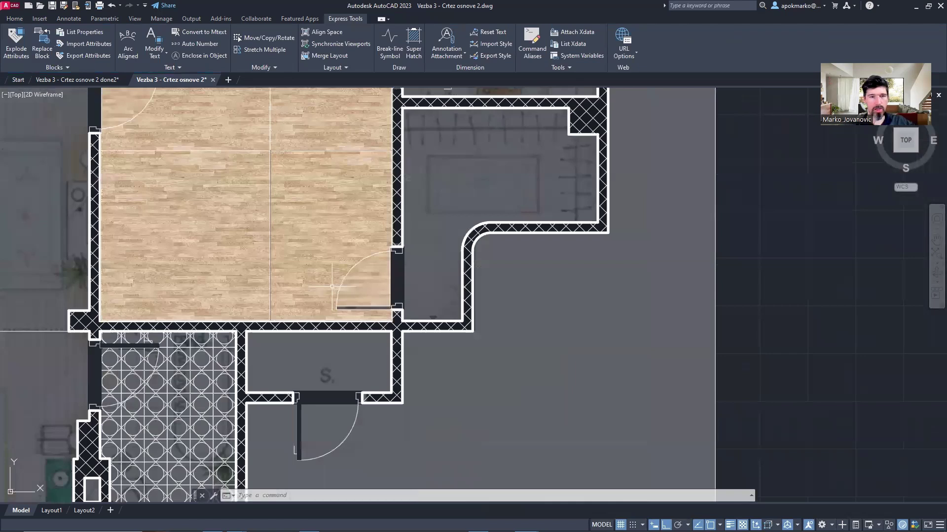
scroll(331, 287, up, 1)
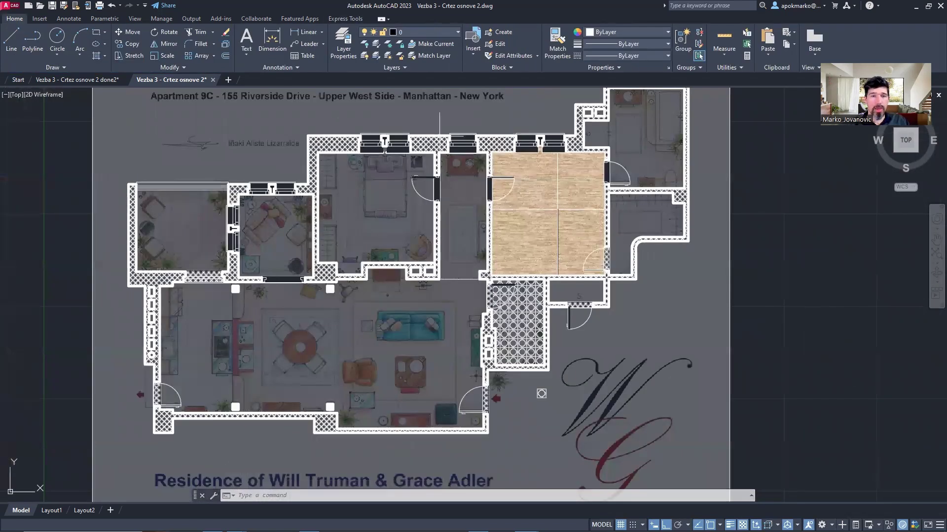
Step: Turn the current layer 0 off to see which hatches it holds, and turn it back on
click(321, 142)
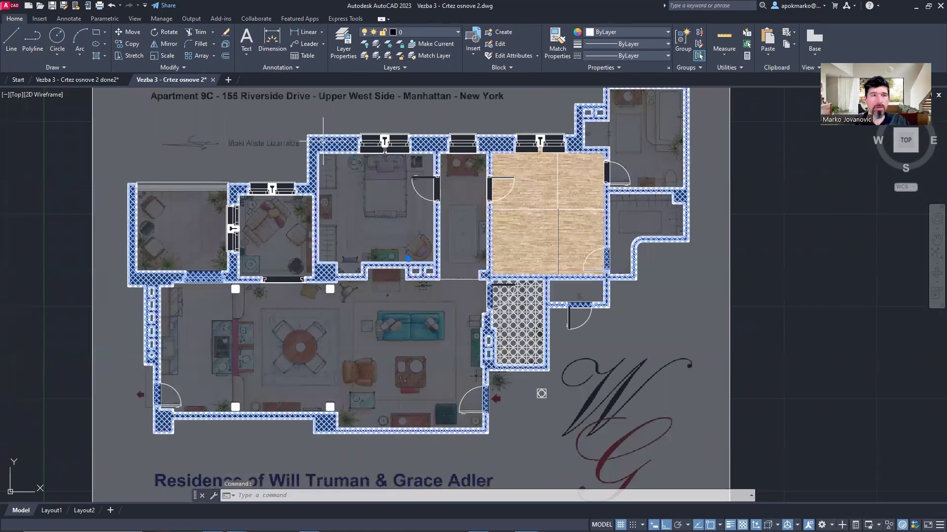
click(14, 19)
click(425, 35)
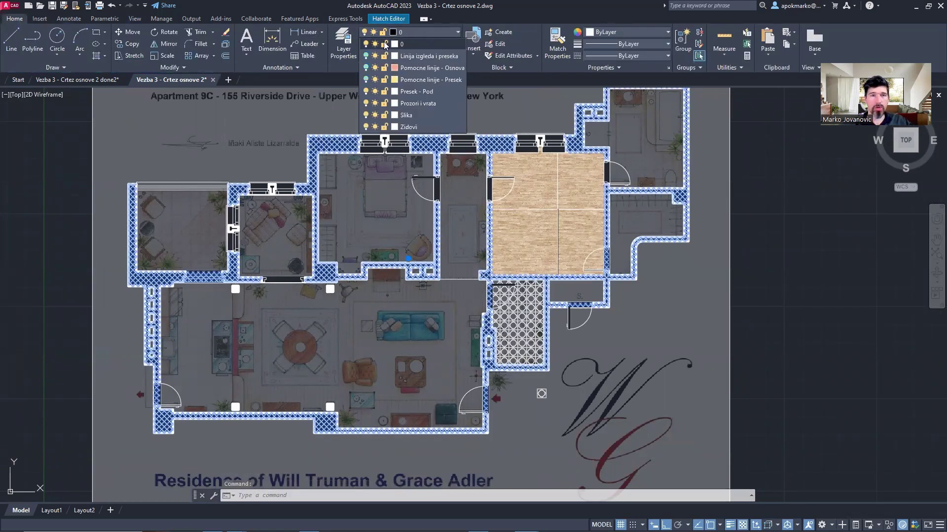
click(367, 47)
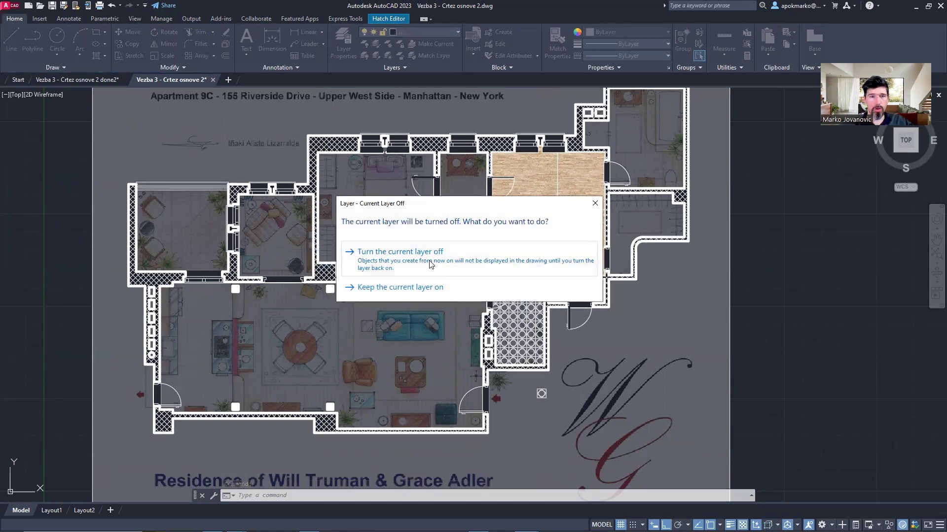
click(430, 264)
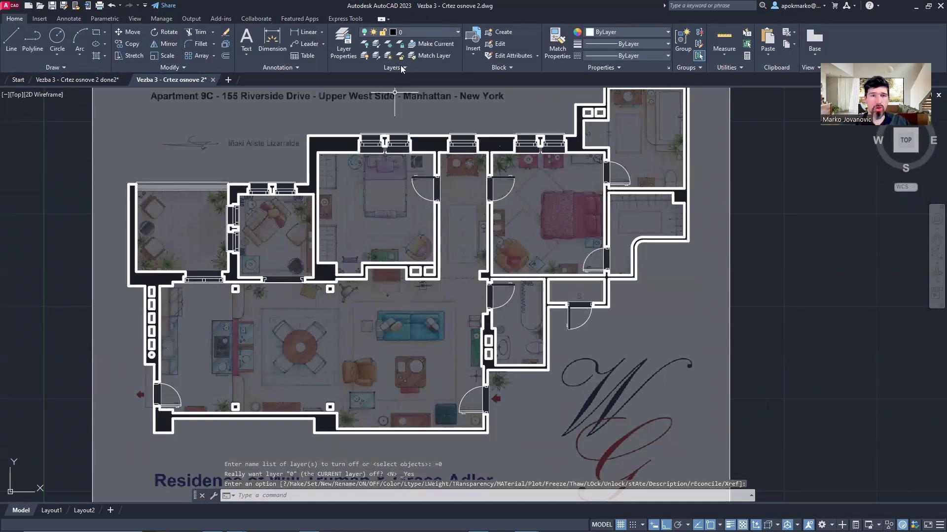
click(365, 33)
click(368, 45)
middle_drag(379, 218, 345, 222)
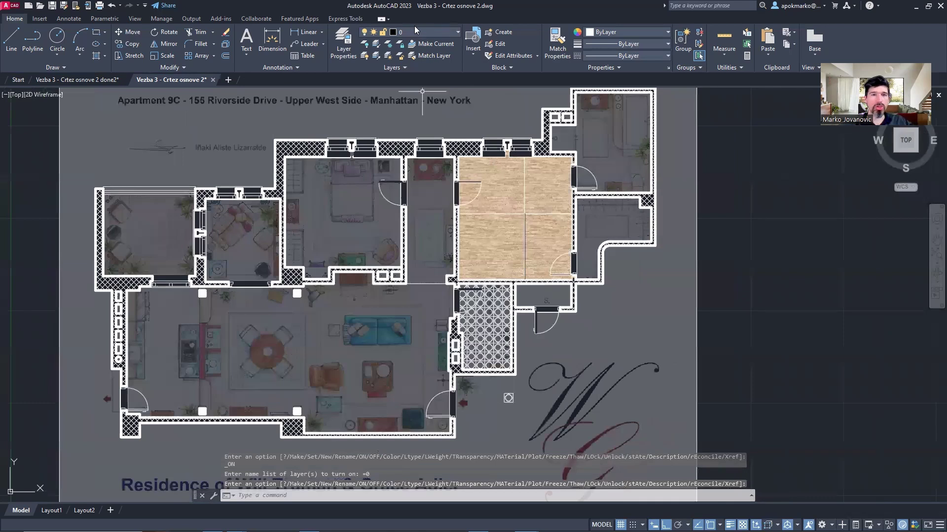
Step: Examine the drawing's existing layers in the Layer Properties Manager, and close it
text(la)
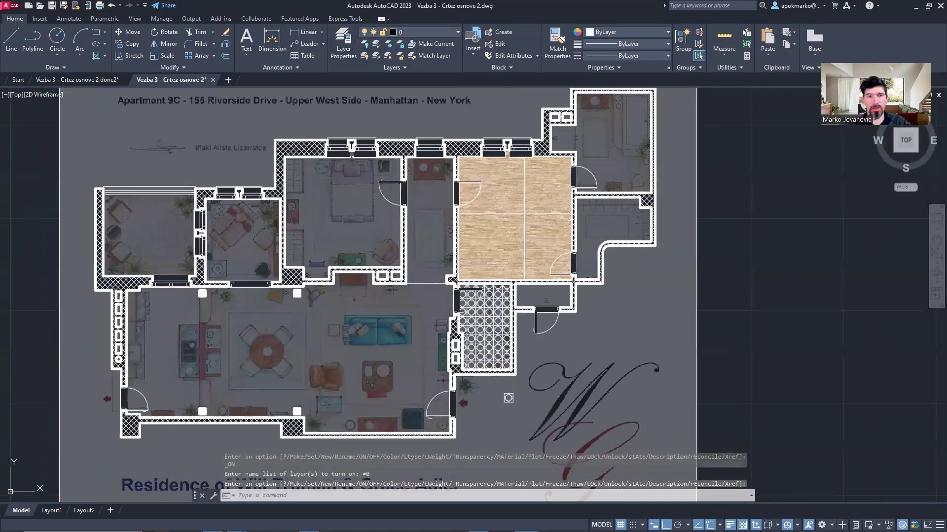
key(Return)
click(31, 30)
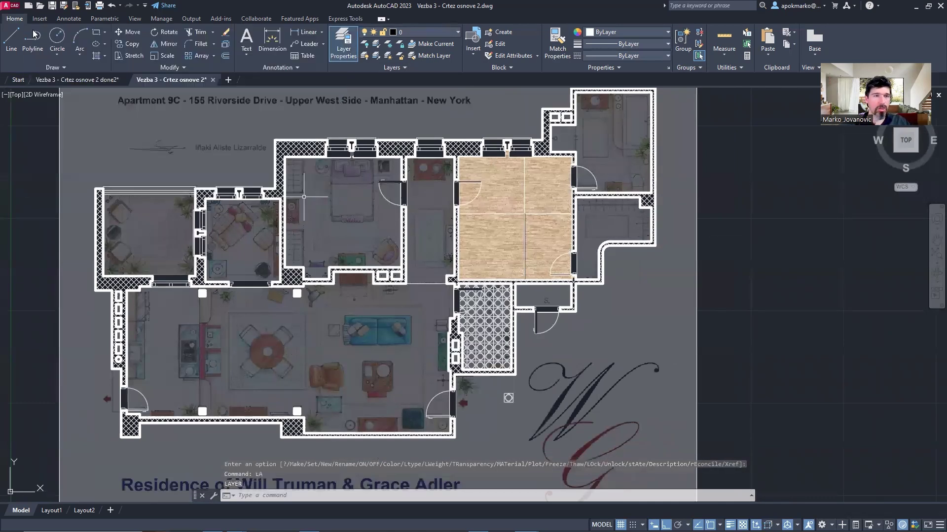
click(345, 49)
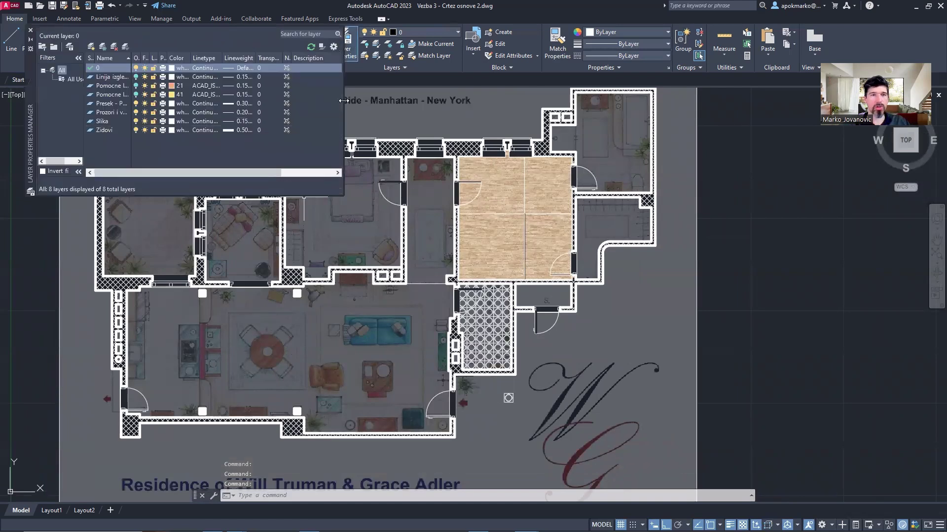
click(30, 30)
text(la)
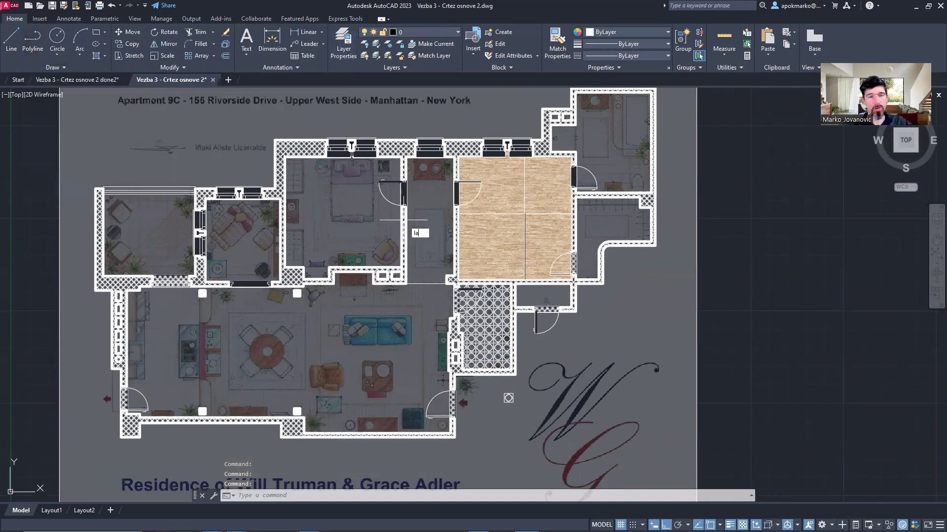
key(Return)
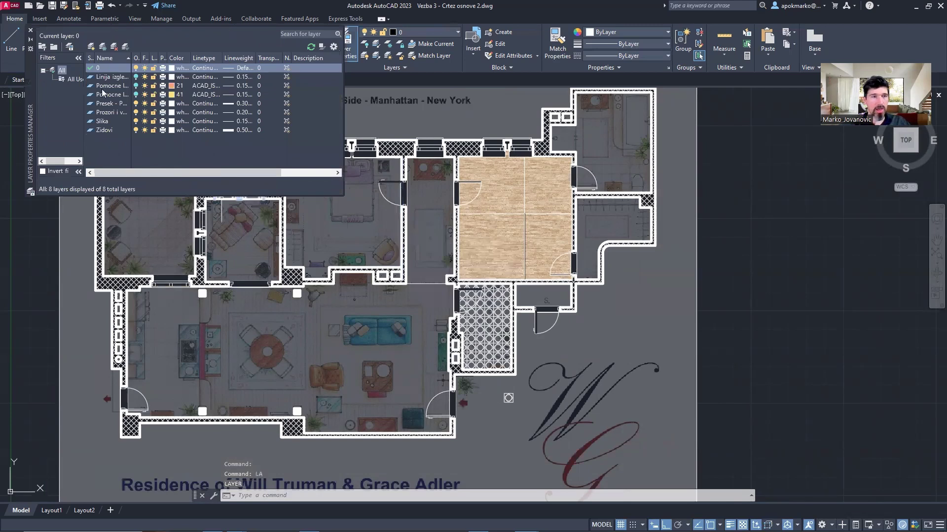
click(30, 30)
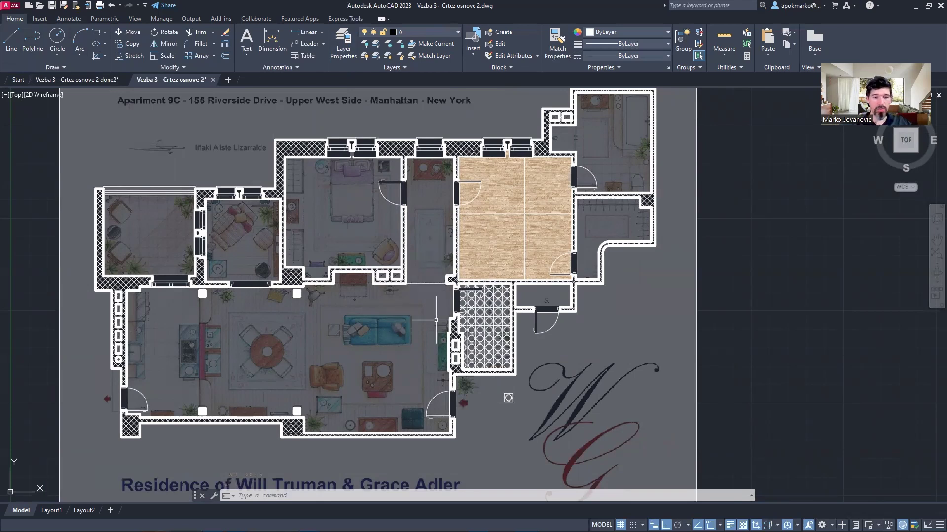
Step: Set the HPLAYER system variable to a layer named hatch
text(hplayer)
key(Return)
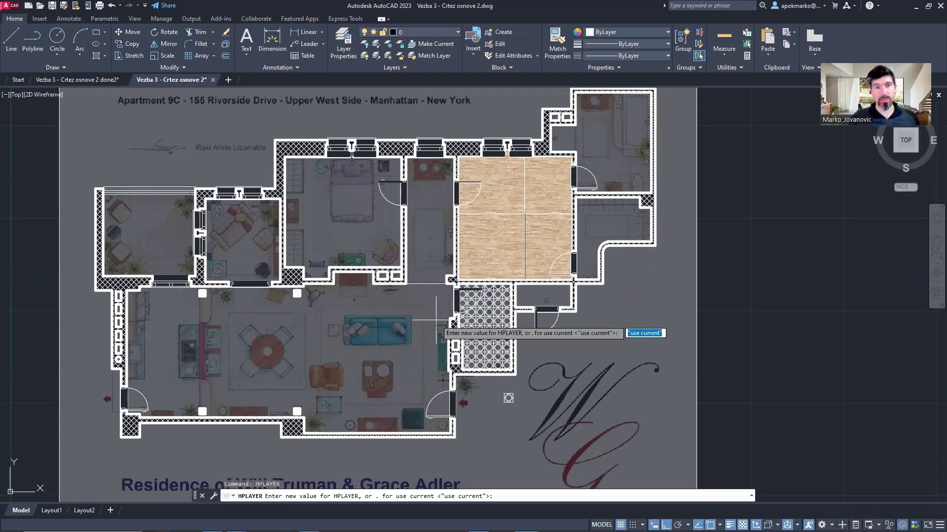
text(hatch)
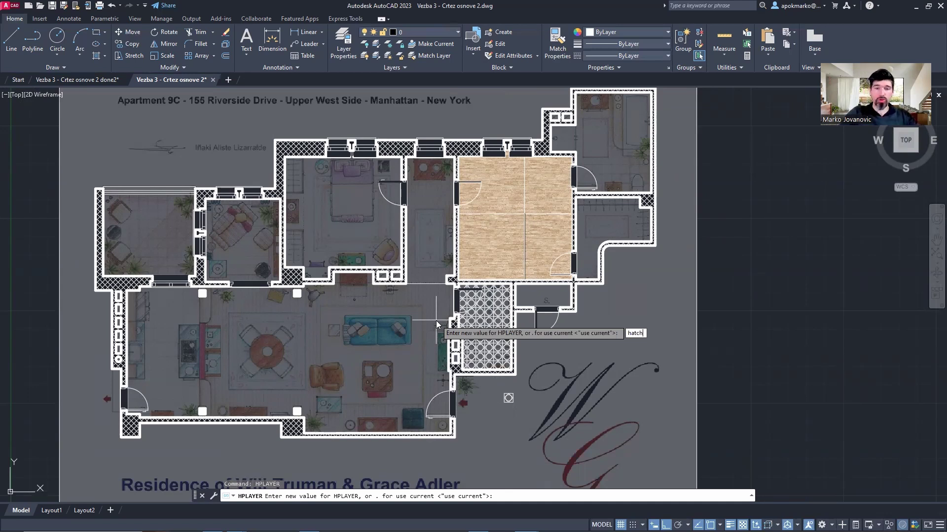
key(Return)
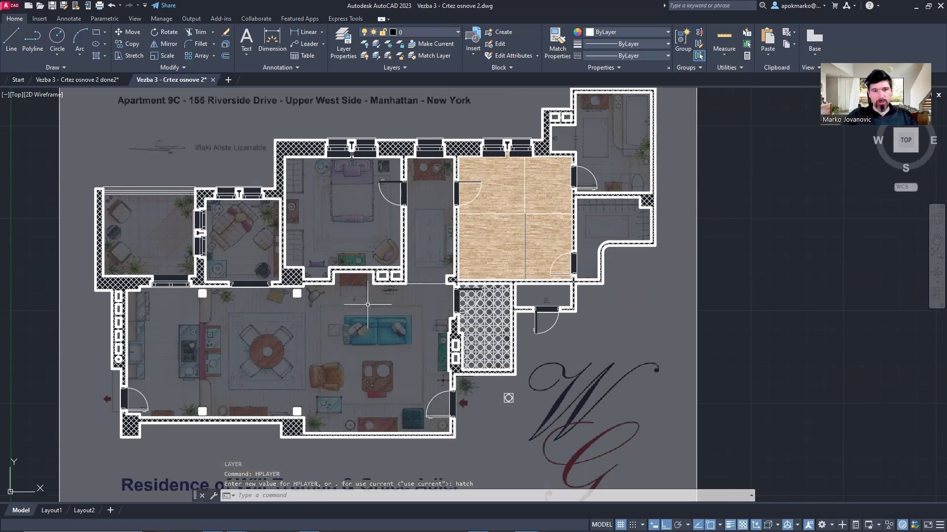
Step: Fill the large living and dining room with a solid orange hatch, colour 248,153,30, at transparency 76
middle_drag(374, 334, 387, 330)
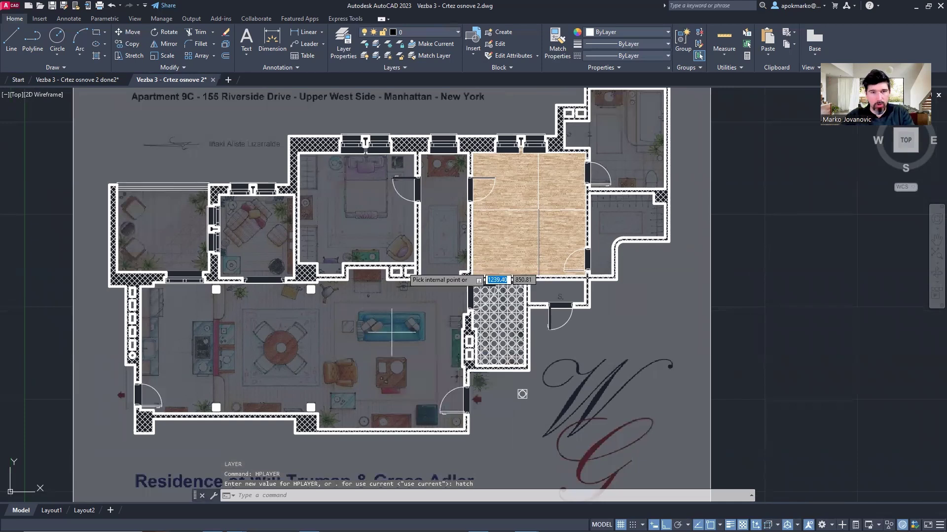
text(h)
key(Return)
click(339, 320)
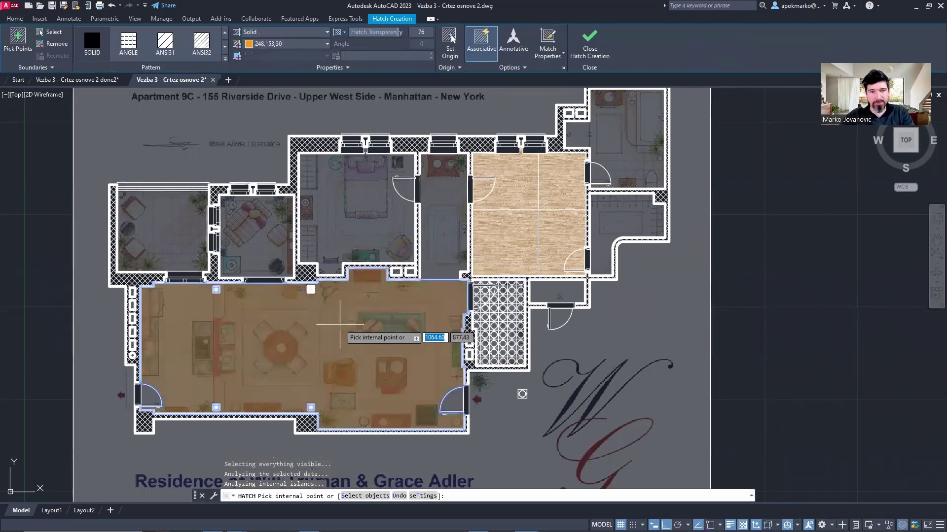
key(Return)
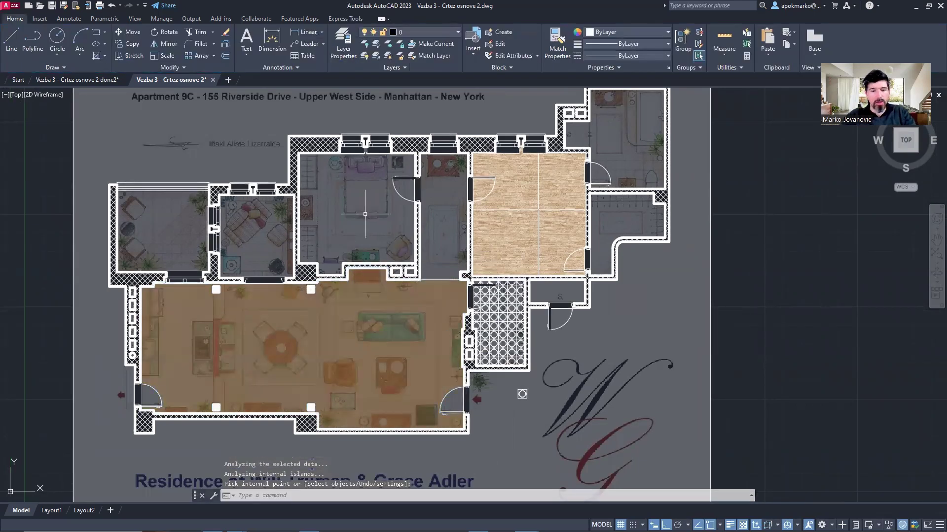
Step: Check the layer list in the Layer Properties Manager, and turn the hatch layer off to hide the orange living room fill
text(la)
key(Return)
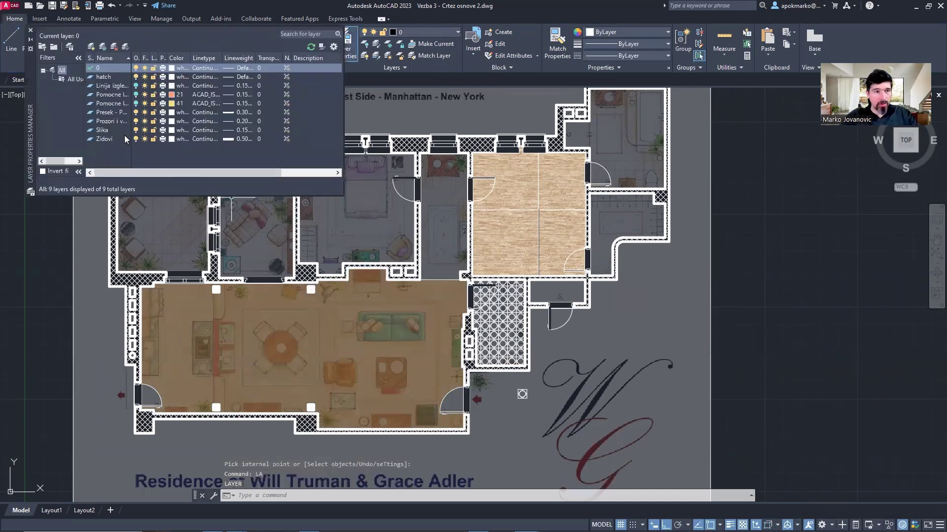
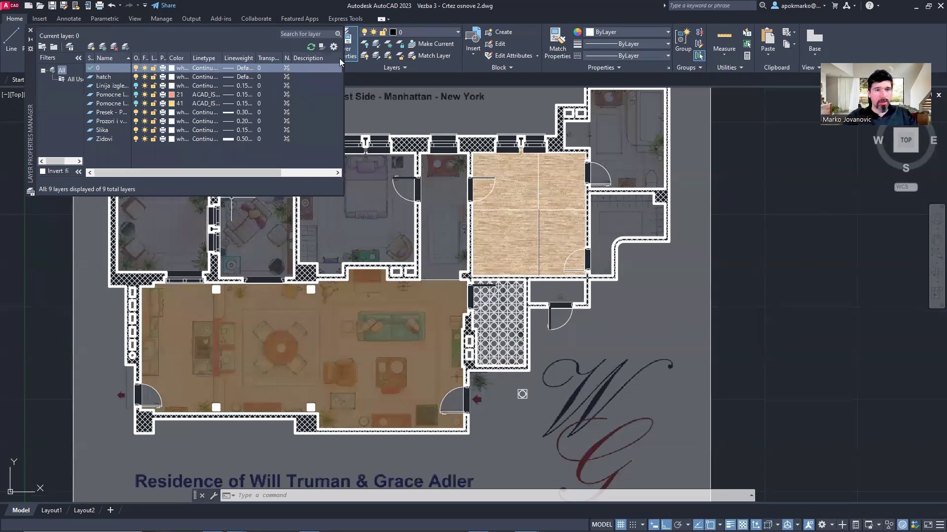
click(30, 30)
click(433, 31)
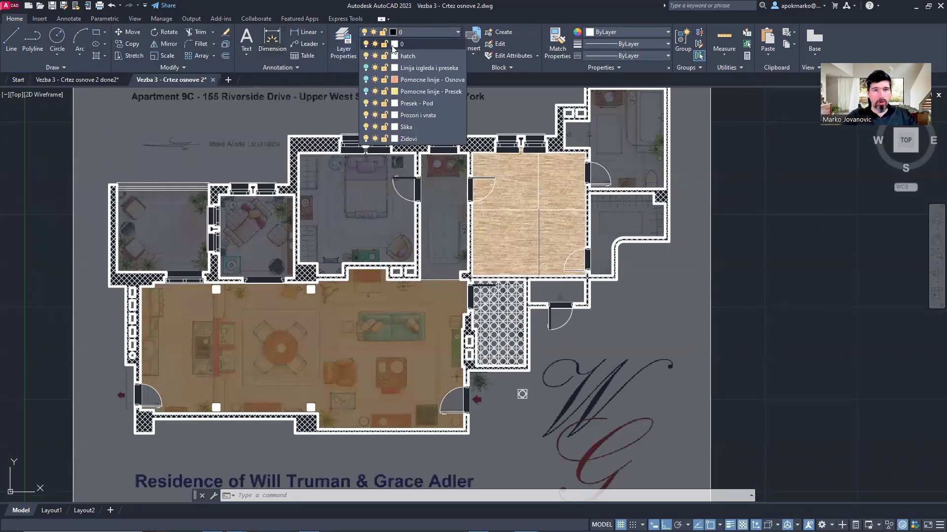
click(366, 56)
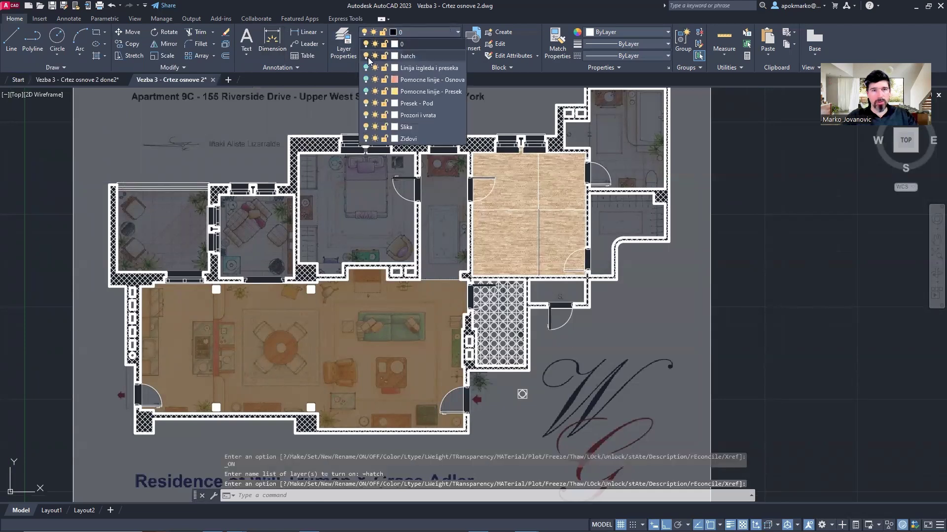
click(366, 56)
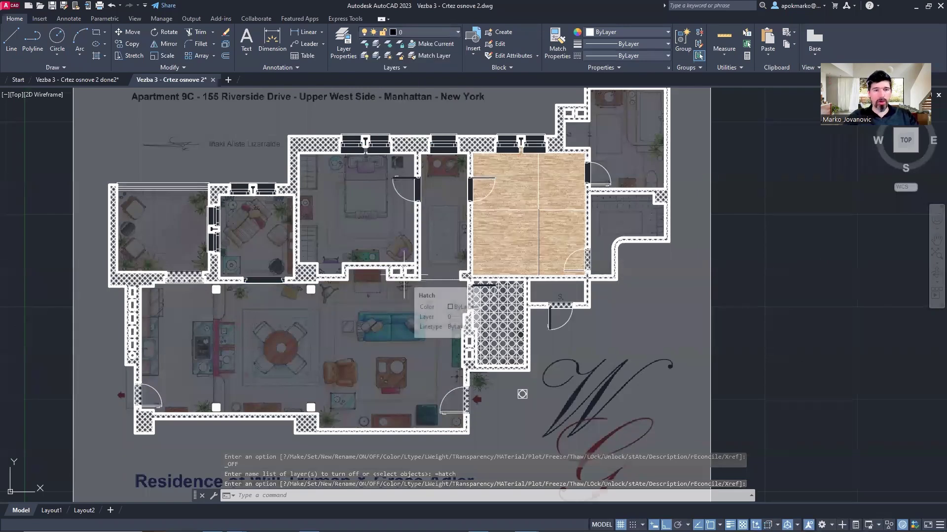
scroll(403, 286, down, 2)
scroll(444, 233, up, 2)
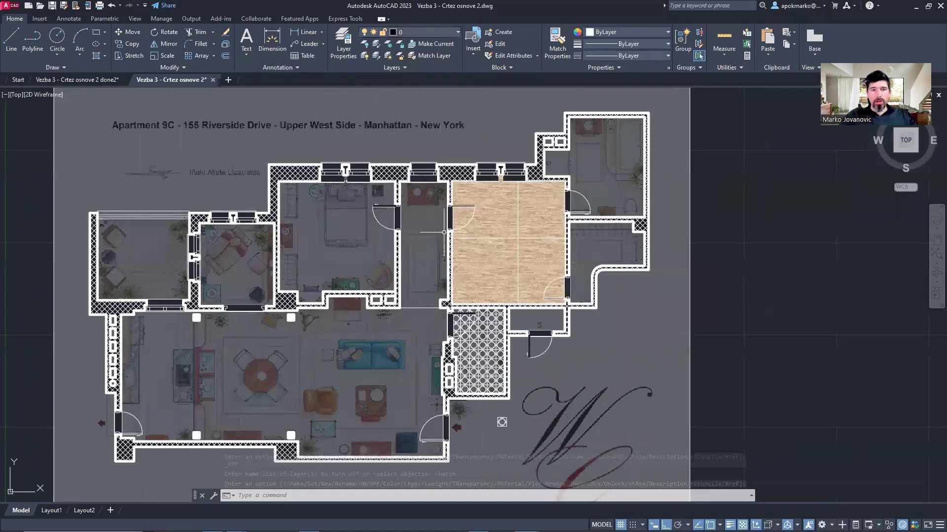
scroll(444, 231, down, 2)
scroll(439, 244, up, 2)
scroll(439, 244, down, 2)
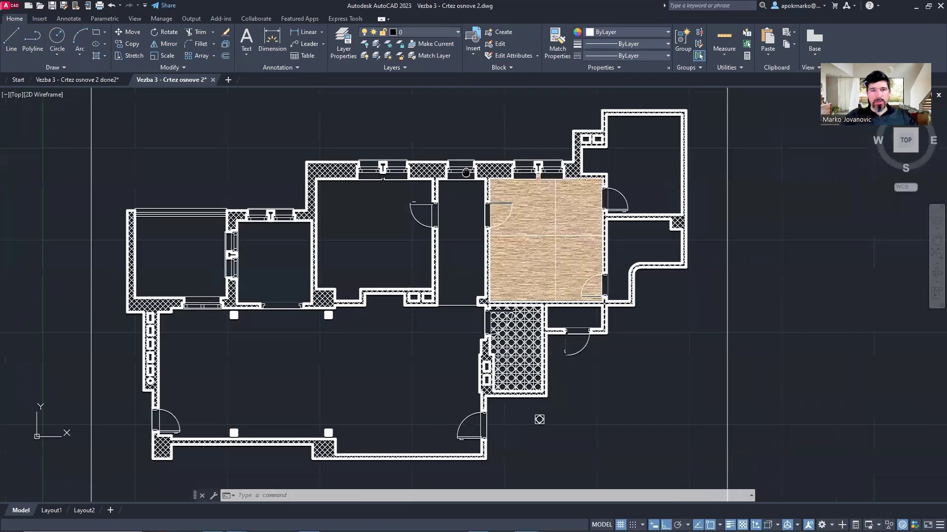
scroll(386, 321, up, 2)
scroll(498, 236, down, 3)
scroll(482, 173, up, 4)
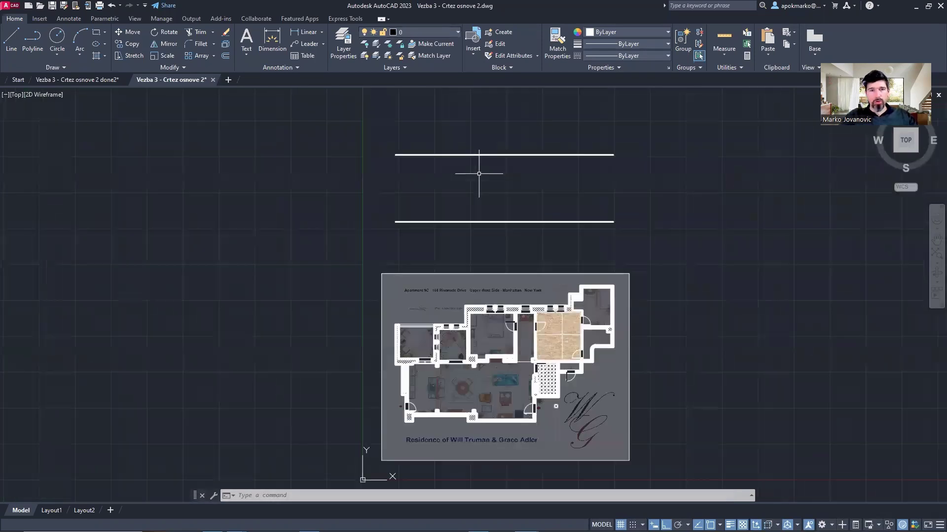
Step: Switch to the drawing Vezba 3 - Crtez osnove 2 done2 and bring its apartment section with the balcony railing into view
middle_drag(484, 173, 399, 205)
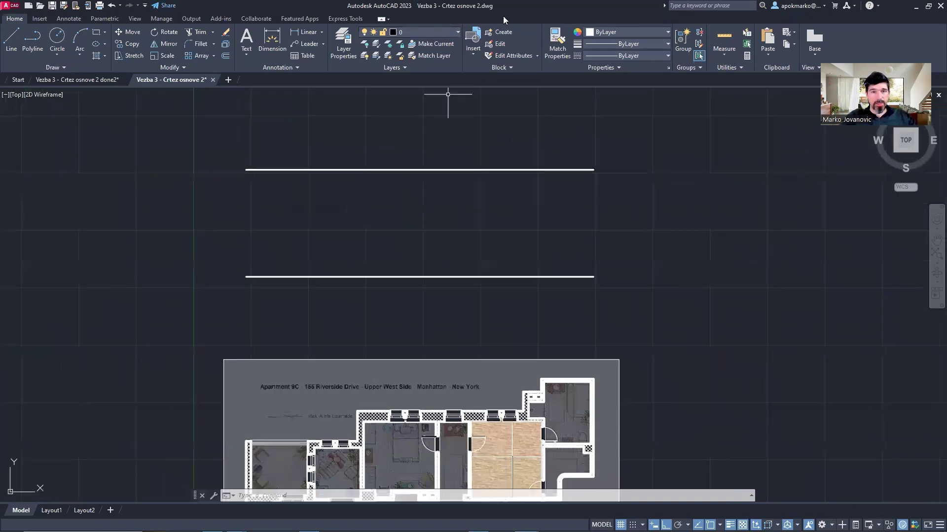
key(ctrl+Tab)
mouse_move(262, 229)
middle_down()
mouse_move(239, 218)
mouse_move(221, 226)
mouse_move(314, 227)
middle_up()
scroll(213, 250, up, 2)
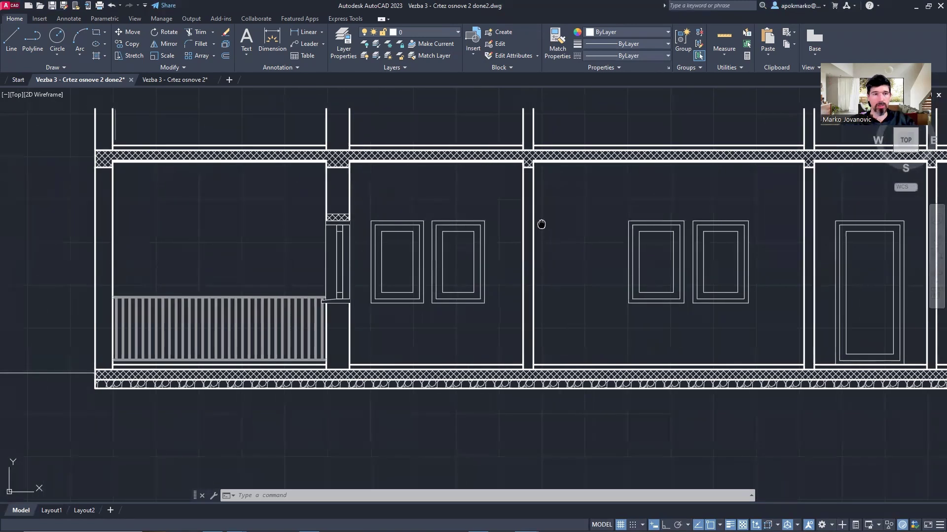
middle_drag(542, 223, 520, 241)
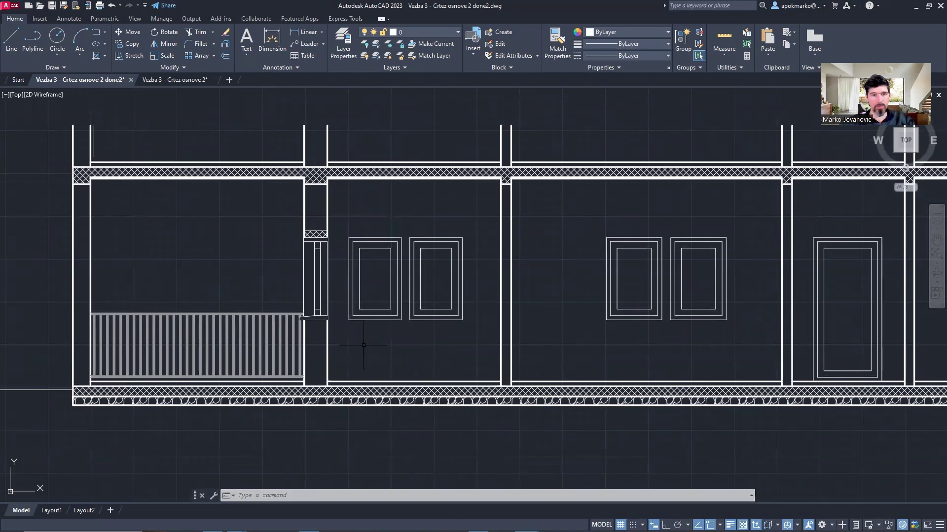
Step: Switch to File Explorer and open the Prilozi folder inside Vezbe 2 > Prilozi-20230316T140259Z-001
key(alt+Tab)
click(222, 382)
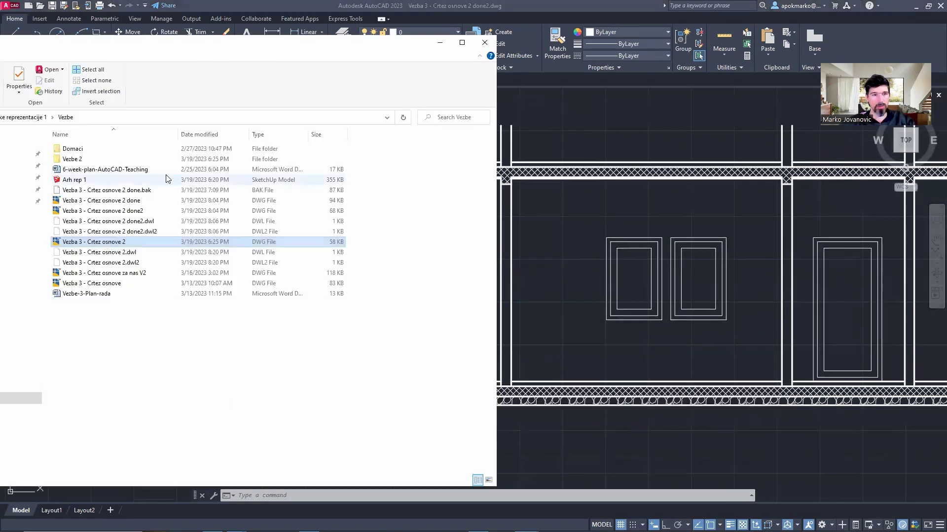
click(88, 160)
double_click(89, 159)
double_click(82, 148)
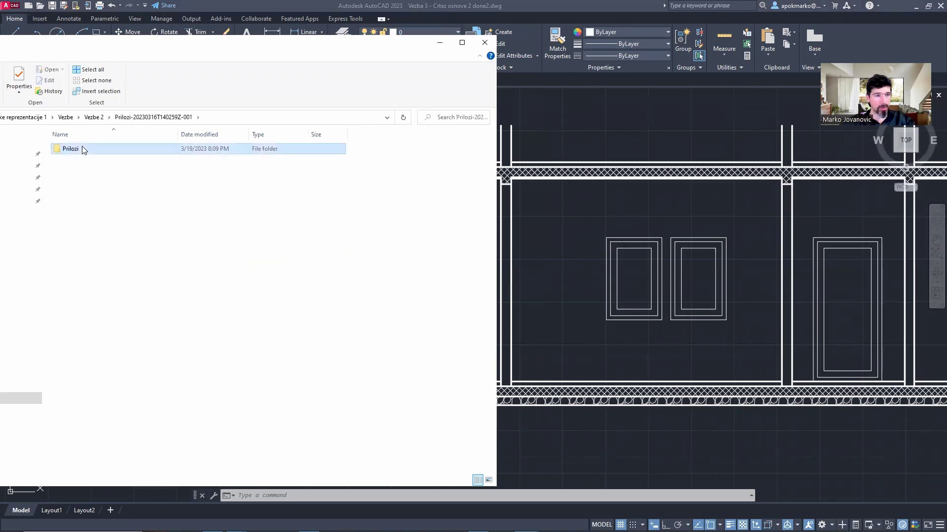
double_click(82, 149)
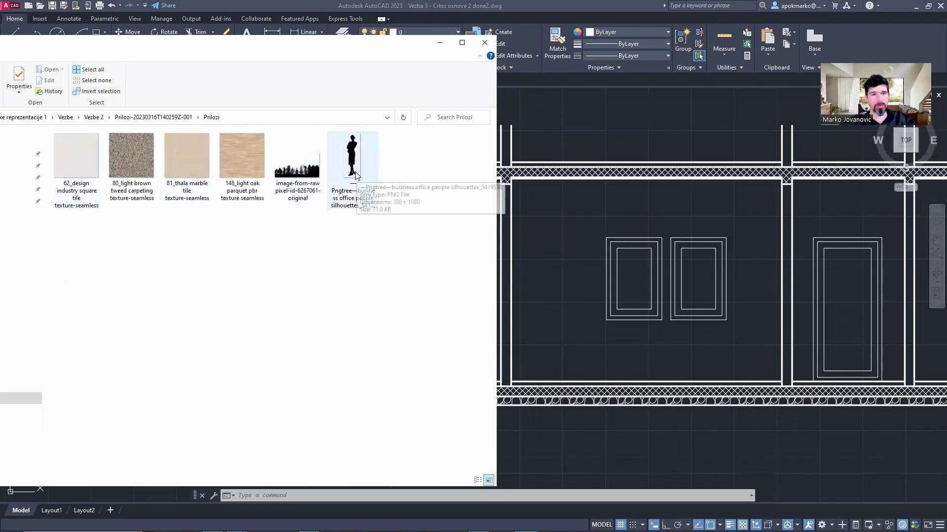
Step: Insert the Pngtree business office people silhouette PNG into the section, at the wall and floor corner of the middle room, with rotation 0
mouse_move(352, 170)
mouse_down()
mouse_move(377, 207)
mouse_move(402, 221)
mouse_move(359, 179)
mouse_up()
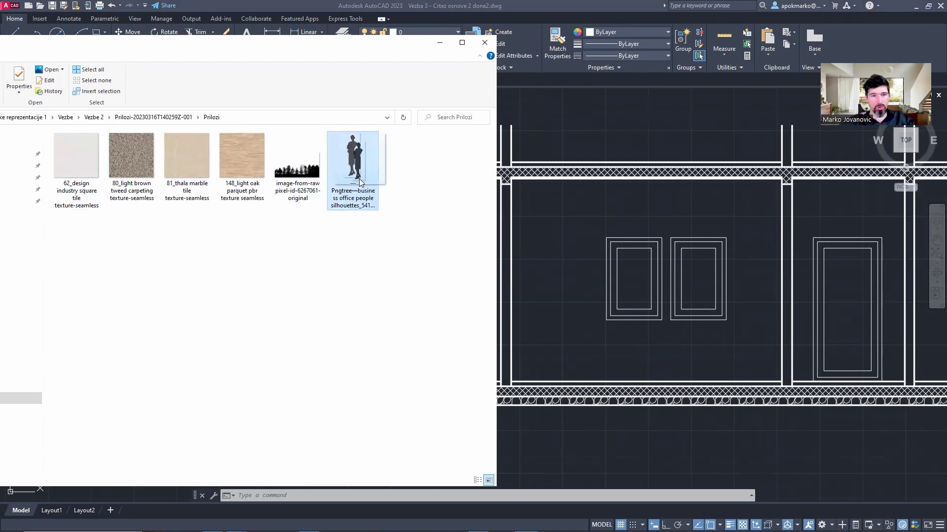
right_click(353, 168)
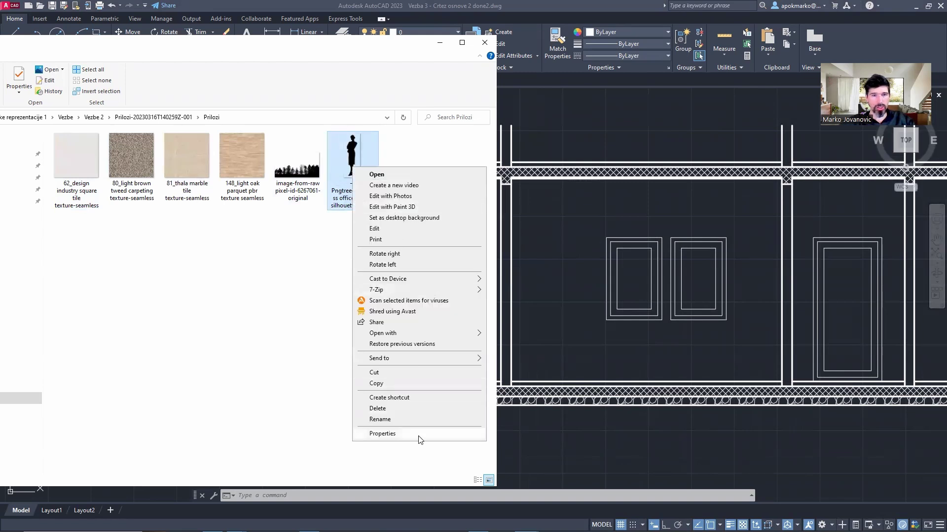
click(306, 291)
drag(345, 45, 285, 39)
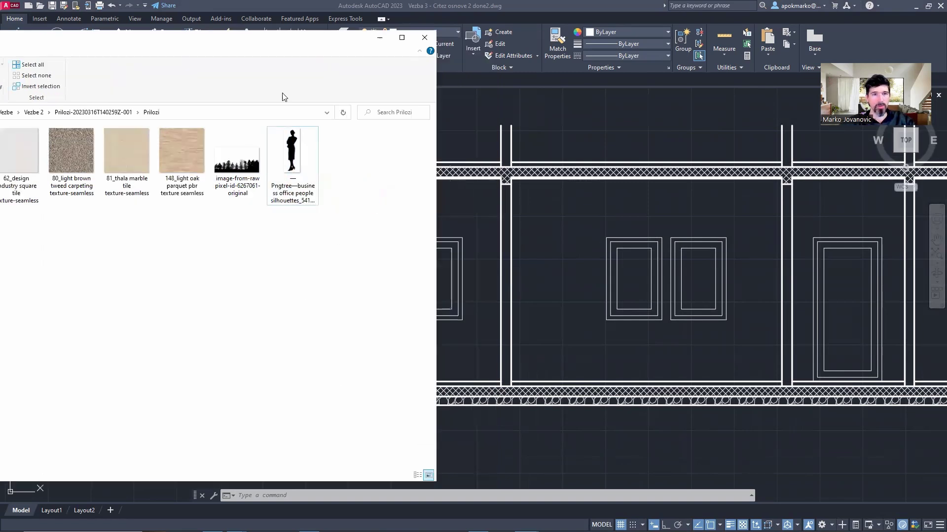
click(292, 167)
drag(291, 156, 556, 253)
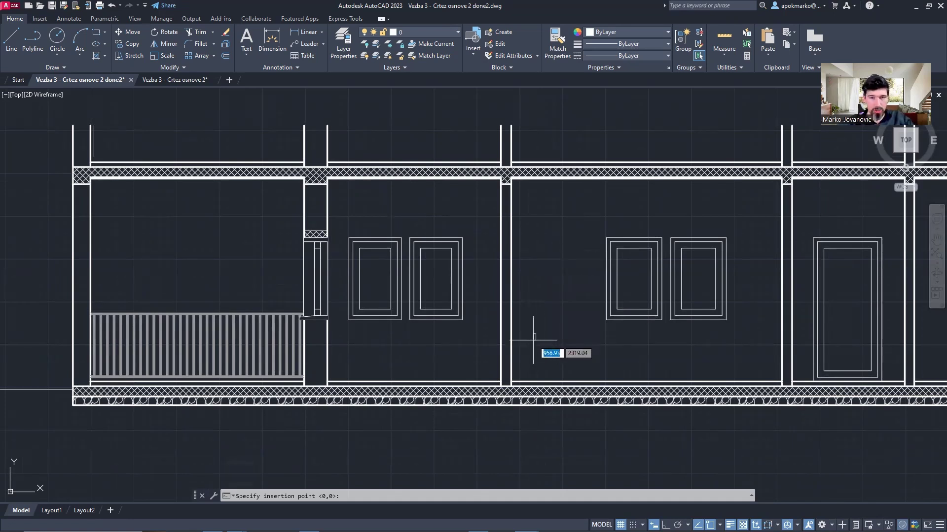
click(511, 381)
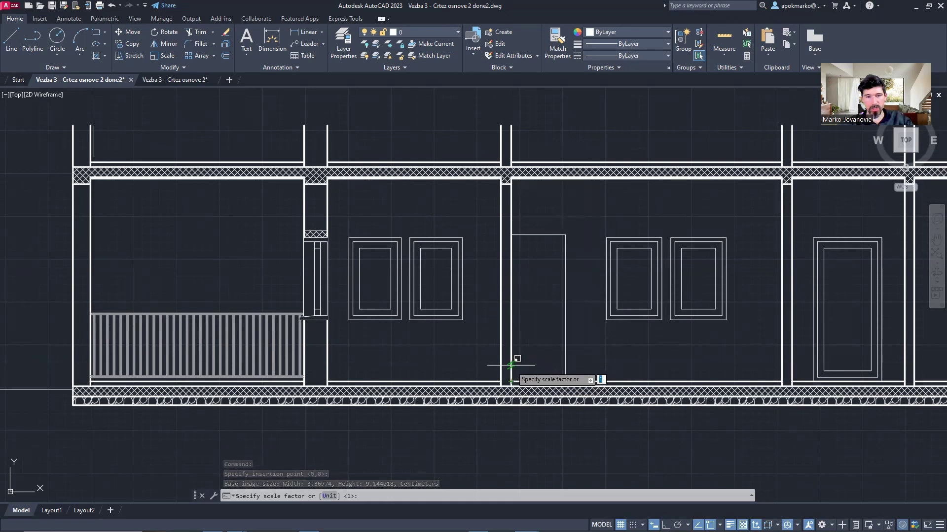
click(510, 370)
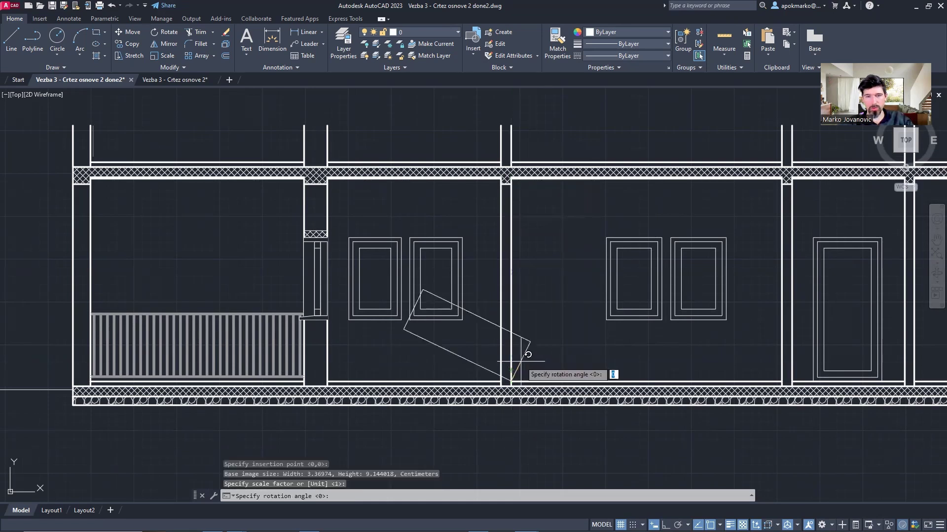
key(Return)
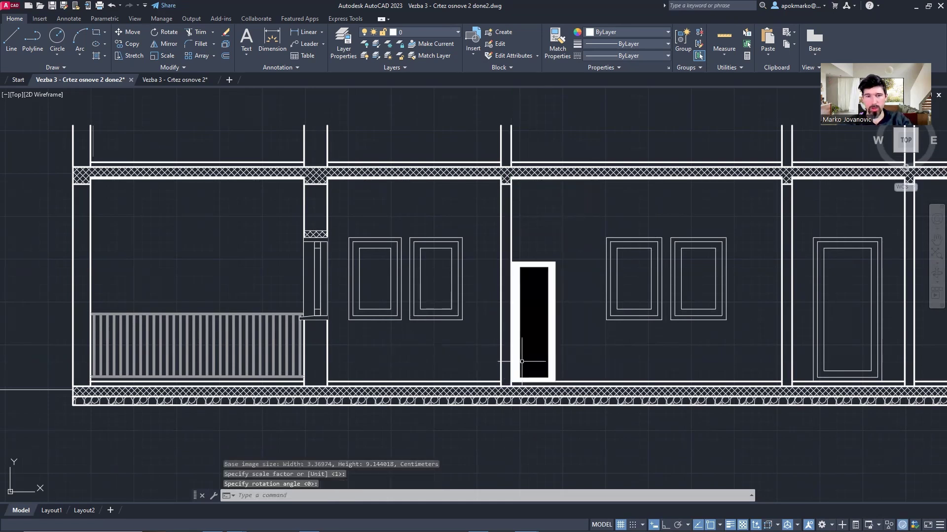
Step: Turn on background transparency for the inserted silhouette image
scroll(543, 285, up, 3)
click(581, 338)
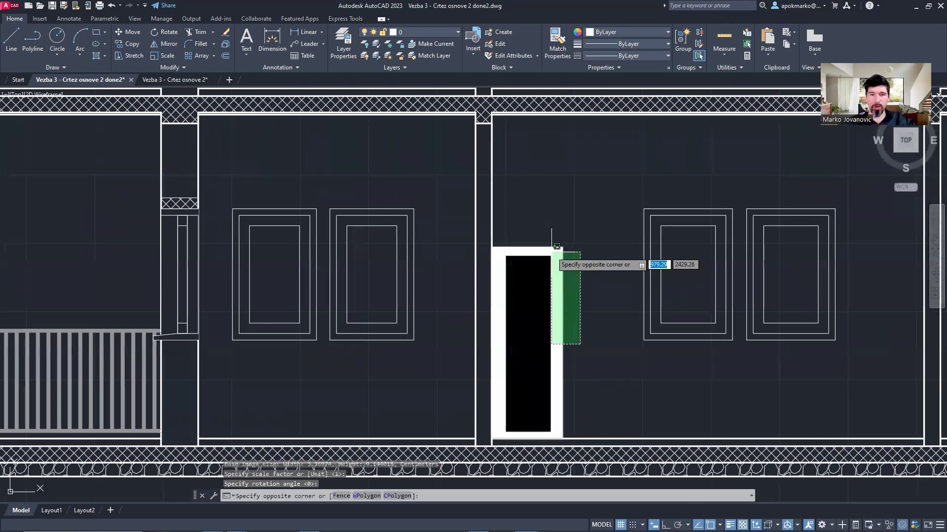
click(553, 247)
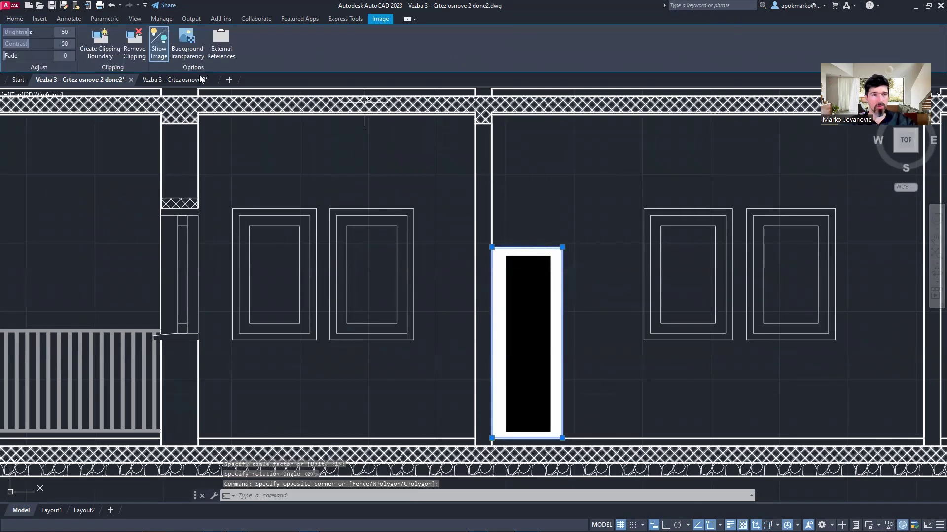
click(183, 53)
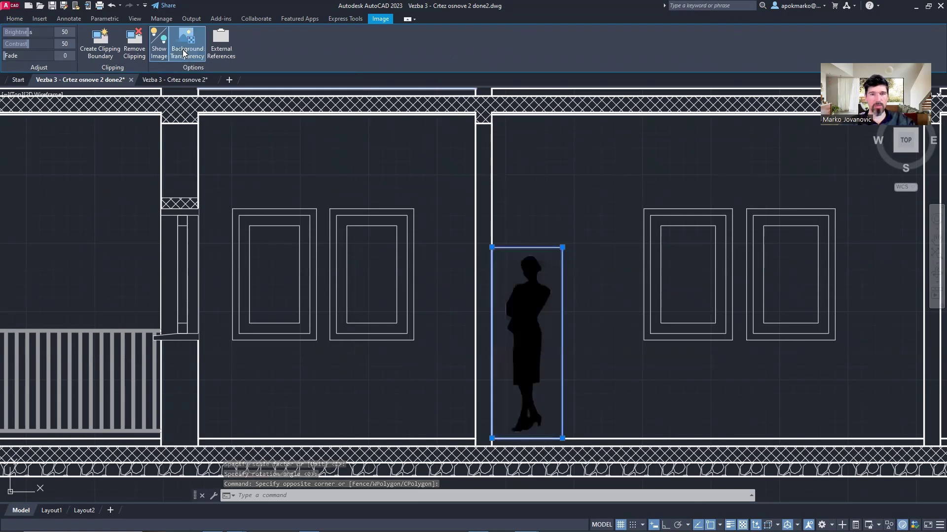
key(Escape)
Step: Move the silhouette image down so that the woman's shoe sole rests on the room's floor line
click(562, 306)
middle_drag(552, 305, 488, 307)
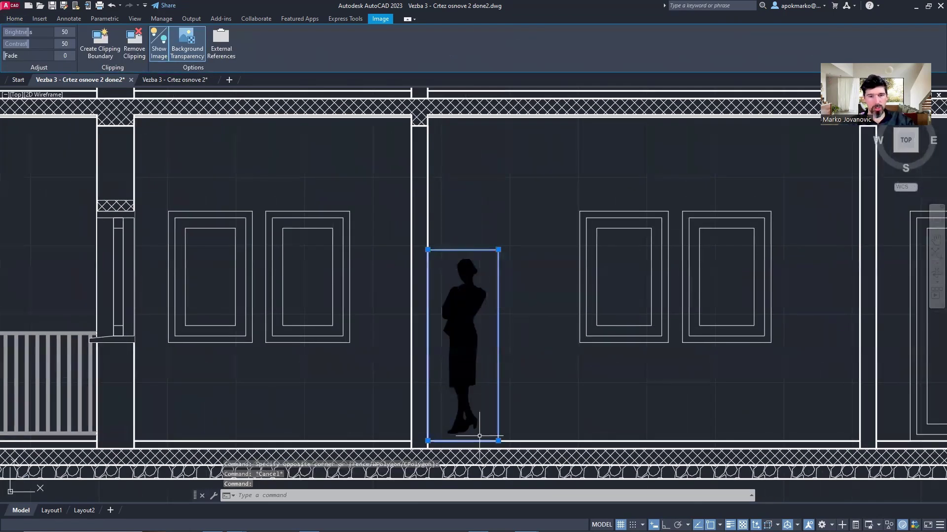
scroll(473, 435, up, 4)
text(m)
key(Return)
scroll(473, 435, up, 6)
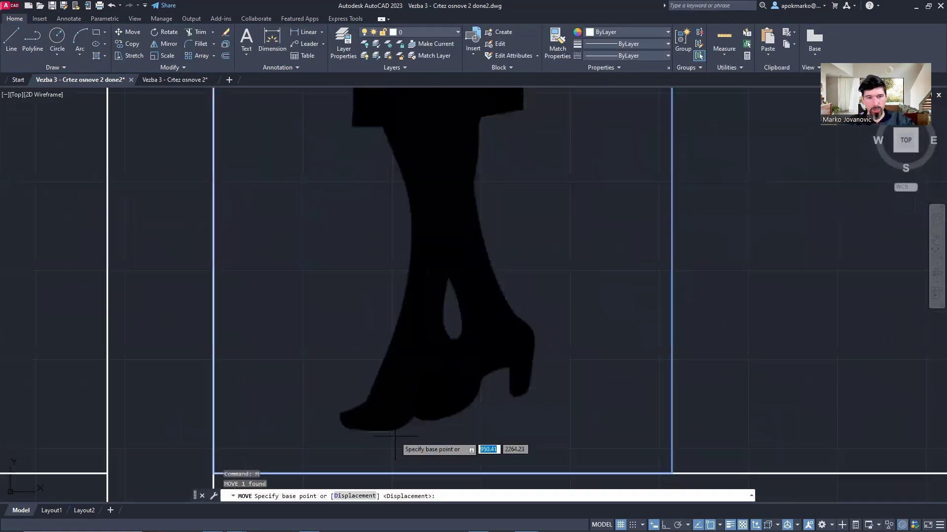
click(462, 252)
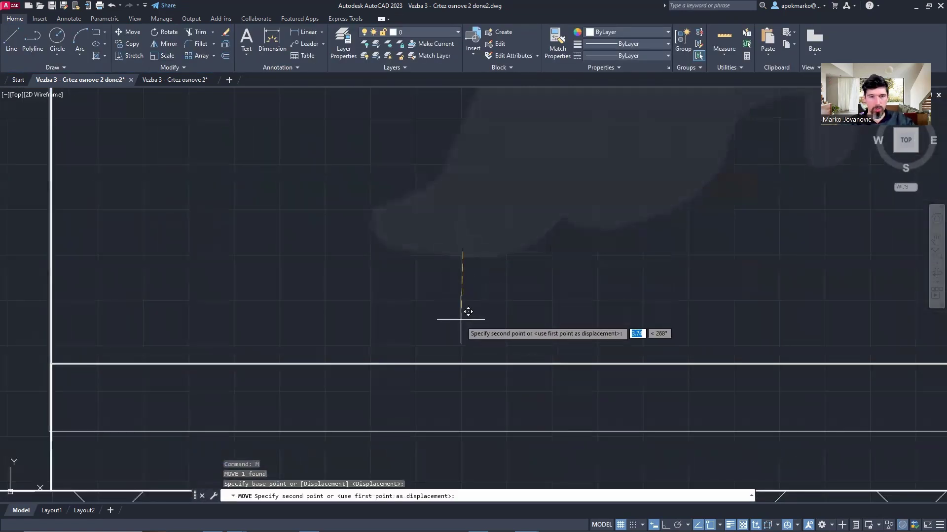
click(467, 355)
scroll(468, 345, down, 6)
scroll(470, 333, down, 4)
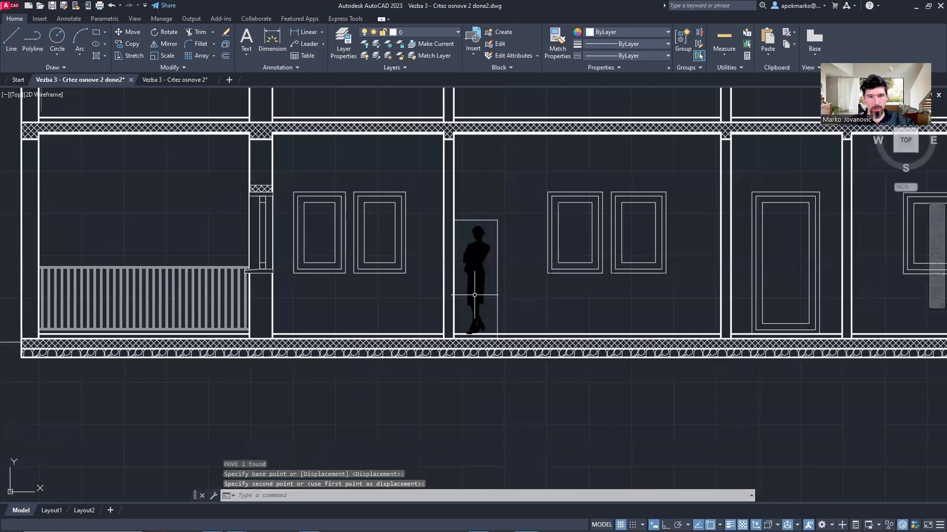
Step: Scale the silhouette image from its feet by reference, using the figure's height from floor to head as reference and 175 as new length
scroll(475, 303, up, 2)
click(472, 174)
text(sc)
key(Return)
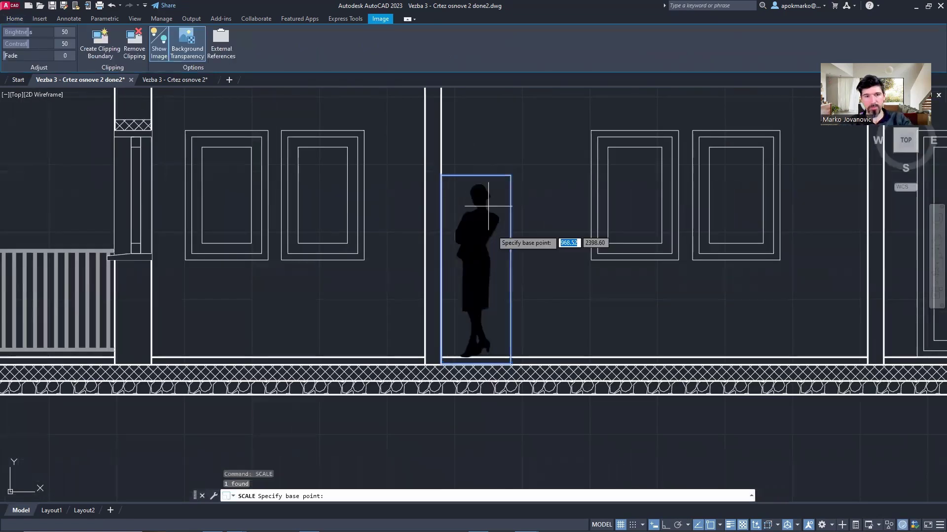
scroll(475, 364, up, 4)
click(478, 356)
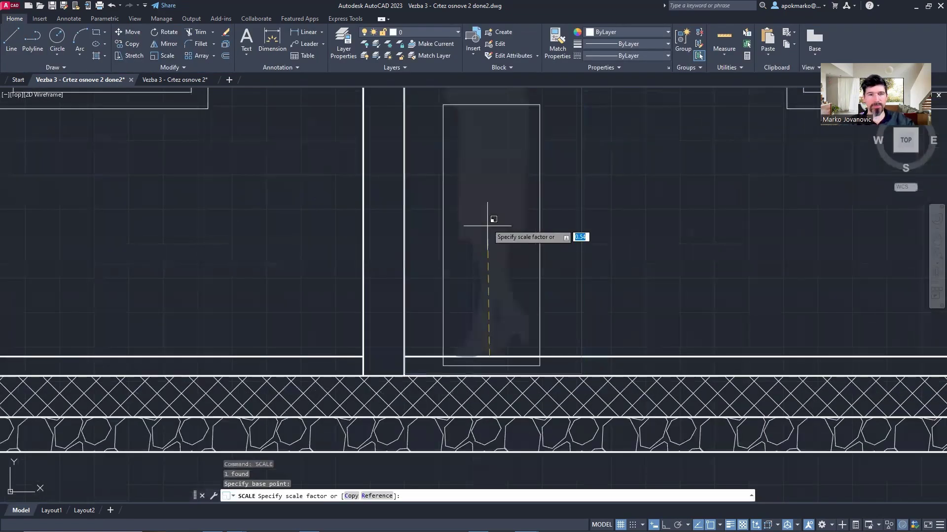
scroll(490, 217, down, 2)
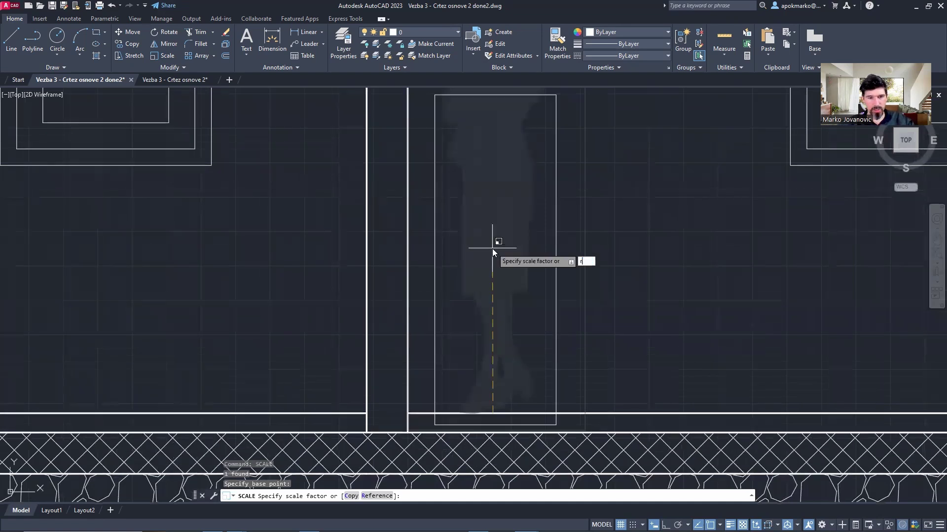
text(r)
key(Return)
click(492, 415)
middle_drag(480, 203, 495, 345)
key(shift)
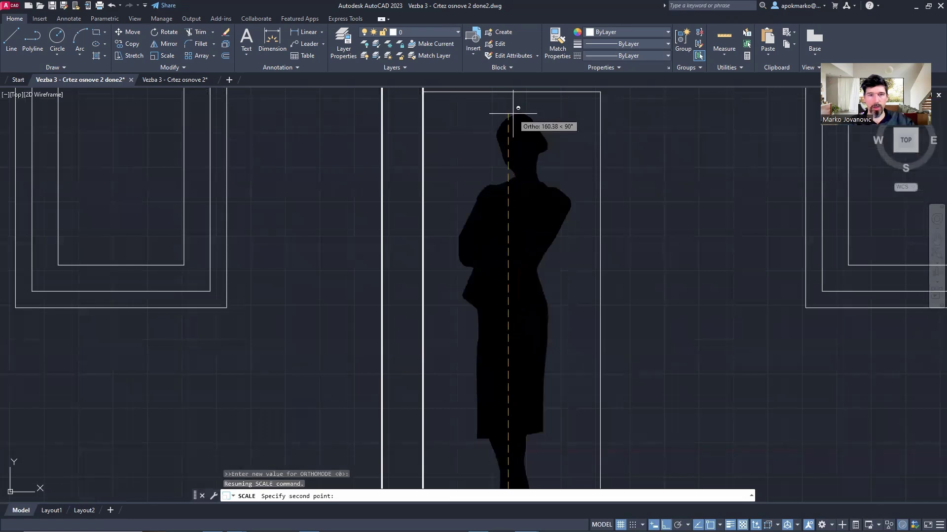
click(513, 116)
middle_drag(517, 108, 490, 202)
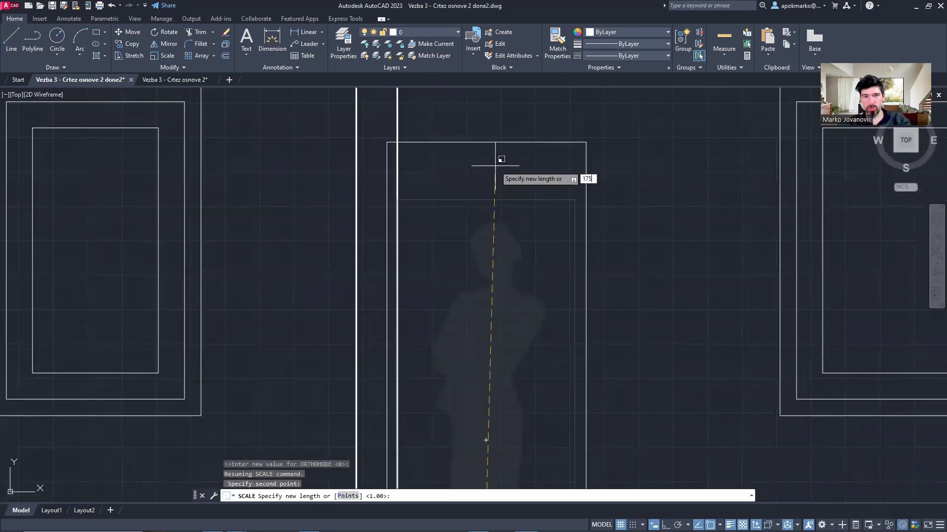
key(Return)
scroll(498, 159, down, 6)
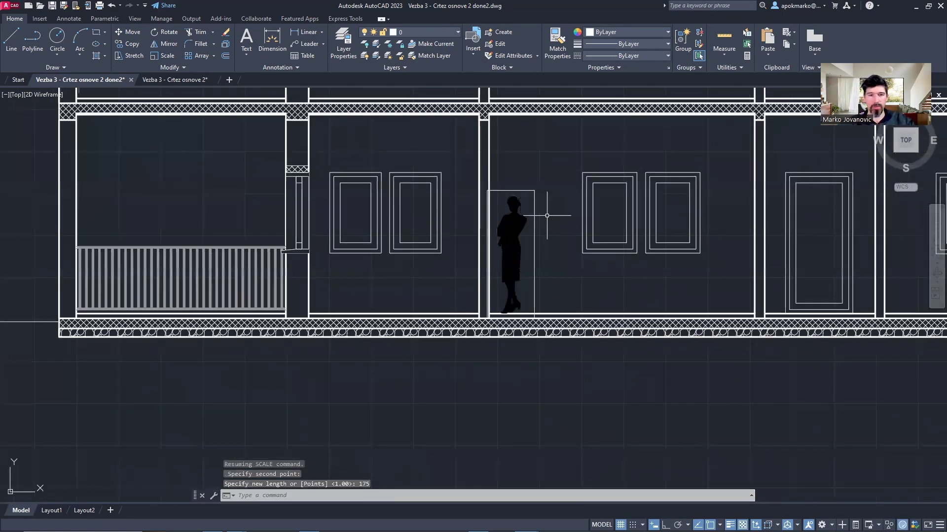
click(462, 271)
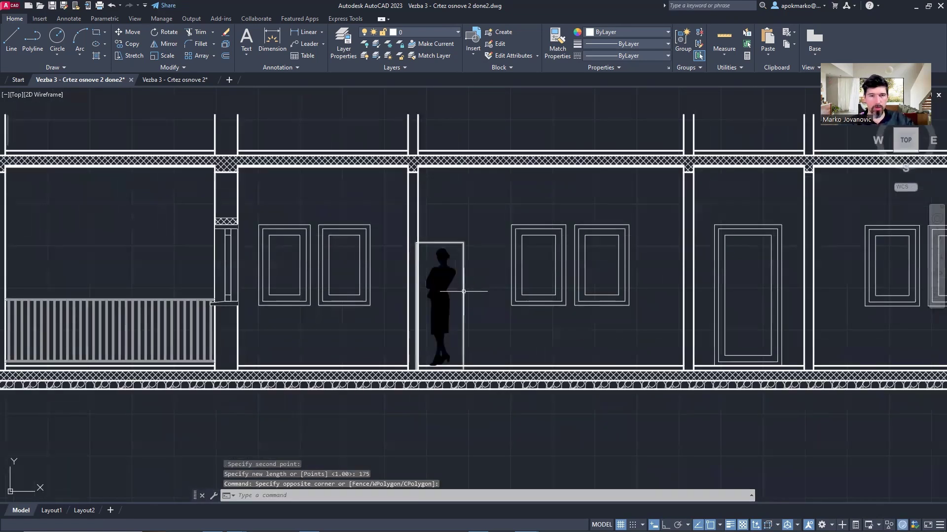
scroll(446, 271, up, 3)
click(436, 274)
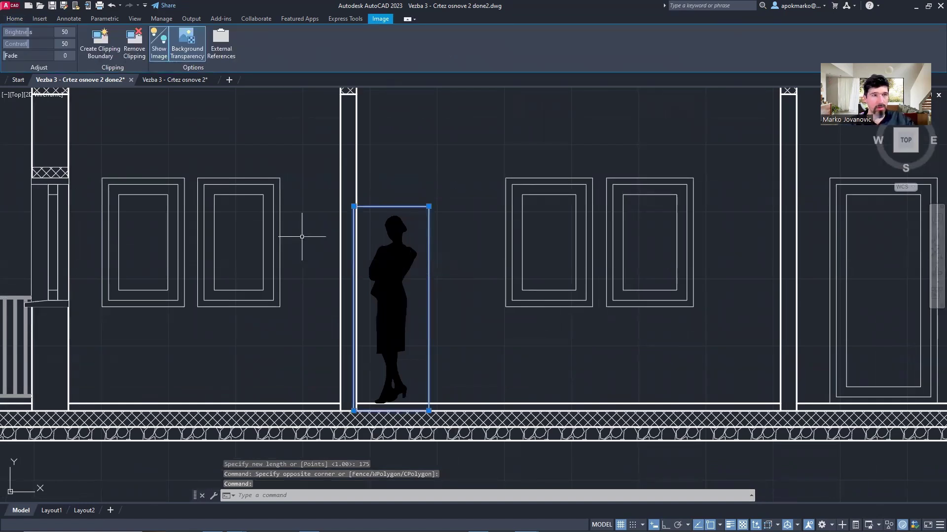
key(Return)
click(424, 165)
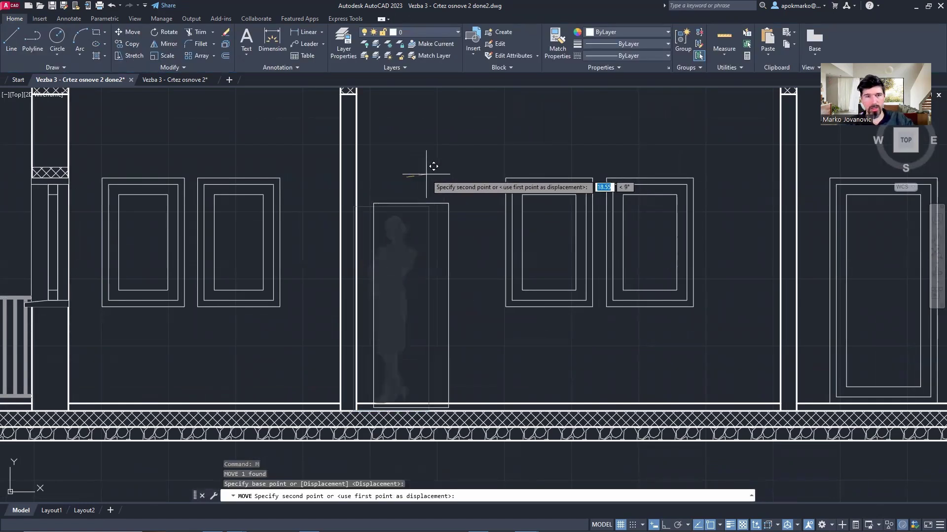
key(Escape)
Step: Move the silhouette image about 38.5 units horizontally with Ortho on, away from the wall and into the middle room
click(429, 226)
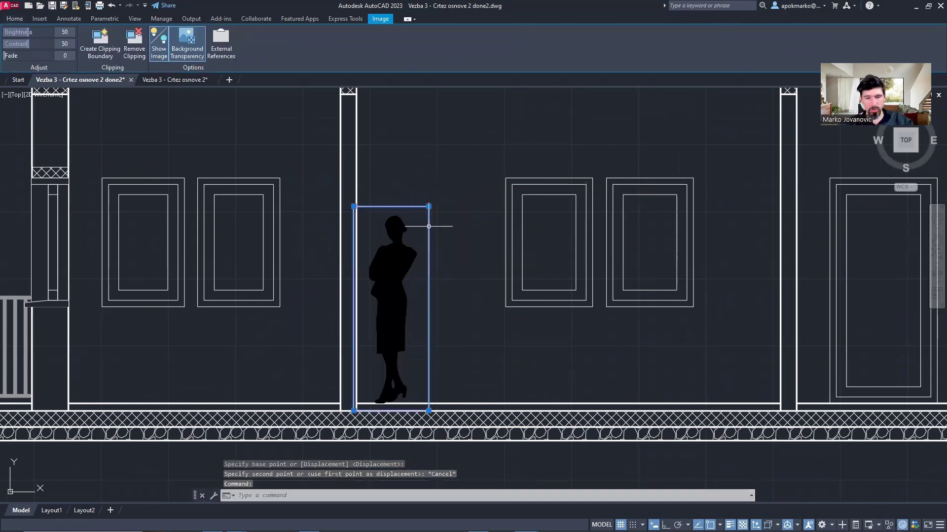
text(m)
key(Return)
click(409, 171)
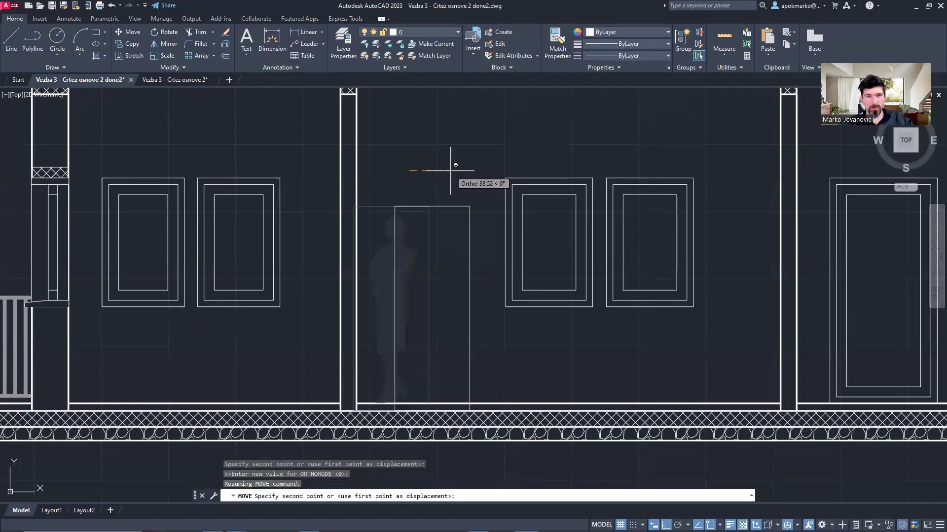
key(Escape)
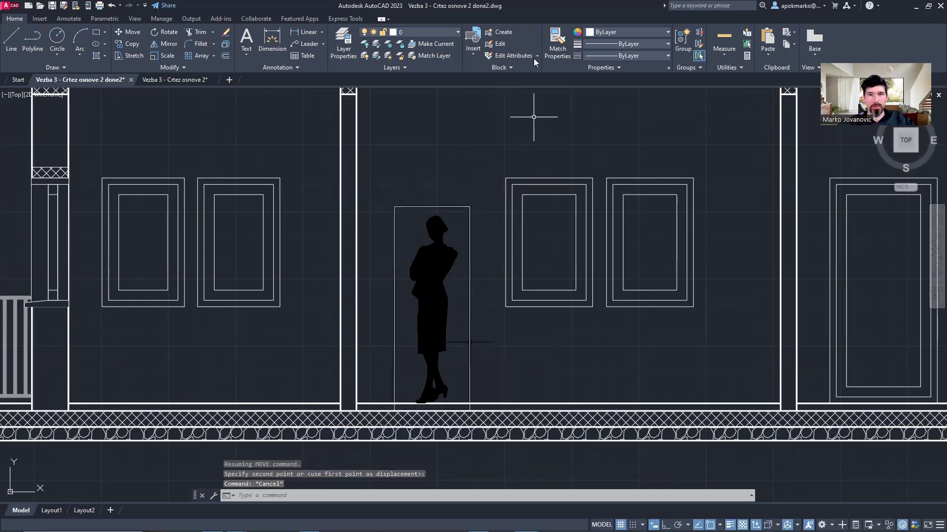
Step: Set the FRAME variable to 0 to hide the border around the silhouette image
key(ctrl+z)
middle_drag(433, 173, 421, 160)
click(435, 192)
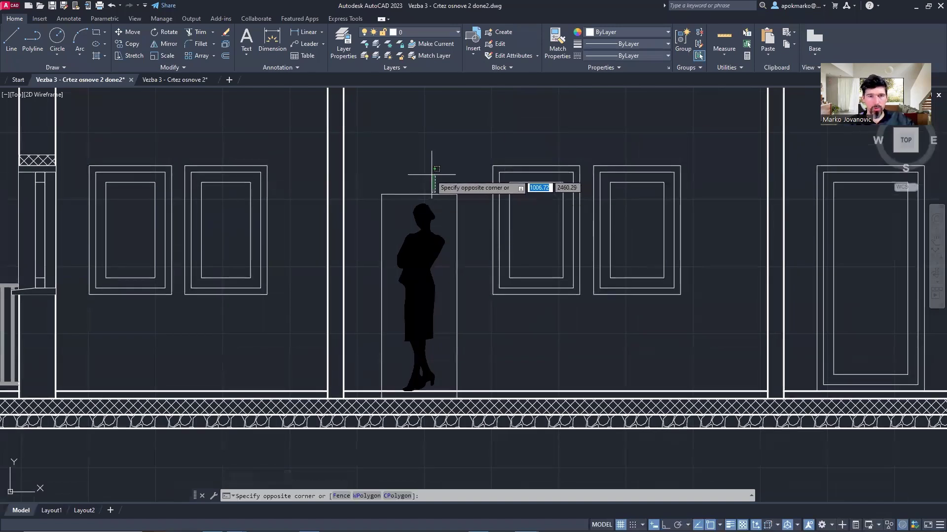
key(Escape)
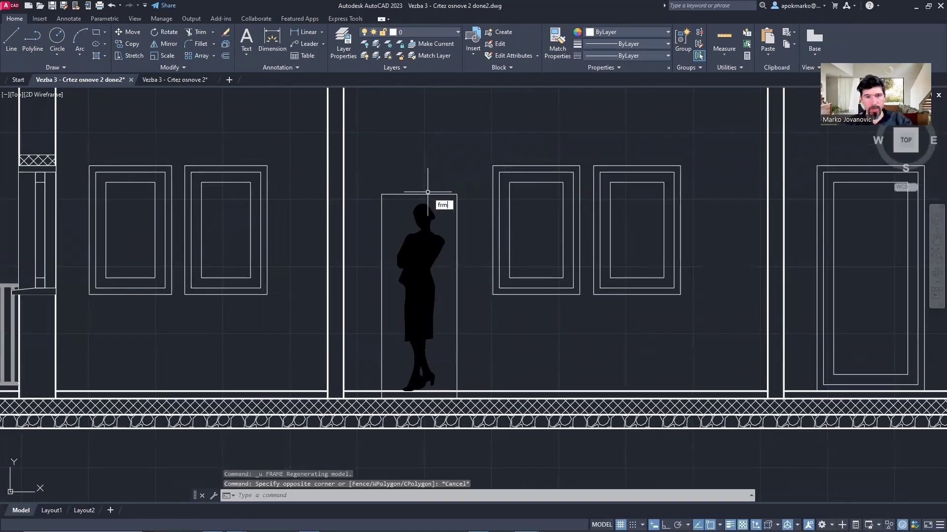
key(Return)
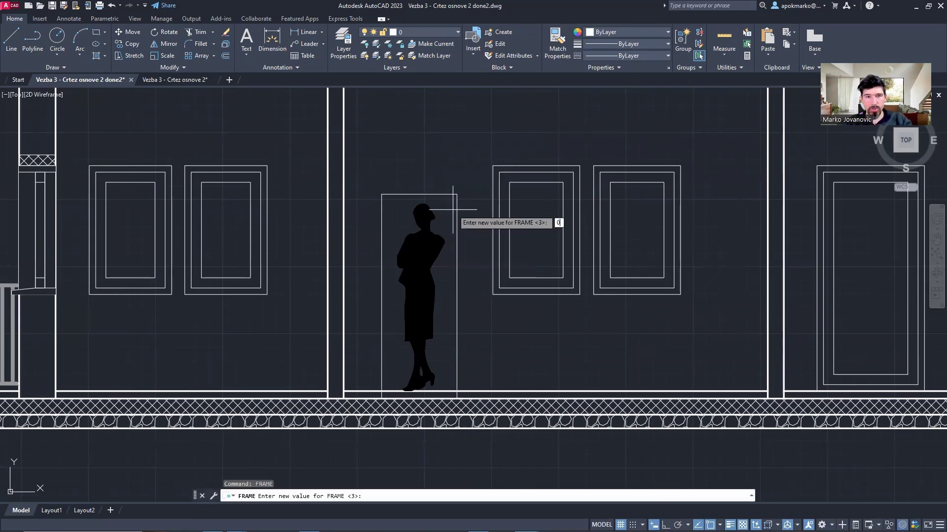
key(Return)
Step: Examine the section around the silhouette and terrace, and compare it with the floor plan
scroll(463, 183, down, 3)
scroll(461, 183, down, 2)
scroll(448, 188, up, 4)
scroll(448, 187, up, 4)
scroll(515, 288, down, 4)
scroll(259, 277, down, 5)
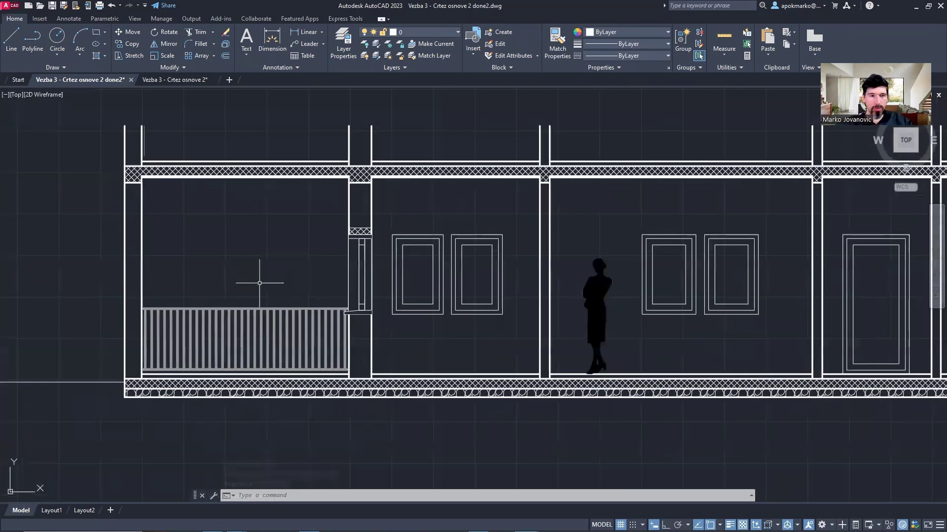
middle_drag(326, 429, 363, 345)
scroll(362, 327, up, 5)
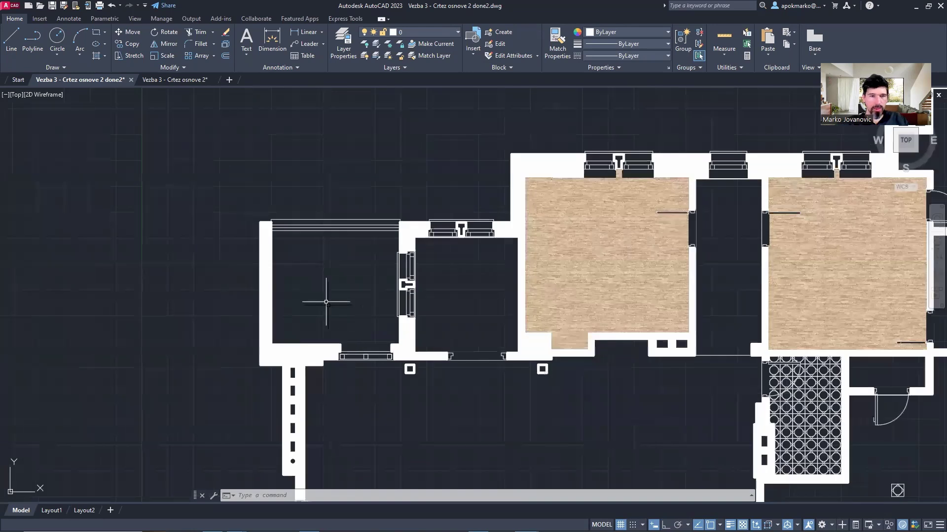
middle_drag(344, 105, 318, 365)
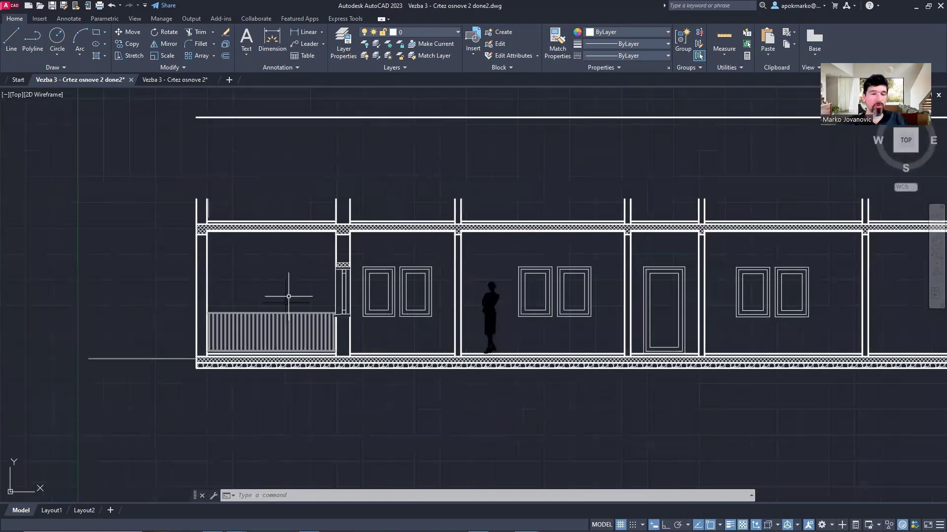
middle_drag(499, 232, 410, 215)
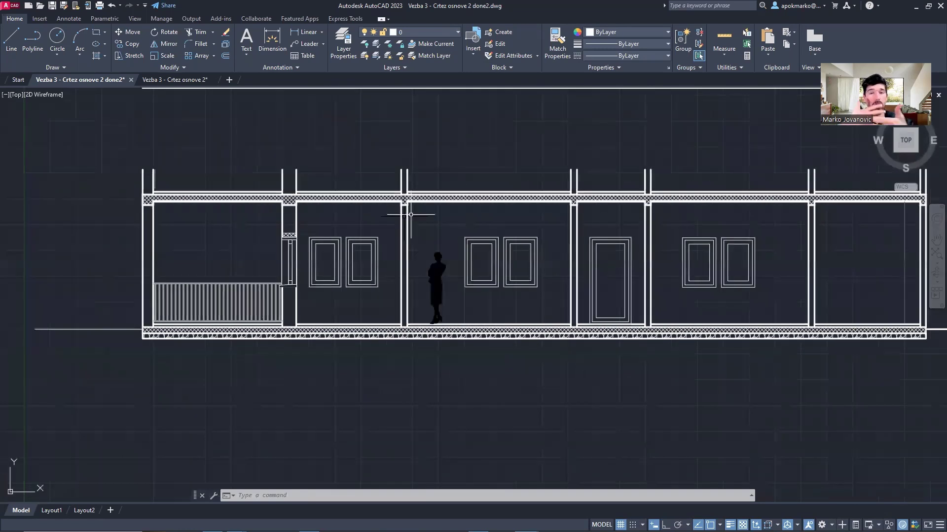
scroll(205, 260, up, 2)
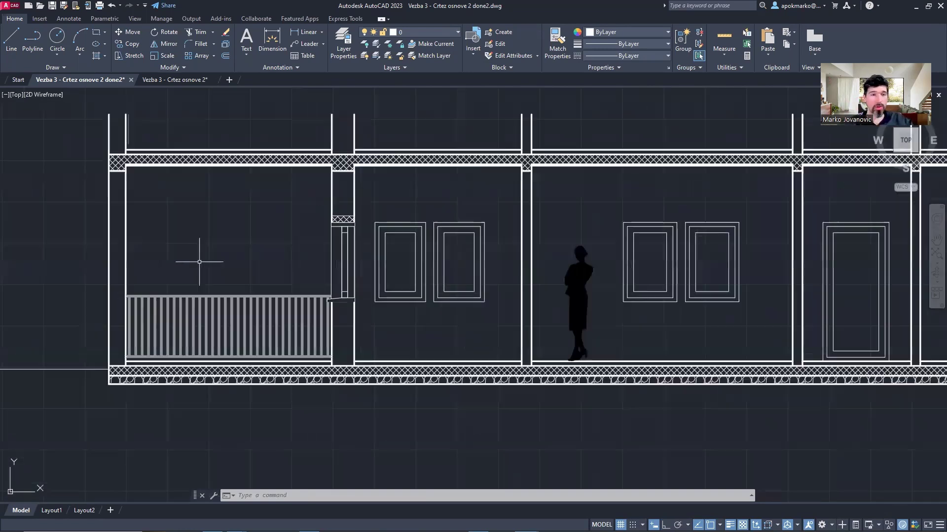
middle_drag(224, 214, 224, 251)
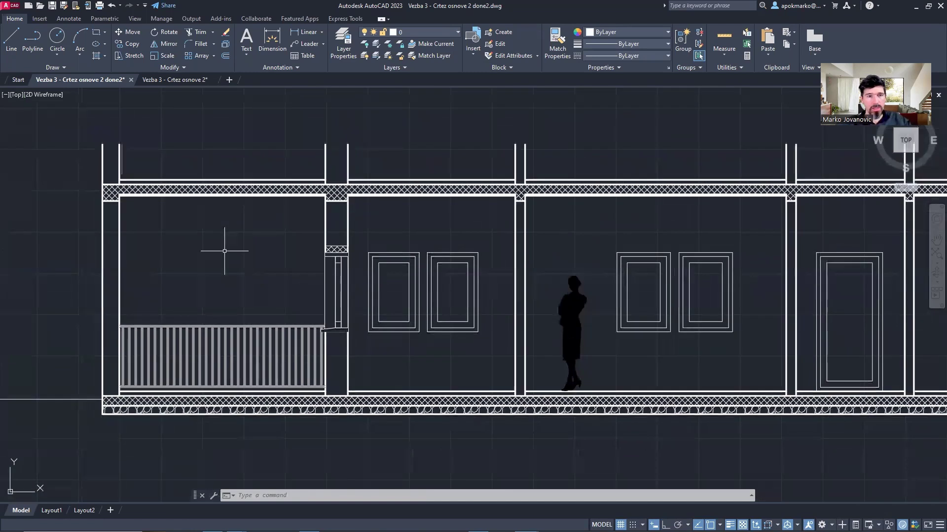
Step: Insert the forest silhouette image from the file folder at the outer end of the ground line beside the terrace, with rotation 0
key(alt+Tab)
click(649, 193)
click(124, 248)
drag(234, 164, 490, 152)
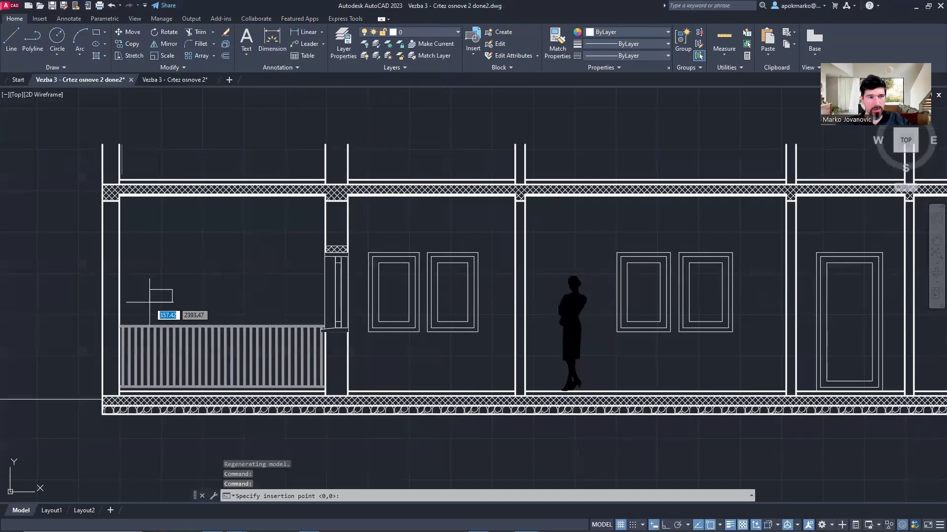
middle_drag(150, 302, 297, 208)
click(78, 304)
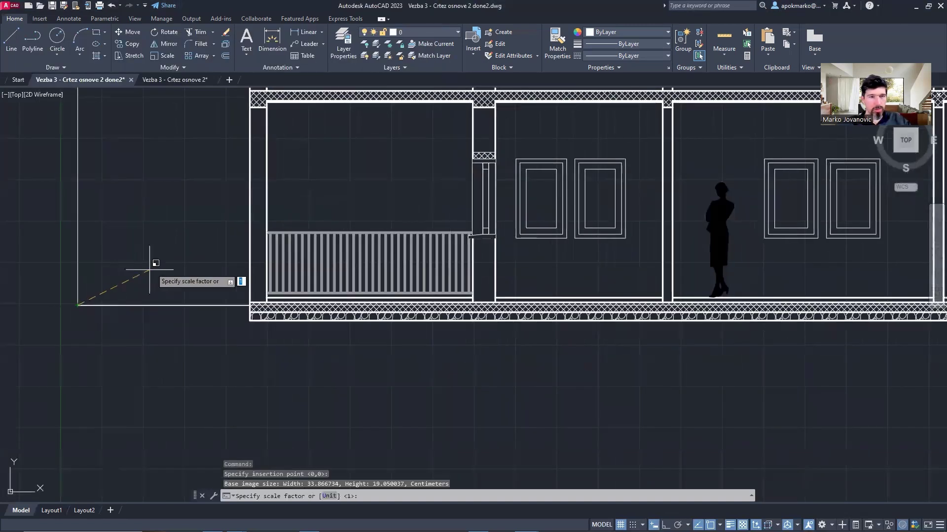
scroll(150, 270, down, 2)
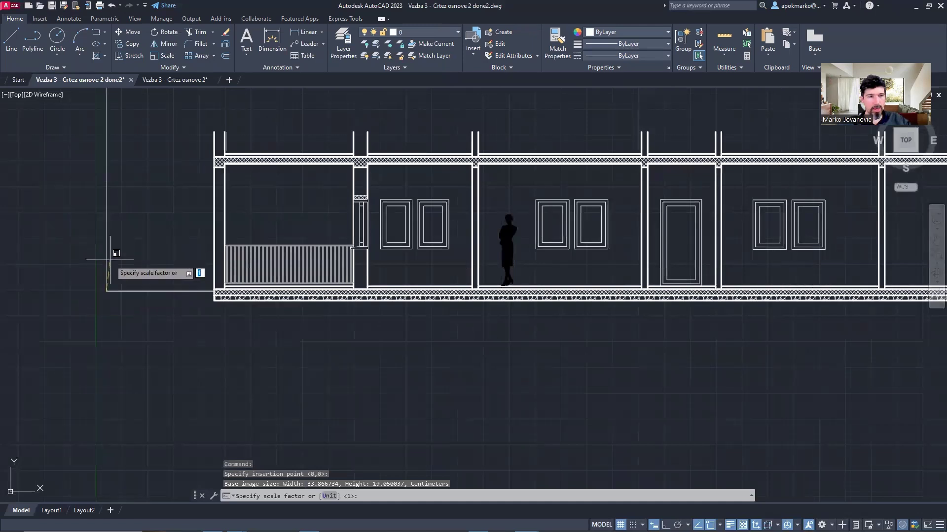
key(Return)
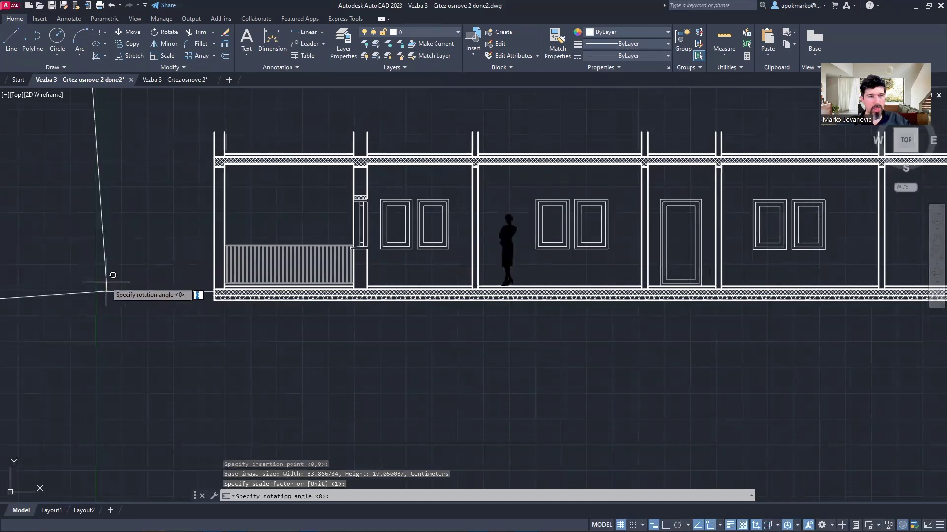
key(Return)
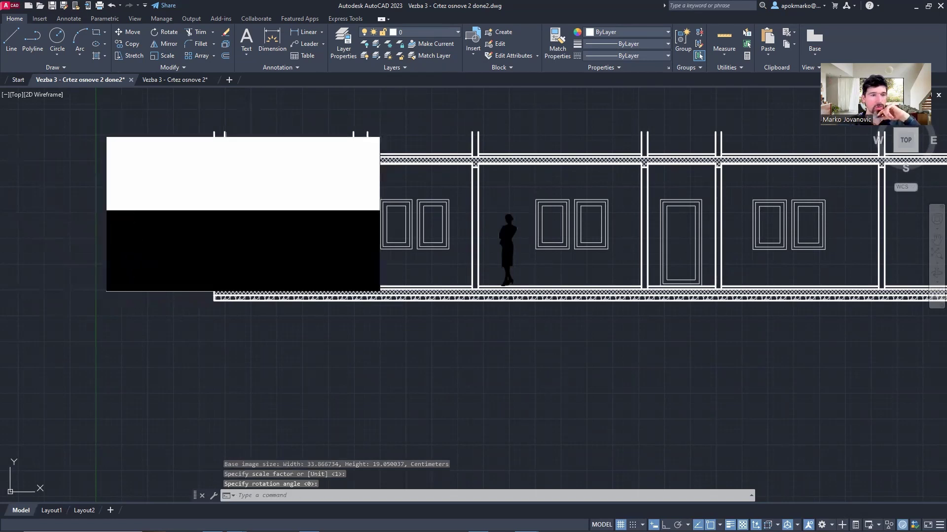
Step: Turn on background transparency for the inserted forest image
click(110, 223)
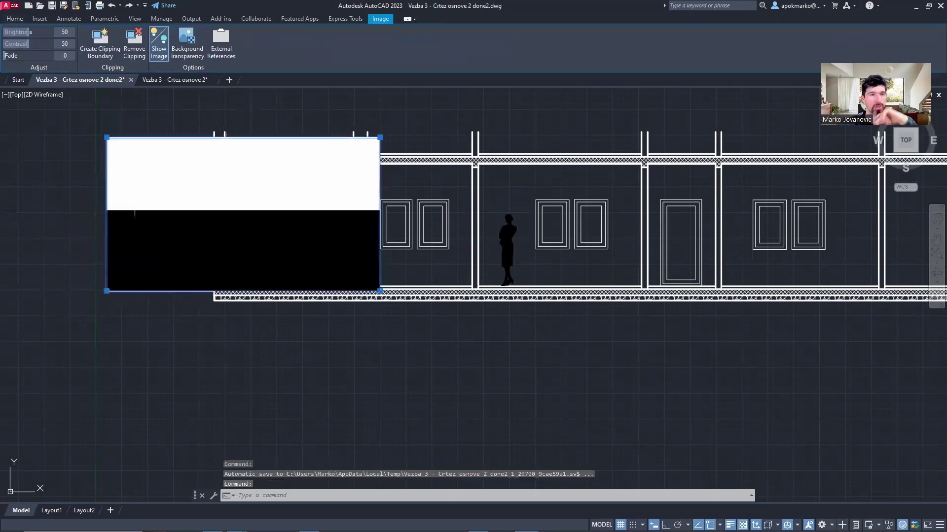
click(187, 43)
middle_drag(198, 137, 210, 157)
scroll(186, 228, up, 4)
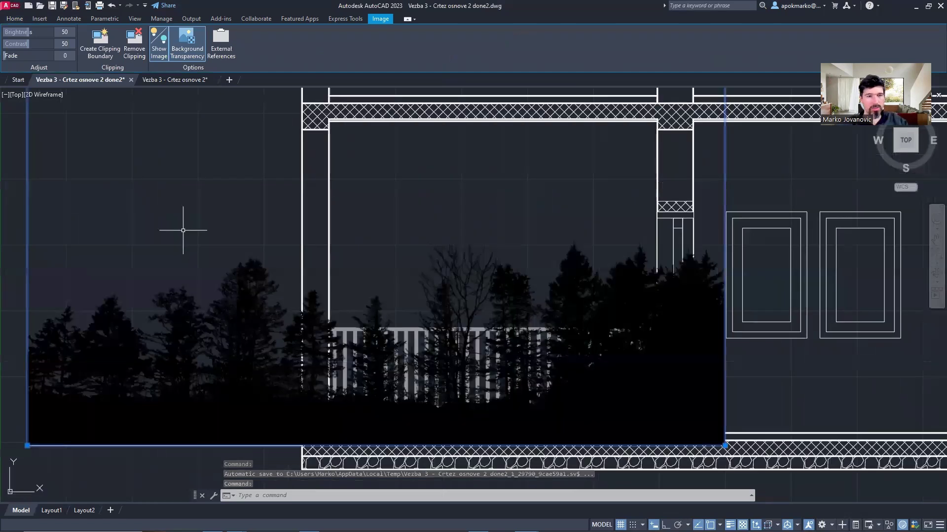
scroll(194, 262, down, 2)
scroll(219, 249, down, 3)
scroll(302, 218, up, 2)
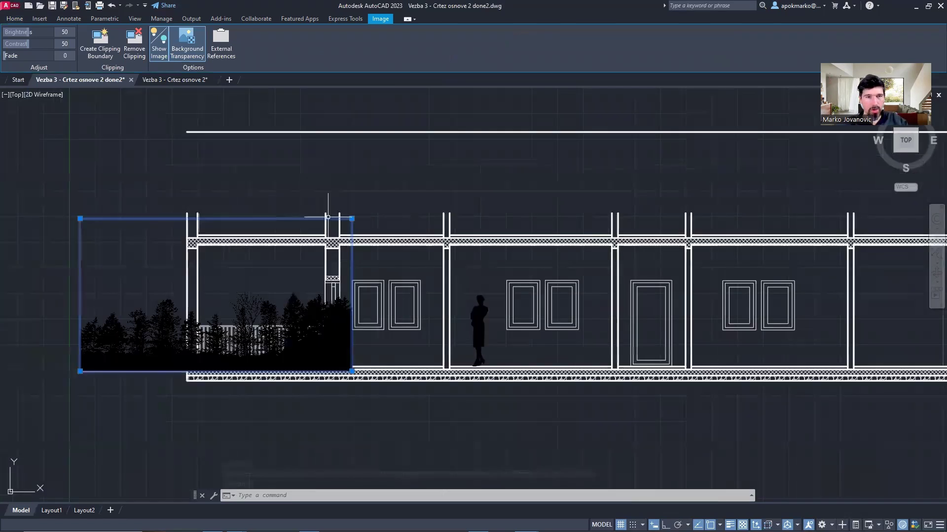
Step: Enlarge the forest image by its upper corner until its top edge reaches the long horizontal line above the section
click(351, 219)
click(441, 168)
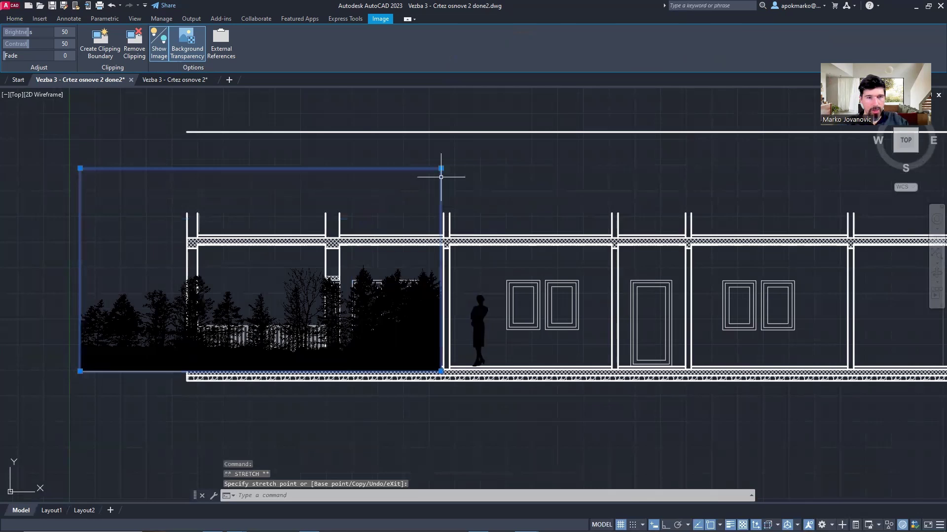
click(440, 168)
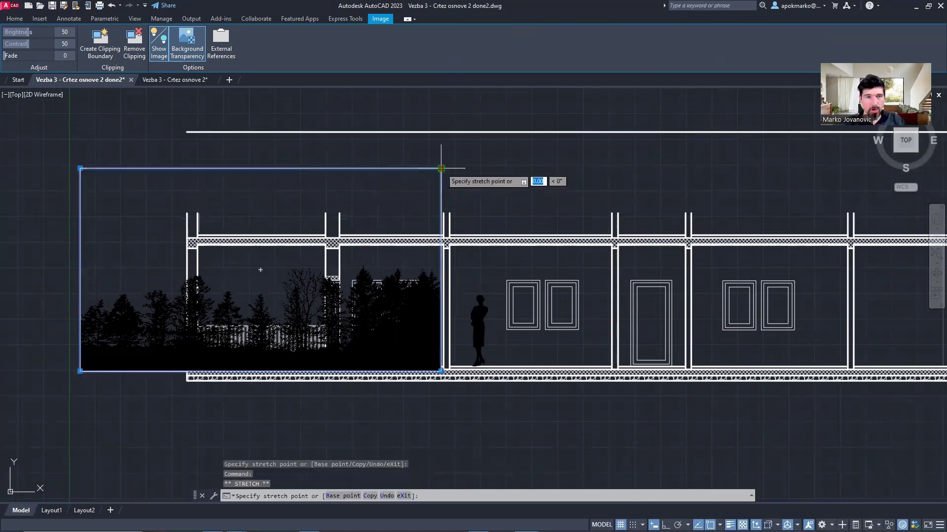
click(508, 130)
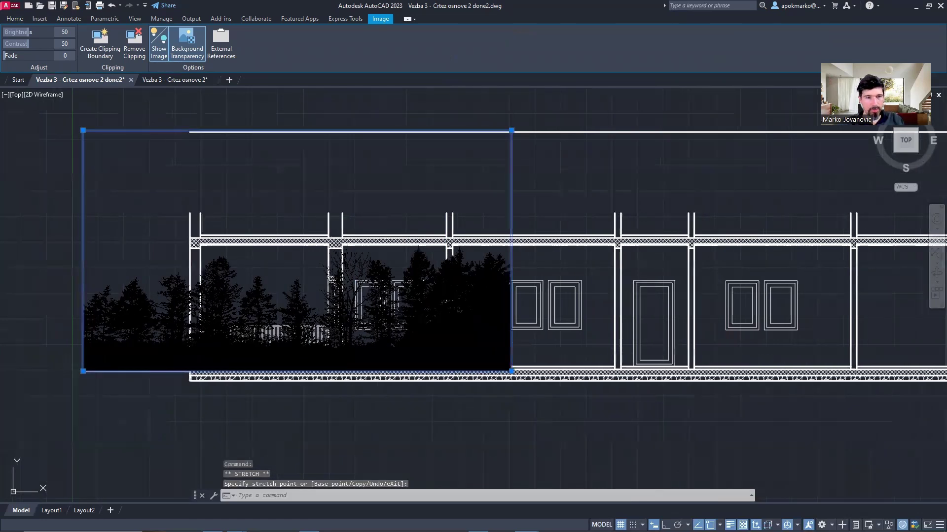
Step: Change the forest image's draw order so that it lies behind the section's linework
middle_drag(272, 269, 357, 249)
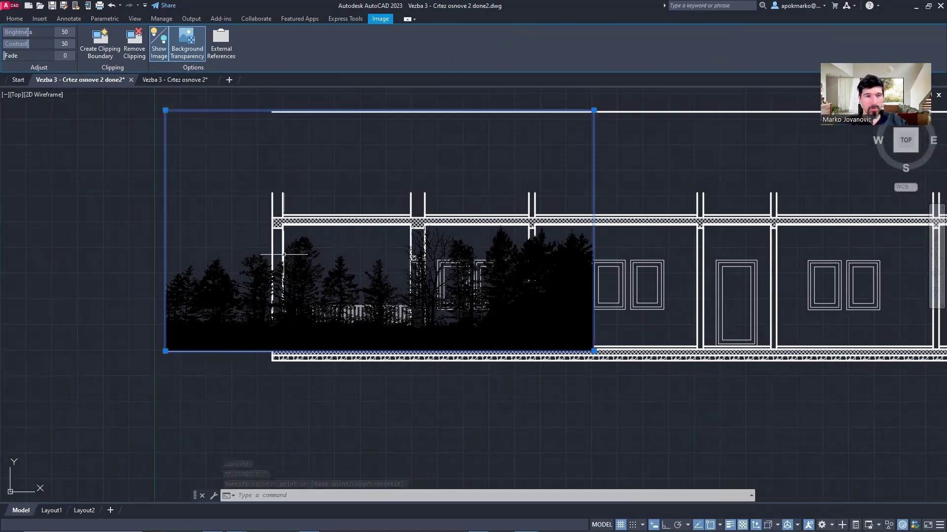
scroll(286, 289, up, 2)
right_click(207, 377)
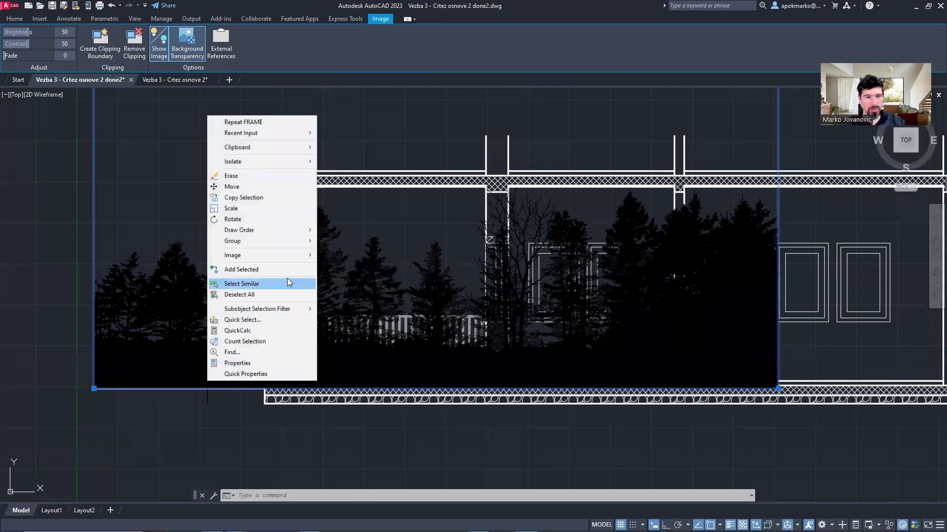
mouse_move(302, 237)
click(348, 241)
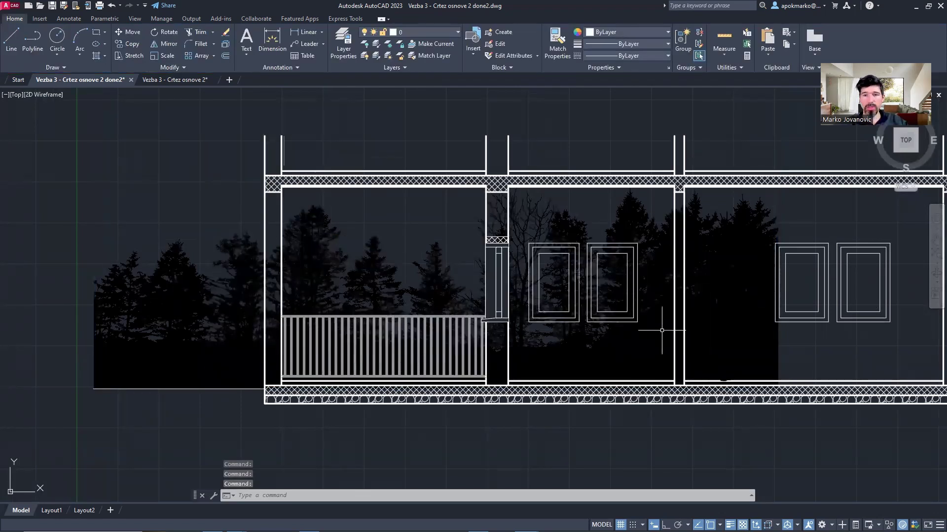
click(316, 247)
click(304, 205)
click(332, 250)
click(163, 387)
click(145, 348)
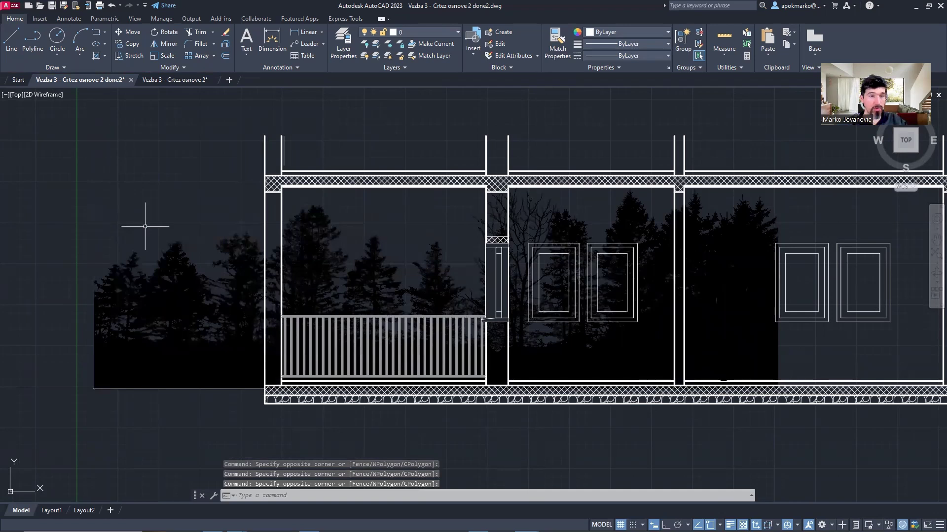
Step: Clip the forest image with a small rectangular boundary around a tree above the terrace railing
click(94, 348)
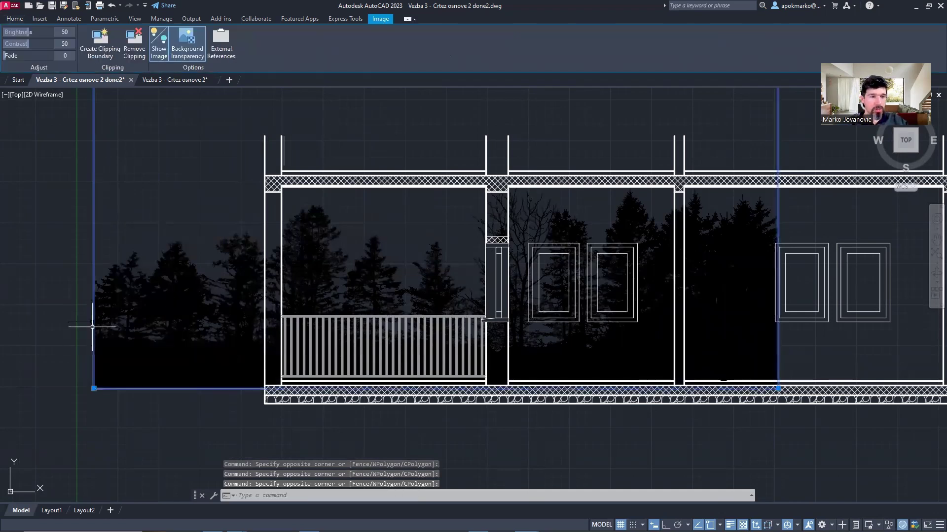
scroll(109, 253, down, 6)
scroll(120, 268, up, 4)
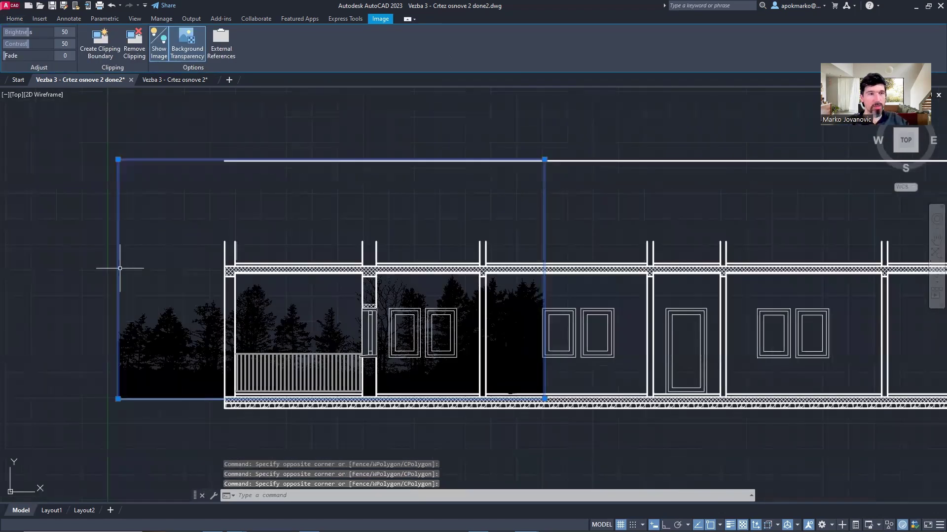
click(106, 58)
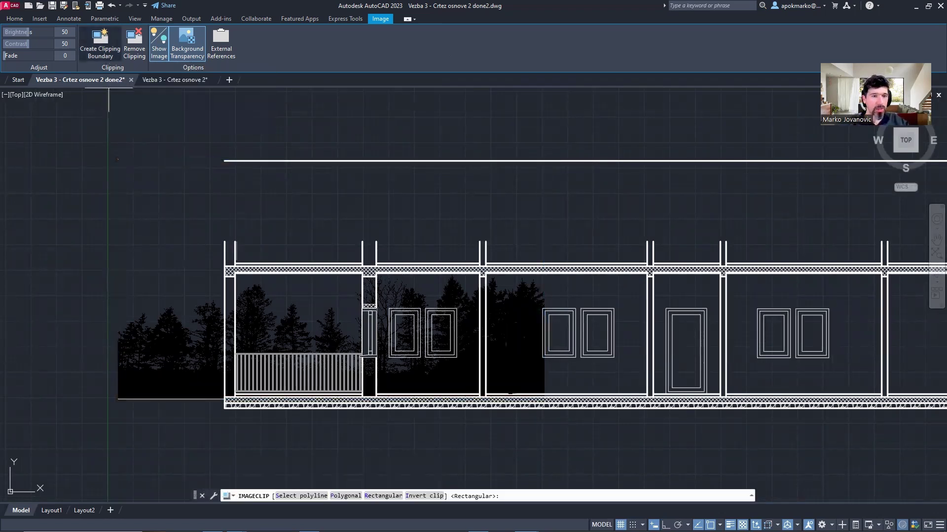
scroll(290, 309, up, 2)
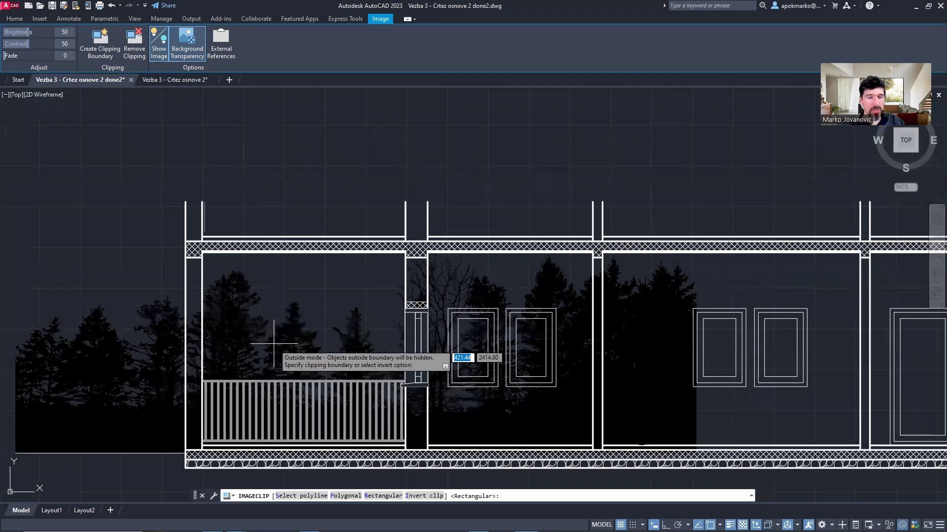
click(254, 343)
middle_drag(260, 344, 324, 268)
click(331, 228)
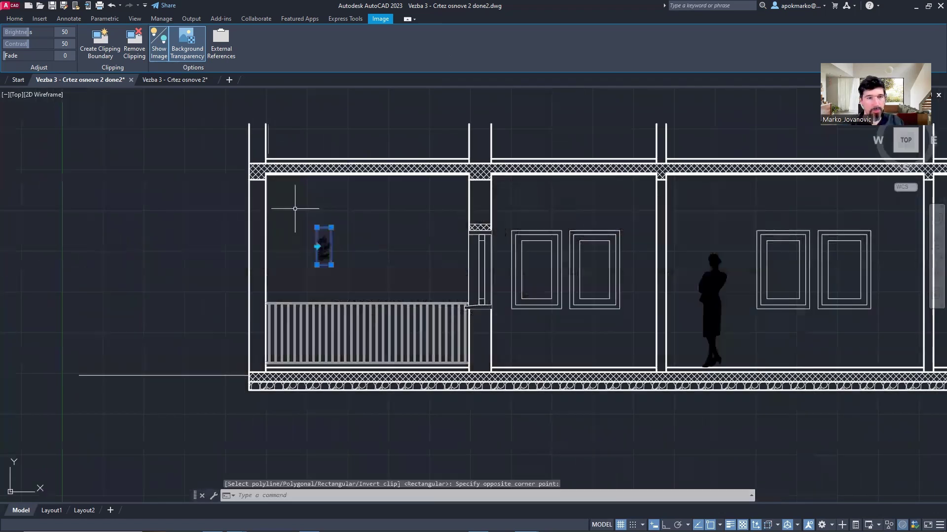
Step: Stretch the upper-left corner of the forest image's clipping boundary to the terrace opening's upper-left corner, where wall and ceiling meet
scroll(319, 230, up, 2)
click(317, 227)
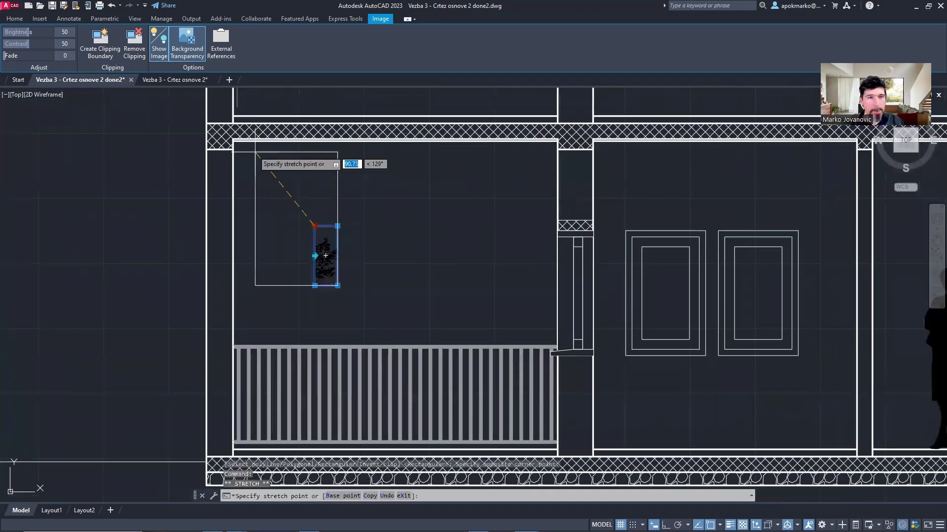
scroll(231, 142, up, 2)
click(232, 141)
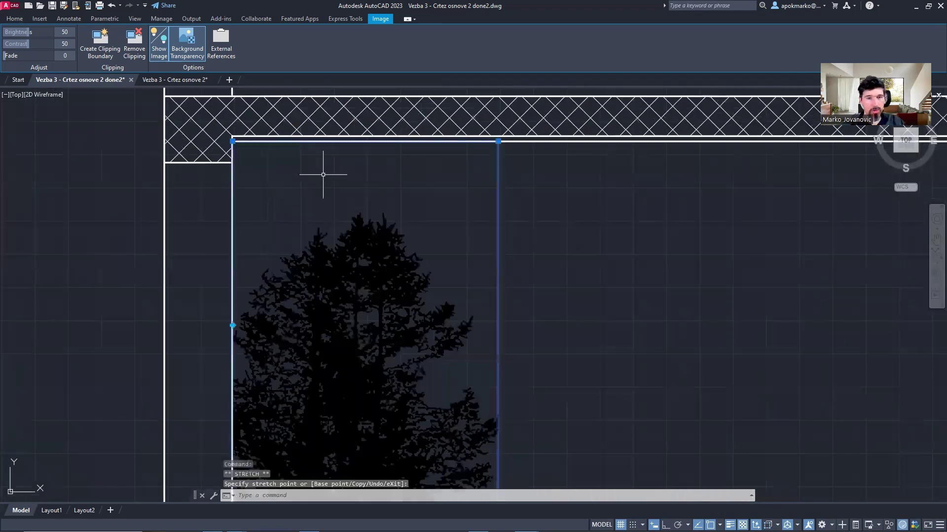
Step: Stretch the clipping boundary's opposite lower corner to the terrace's window-side wall at floor level, behind the railing
scroll(322, 174, down, 4)
click(393, 307)
middle_drag(577, 338, 564, 297)
scroll(563, 346, up, 5)
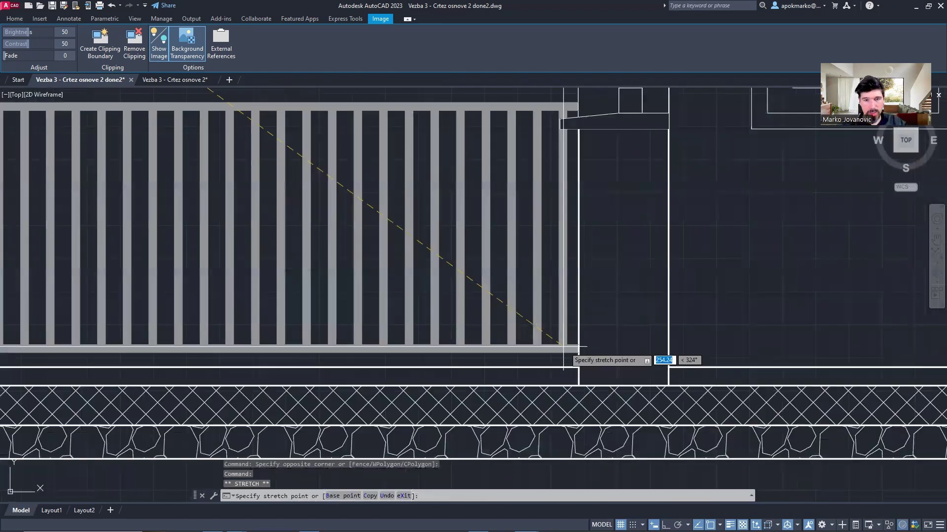
click(563, 347)
scroll(544, 332, down, 3)
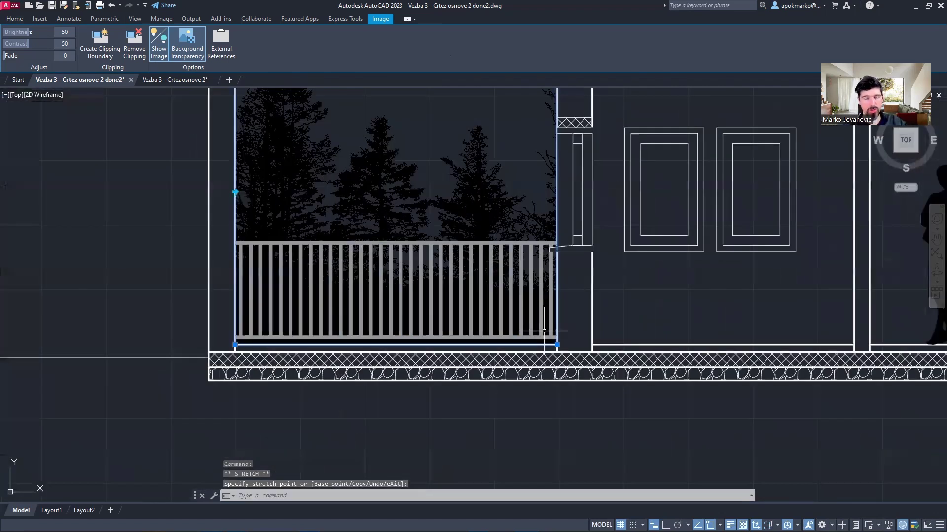
scroll(544, 331, down, 2)
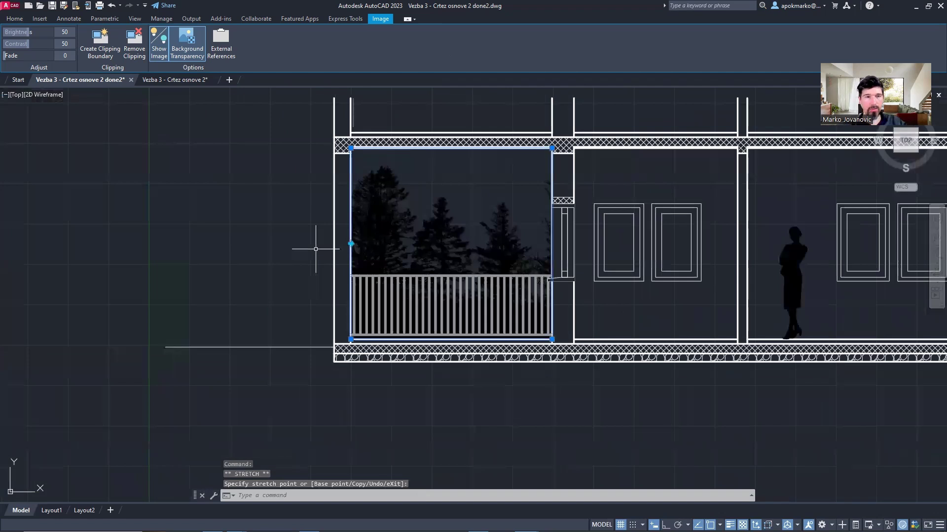
Step: Invert the forest image's clip boundary and switch it back to showing the inside
click(350, 244)
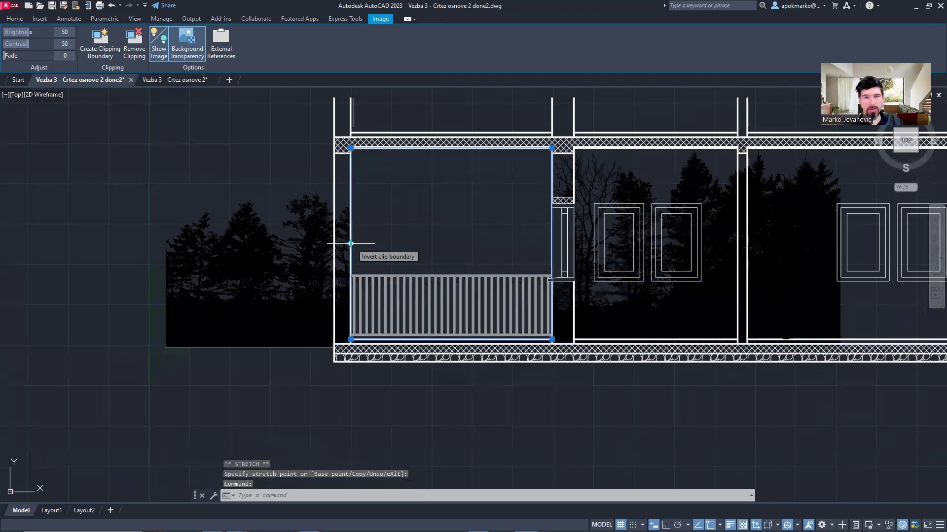
click(350, 243)
scroll(377, 247, up, 2)
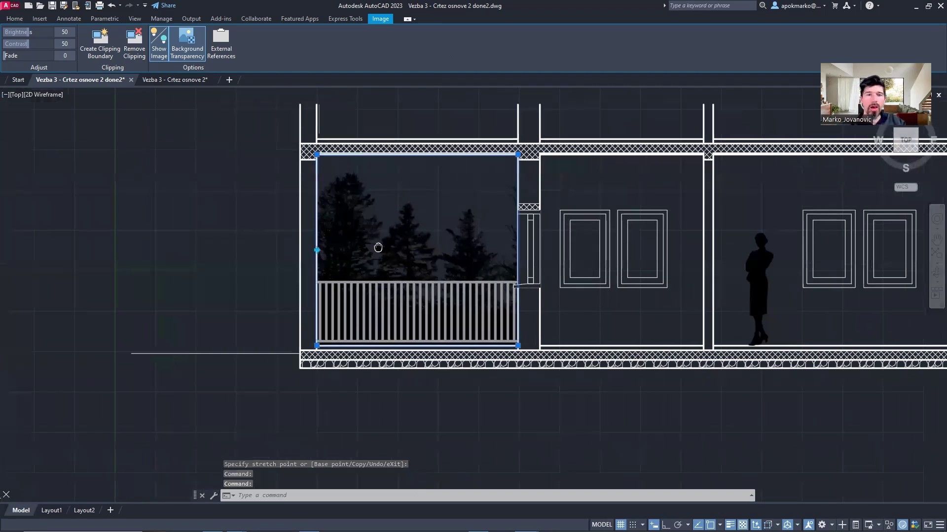
key(Escape)
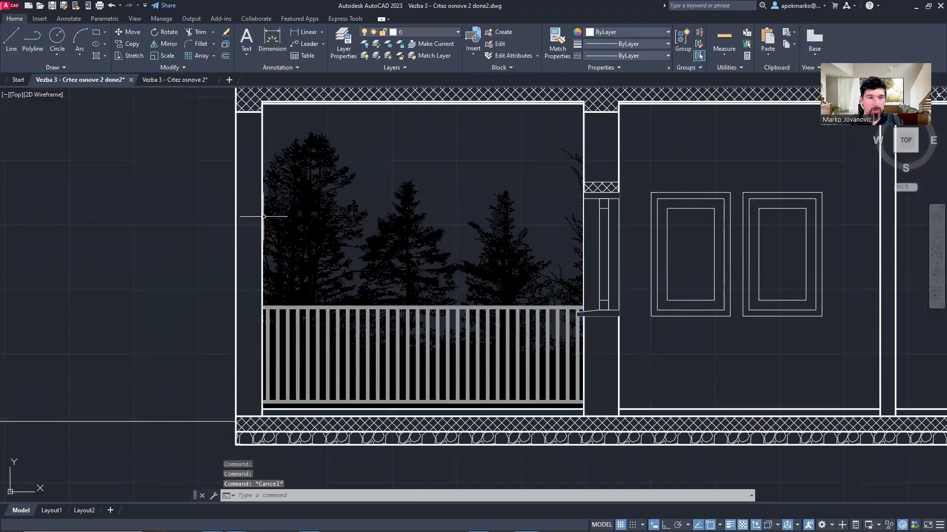
Step: Try sending the terrace's outer wall line to the back of the draw order, and undo it
click(262, 216)
right_click(262, 219)
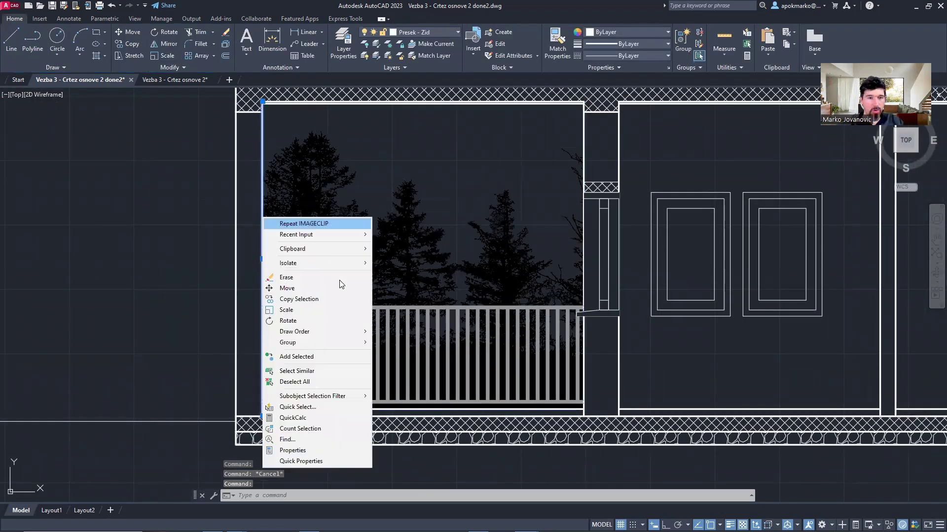
mouse_move(345, 331)
click(413, 343)
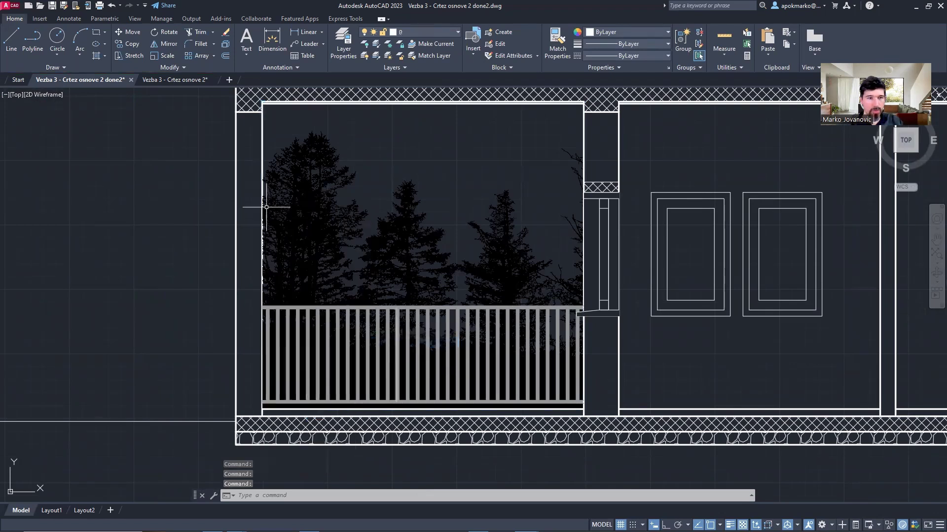
click(262, 188)
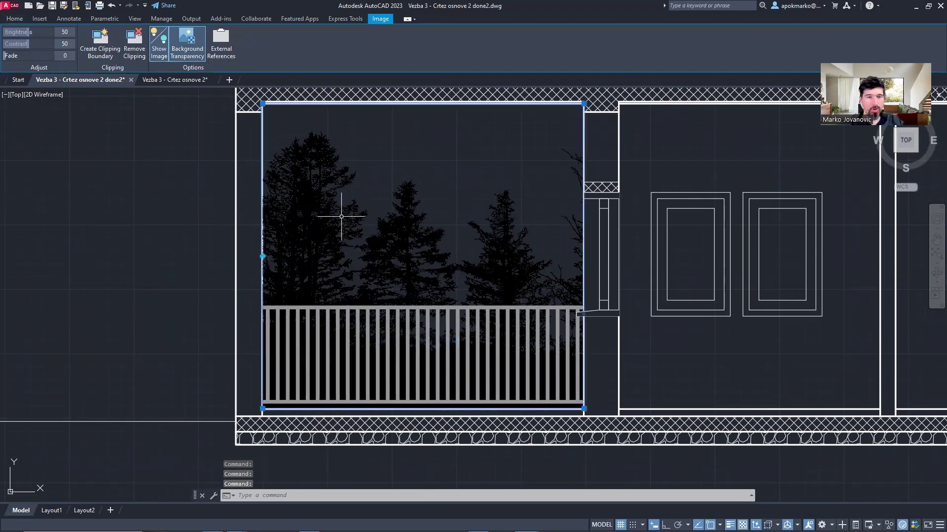
scroll(341, 217, down, 3)
key(Escape)
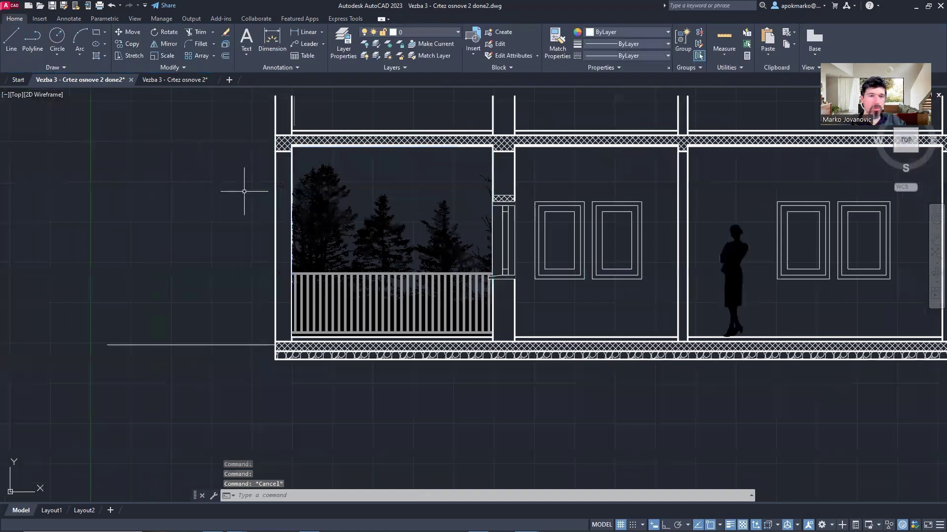
middle_drag(235, 178, 237, 188)
scroll(276, 226, up, 2)
scroll(276, 227, down, 2)
scroll(327, 260, up, 2)
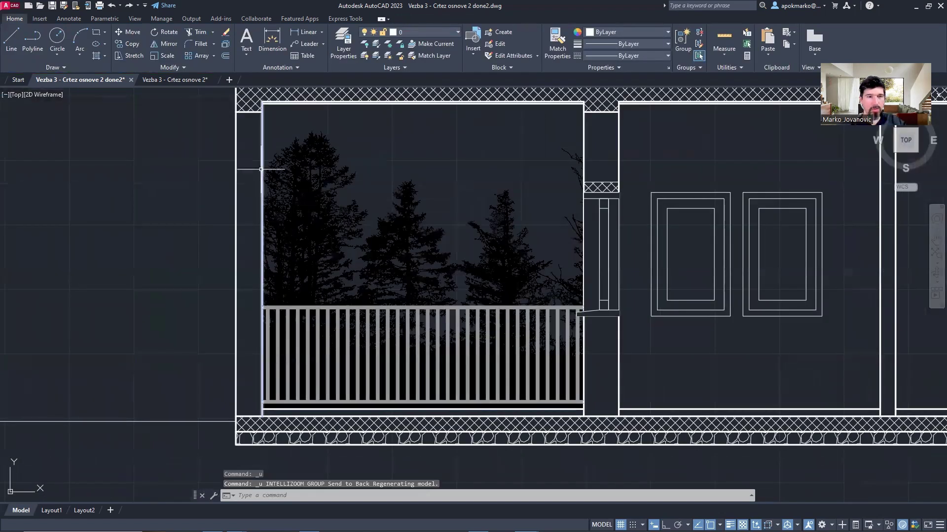
scroll(260, 155, down, 2)
scroll(230, 176, down, 4)
scroll(230, 176, up, 2)
click(237, 125)
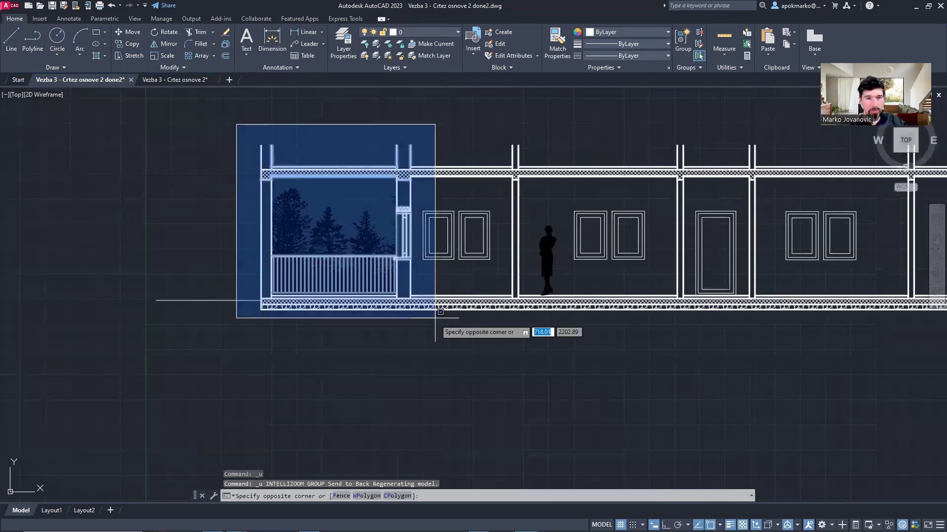
key(Escape)
Step: Select only the clipped forest image on the terrace and toggle its clip boundary inversion on and off
scroll(278, 213, up, 2)
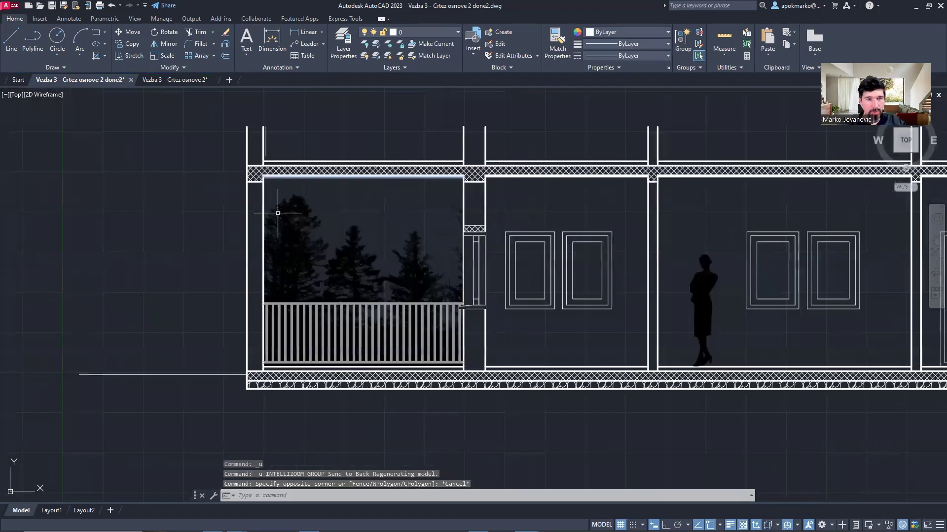
scroll(278, 213, up, 4)
click(297, 248)
click(239, 288)
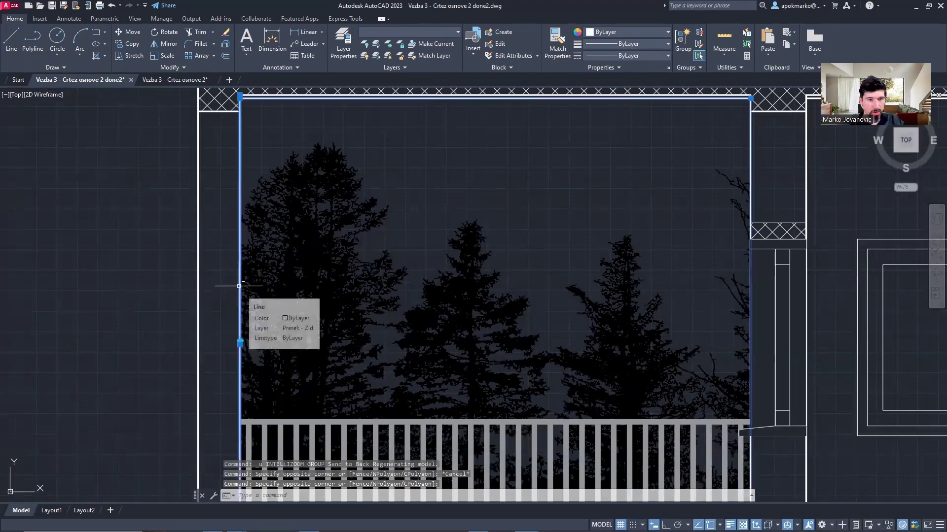
click(239, 286)
scroll(278, 298, down, 2)
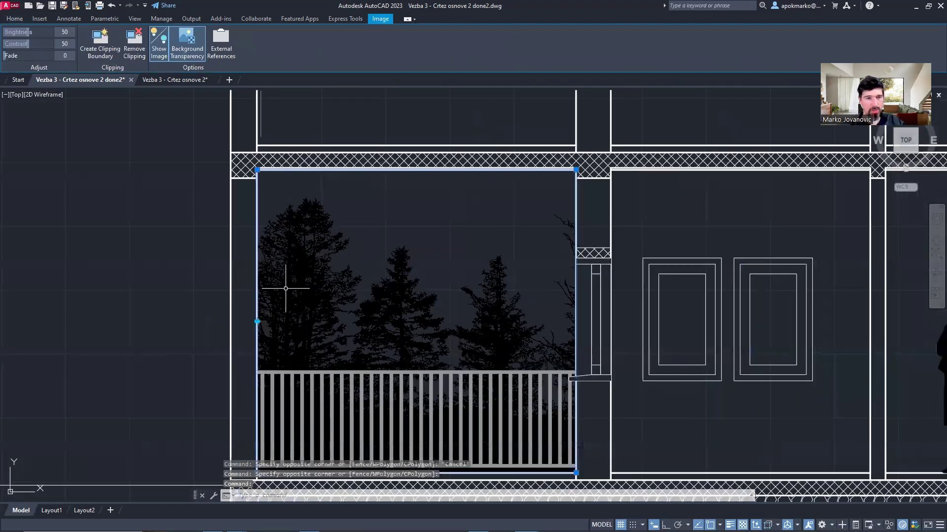
click(256, 322)
click(257, 321)
key(Escape)
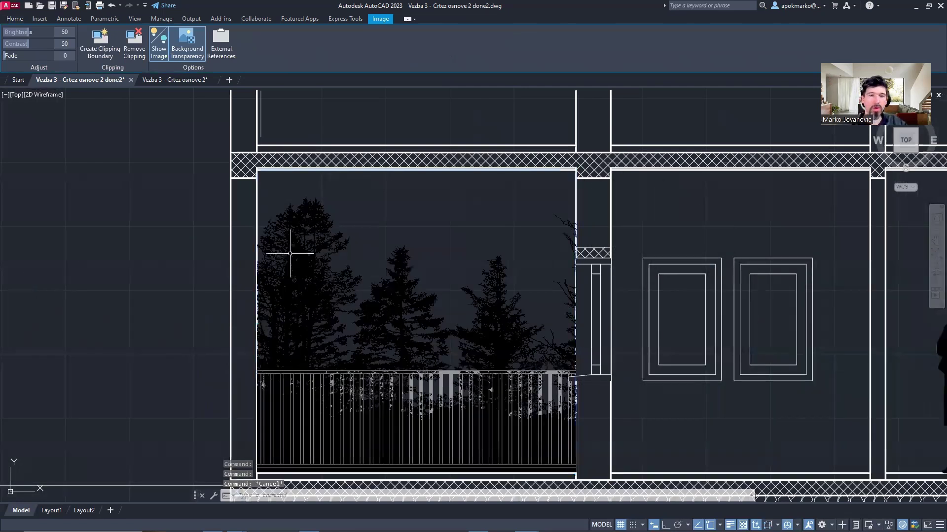
Step: Bring the solid hatch of the terrace railing to the front of the draw order
scroll(289, 250, down, 2)
scroll(358, 363, up, 2)
scroll(365, 323, up, 6)
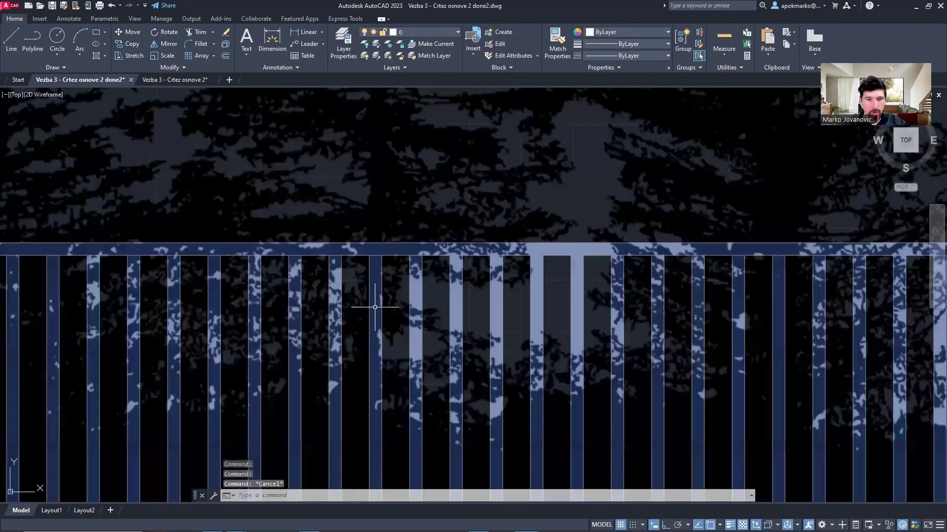
scroll(370, 254, down, 2)
click(368, 255)
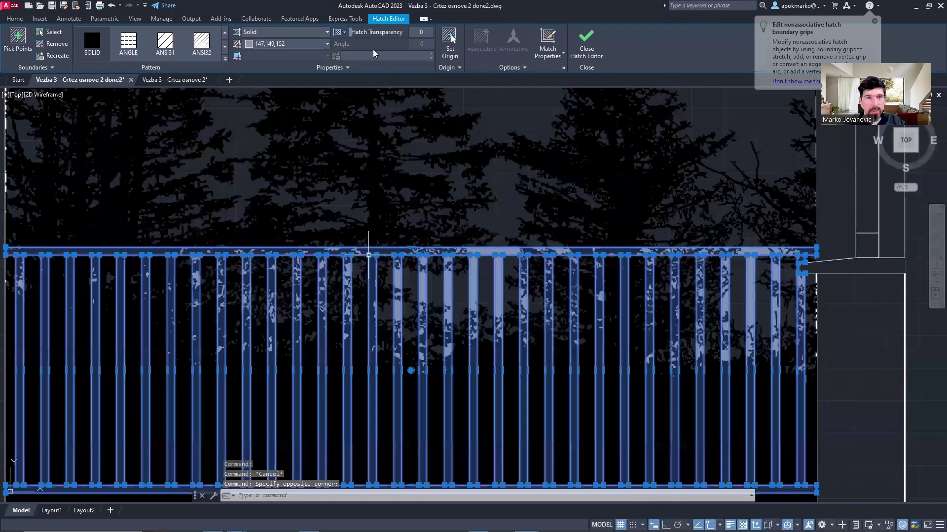
scroll(368, 255, down, 2)
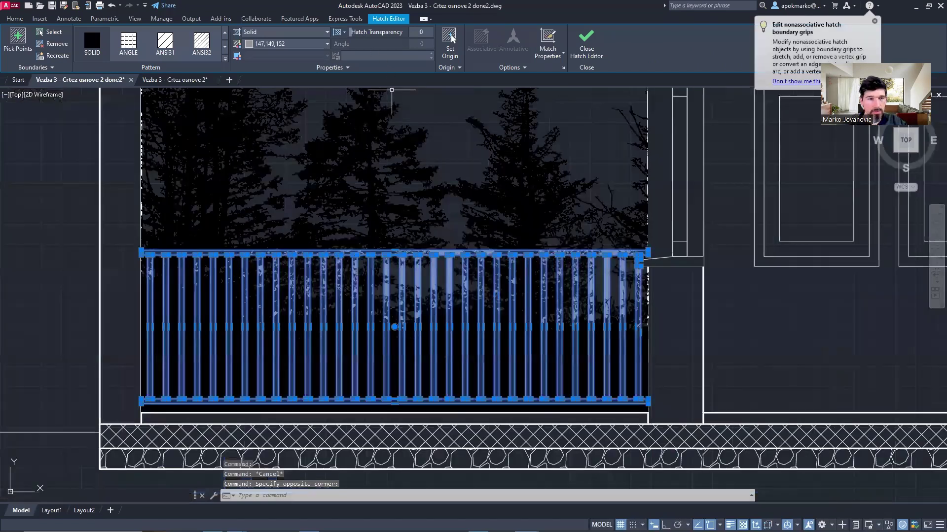
scroll(150, 261, up, 4)
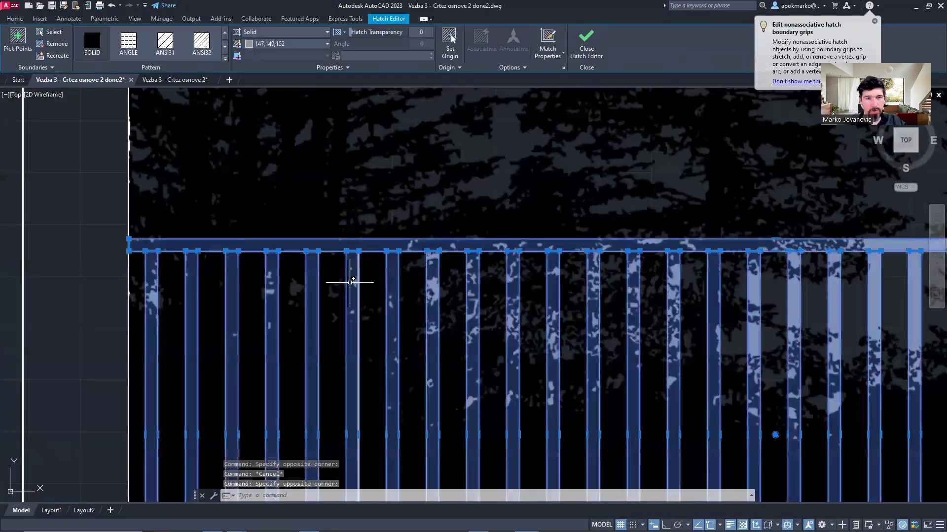
right_click(349, 282)
mouse_move(446, 395)
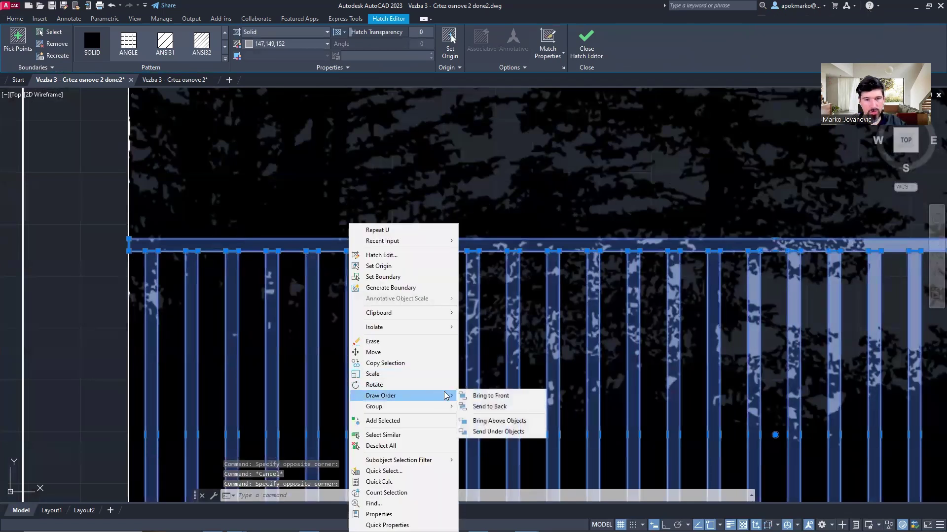
click(486, 395)
scroll(311, 300, down, 2)
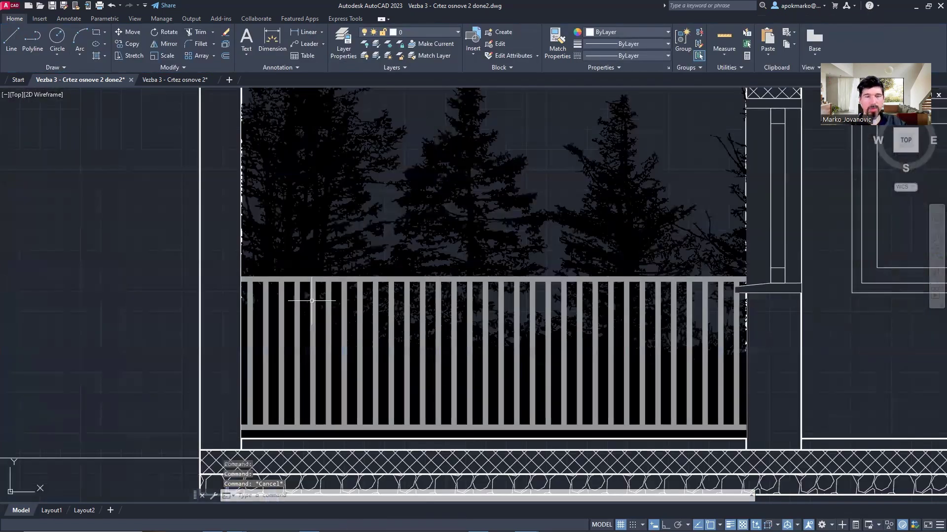
scroll(163, 323, down, 2)
click(249, 201)
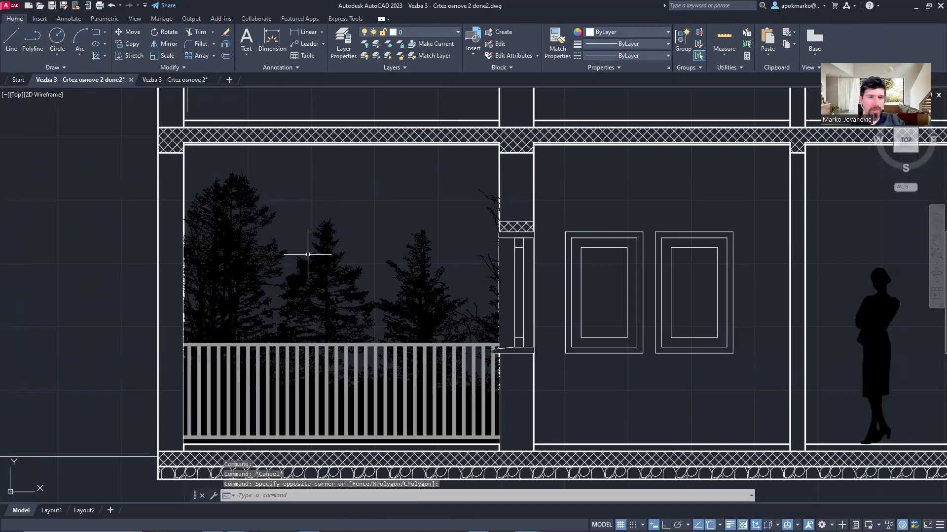
click(229, 264)
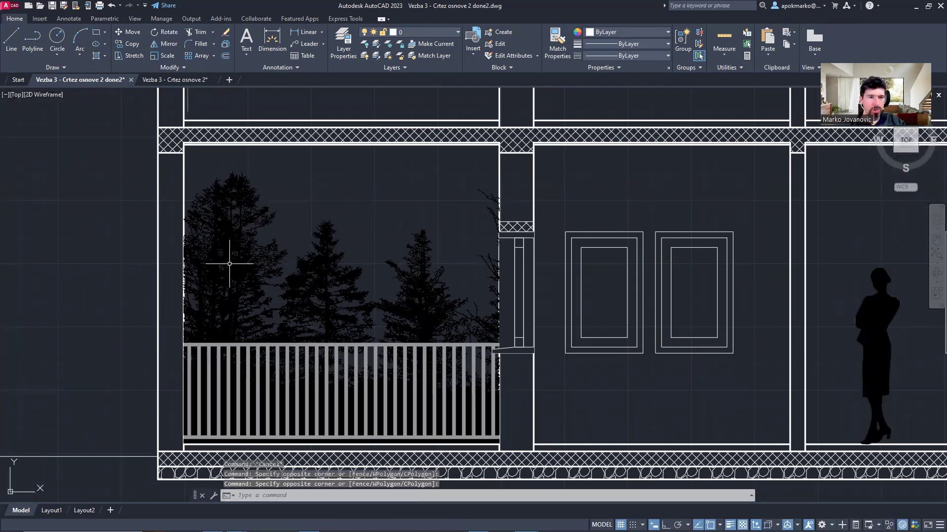
scroll(198, 288, up, 2)
click(199, 301)
scroll(199, 301, down, 2)
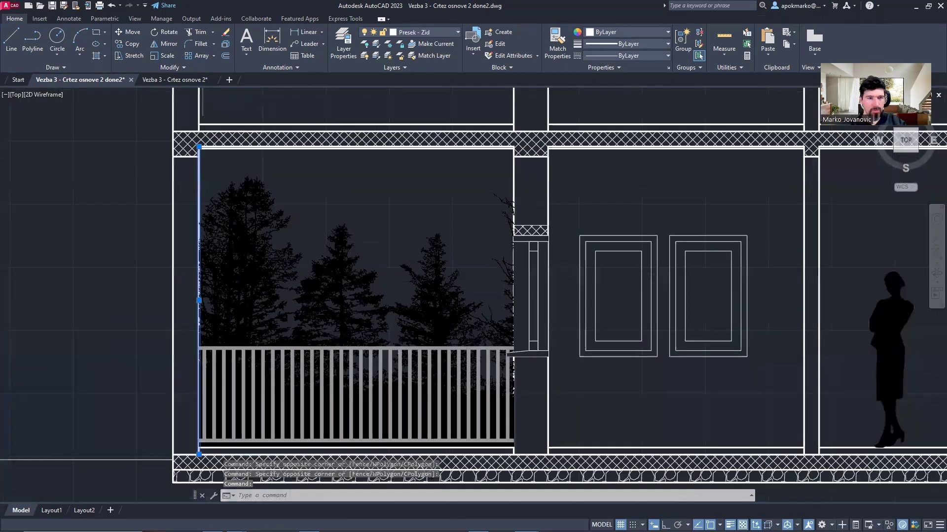
scroll(195, 269, up, 5)
key(Escape)
Step: Copy the clipped forest image about 634 units horizontally to empty space left of the section
click(211, 295)
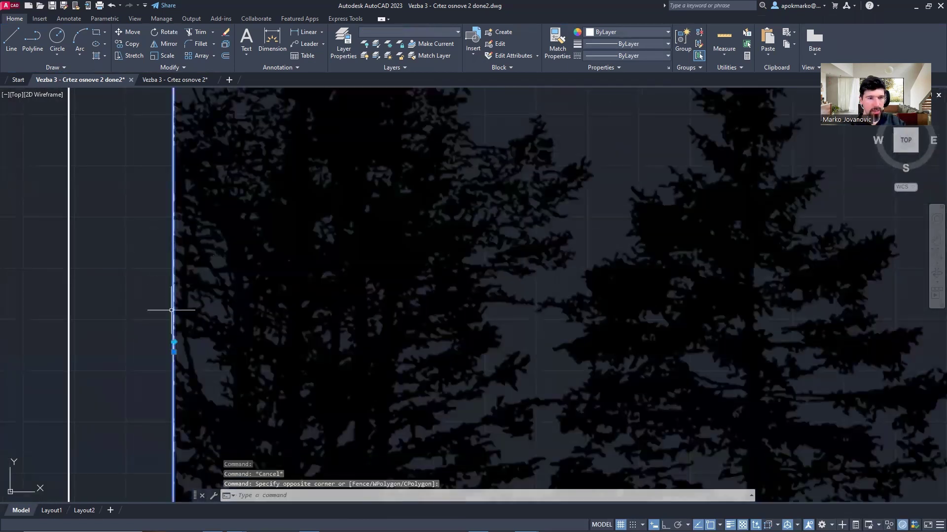
click(178, 311)
scroll(177, 296, down, 4)
scroll(286, 265, down, 6)
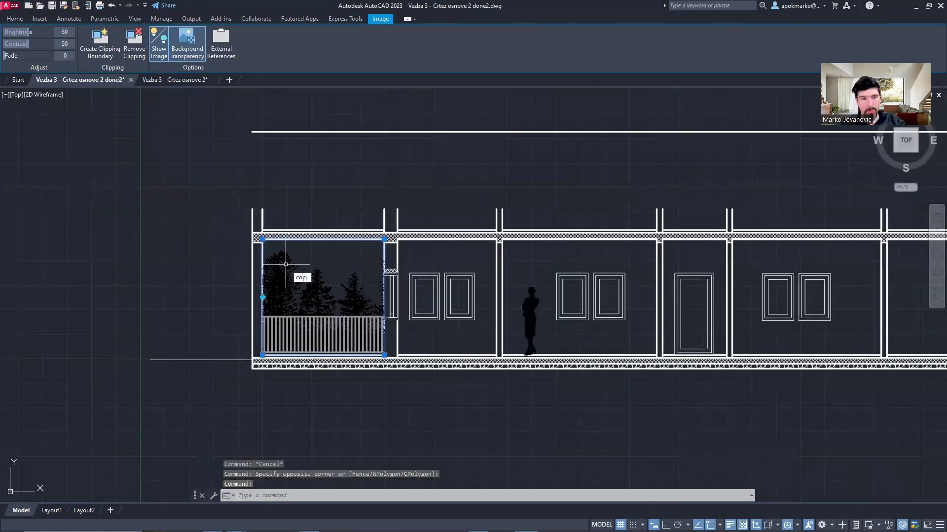
key(Return)
click(311, 183)
middle_drag(88, 184, 189, 202)
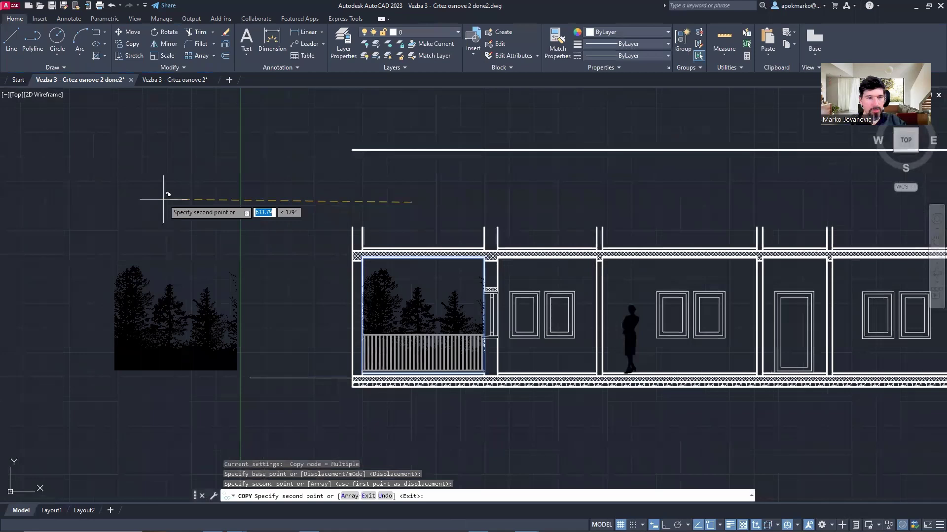
key(Escape)
Step: Remove the clipping from the copied forest image and set its fade to 41
click(191, 408)
click(126, 296)
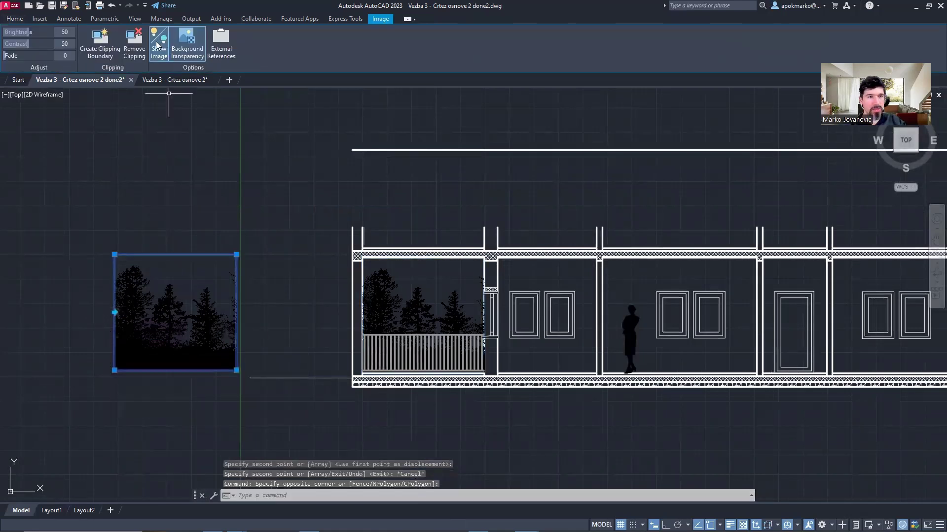
click(135, 53)
scroll(260, 215, down, 2)
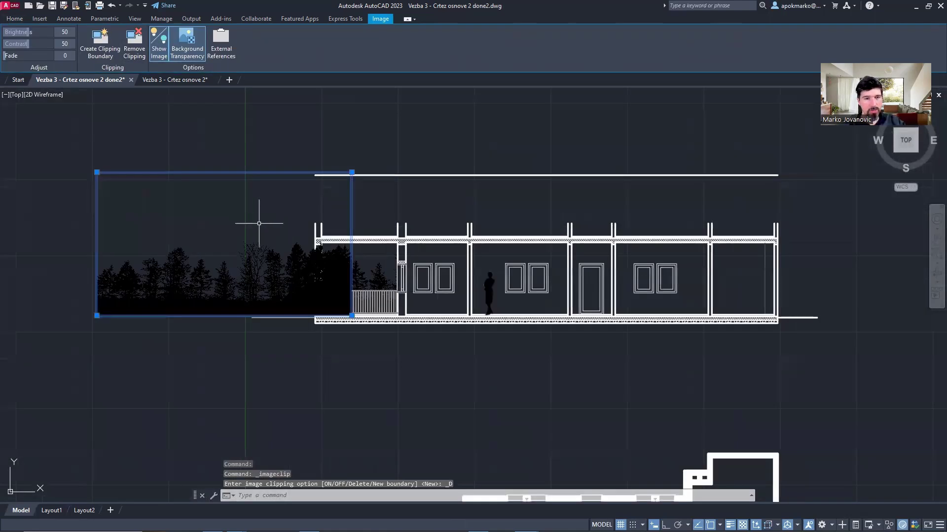
middle_drag(246, 217, 271, 245)
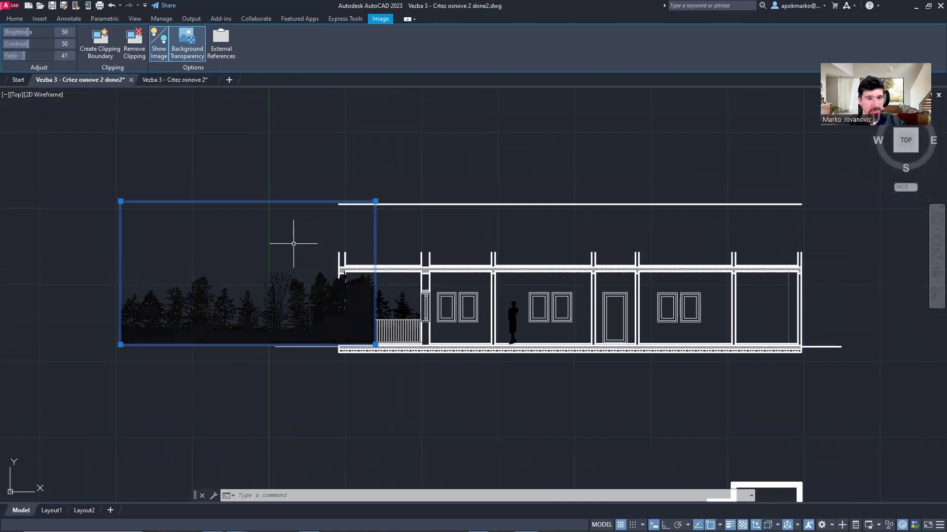
middle_drag(281, 305, 288, 269)
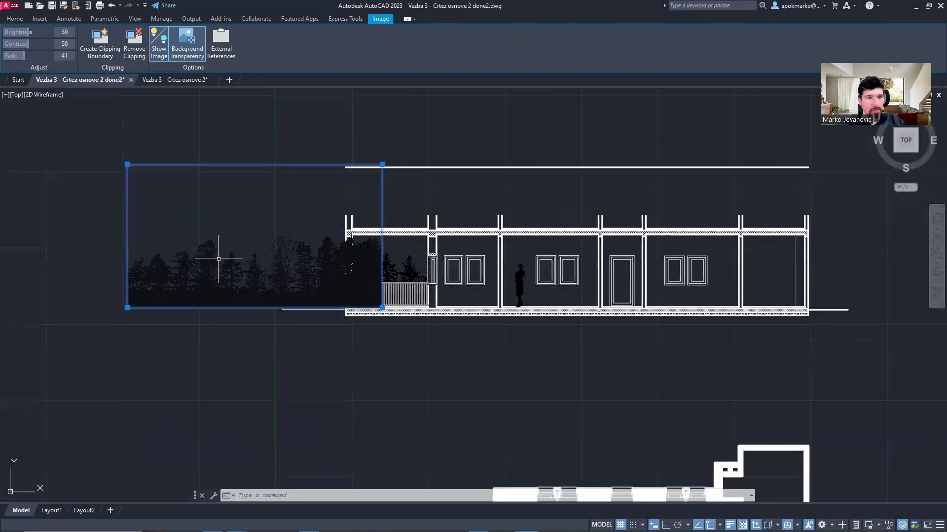
key(Escape)
Step: Send the copied, unclipped forest image to the back of the draw order
click(320, 293)
click(221, 278)
click(215, 334)
click(215, 277)
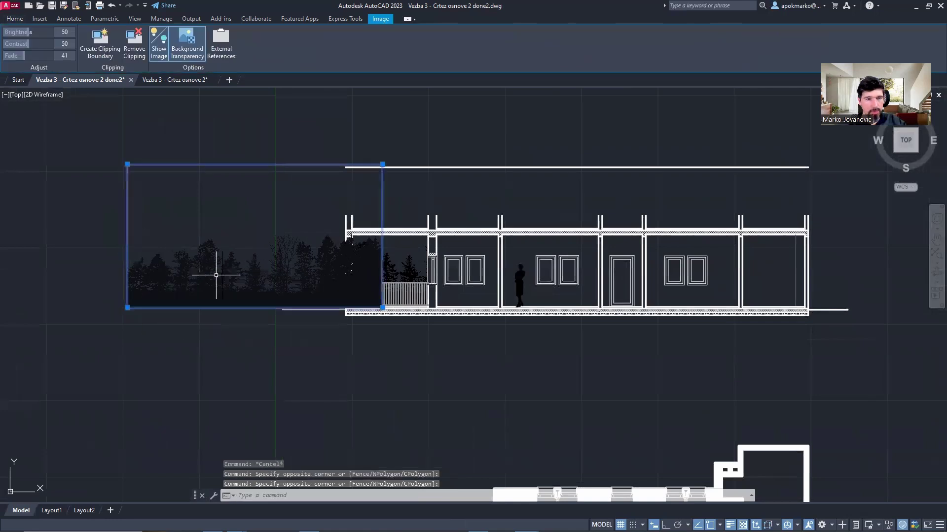
scroll(256, 261, up, 3)
right_click(277, 279)
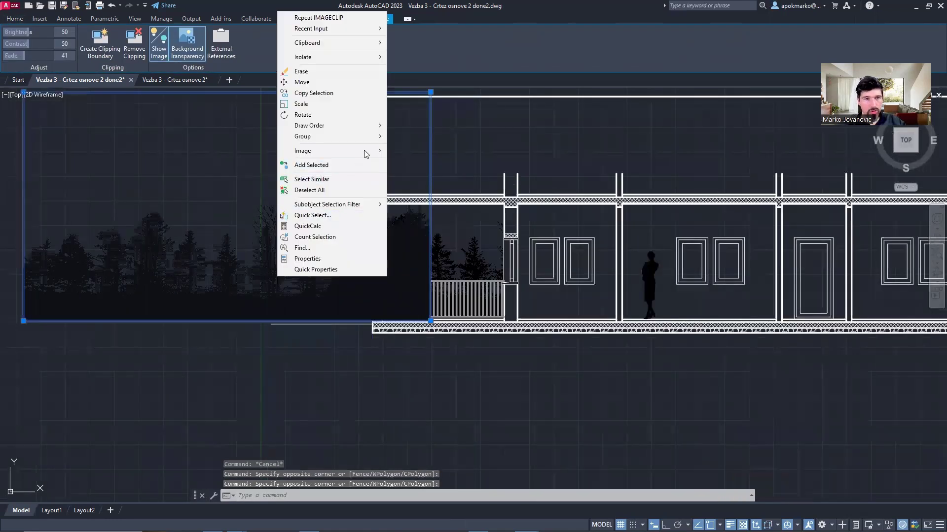
mouse_move(370, 126)
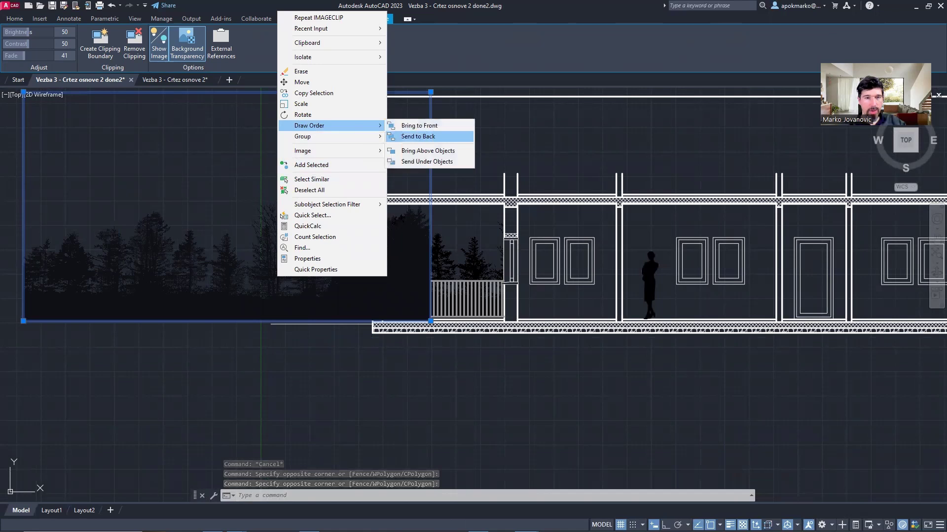
click(418, 137)
Step: Set the fade of the copied forest image to 82
drag(192, 340, 144, 226)
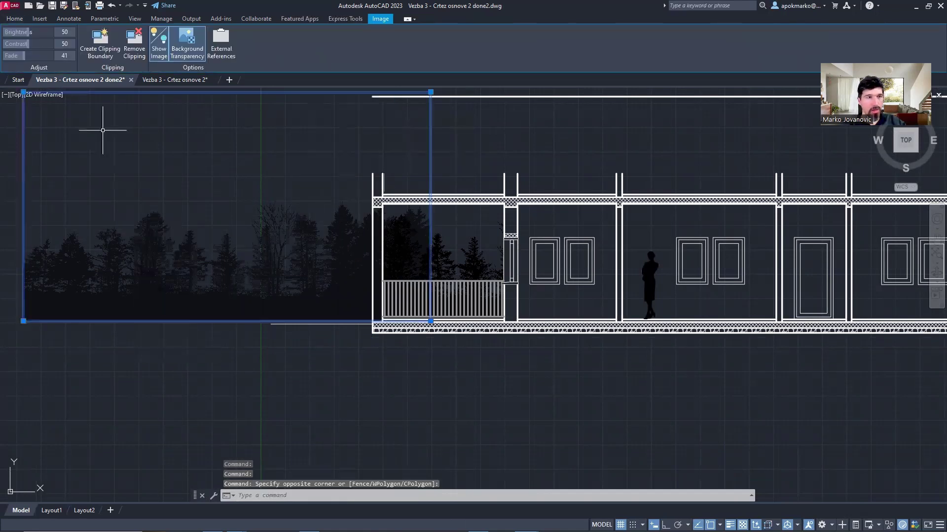
drag(39, 57, 59, 58)
click(218, 383)
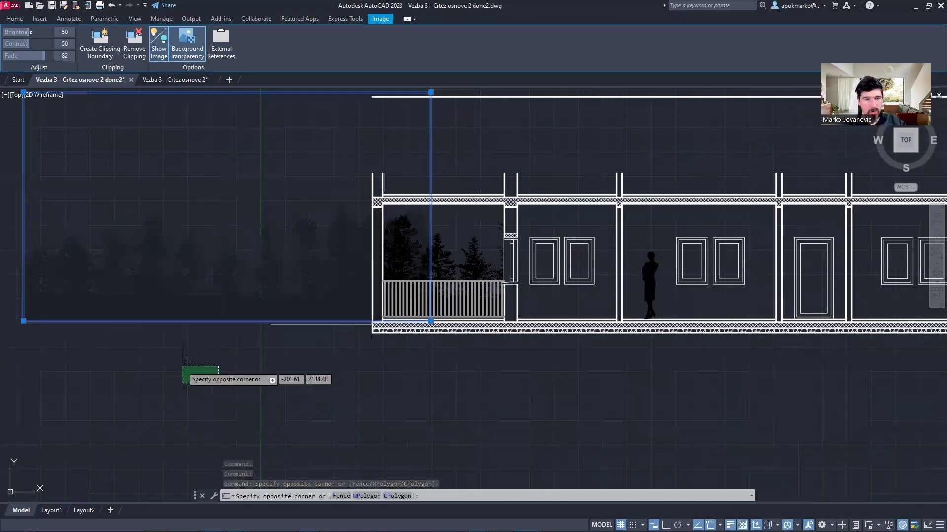
key(Escape)
key(Escape)
Step: Move the faded forest image horizontally toward the section so it extends across the whole terrace opening
click(222, 387)
click(138, 275)
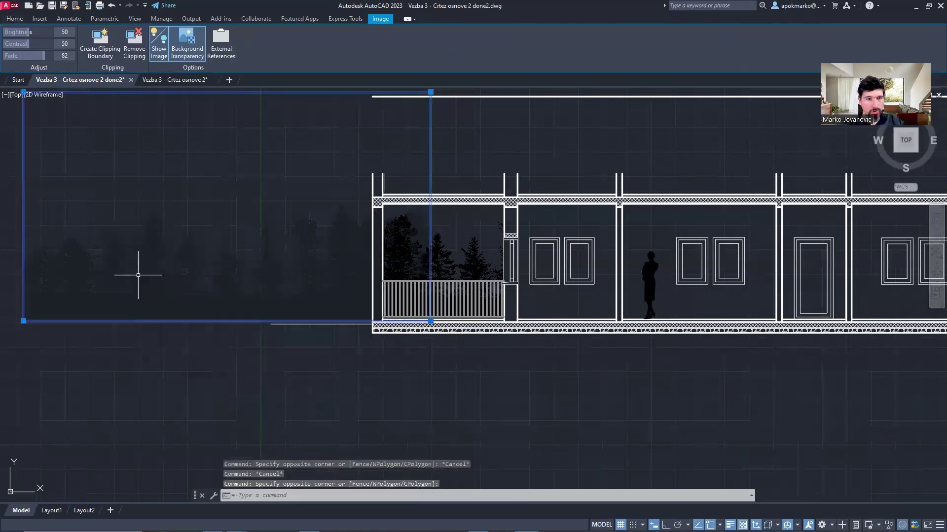
text(m)
key(Return)
click(317, 322)
key(Escape)
click(226, 355)
click(153, 282)
text(m)
key(Return)
click(251, 373)
click(344, 370)
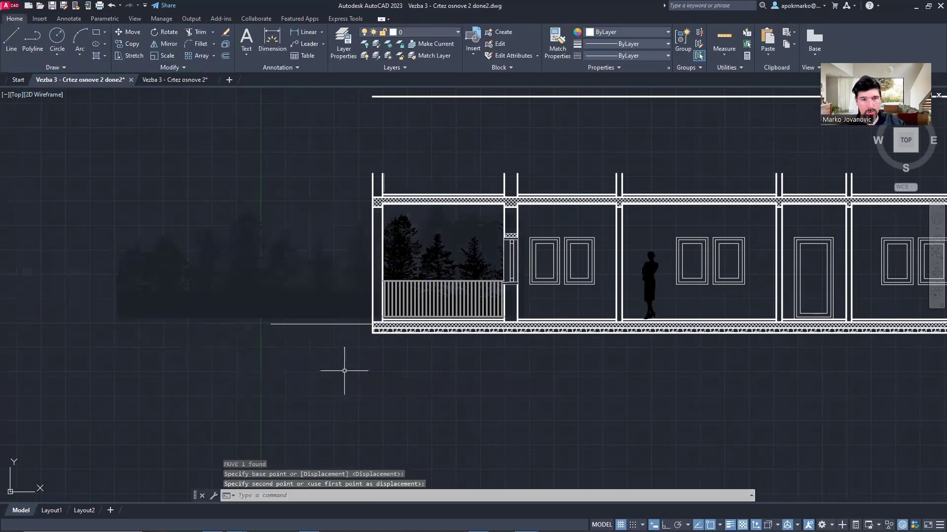
Step: Clip the faded forest image with a rectangular boundary matching the terrace opening between the walls, ceiling and floor
key(Escape)
click(222, 353)
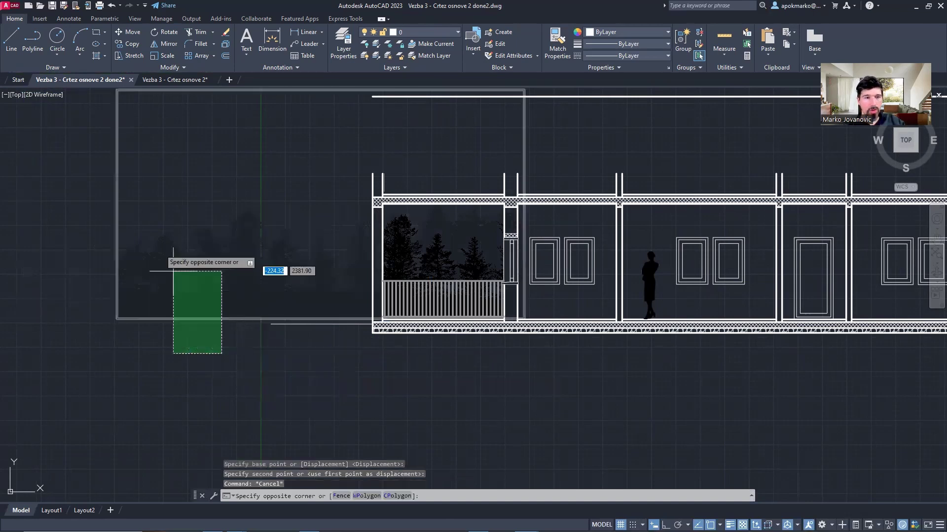
click(173, 271)
click(98, 45)
scroll(429, 212, up, 6)
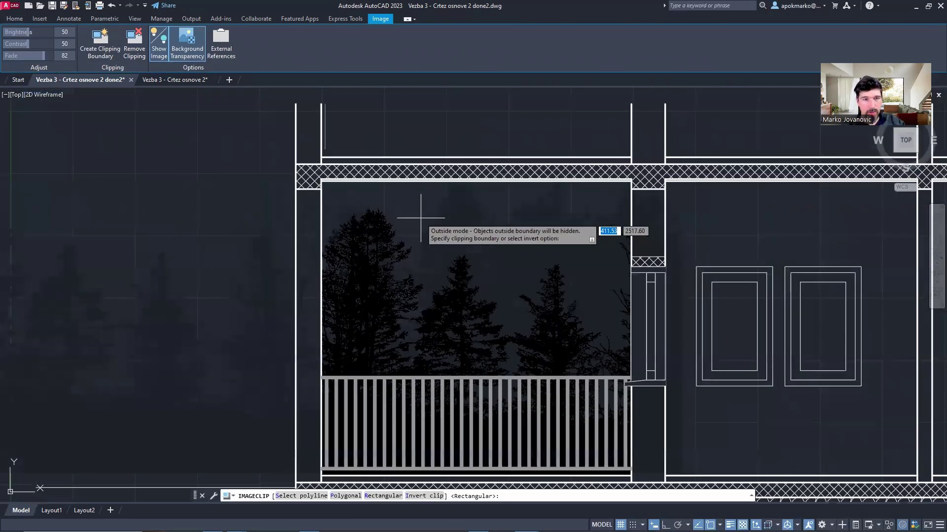
click(304, 174)
middle_drag(554, 306, 541, 224)
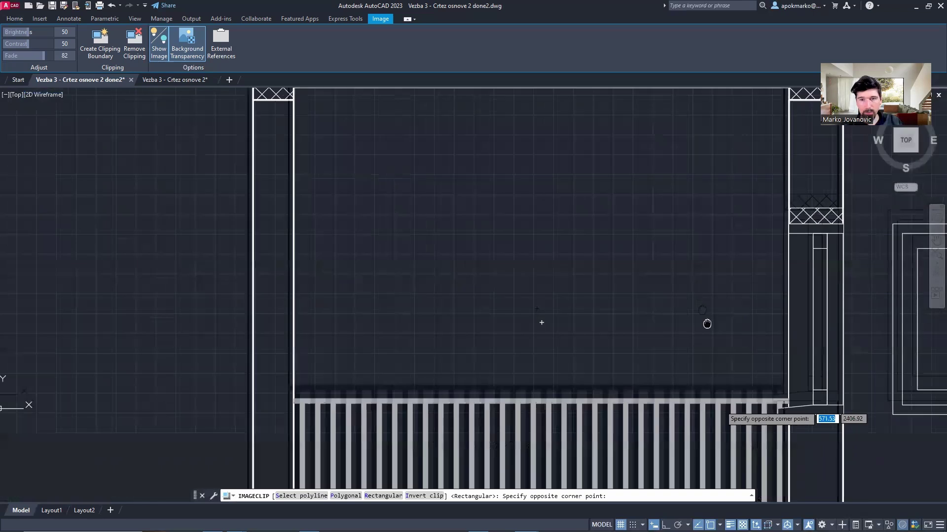
middle_drag(705, 323, 611, 125)
scroll(691, 355, up, 4)
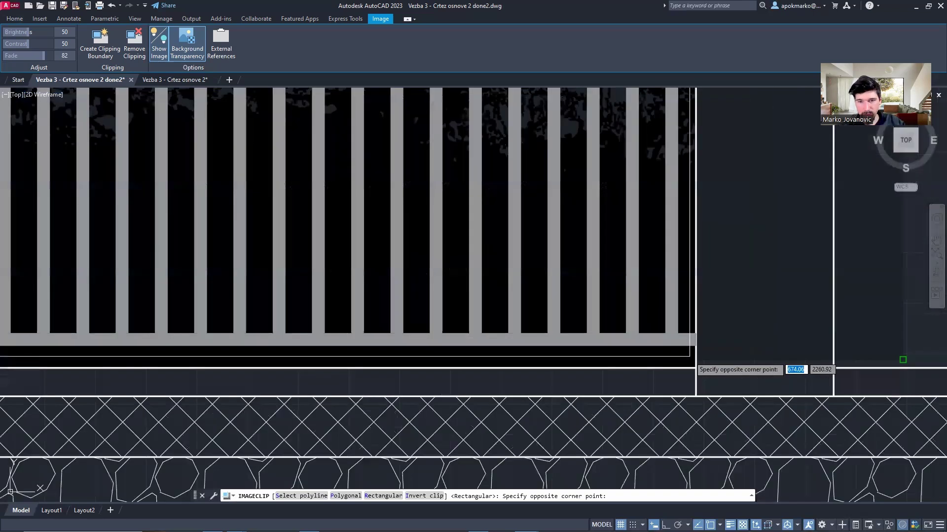
click(692, 356)
scroll(682, 340, down, 4)
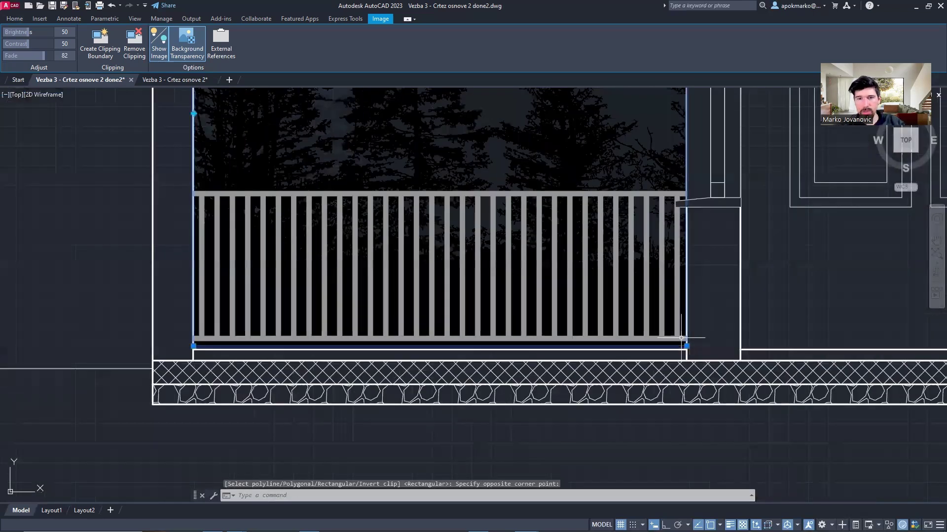
scroll(681, 338, down, 6)
scroll(602, 246, up, 2)
key(Escape)
scroll(602, 246, up, 2)
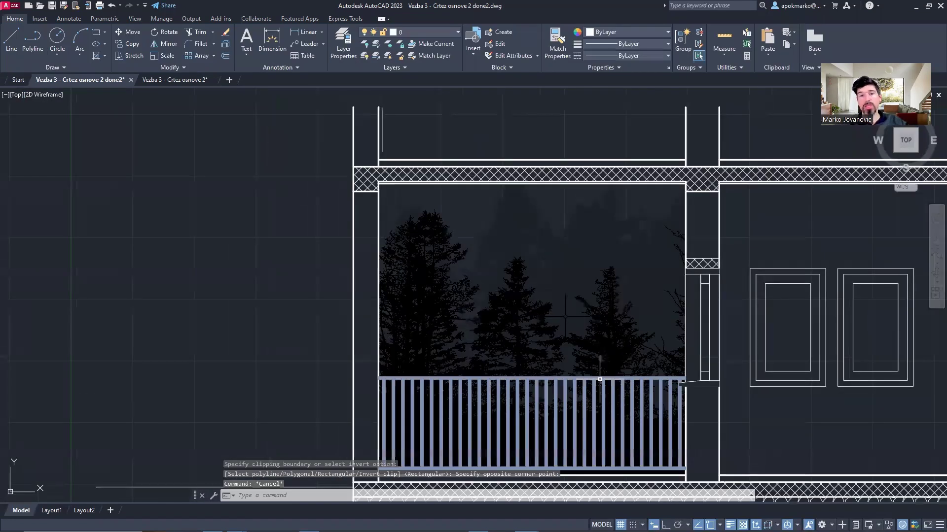
Step: Examine the section from the terrace's layered forest backdrop to the rooms with the silhouette, windows and door
scroll(599, 380, down, 2)
mouse_move(571, 268)
middle_down()
mouse_move(501, 243)
mouse_move(353, 239)
middle_up()
mouse_move(682, 276)
middle_down()
mouse_move(665, 266)
mouse_move(422, 264)
middle_up()
middle_drag(232, 251, 528, 300)
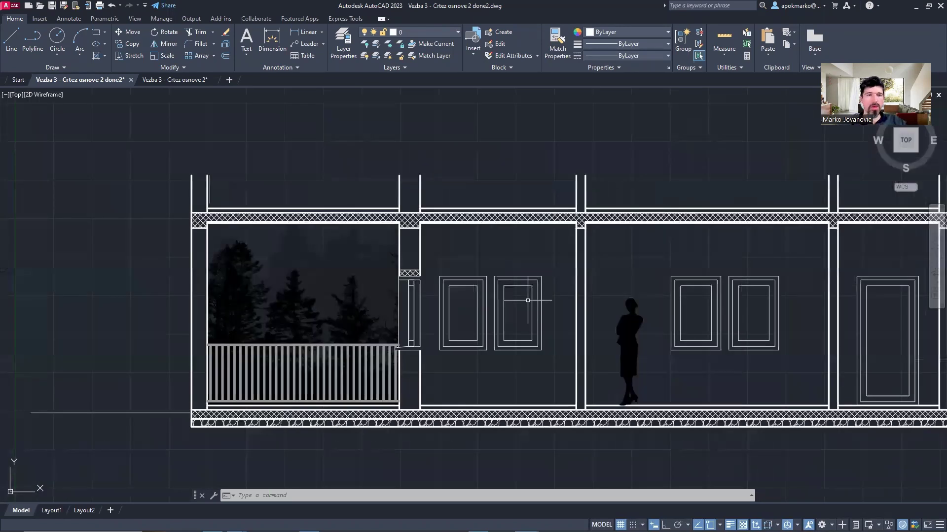
scroll(244, 302, up, 4)
scroll(244, 303, down, 2)
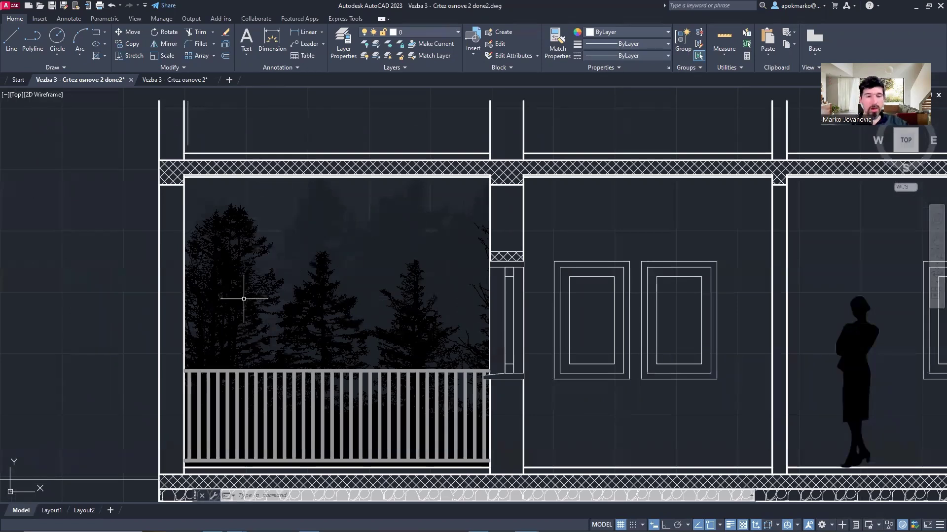
scroll(408, 243, down, 2)
scroll(474, 249, down, 2)
mouse_move(478, 249)
middle_down()
mouse_move(211, 226)
mouse_move(322, 238)
mouse_move(267, 282)
middle_up()
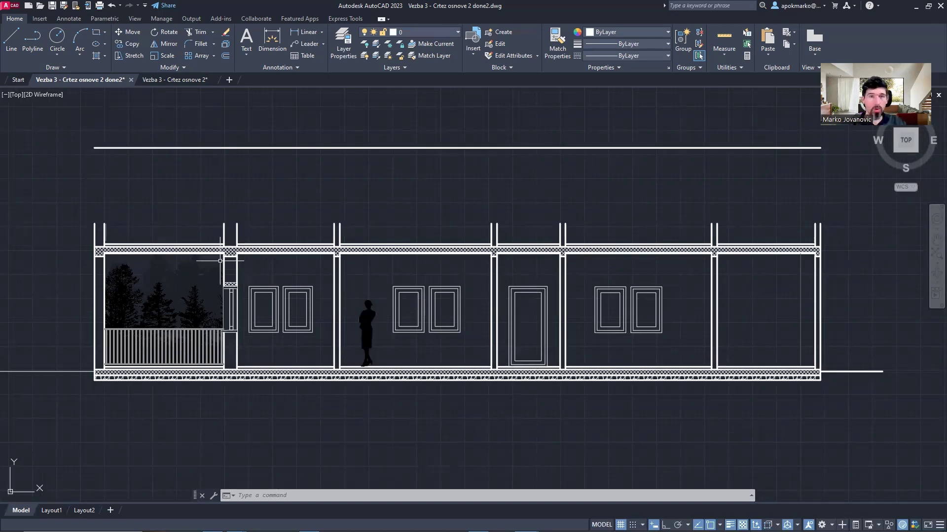
middle_drag(249, 220, 320, 222)
scroll(294, 253, up, 4)
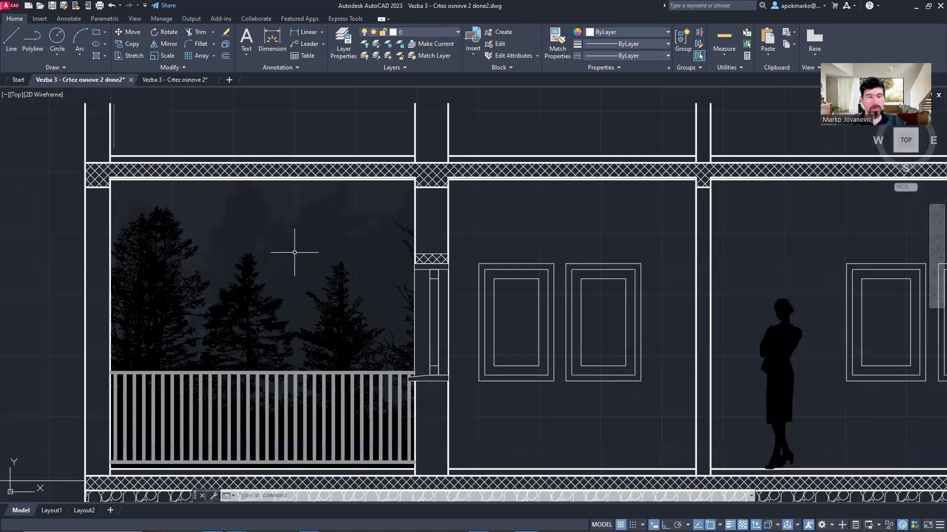
middle_drag(706, 305, 207, 236)
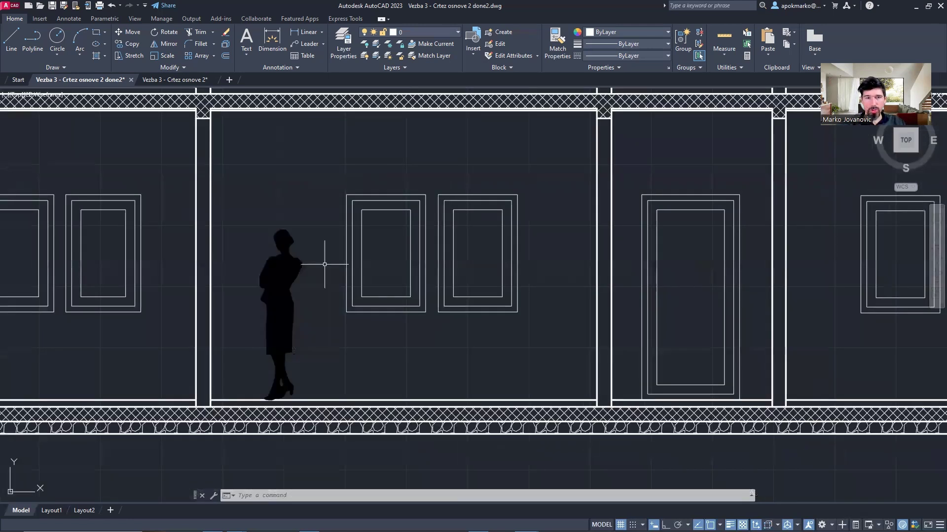
middle_drag(471, 241, 344, 239)
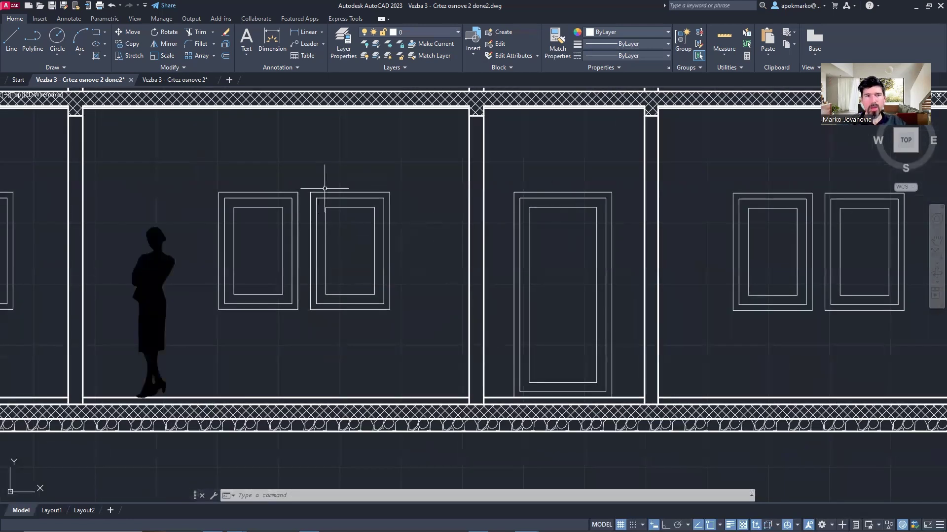
click(307, 177)
click(407, 325)
middle_drag(406, 324, 289, 254)
scroll(290, 253, up, 2)
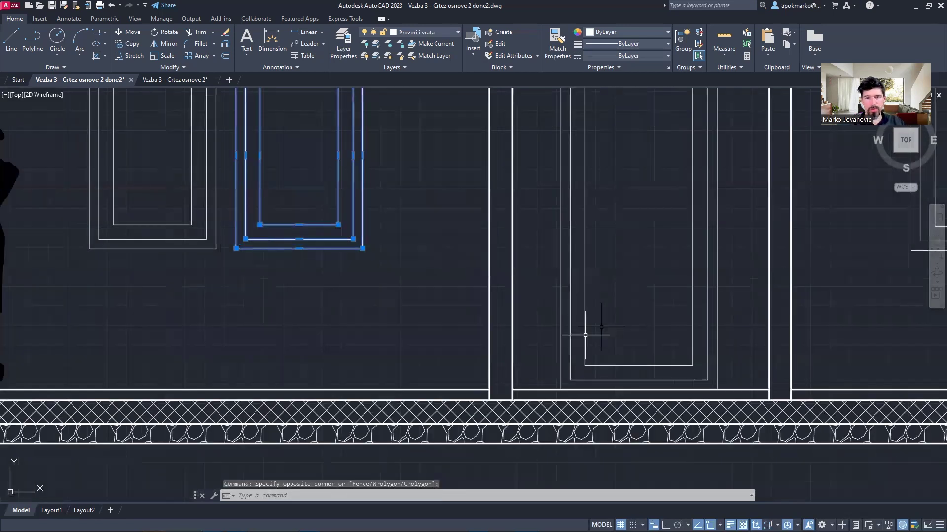
key(Escape)
scroll(499, 310, down, 4)
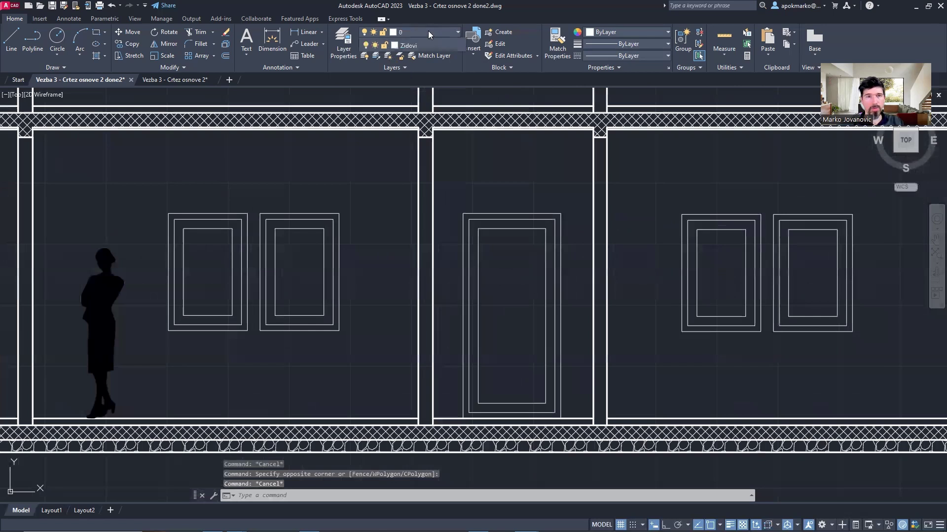
Step: Turn on the Pomocne linije - Presek layer and erase the door elevation from the narrow room of the section
click(428, 31)
click(366, 92)
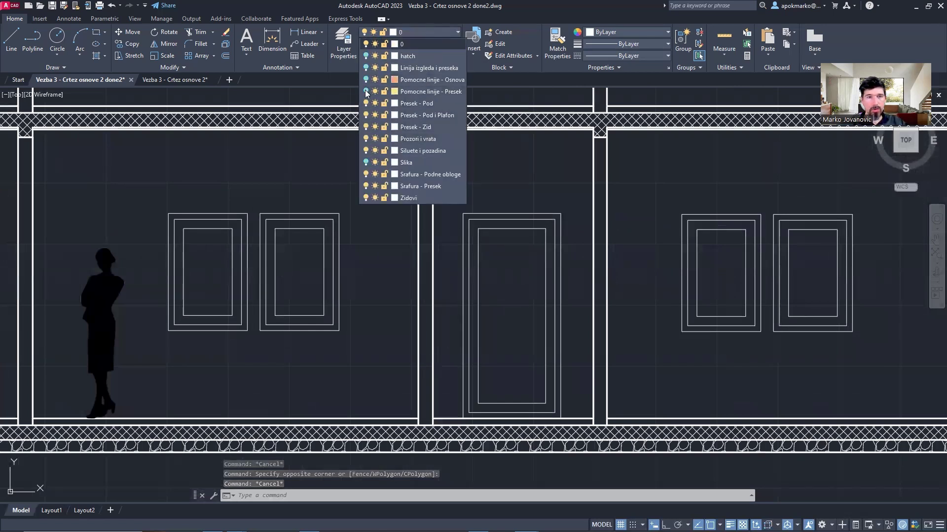
click(513, 260)
click(476, 202)
key(Delete)
Step: Move the vertical construction line at the plan's T-shaped niche left to the edge of its narrow opening
scroll(258, 201, up, 2)
scroll(257, 201, down, 2)
scroll(271, 324, down, 5)
scroll(271, 324, up, 8)
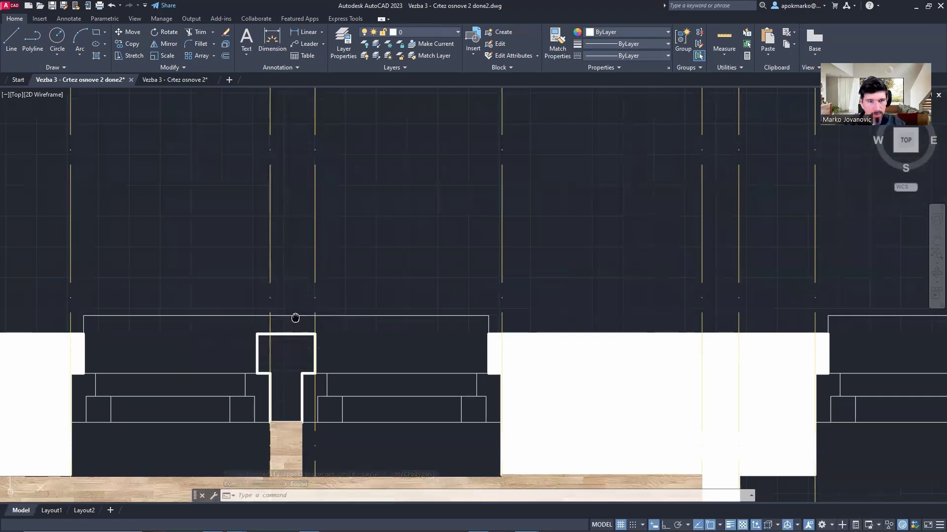
middle_drag(318, 364, 349, 327)
click(345, 354)
text(m)
key(space)
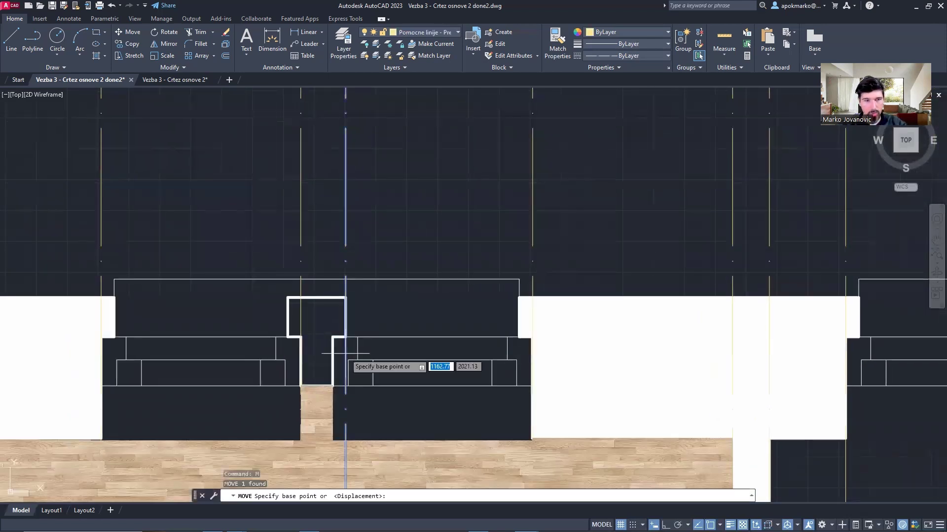
scroll(345, 353, up, 2)
click(346, 328)
click(325, 328)
scroll(332, 321, down, 10)
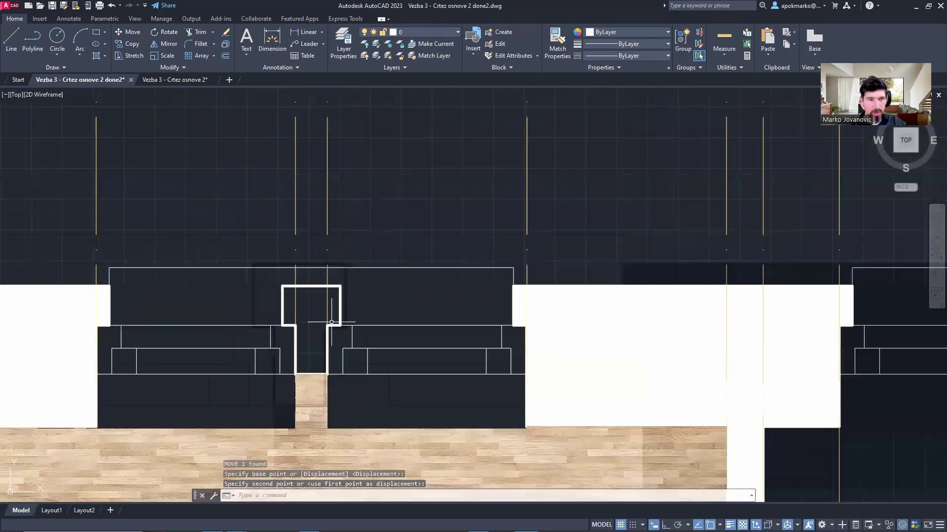
Step: Copy the right window frame beside the silhouette into the former door's room, aligning its lower-left corner with the construction line
scroll(339, 195, up, 7)
key(Escape)
scroll(426, 223, up, 2)
click(321, 186)
click(482, 386)
text(co)
key(space)
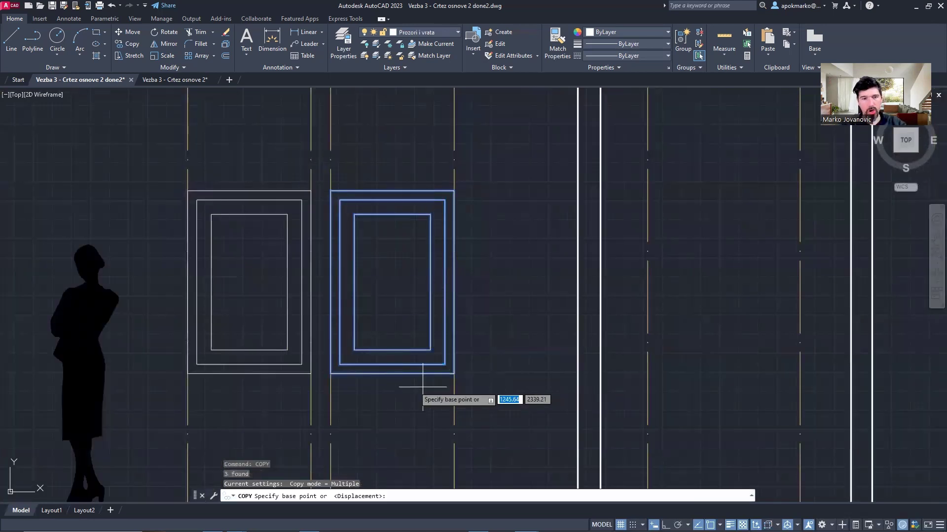
click(331, 373)
scroll(439, 382, down, 2)
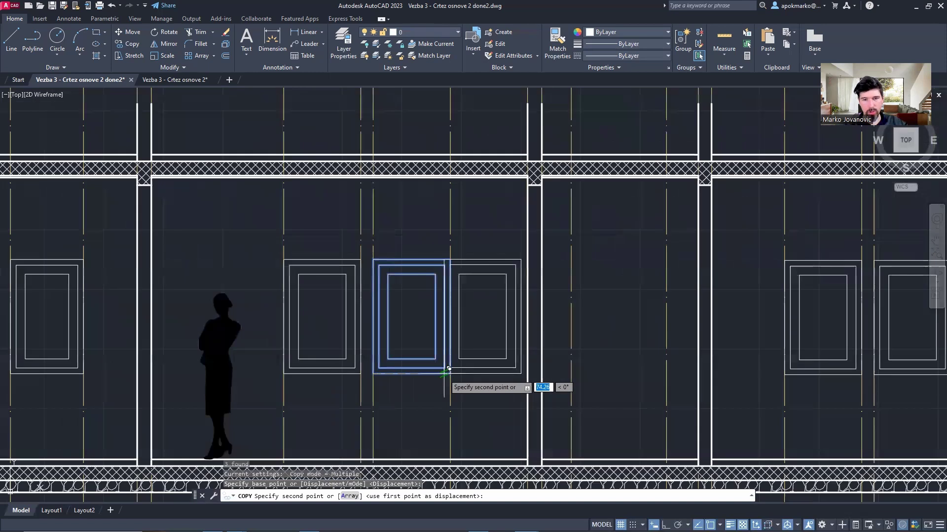
key(F8)
click(572, 369)
middle_drag(614, 380, 591, 363)
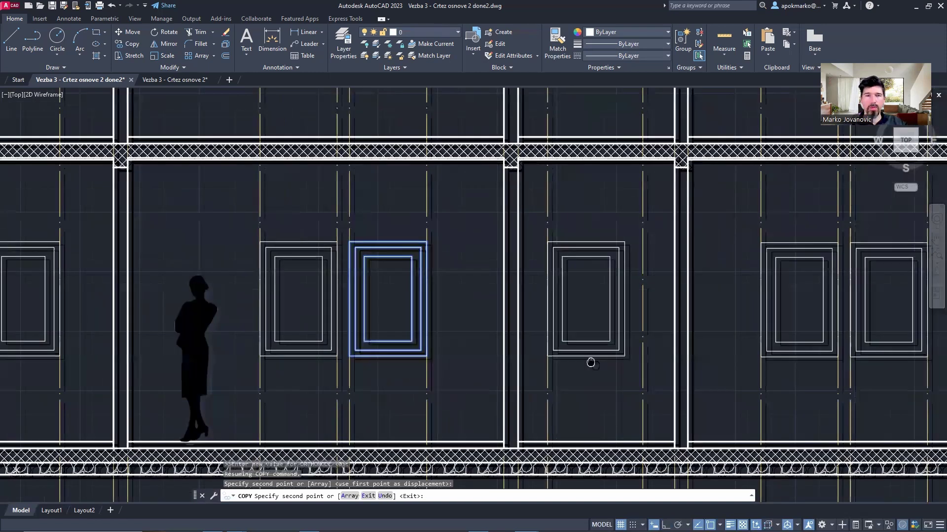
scroll(591, 362, down, 2)
key(Return)
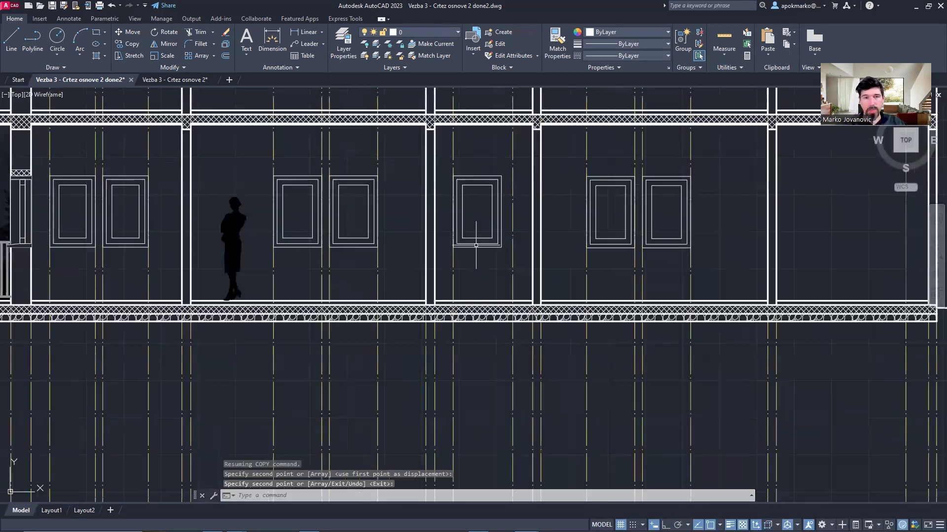
Step: Stretch the right side of the copied window frame in the narrow room to the room's right opening construction line
scroll(469, 211, up, 3)
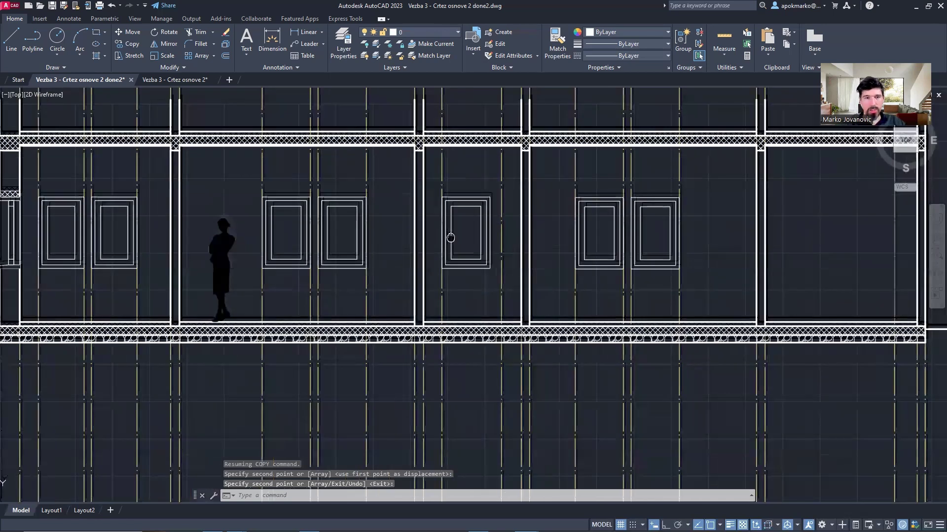
middle_drag(491, 240, 459, 208)
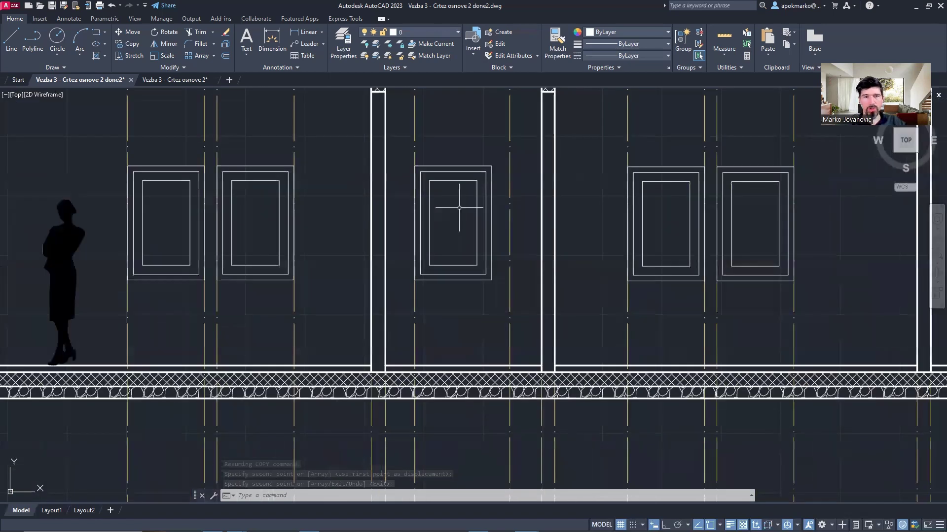
scroll(459, 208, up, 2)
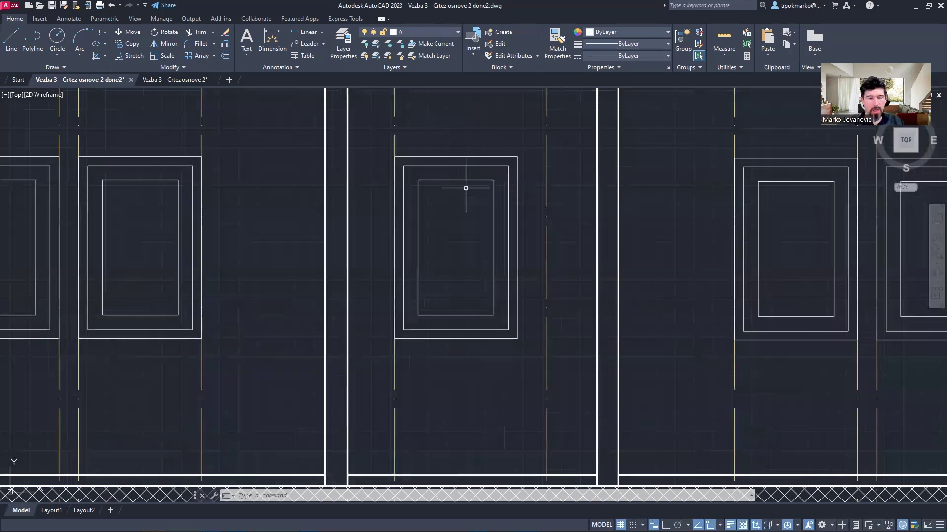
key(ctrl+z)
key(ctrl+z)
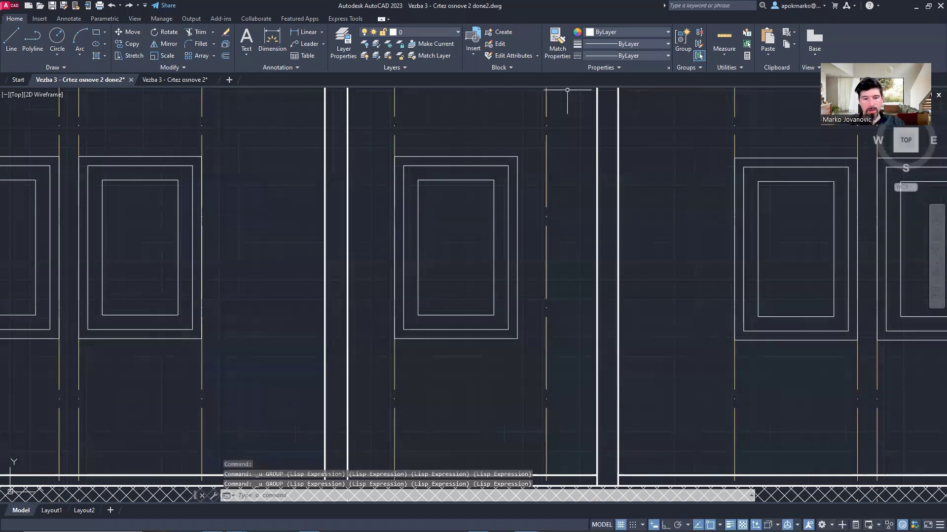
text(mstr)
key(Return)
click(470, 134)
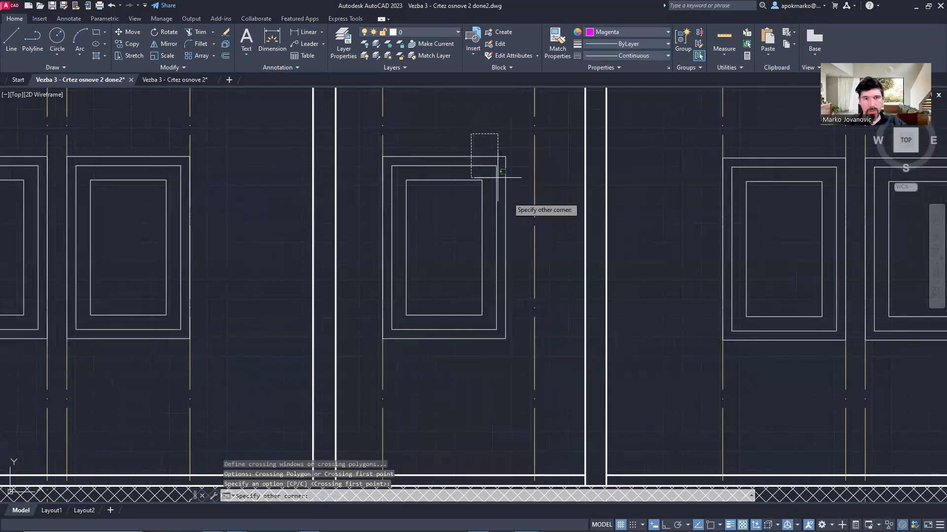
click(518, 365)
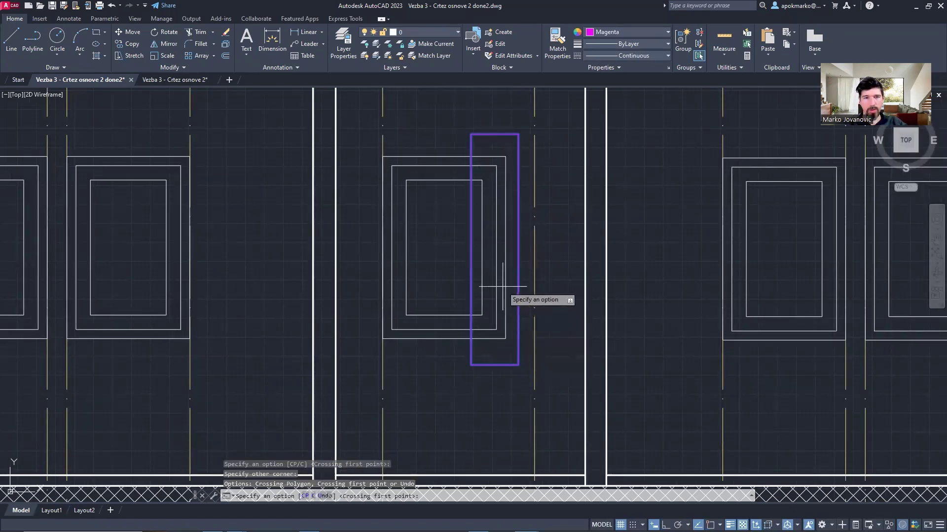
key(Return)
click(506, 261)
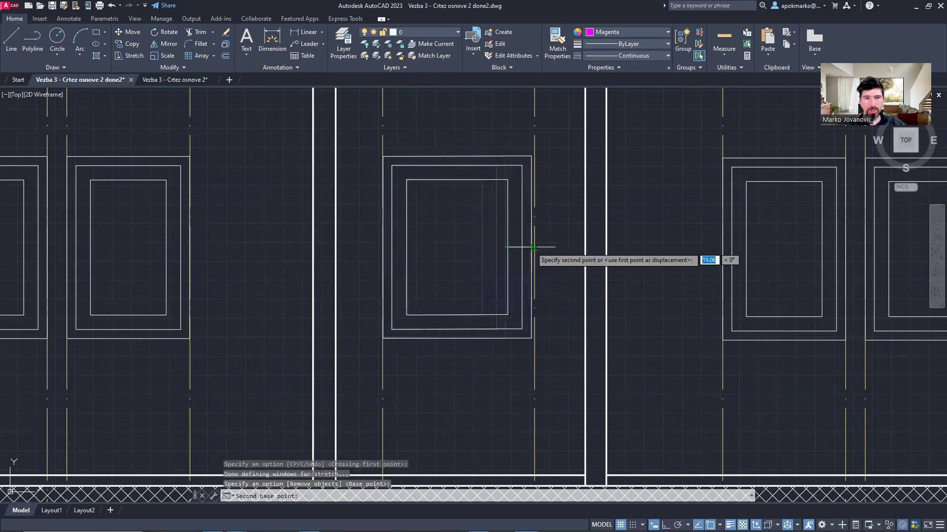
click(534, 247)
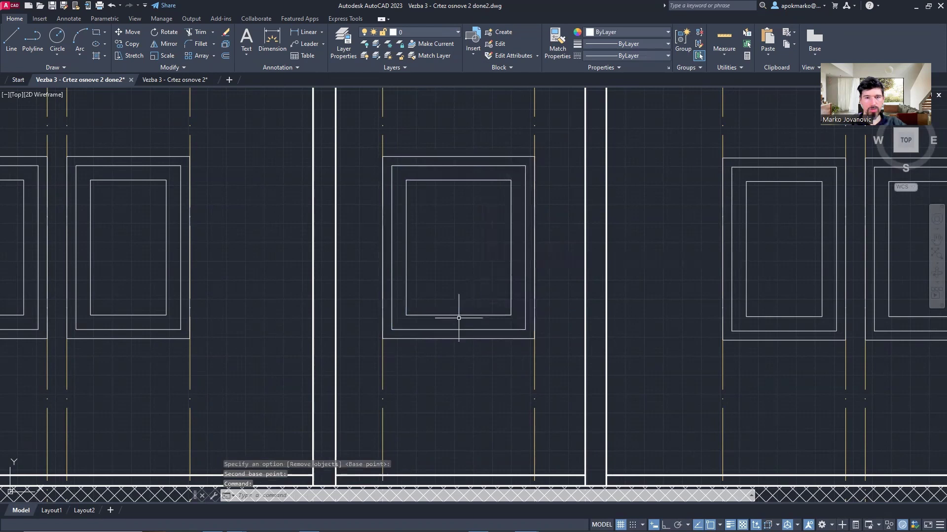
Step: Stretch the bottom of the narrow room's window frame down to the floor line to form a full-height opening
click(432, 315)
key(space)
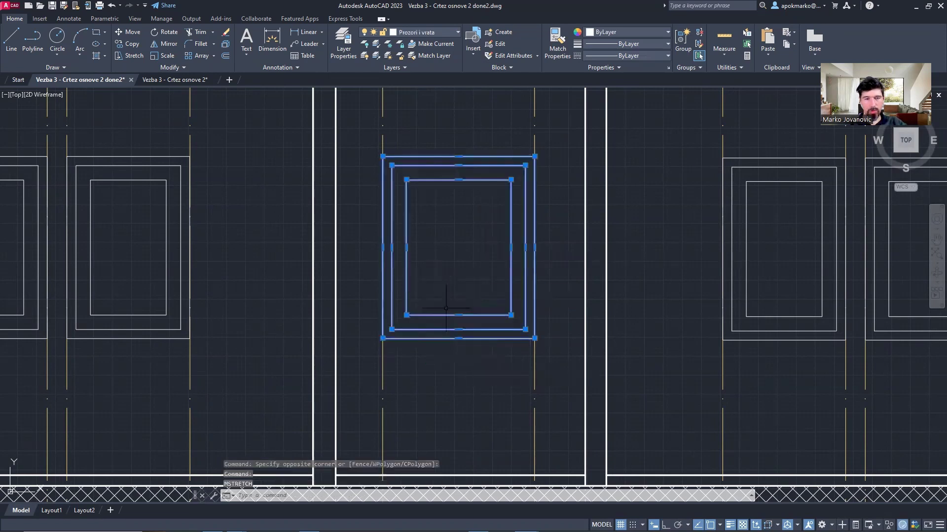
click(356, 296)
click(556, 350)
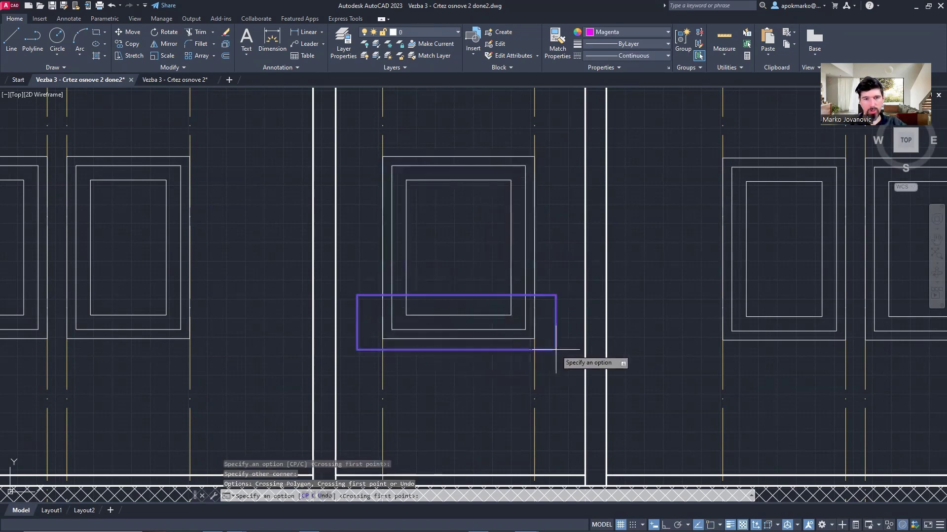
key(space)
click(459, 339)
middle_drag(463, 407, 477, 319)
click(469, 362)
middle_drag(475, 281, 448, 340)
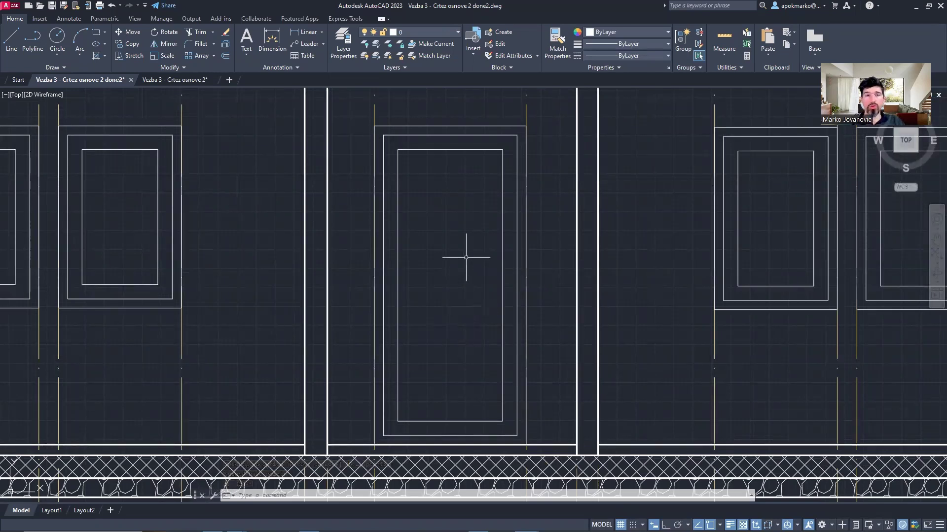
Step: Examine the section's openings against the floor plan below, from the rooms with parquet to the tiled room and its surrounding doors
scroll(466, 257, down, 3)
middle_drag(190, 205, 477, 199)
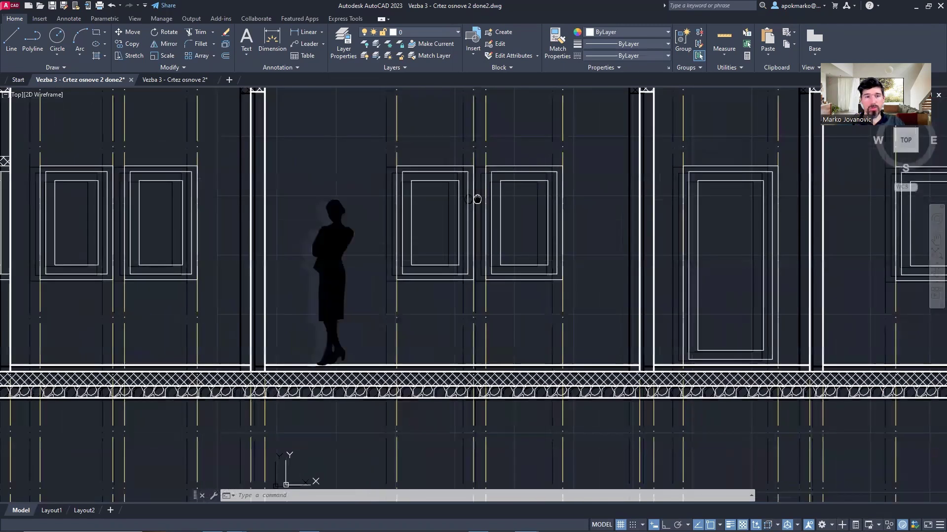
scroll(476, 199, down, 2)
mouse_move(267, 189)
middle_down()
mouse_move(283, 242)
mouse_move(202, 244)
middle_up()
scroll(385, 242, down, 2)
middle_drag(385, 242, 487, 189)
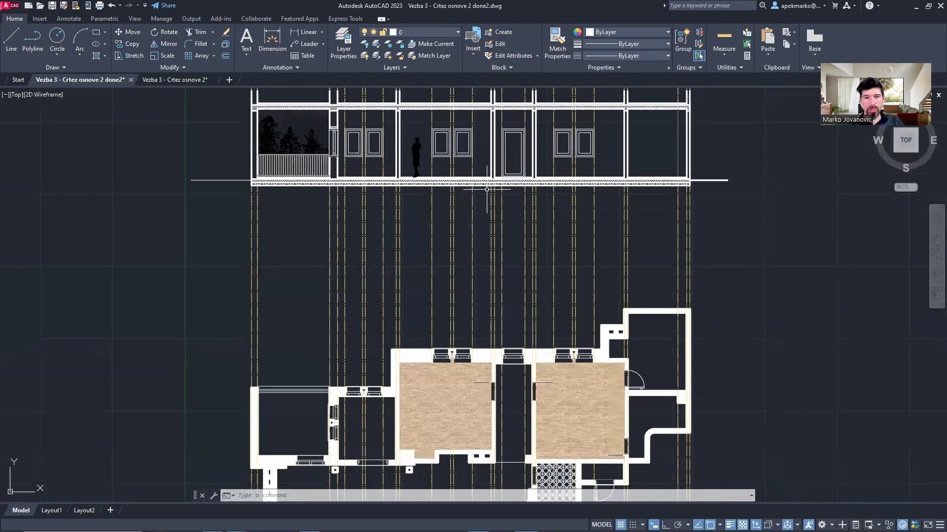
middle_drag(592, 493, 582, 353)
scroll(619, 420, up, 2)
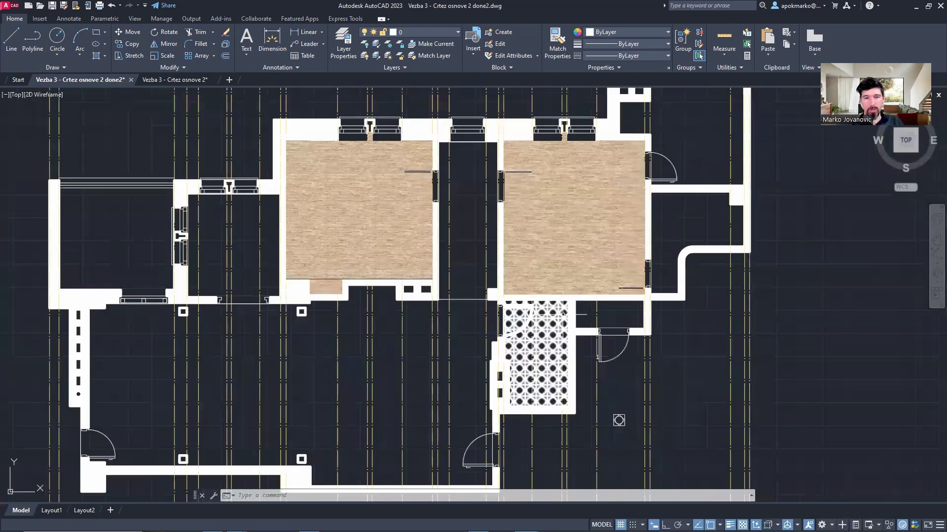
scroll(561, 314, up, 2)
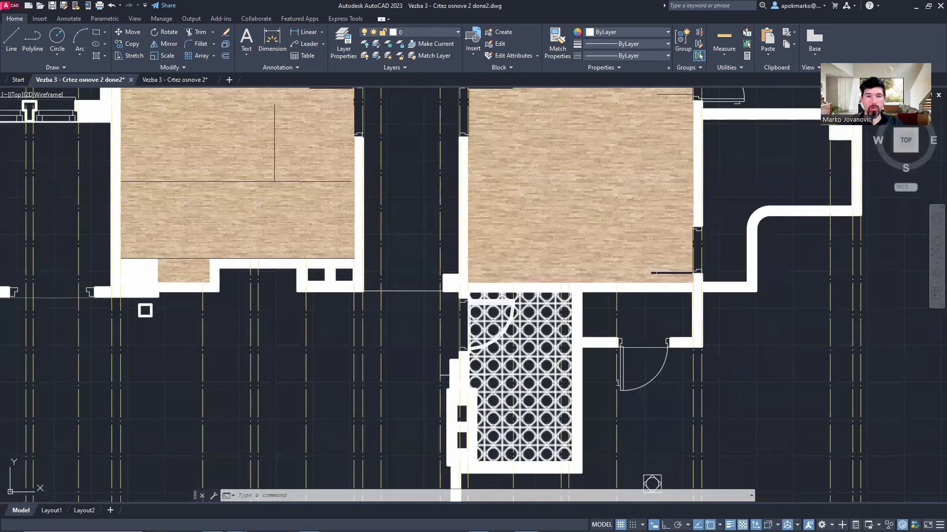
middle_drag(455, 352, 500, 392)
scroll(499, 392, down, 3)
Step: Review the whole section from the terrace with the forest backdrop across the rooms with windows, silhouette and full-height opening
middle_drag(468, 207, 466, 384)
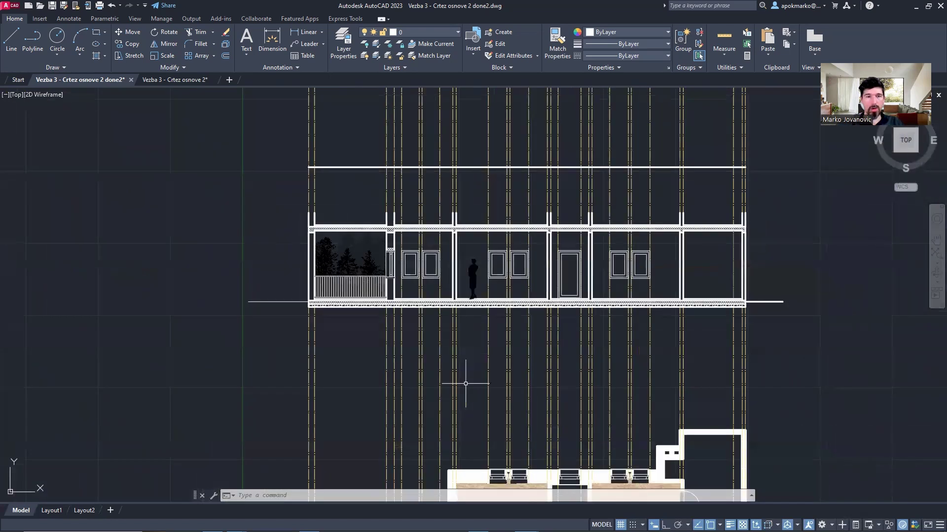
scroll(370, 266, up, 4)
mouse_move(391, 269)
middle_down()
mouse_move(367, 260)
mouse_move(252, 291)
middle_up()
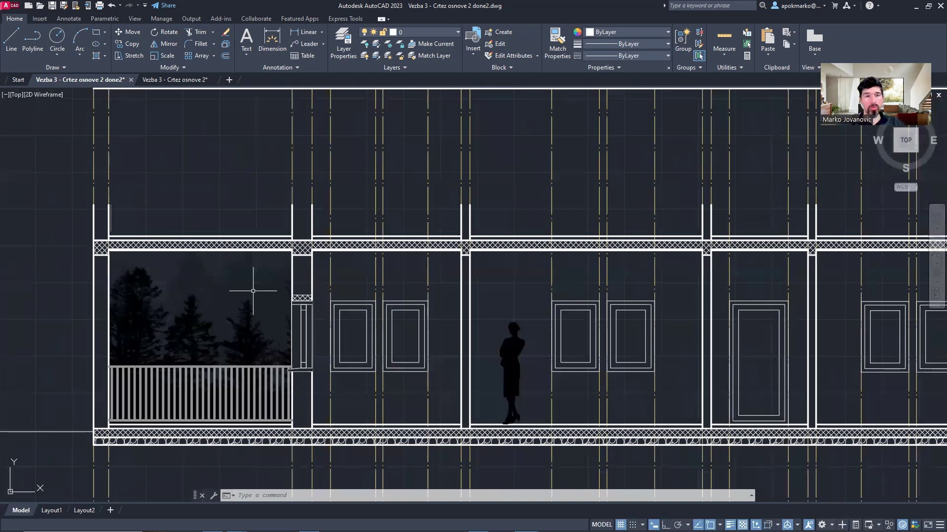
mouse_move(546, 262)
middle_down()
mouse_move(529, 247)
mouse_move(312, 212)
middle_up()
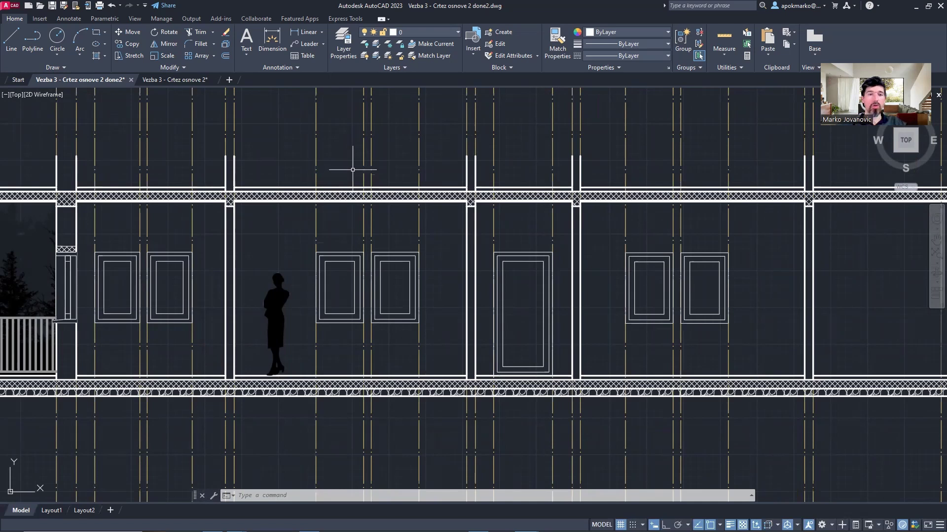
middle_drag(353, 169, 366, 158)
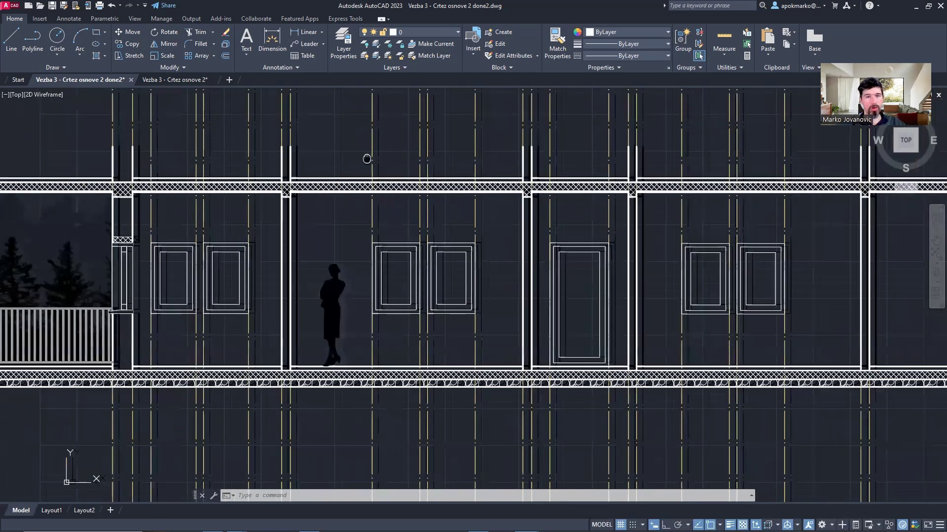
scroll(477, 148, down, 2)
middle_drag(478, 148, 404, 173)
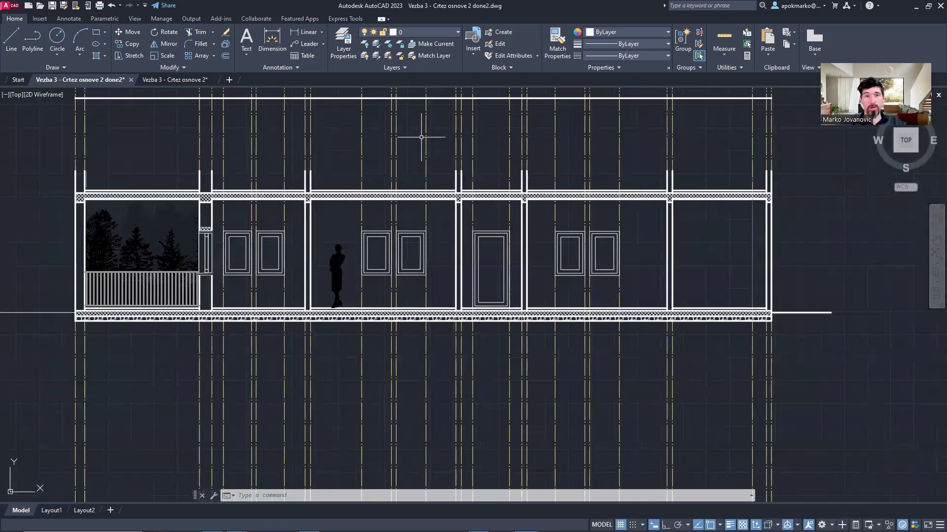